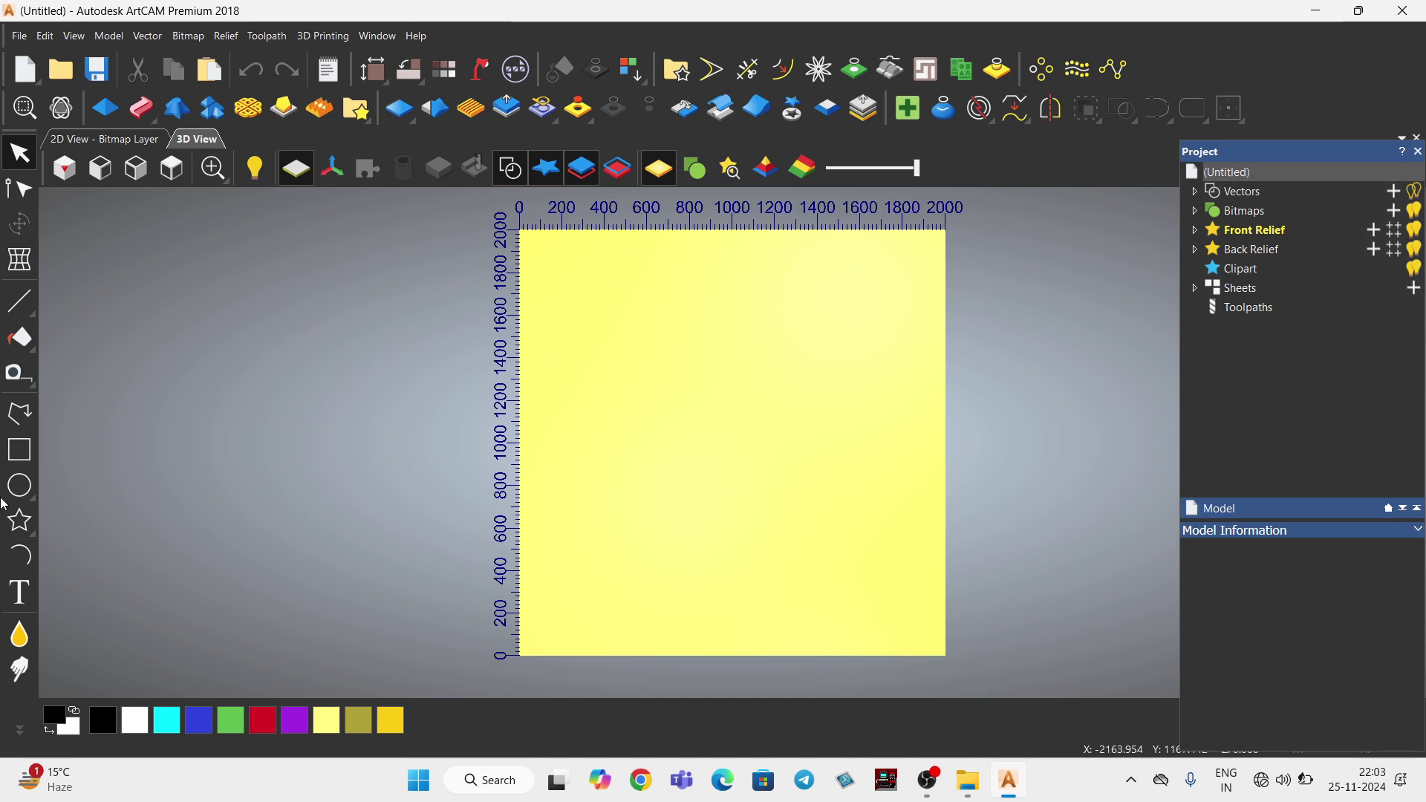
Draw a rectangle about 830 mm wide and 788 mm high in the lower-left area of the model.
left_click(20, 451)
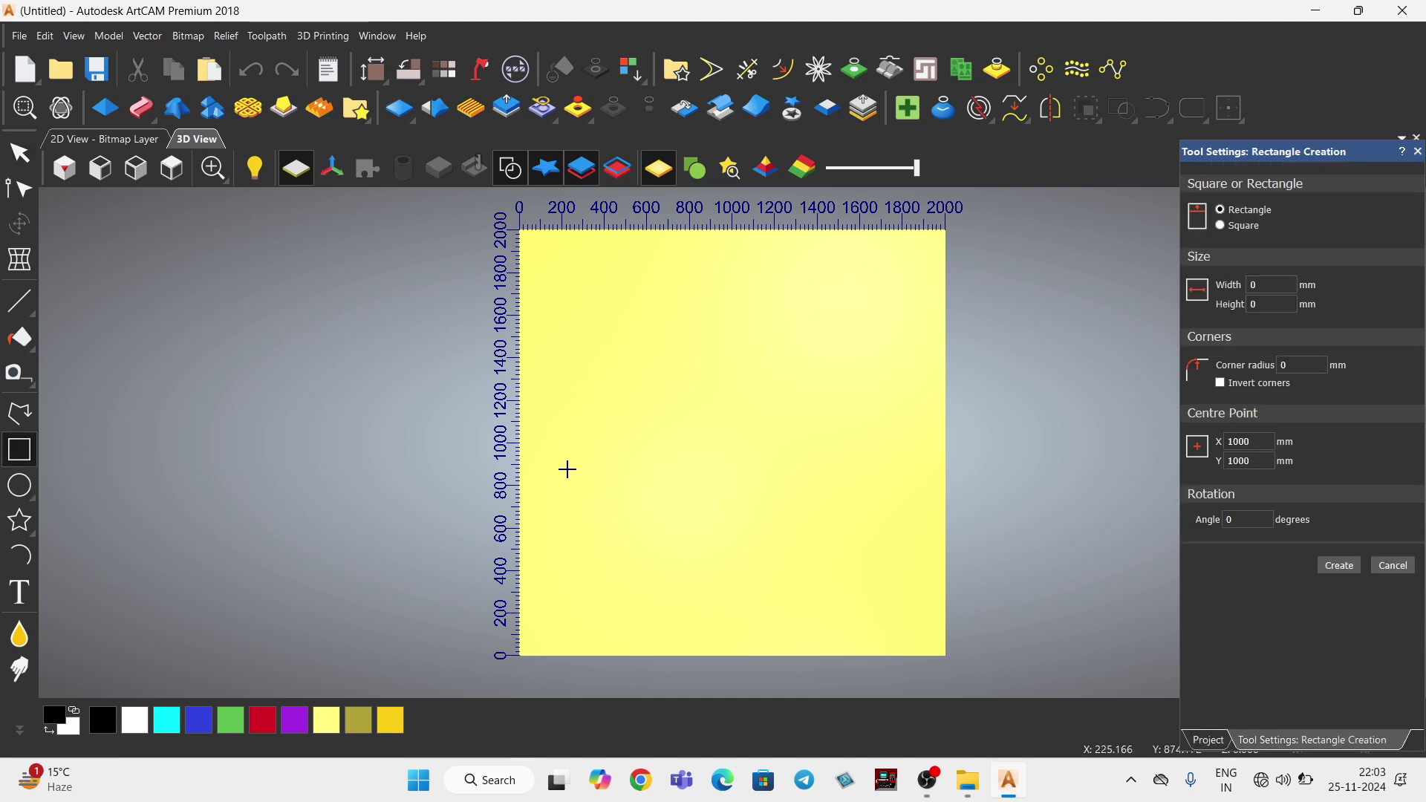
left_click_drag(530, 461, 707, 630)
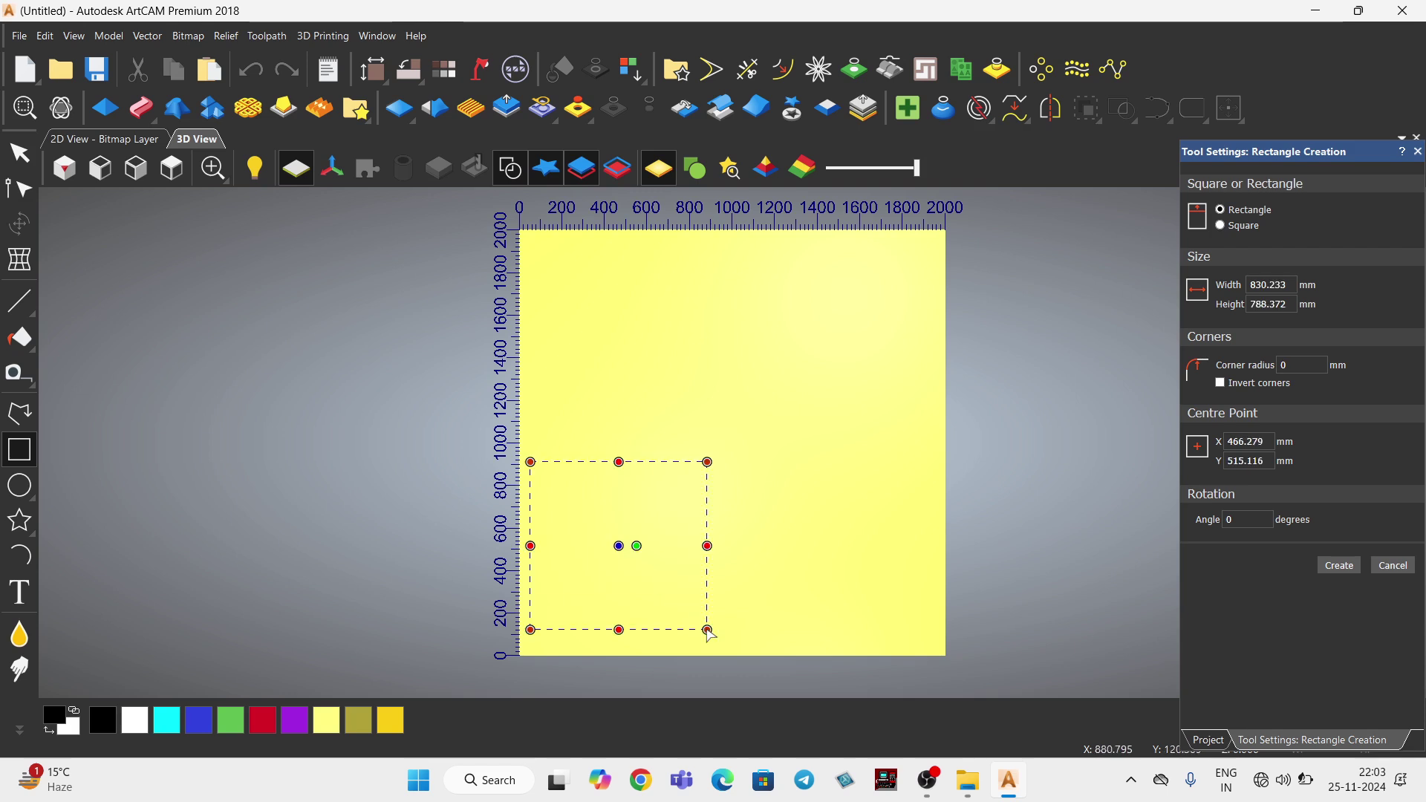
right_click(754, 494)
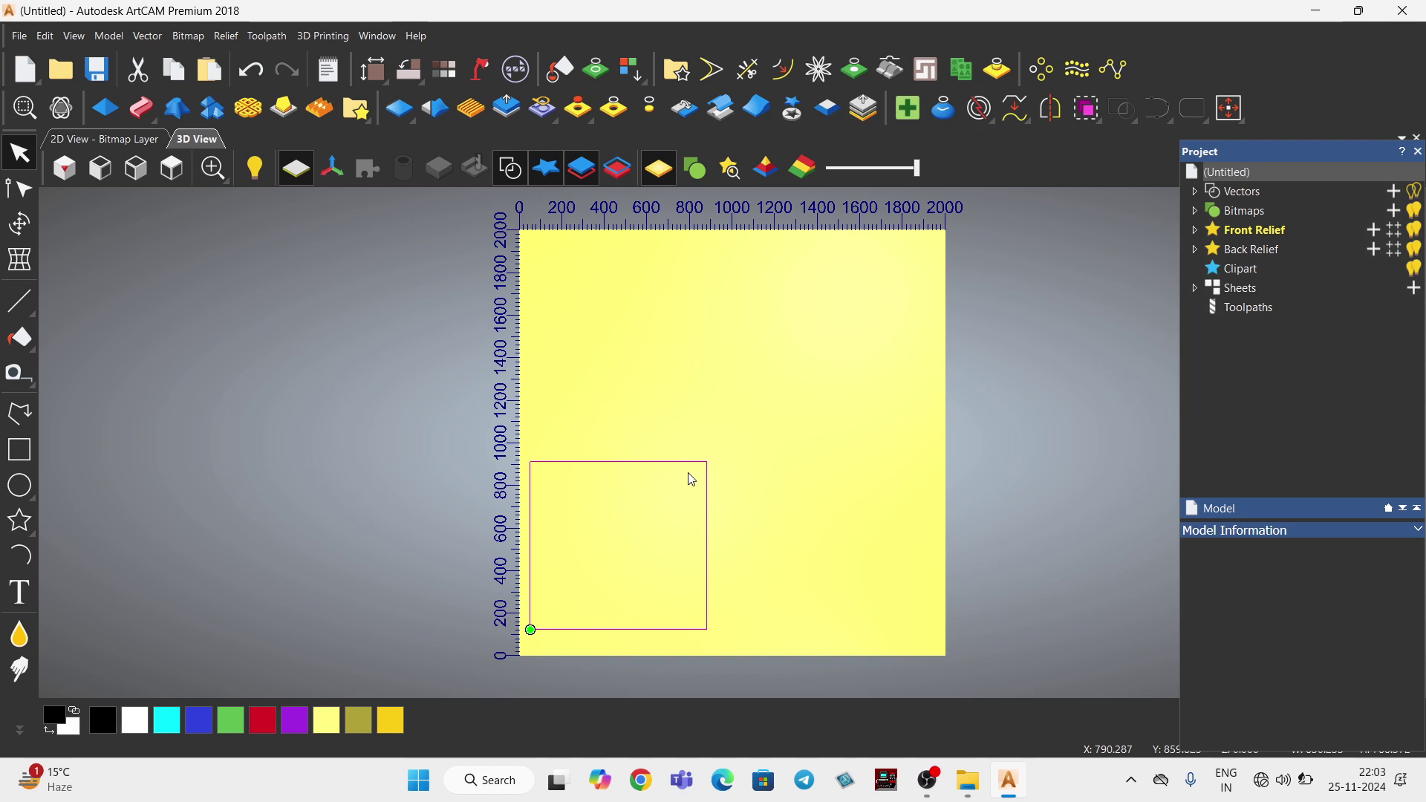
Try offsetting the rectangle 100 mm inwards with sharp corners, and undo that offset.
left_click(782, 80)
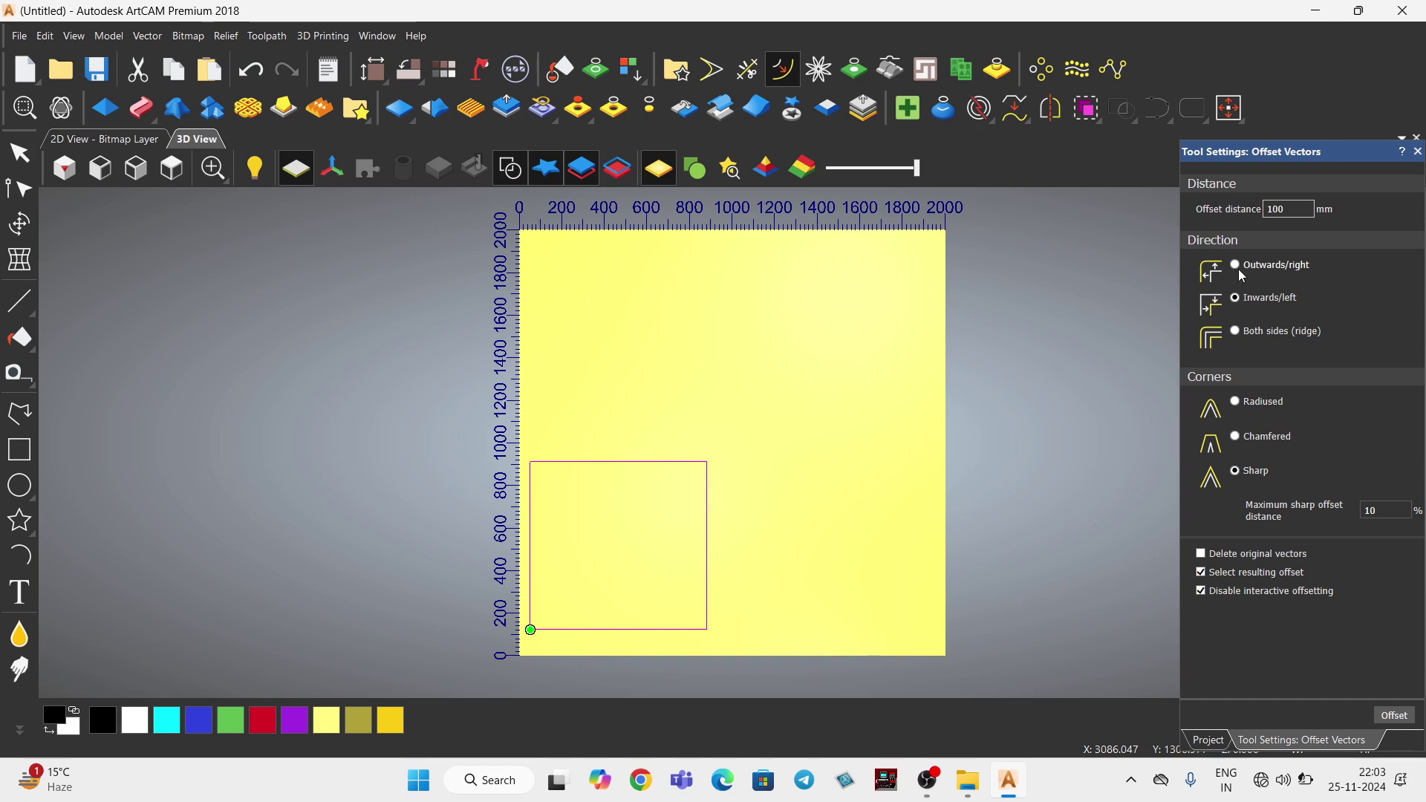
double_click(1280, 209)
left_click(1395, 716)
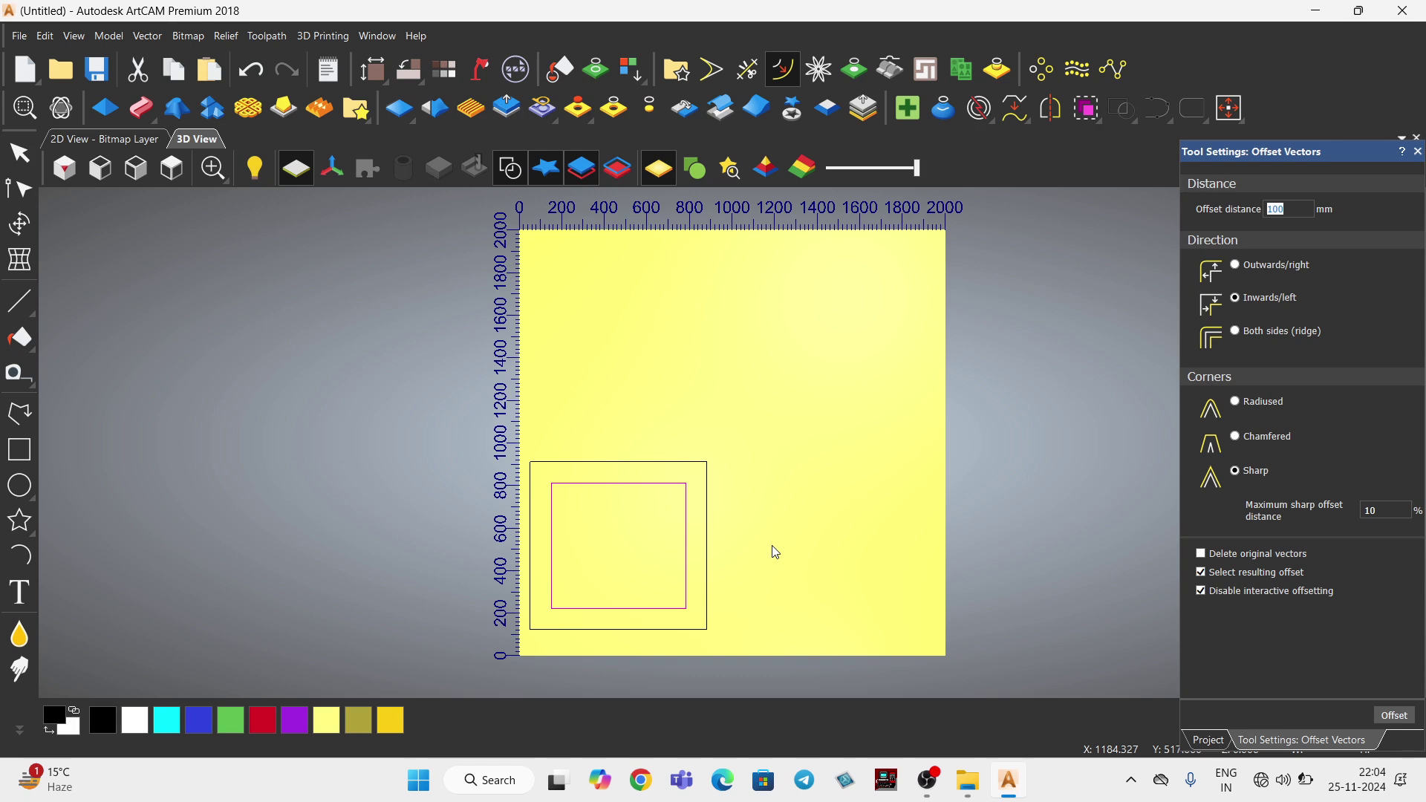
key("ctrl+z")
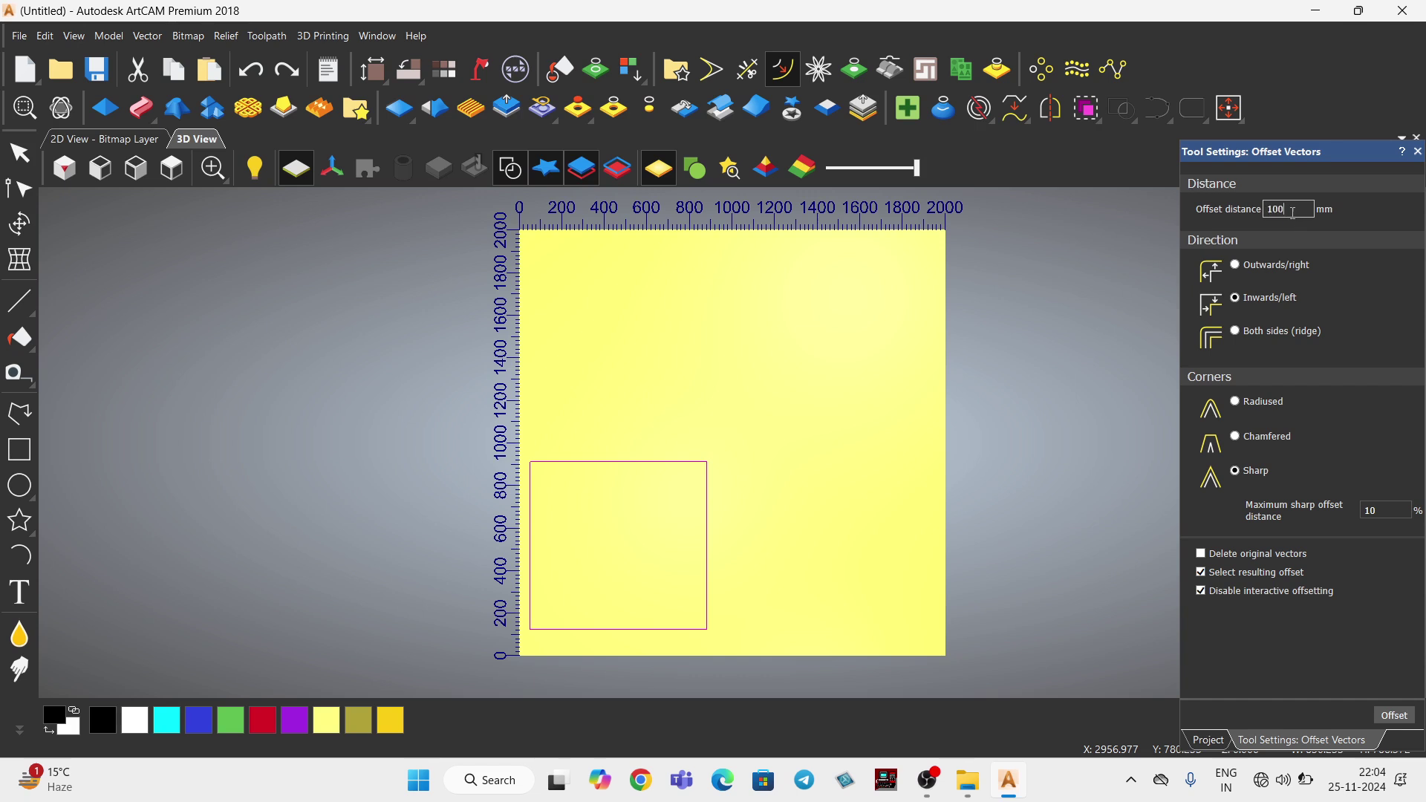
Offset the rectangle 200 mm inwards with sharp corners and deselect the result.
type("200")
left_click(1395, 715)
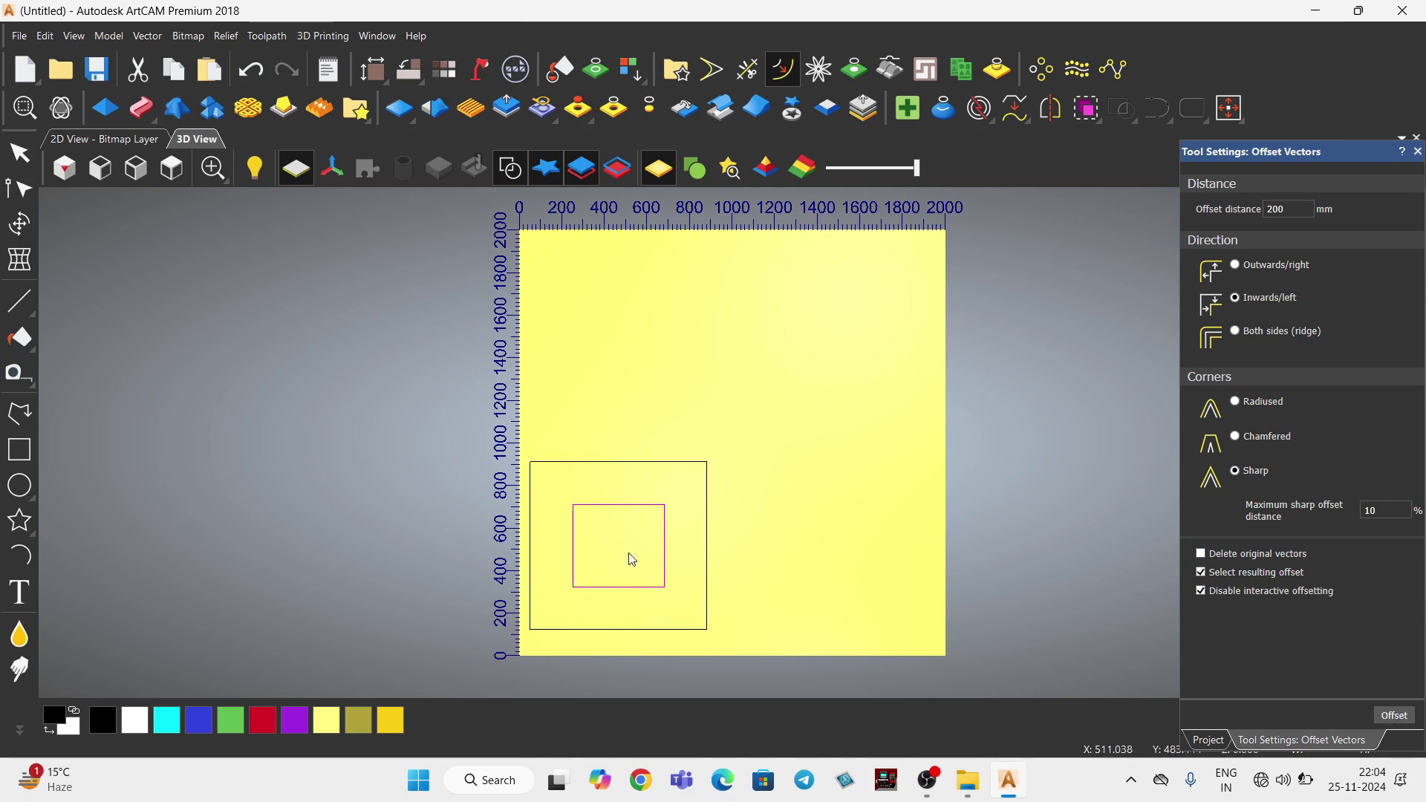
right_click(808, 443)
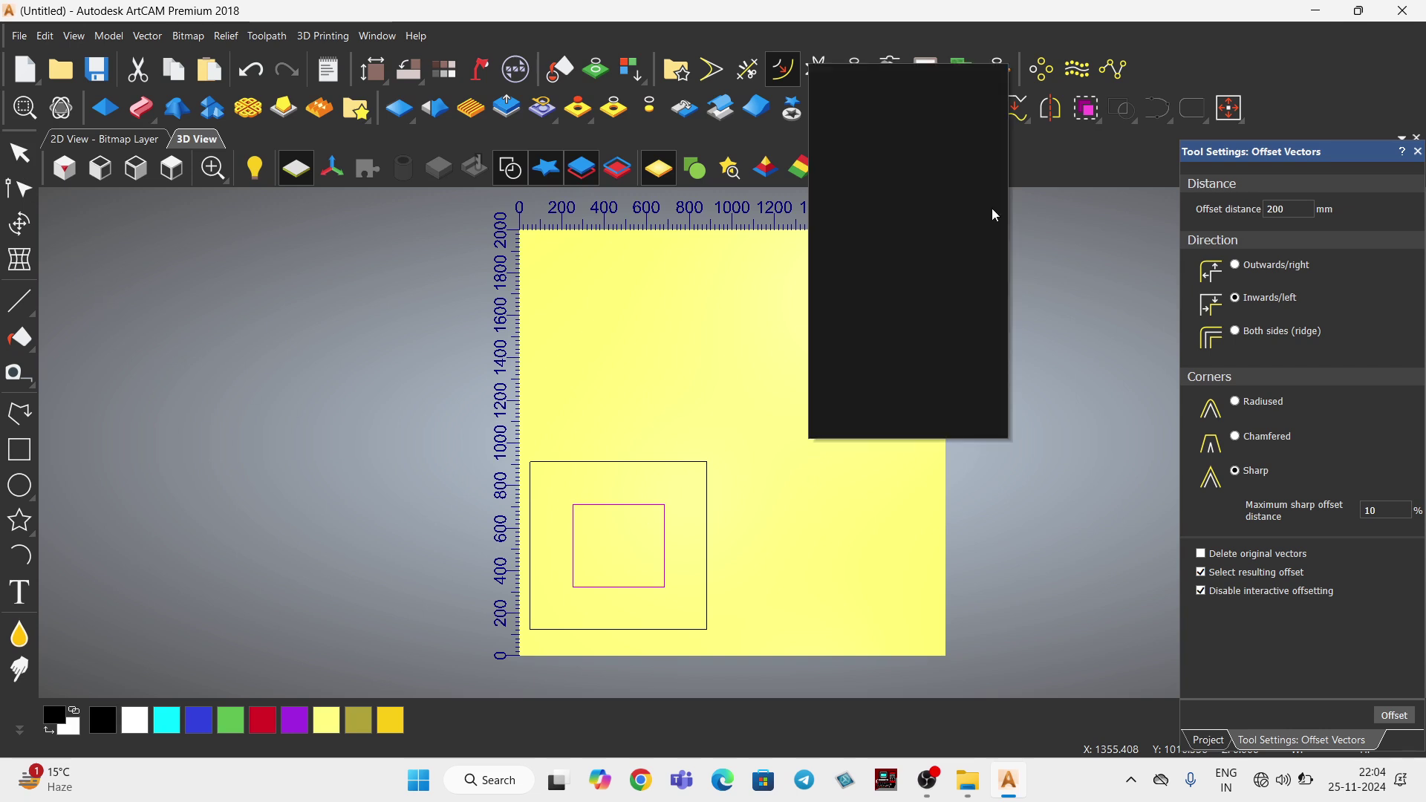
left_click(918, 314)
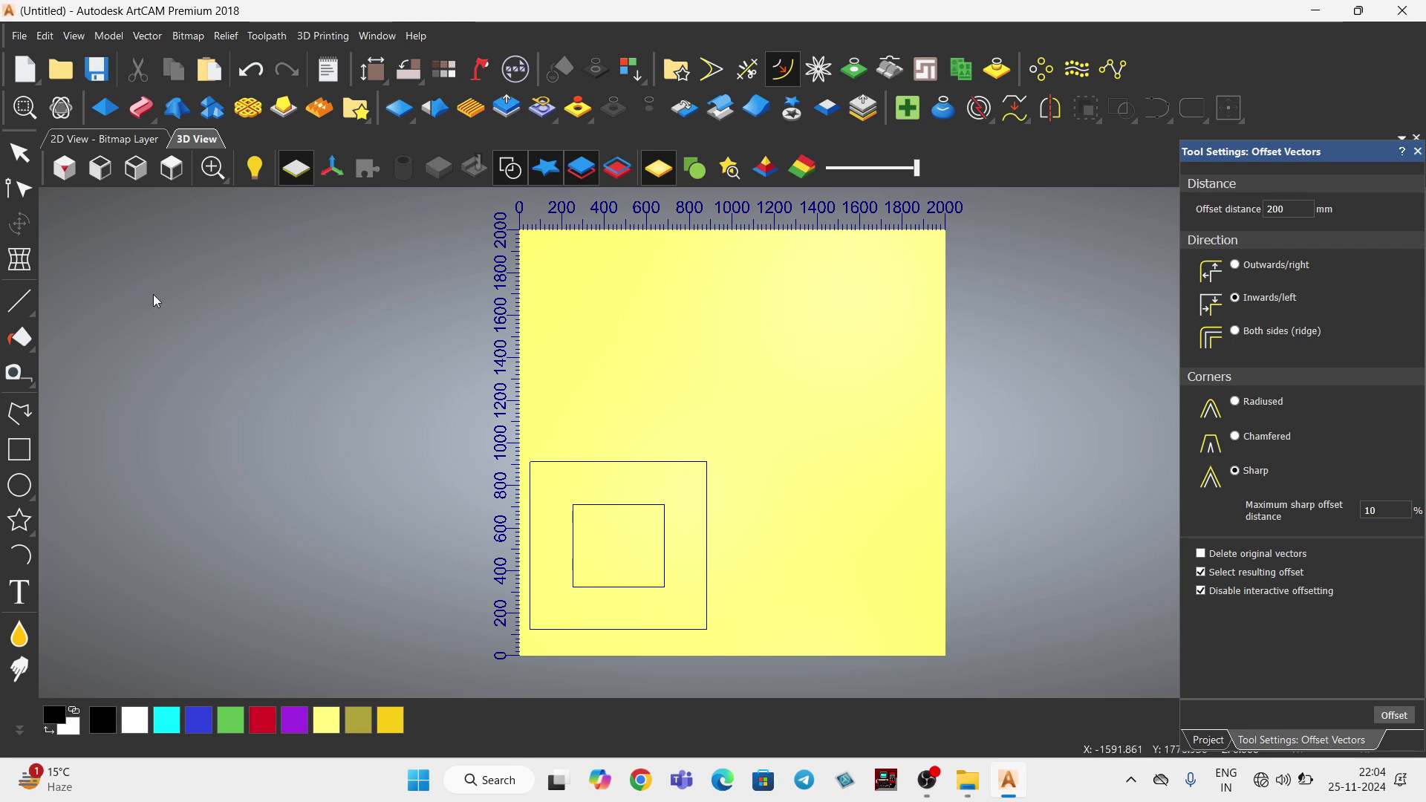
Copy both nested rectangles about 935 mm horizontally so the duplicate pair sits to the right of the original.
left_click(29, 196)
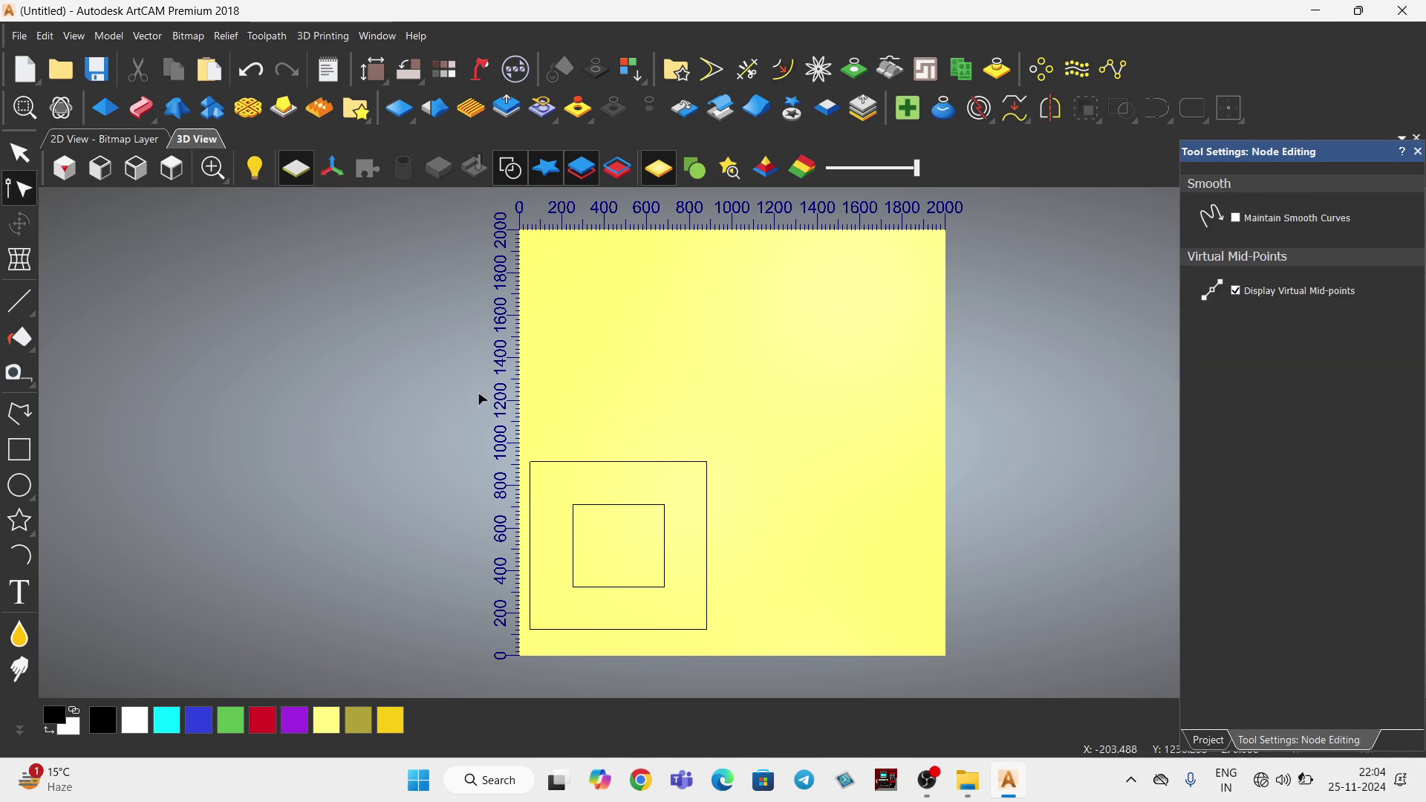
left_click_drag(531, 444, 745, 650)
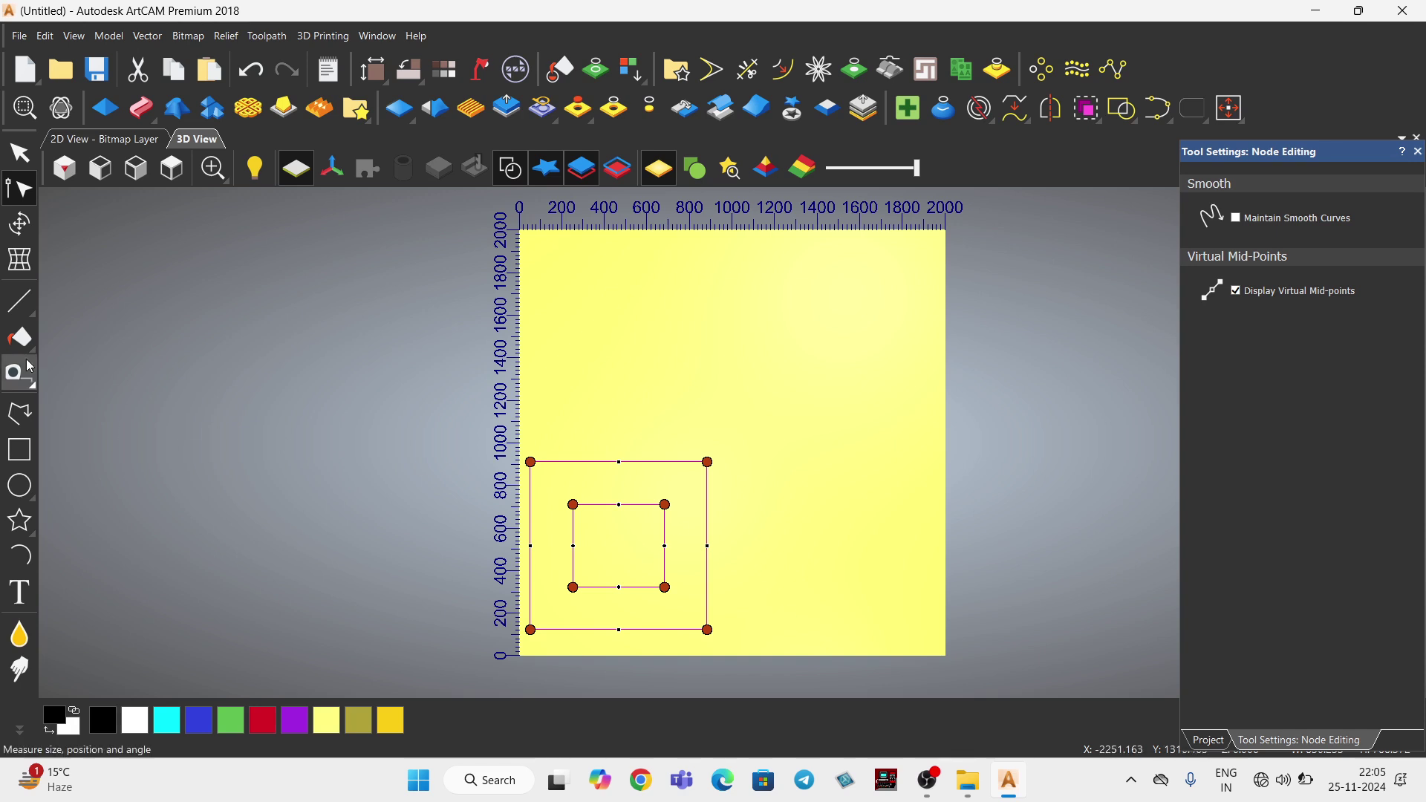
left_click(26, 236)
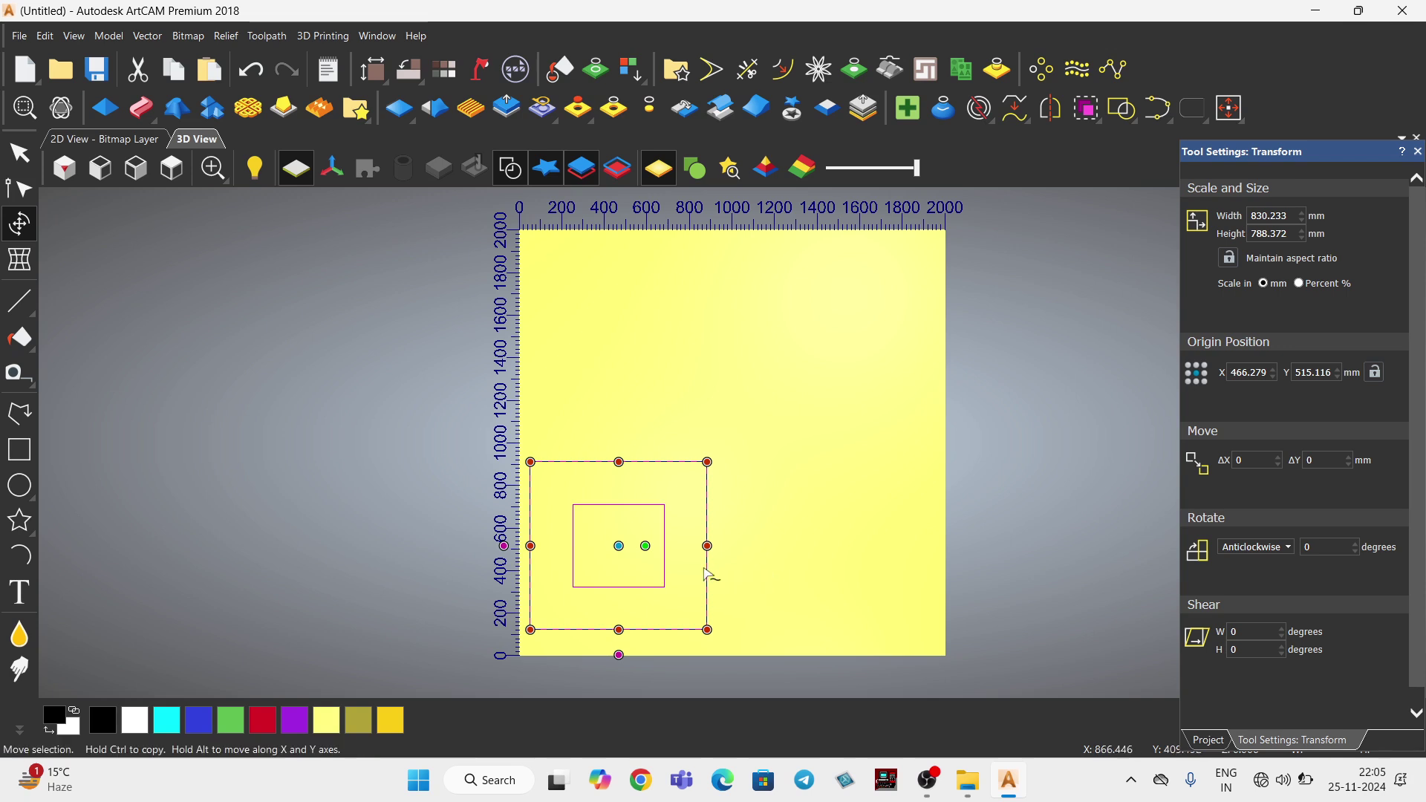
left_click_drag(710, 573, 905, 568)
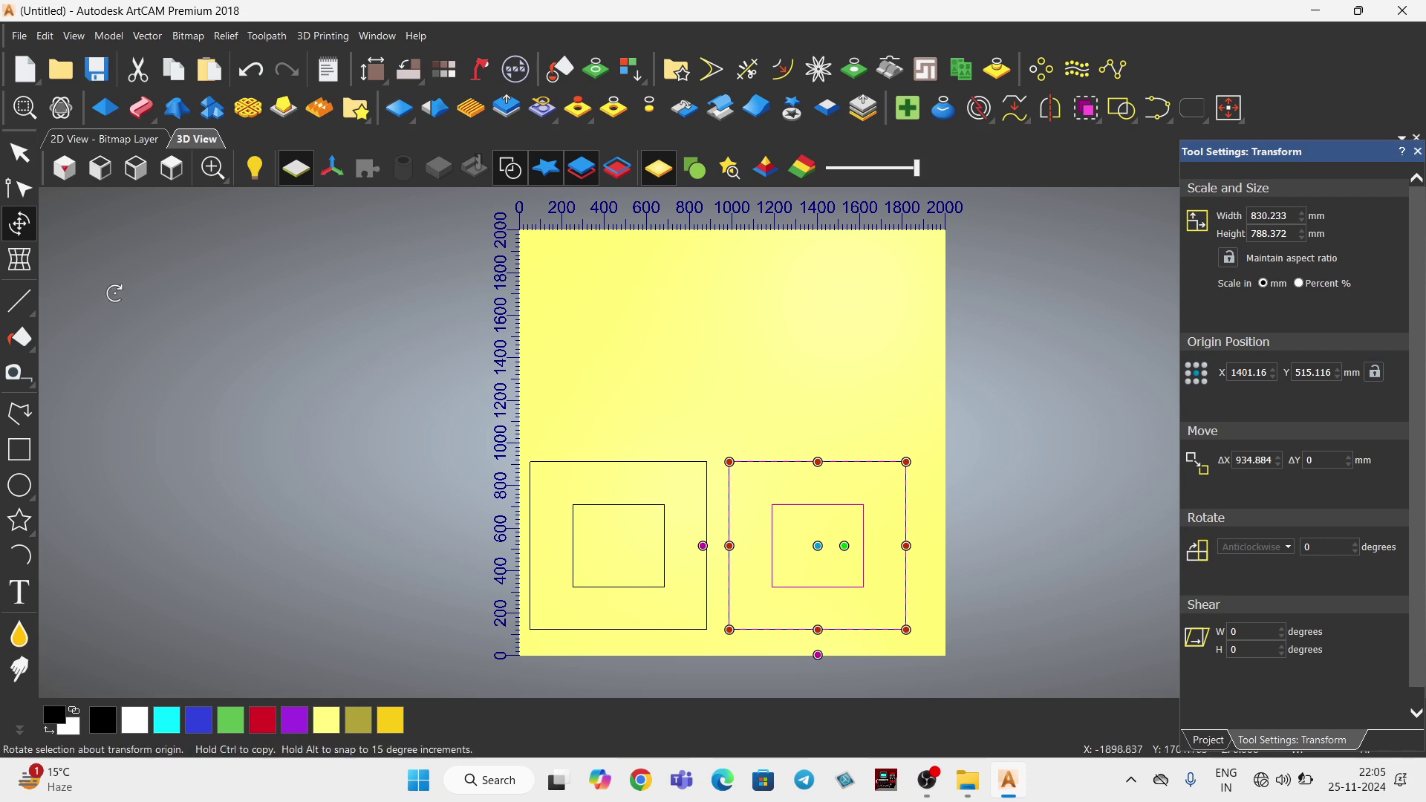
left_click(32, 161)
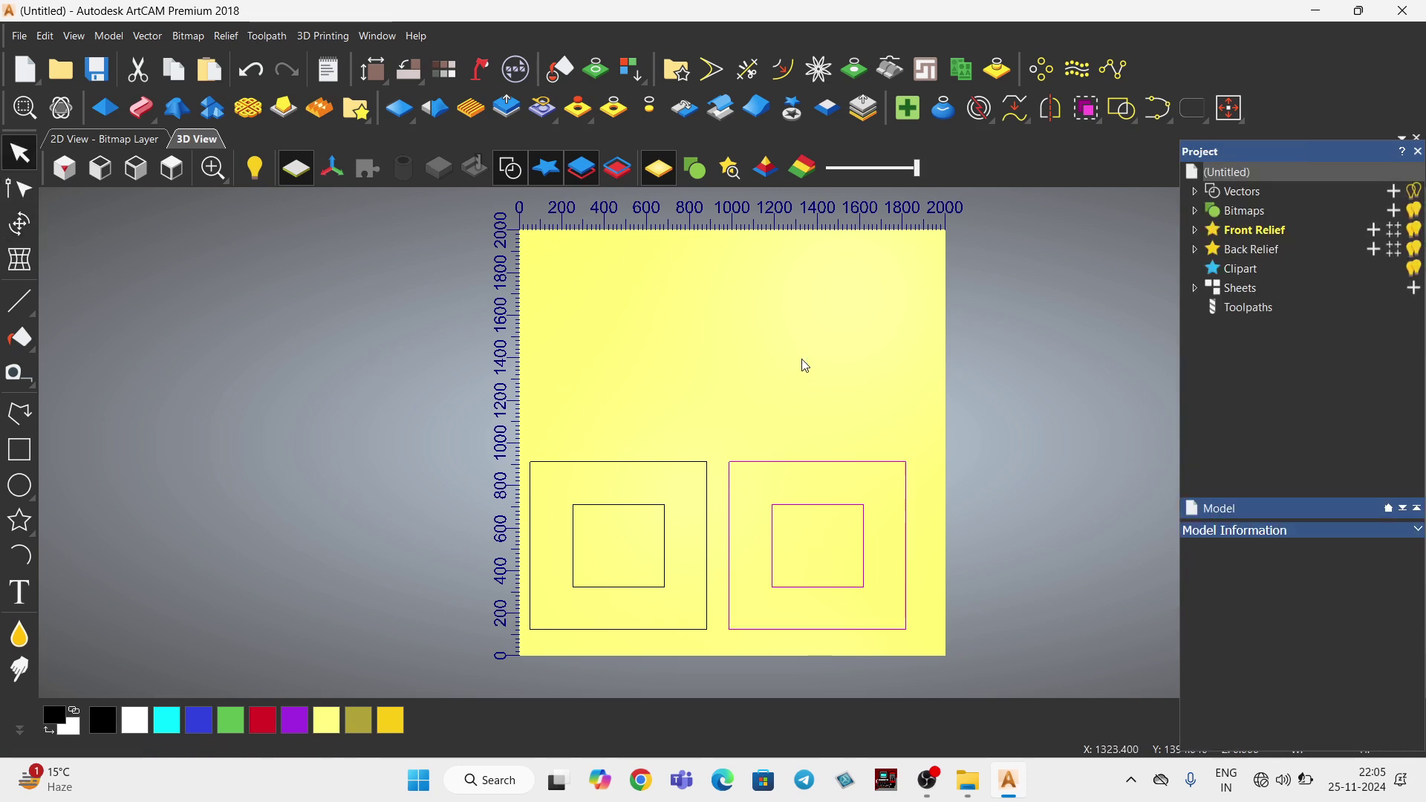
Select all four rectangles, centre them on the model as a group and clear the selection.
left_click(20, 188)
left_click(886, 438)
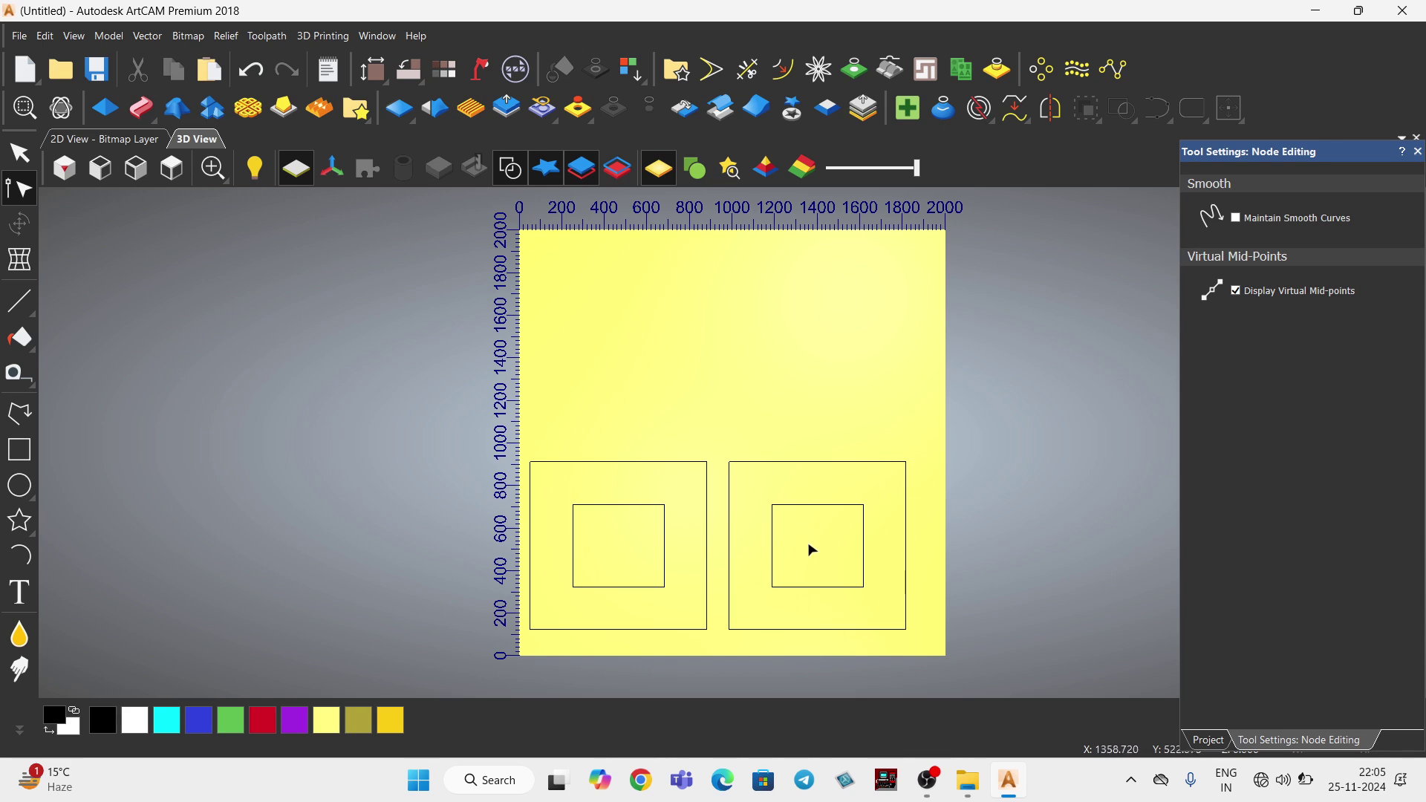
key("ctrl+a")
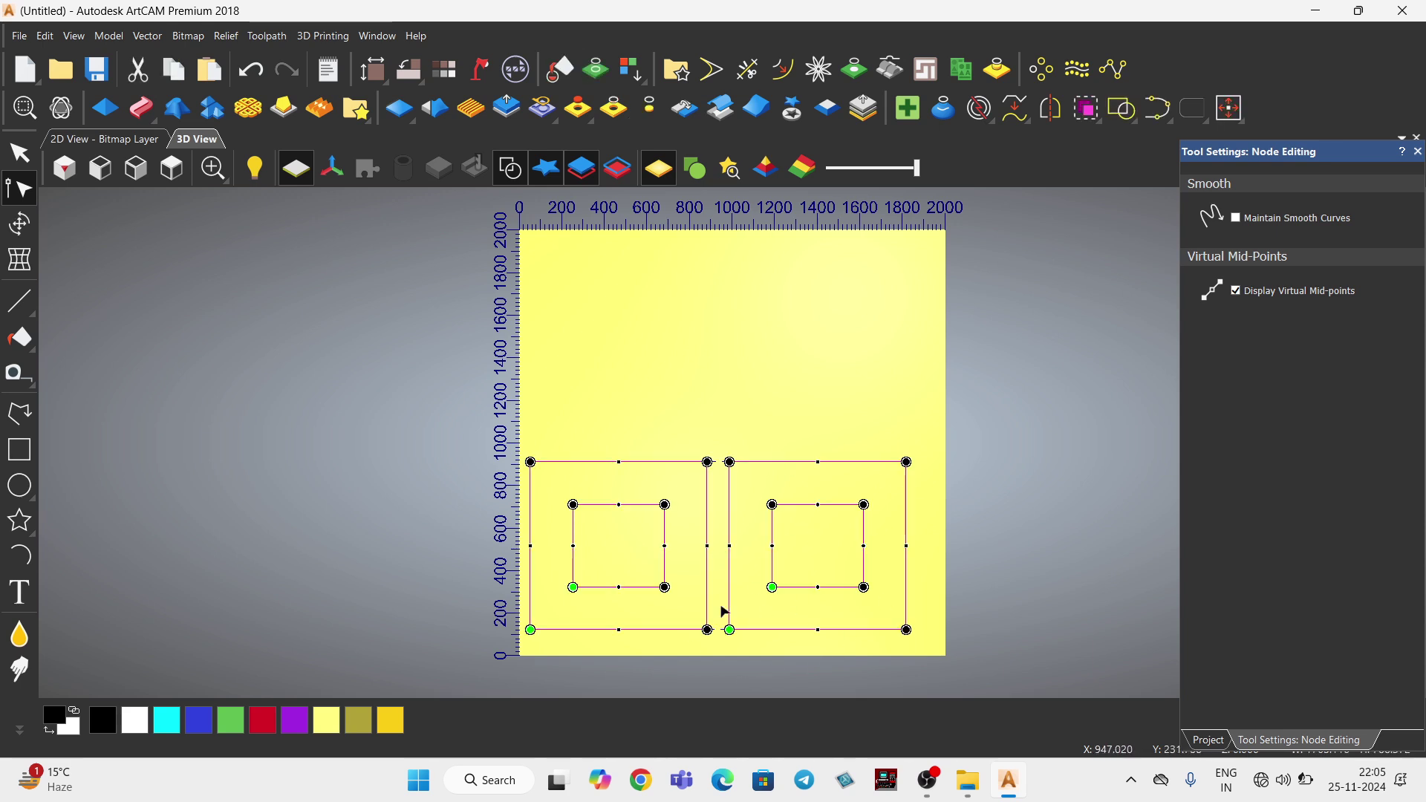
left_click(1230, 110)
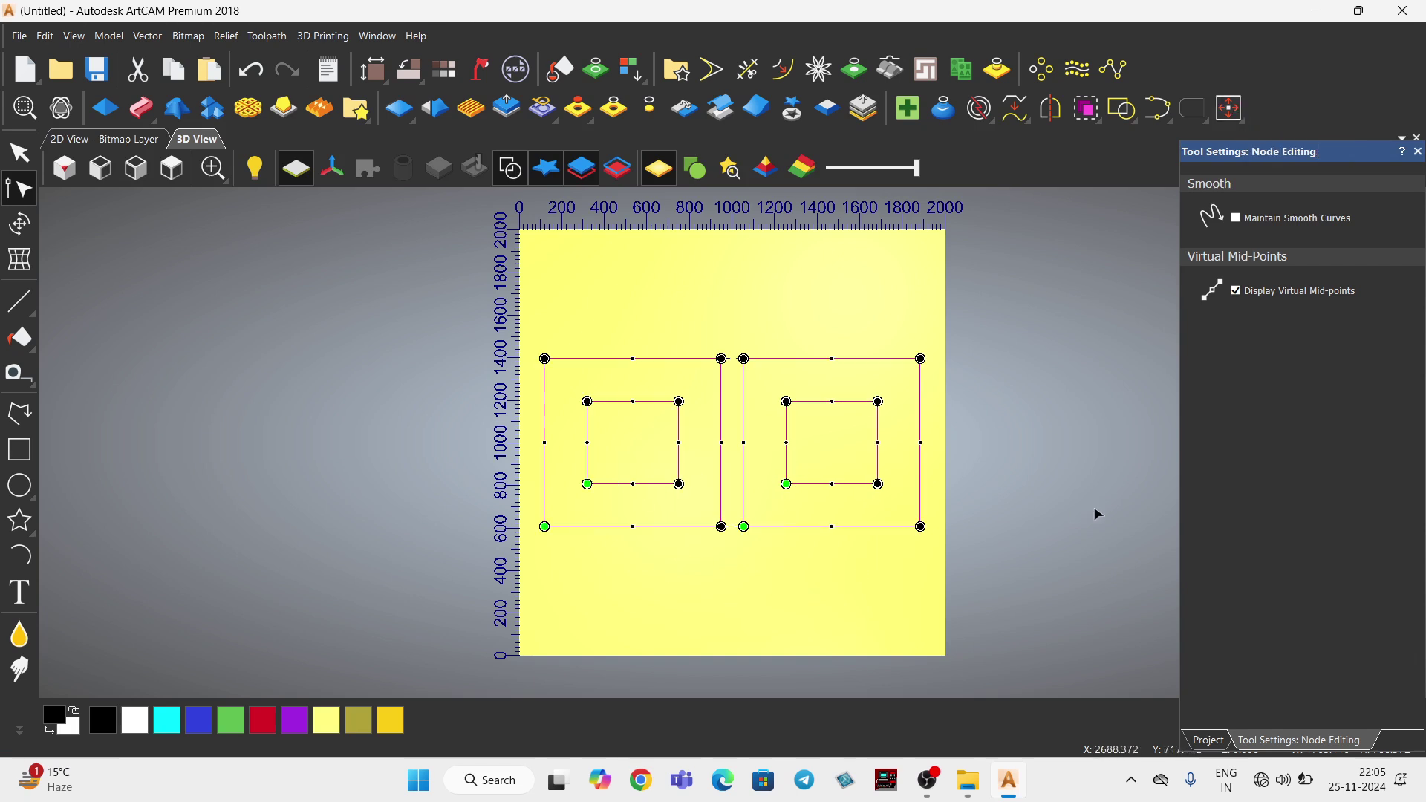
left_click(751, 586)
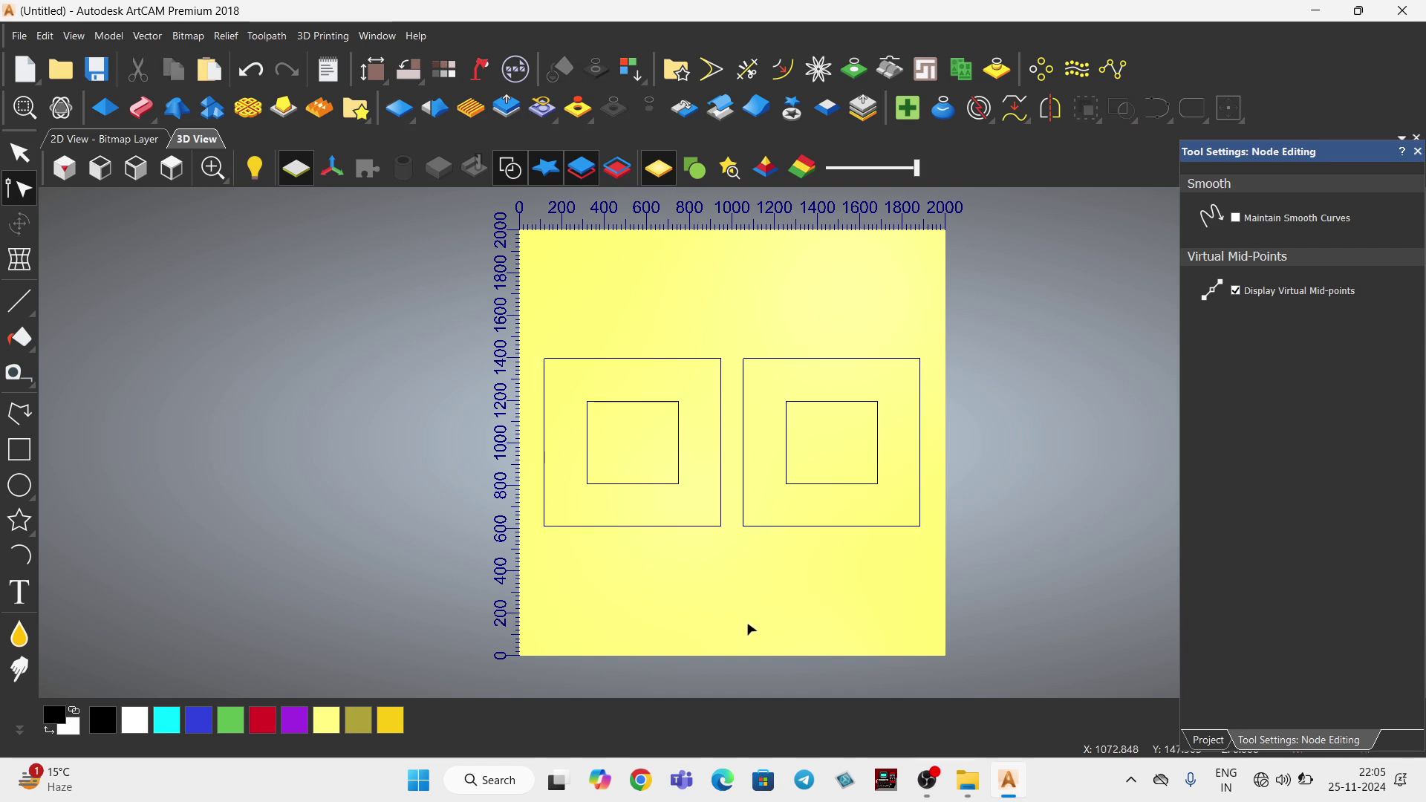
key("Escape")
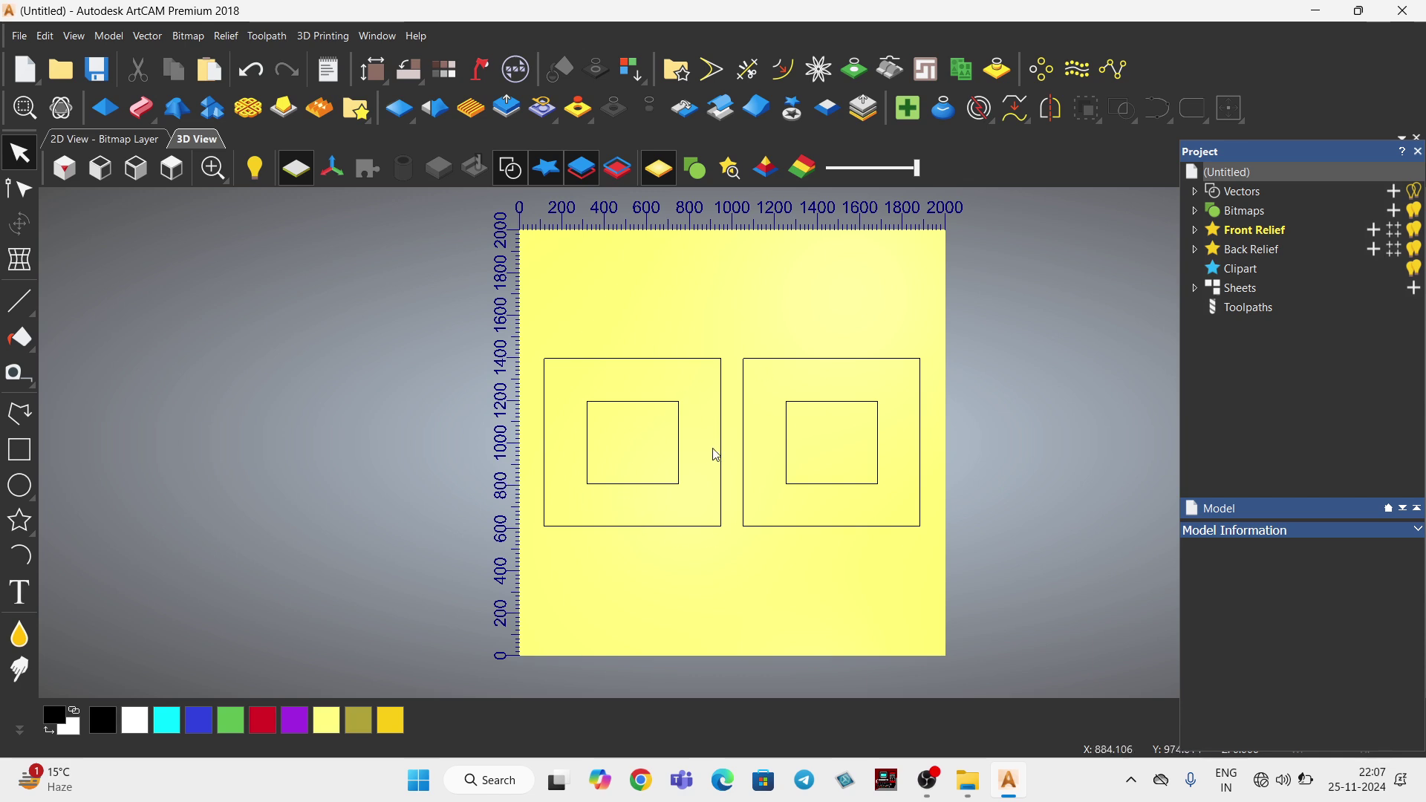
Start a Female Pocket toolpath in the Inlay Wizard and associate it with the selected vectors.
left_click(1247, 314)
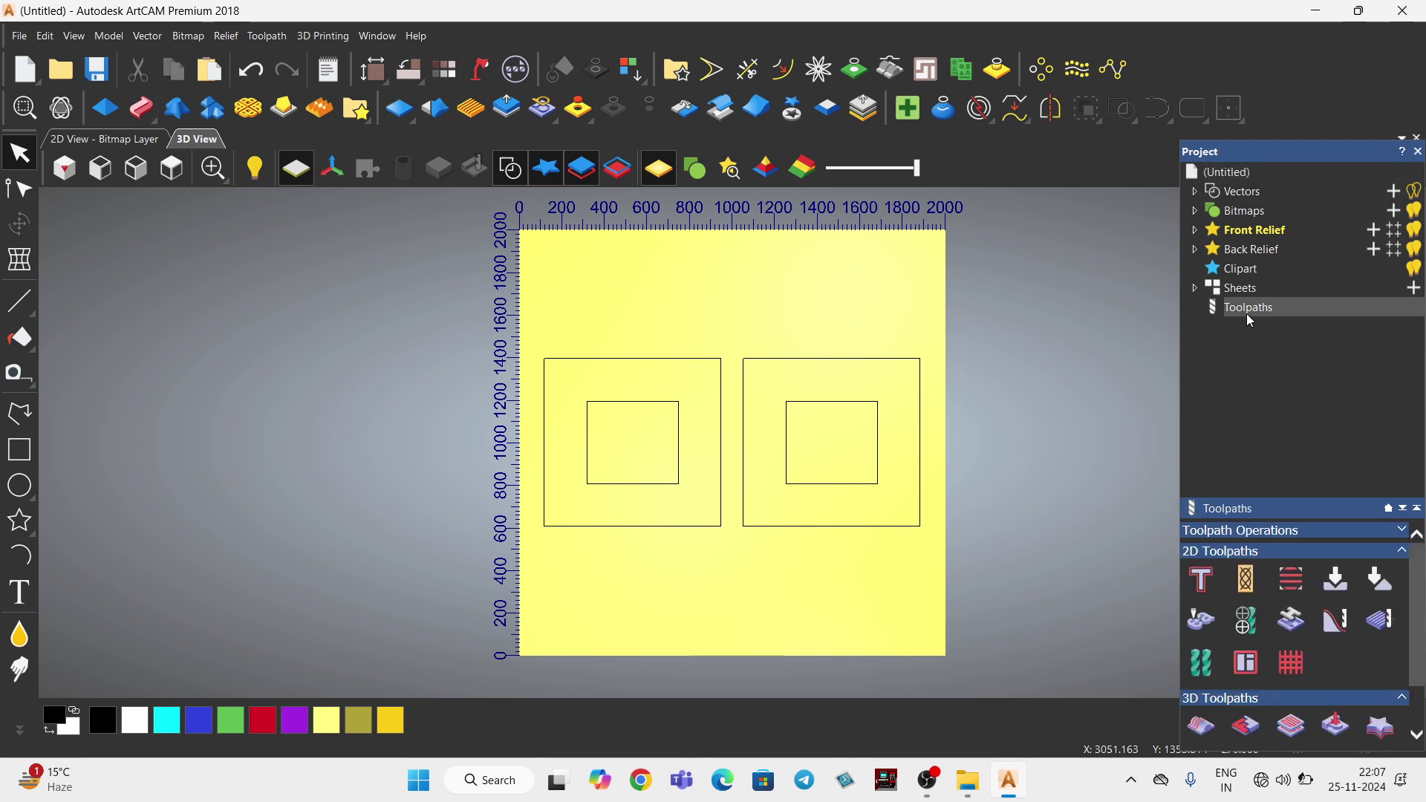
left_click(1296, 630)
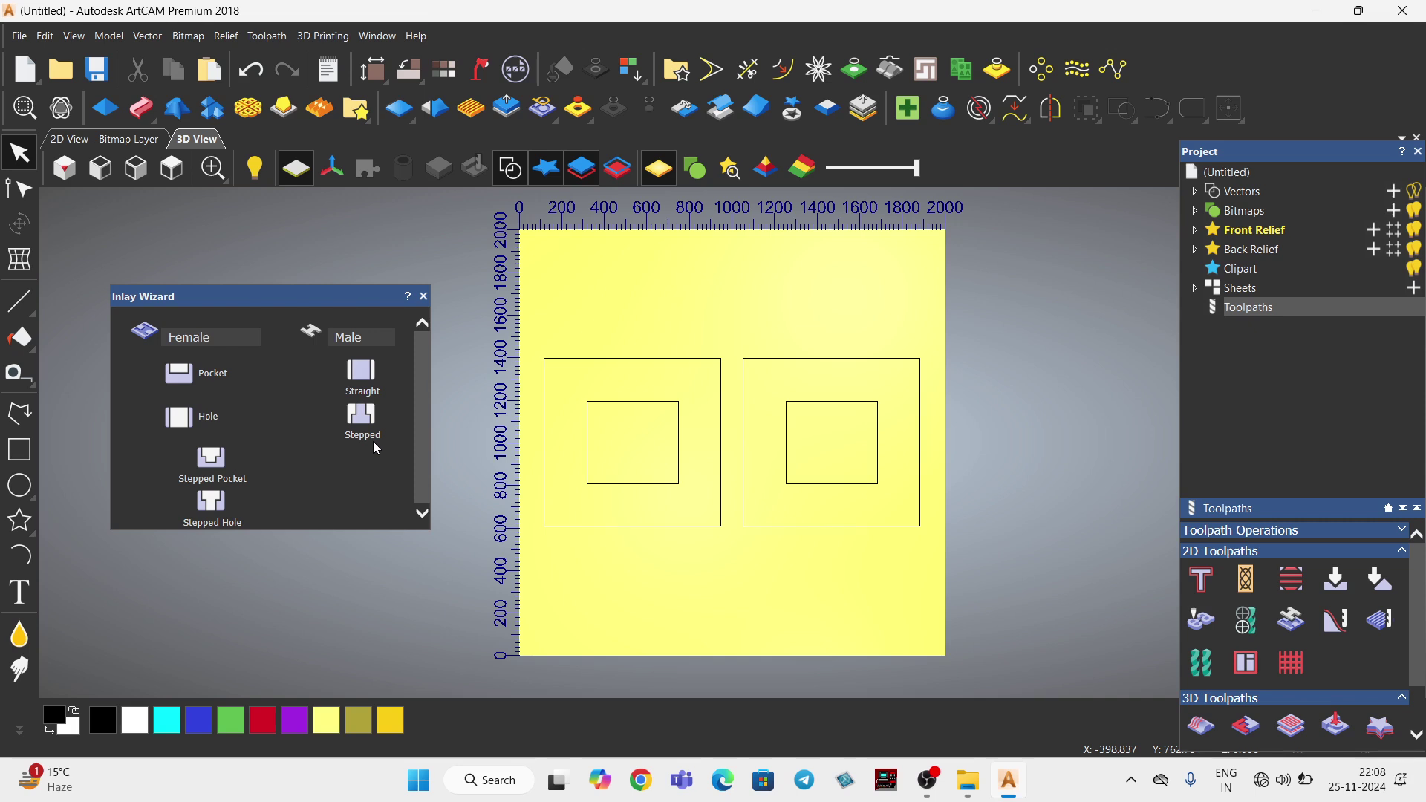
left_click(197, 377)
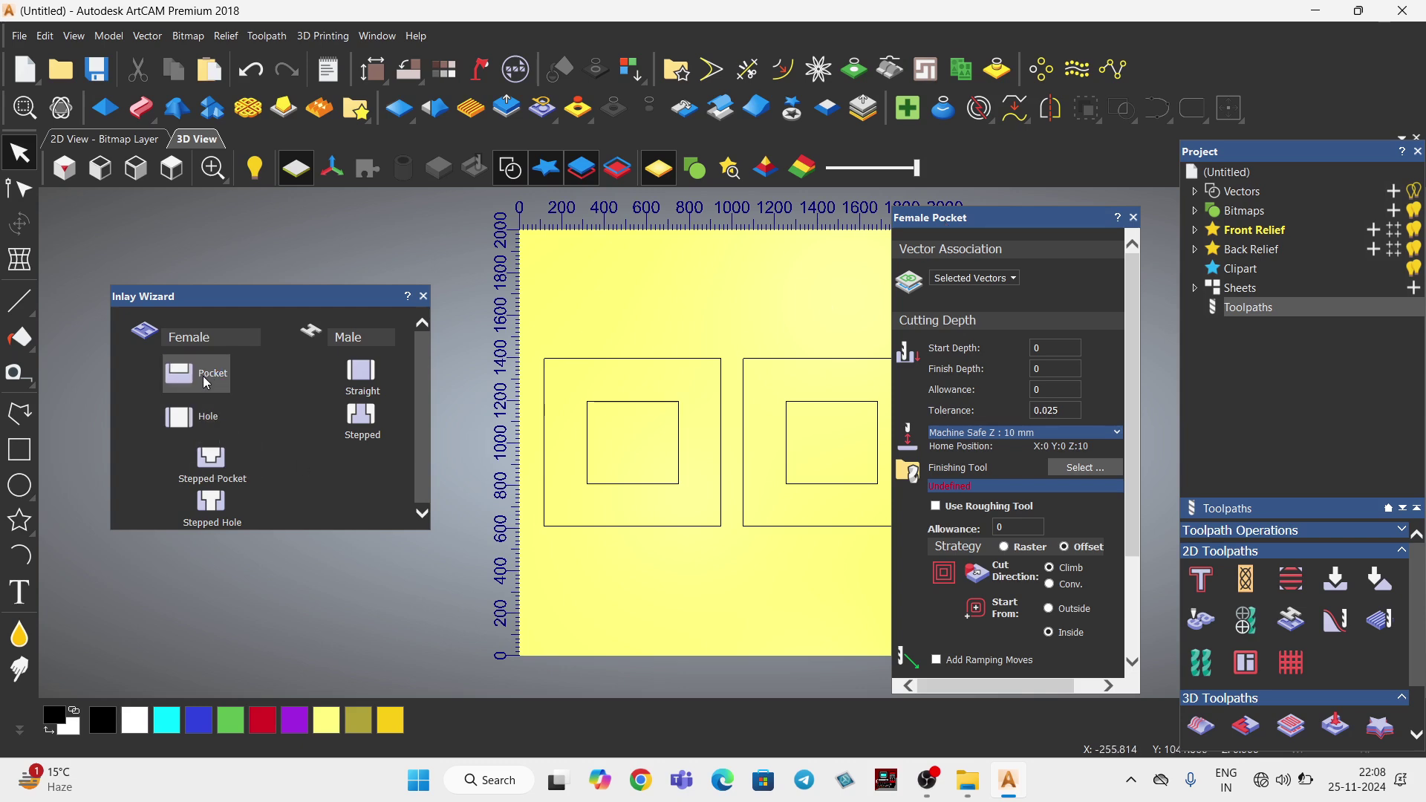
left_click(1010, 283)
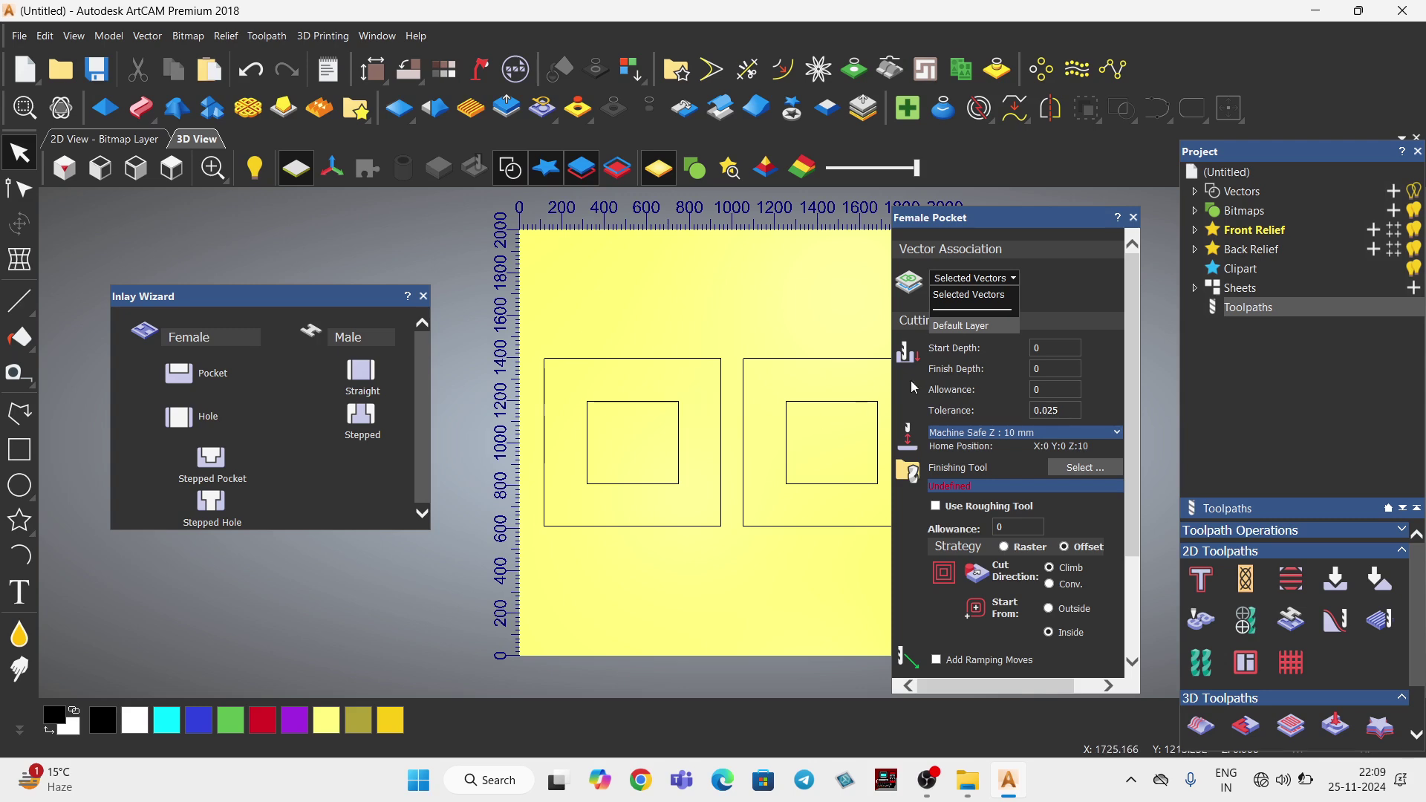
left_click(976, 300)
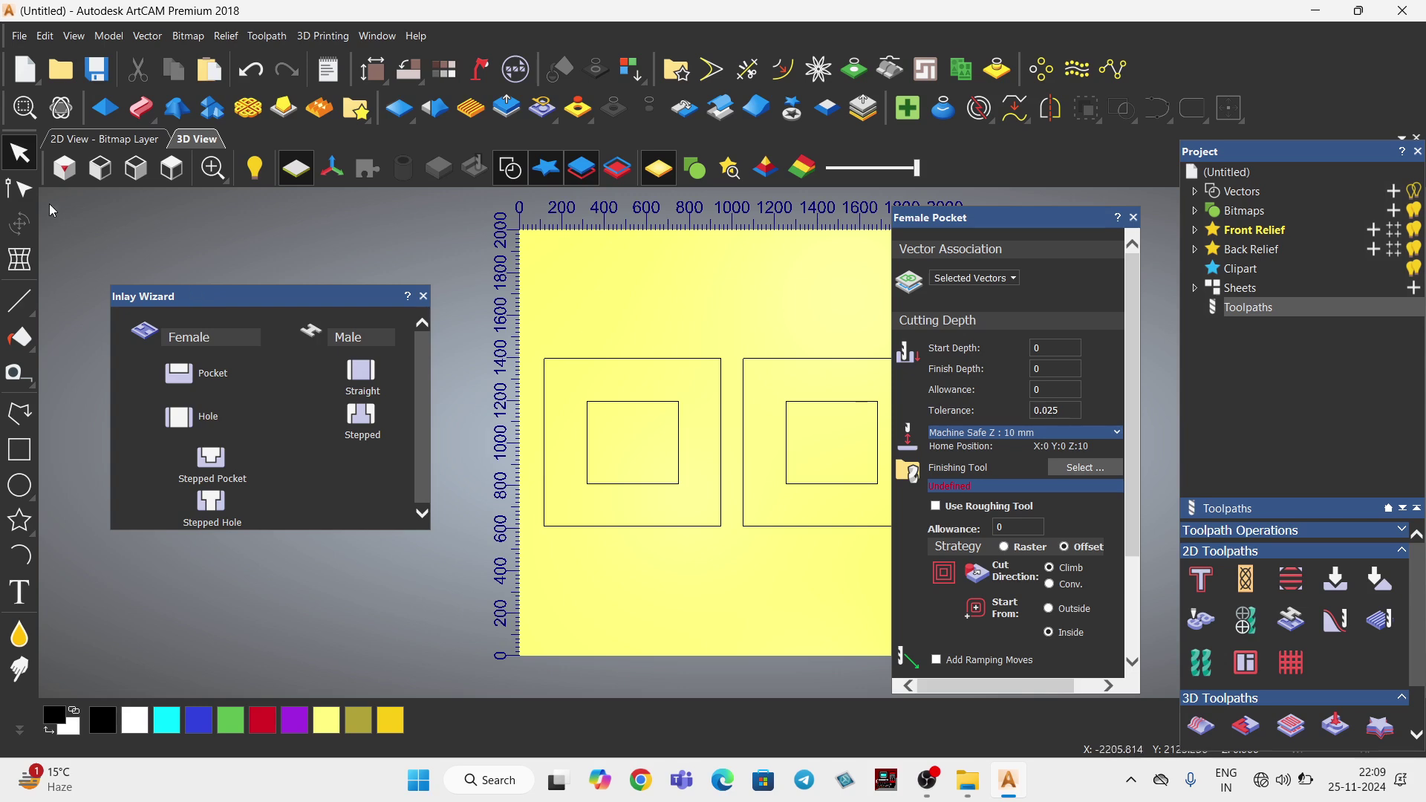
Select the inner rectangle of the left pair for the pocket and set the finish depth to 10.
left_click(20, 191)
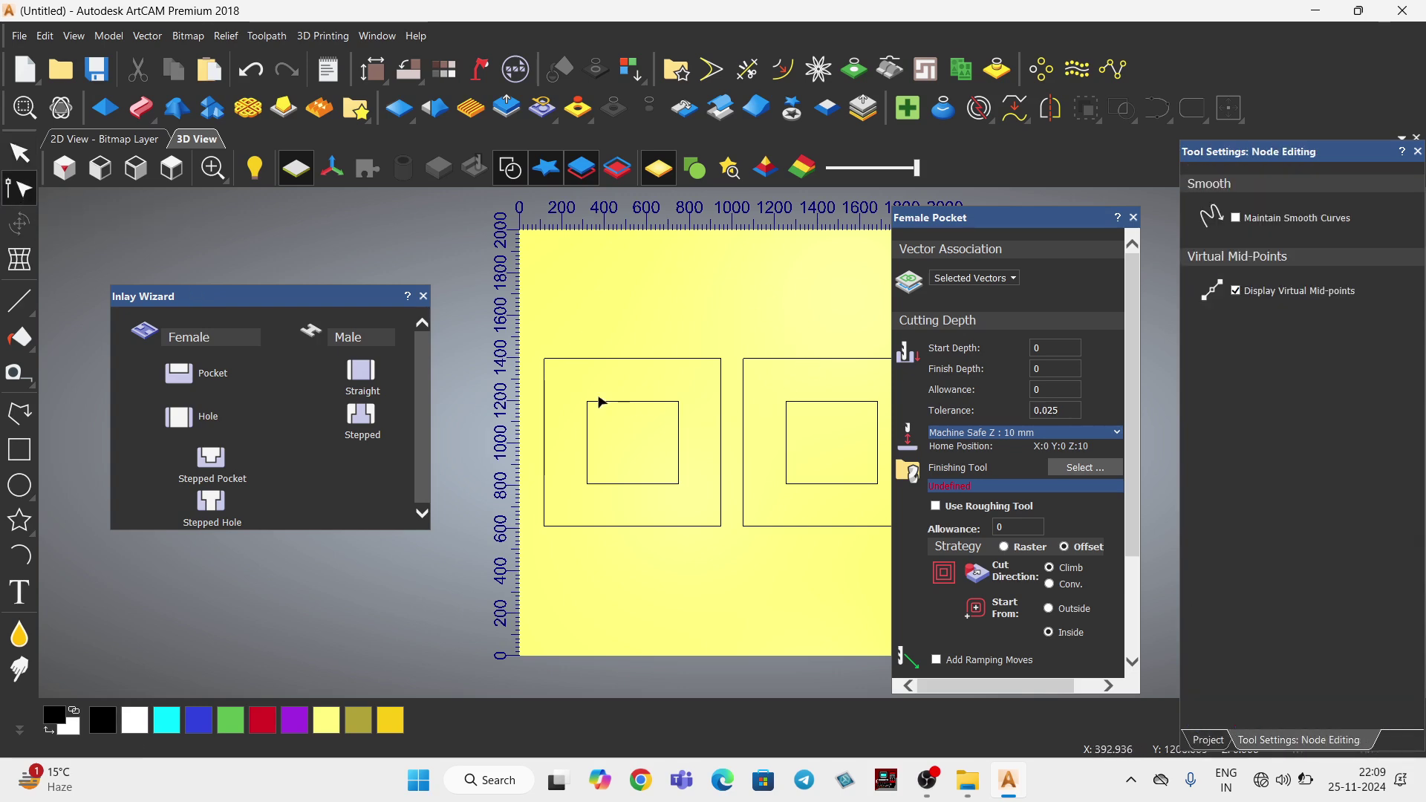
left_click_drag(571, 386, 705, 508)
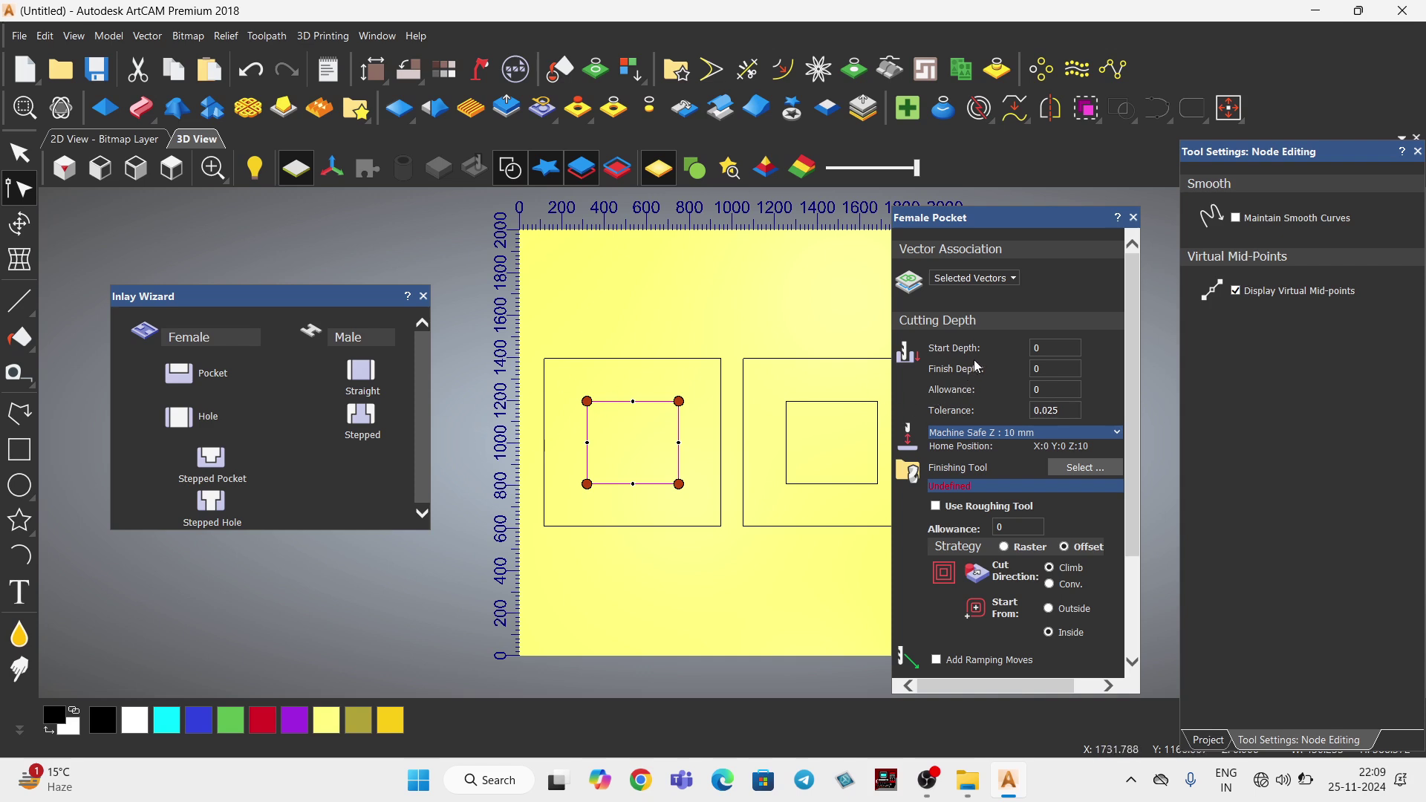
left_click(1055, 349)
left_click(1054, 367)
left_click(1044, 344)
left_click(1047, 372)
type("10")
Choose End Mill 6 mm from the aluminum roughing and 2D finishing group as the pocket's finishing tool.
left_click(1088, 468)
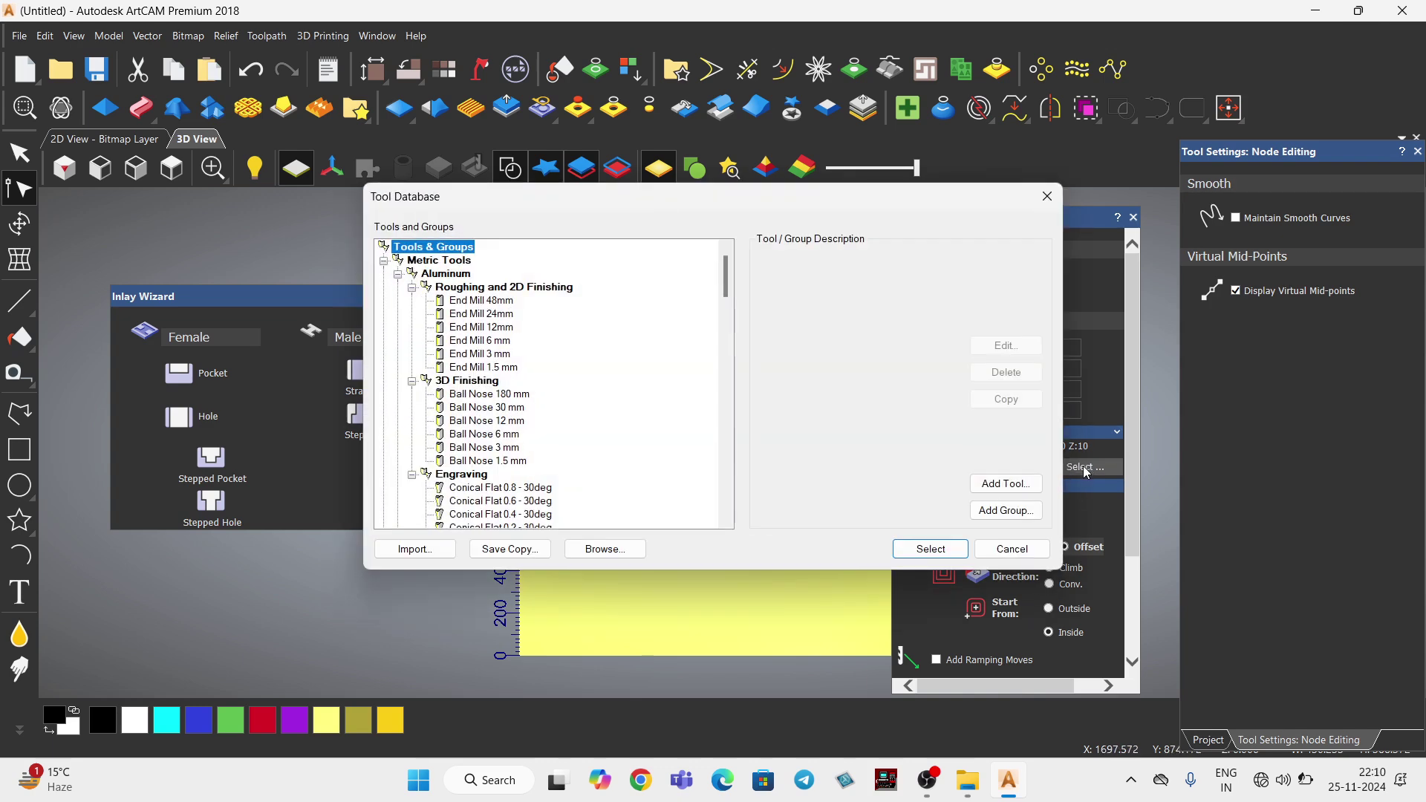
left_click(503, 341)
left_click(941, 555)
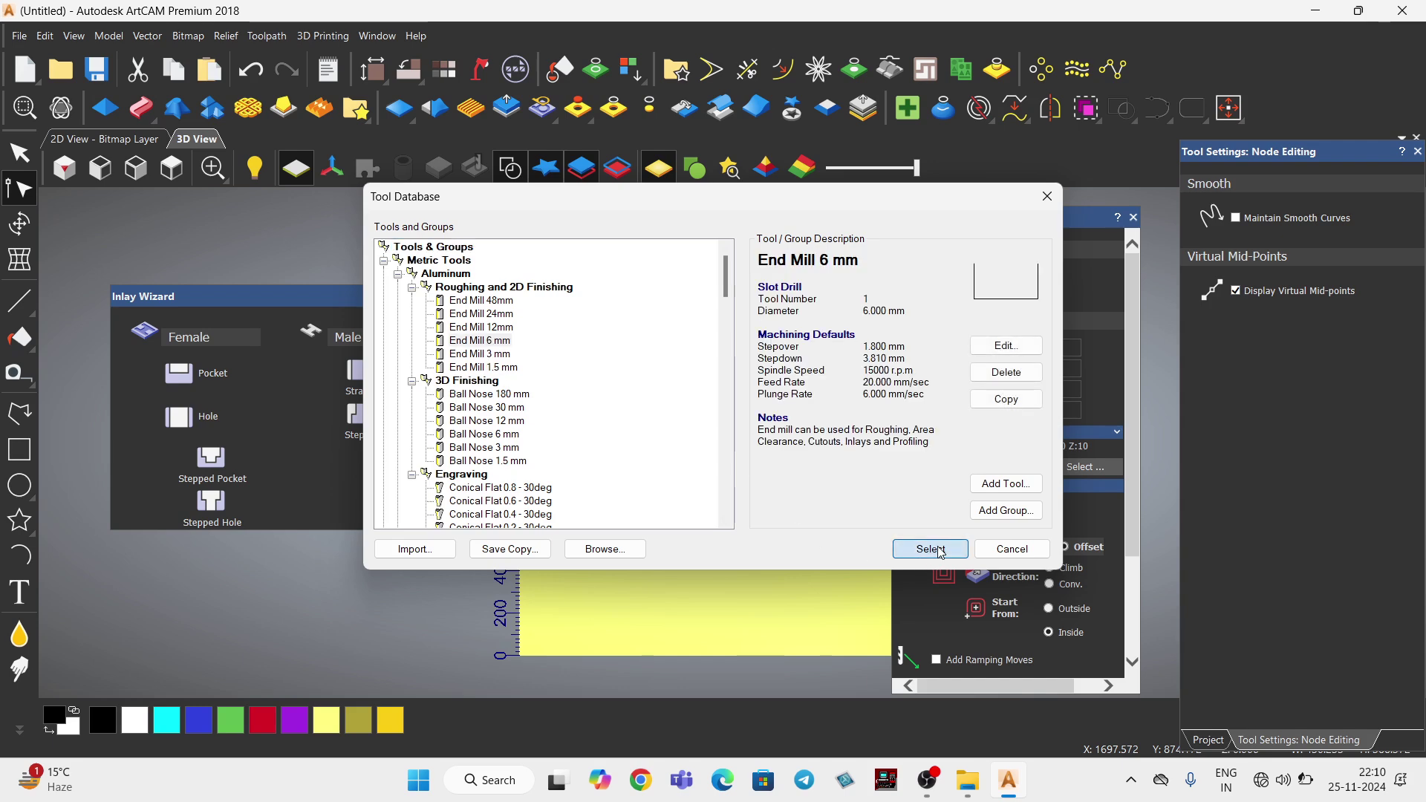
Set the end mill's stepover to 2 mm, stepdown to 5 mm, feed and plunge rates to 100 mm/sec, and spindle speed to 9000 r.p.m.
left_click(1113, 489)
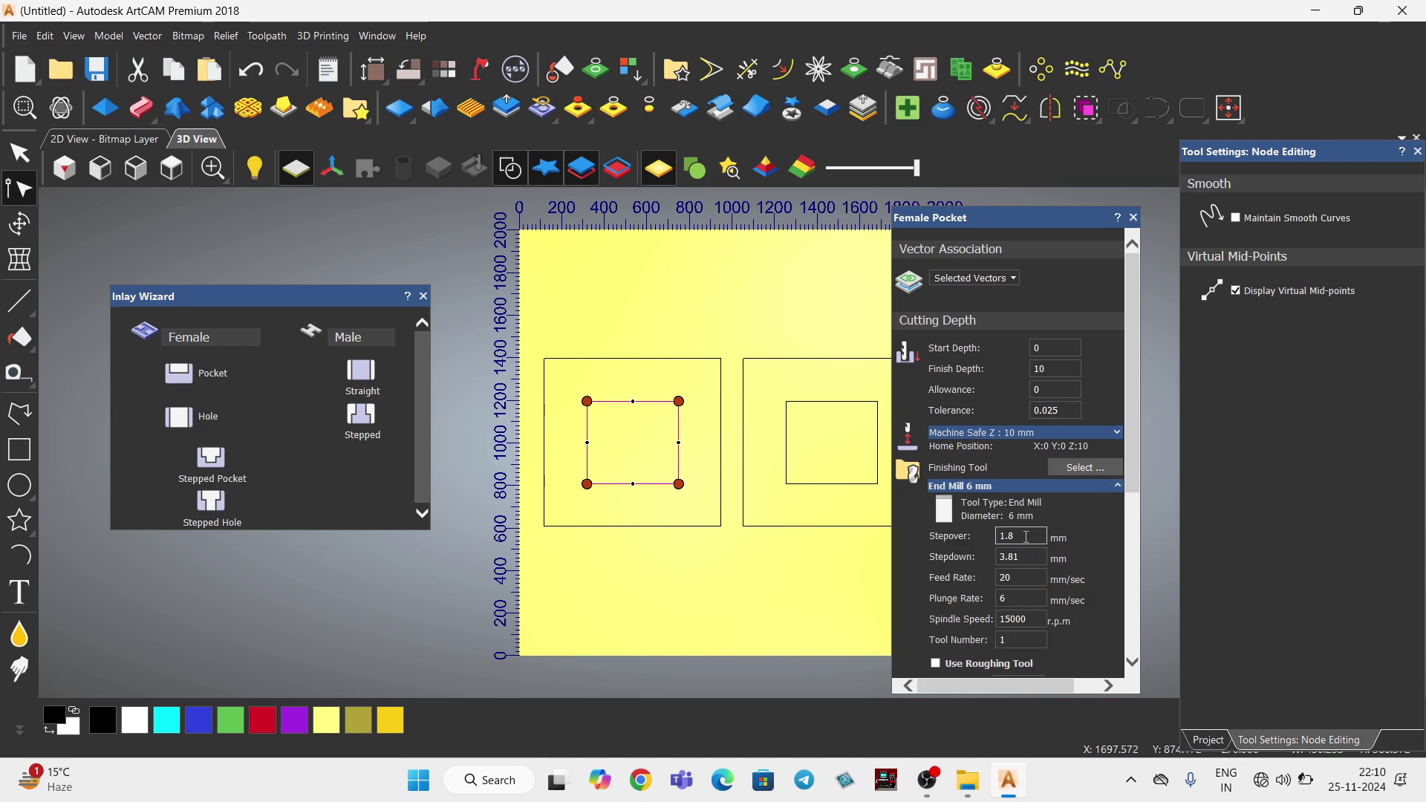
left_click_drag(1027, 536, 945, 566)
type("5")
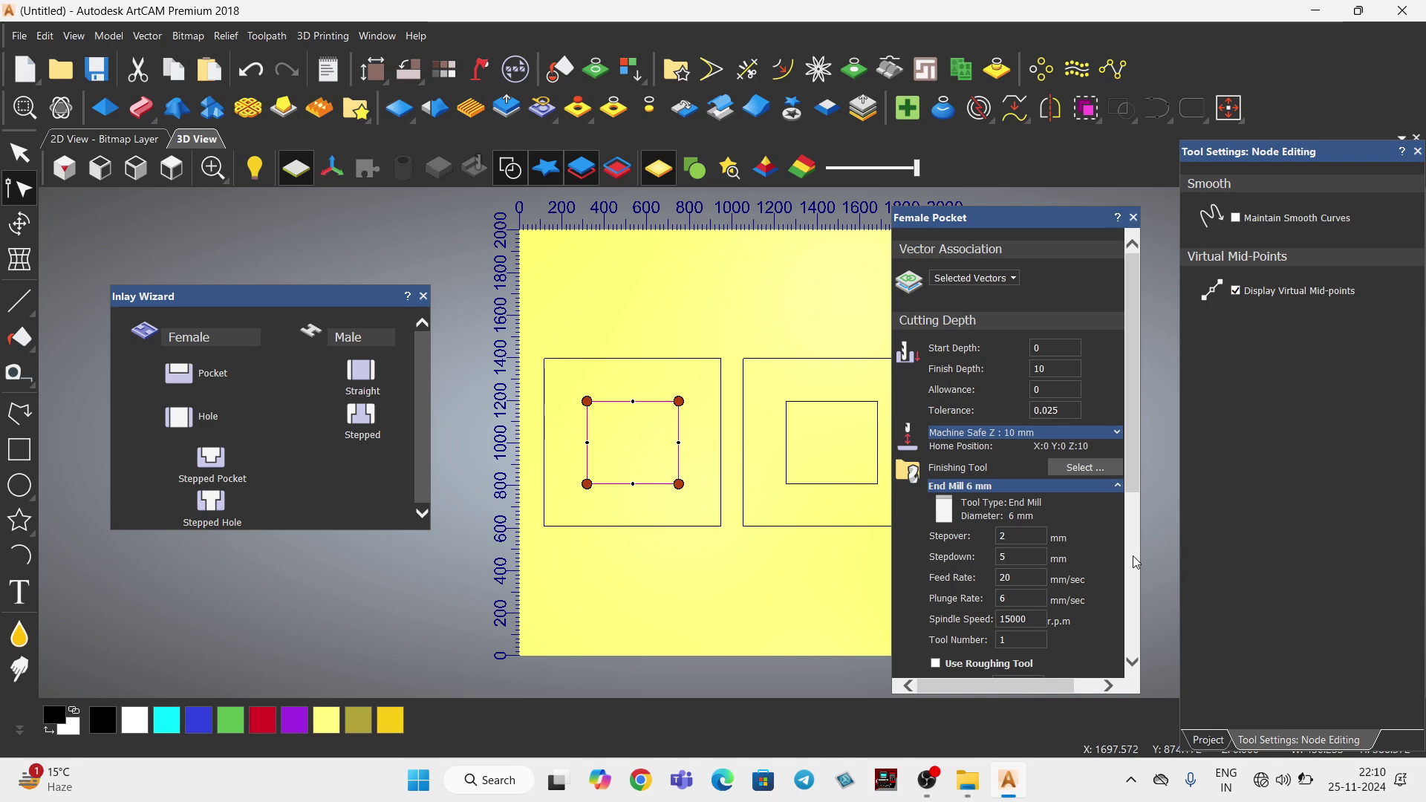
scroll(1137, 563, "down", 3)
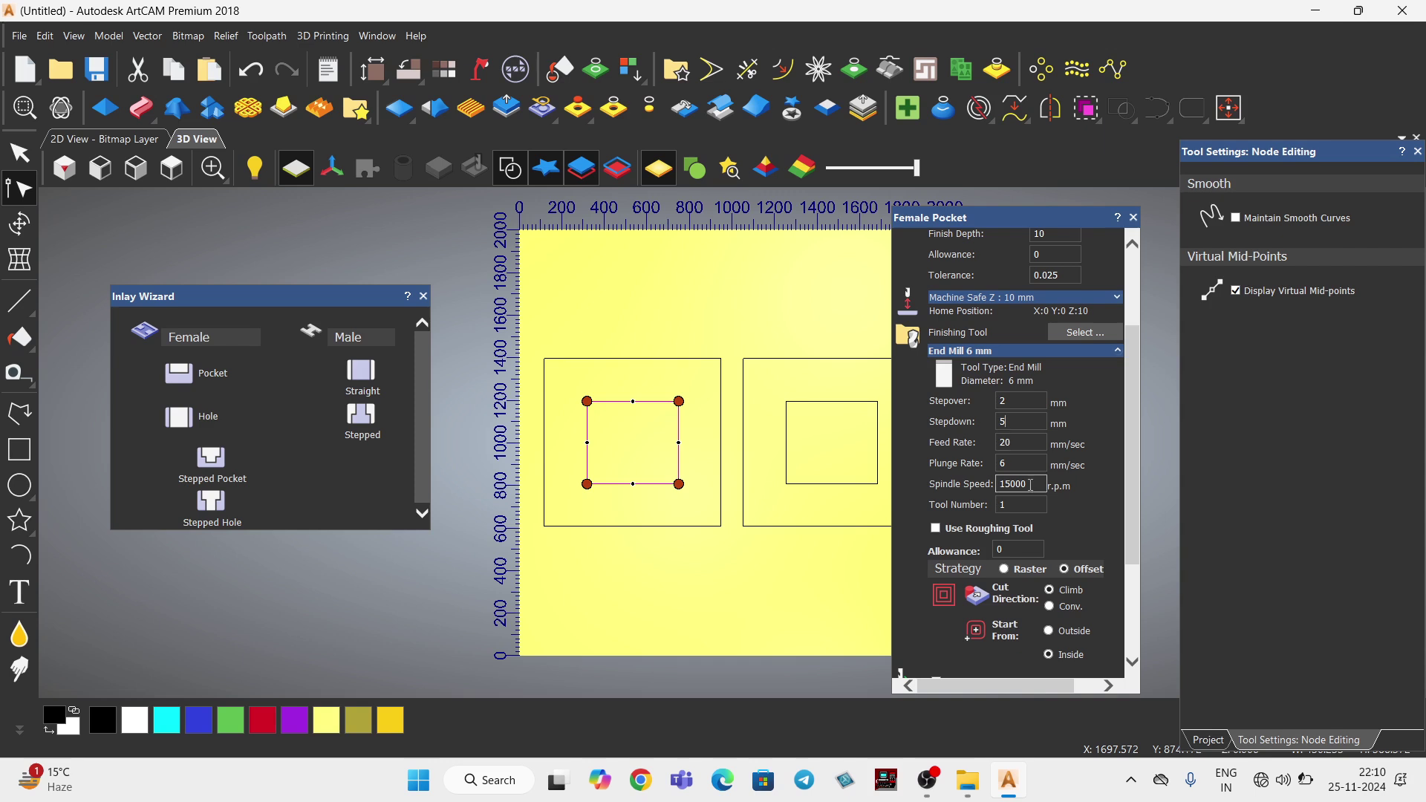
double_click(1019, 442)
type("100")
double_click(1018, 463)
type("100")
key("Tab")
type("9000")
scroll(1030, 519, "down", 1)
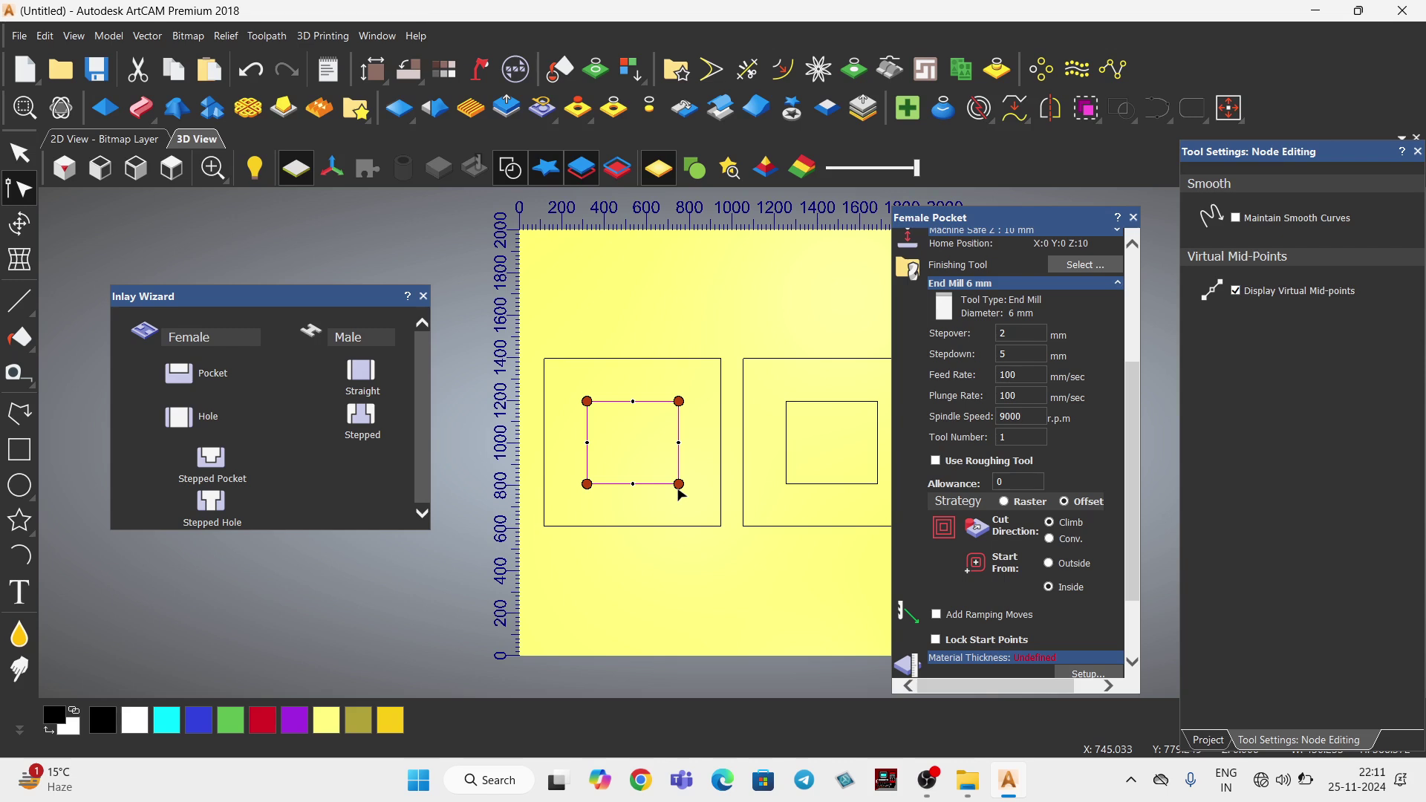
scroll(931, 357, "up", 3)
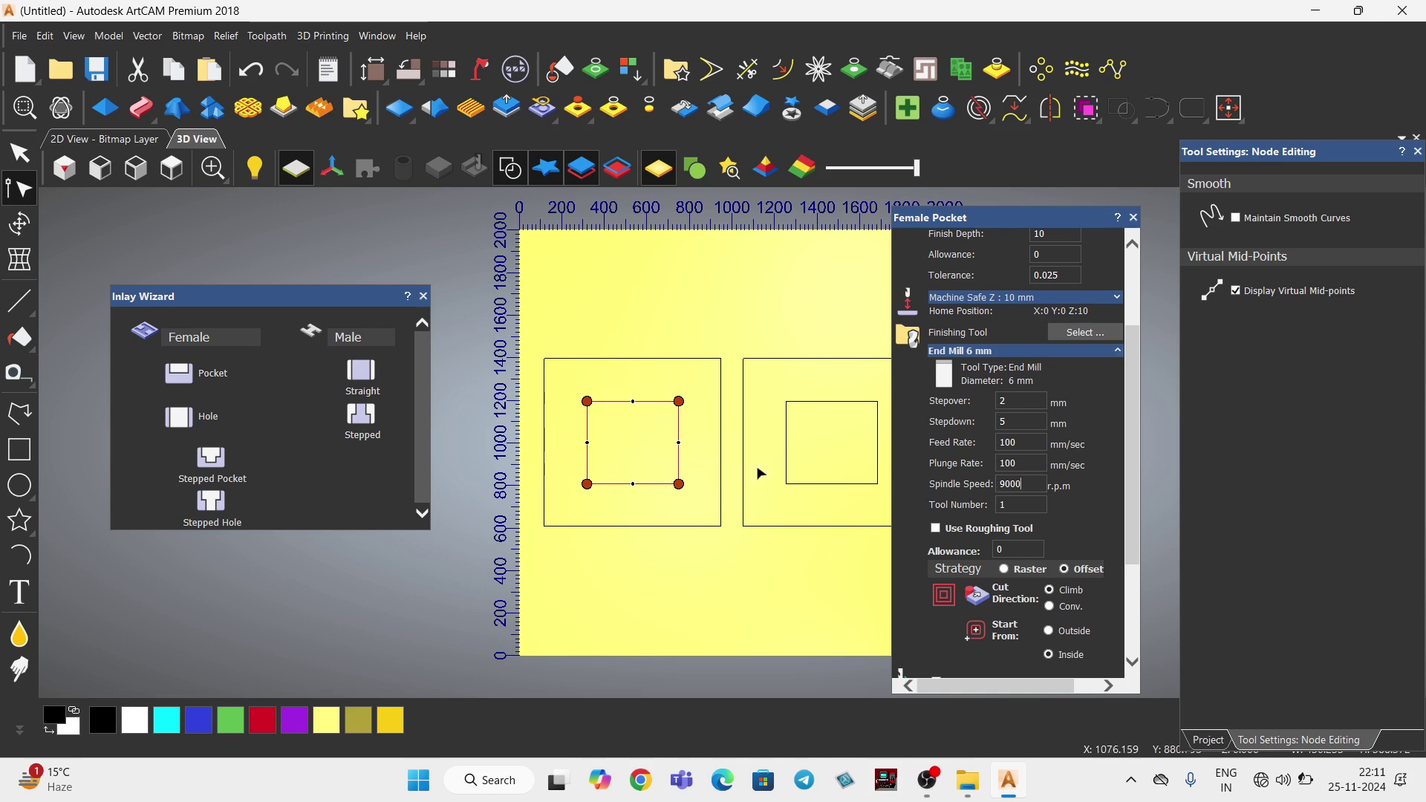
scroll(1049, 462, "down", 3)
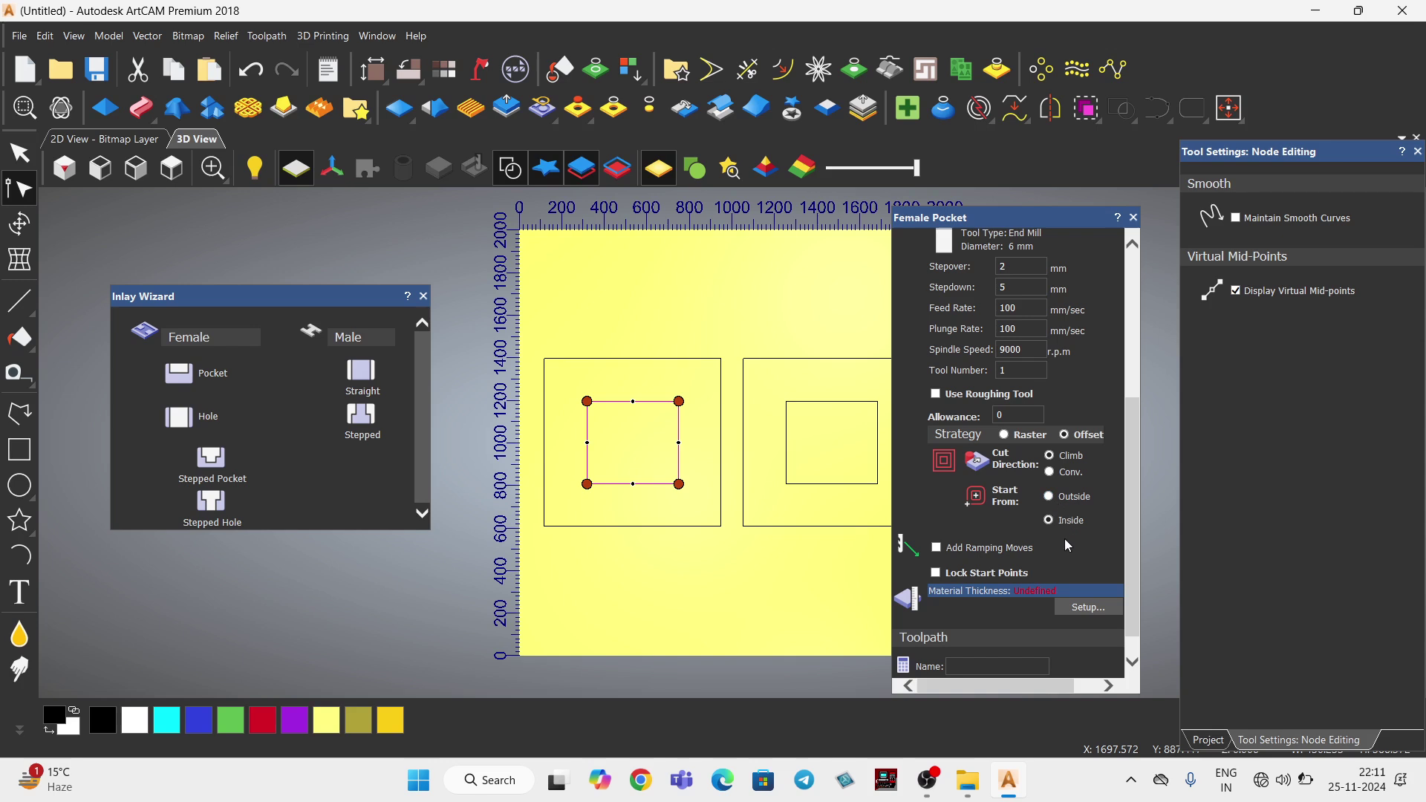
scroll(1064, 529, "down", 1)
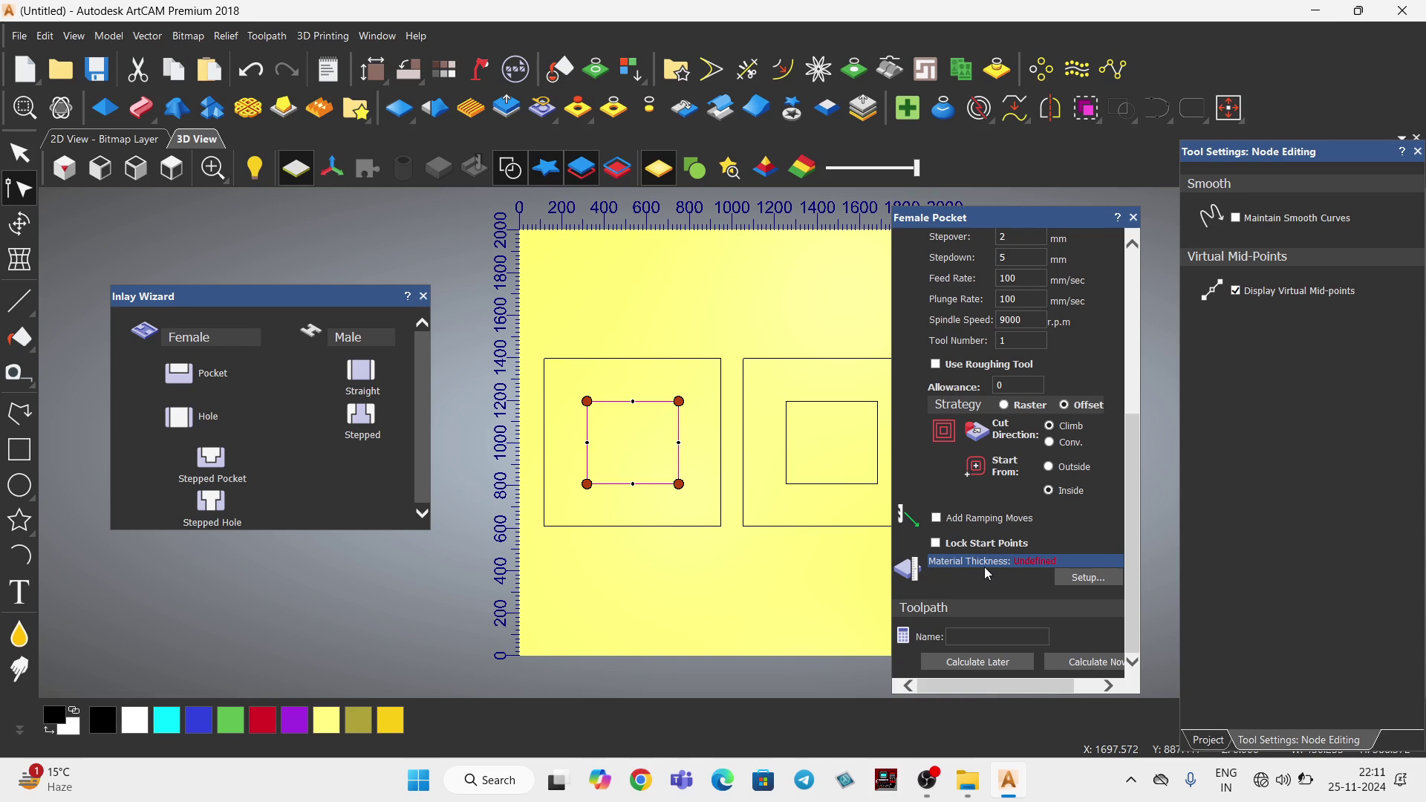
Set the material thickness to 15 mm in the material setup for the female pocket.
left_click(1089, 579)
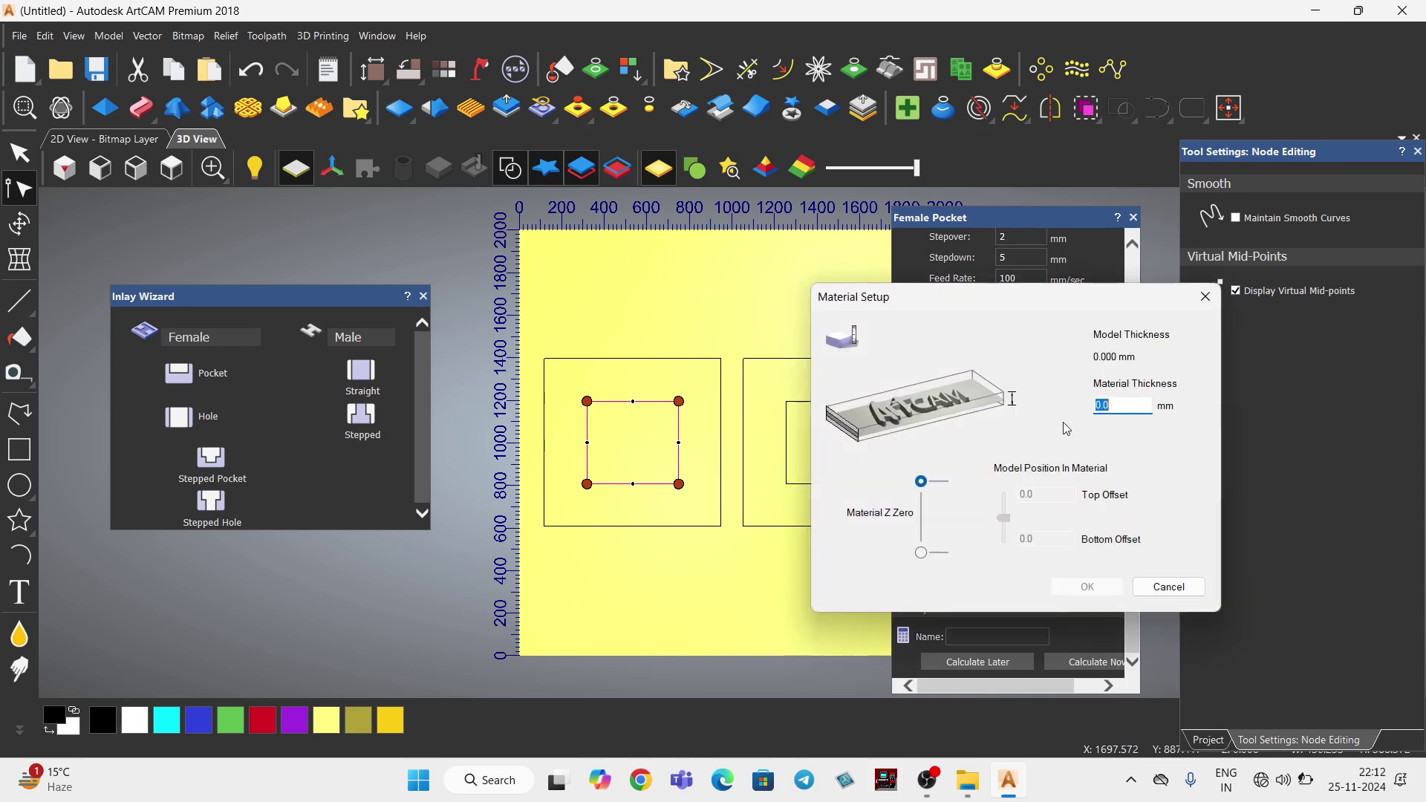
type("15")
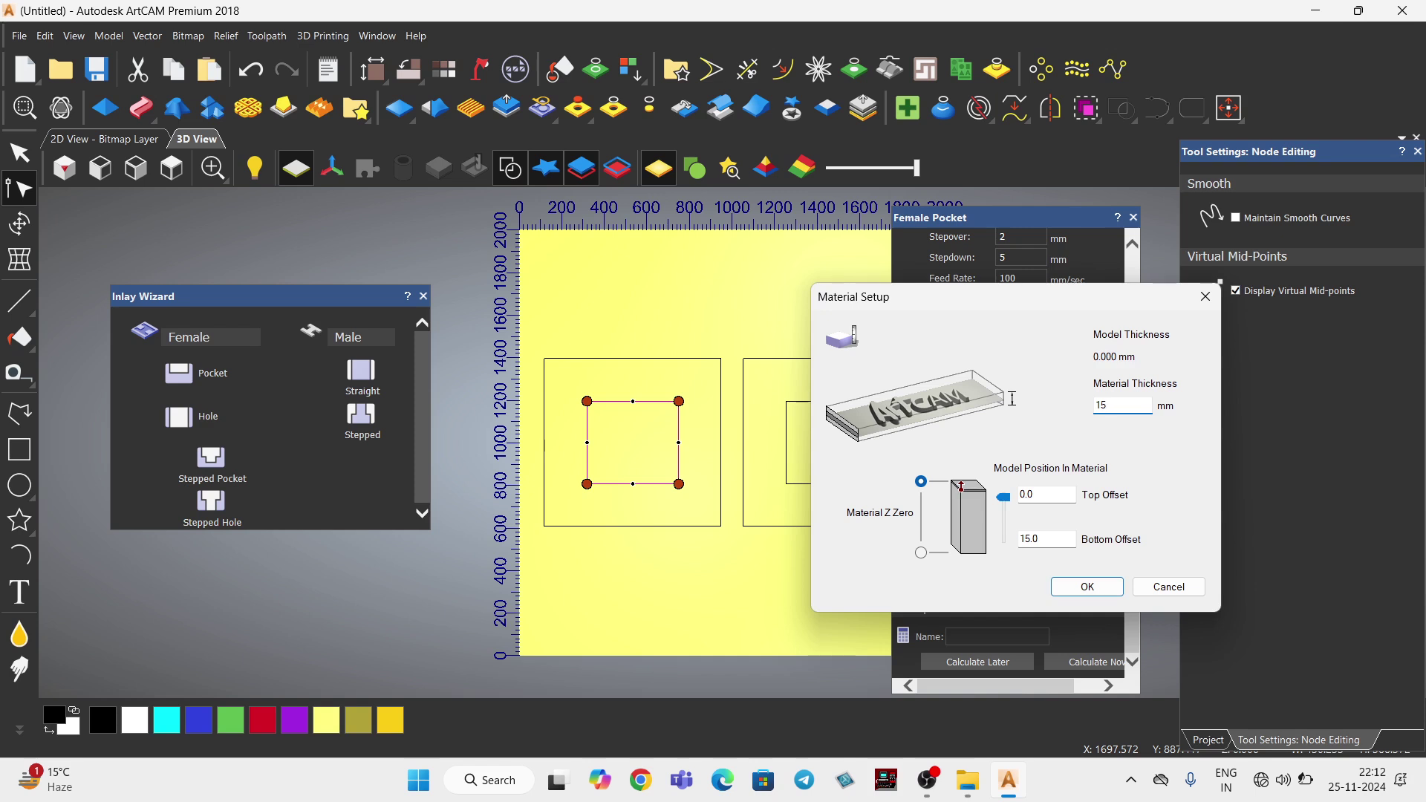
left_click(1089, 588)
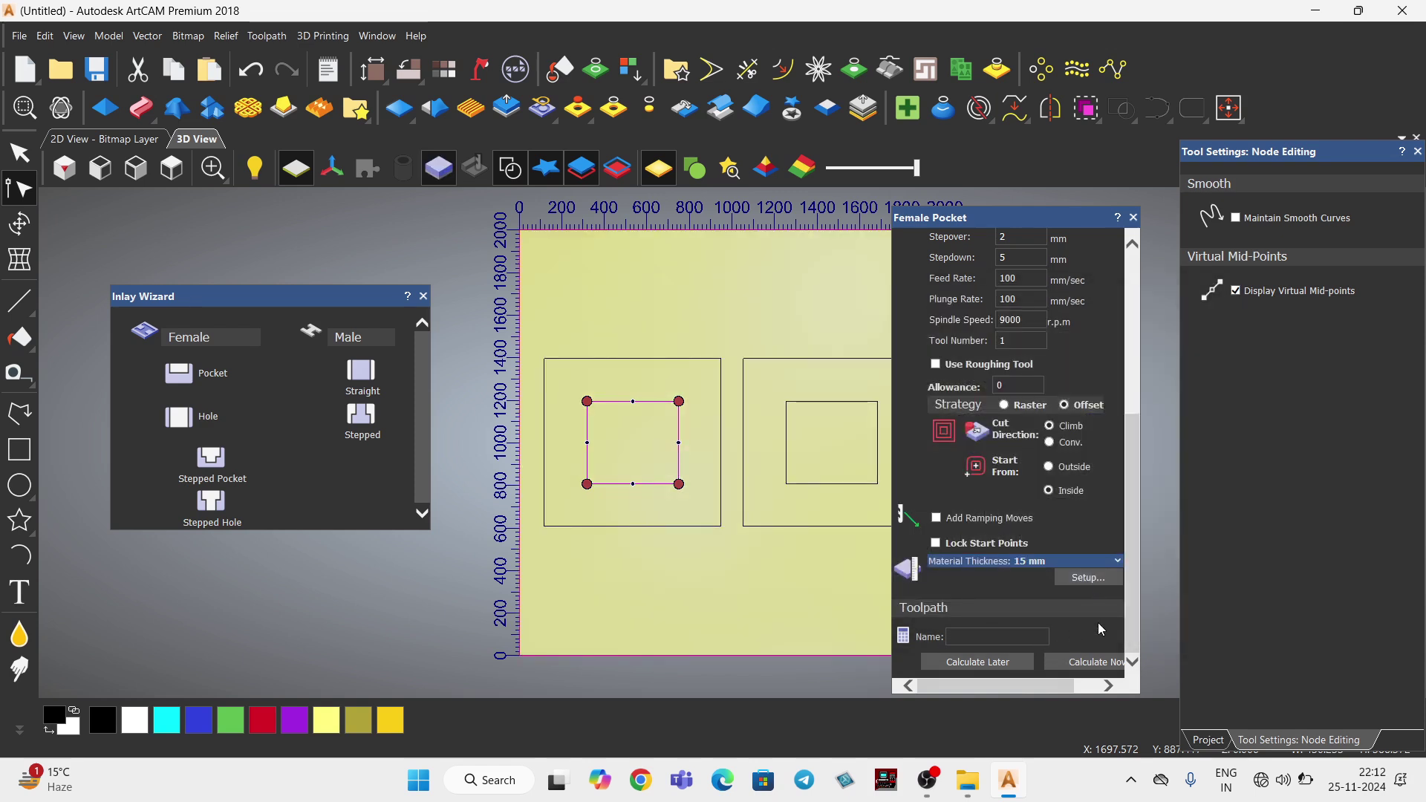
Name the toolpath "female pocket" and calculate it immediately.
left_click(970, 633)
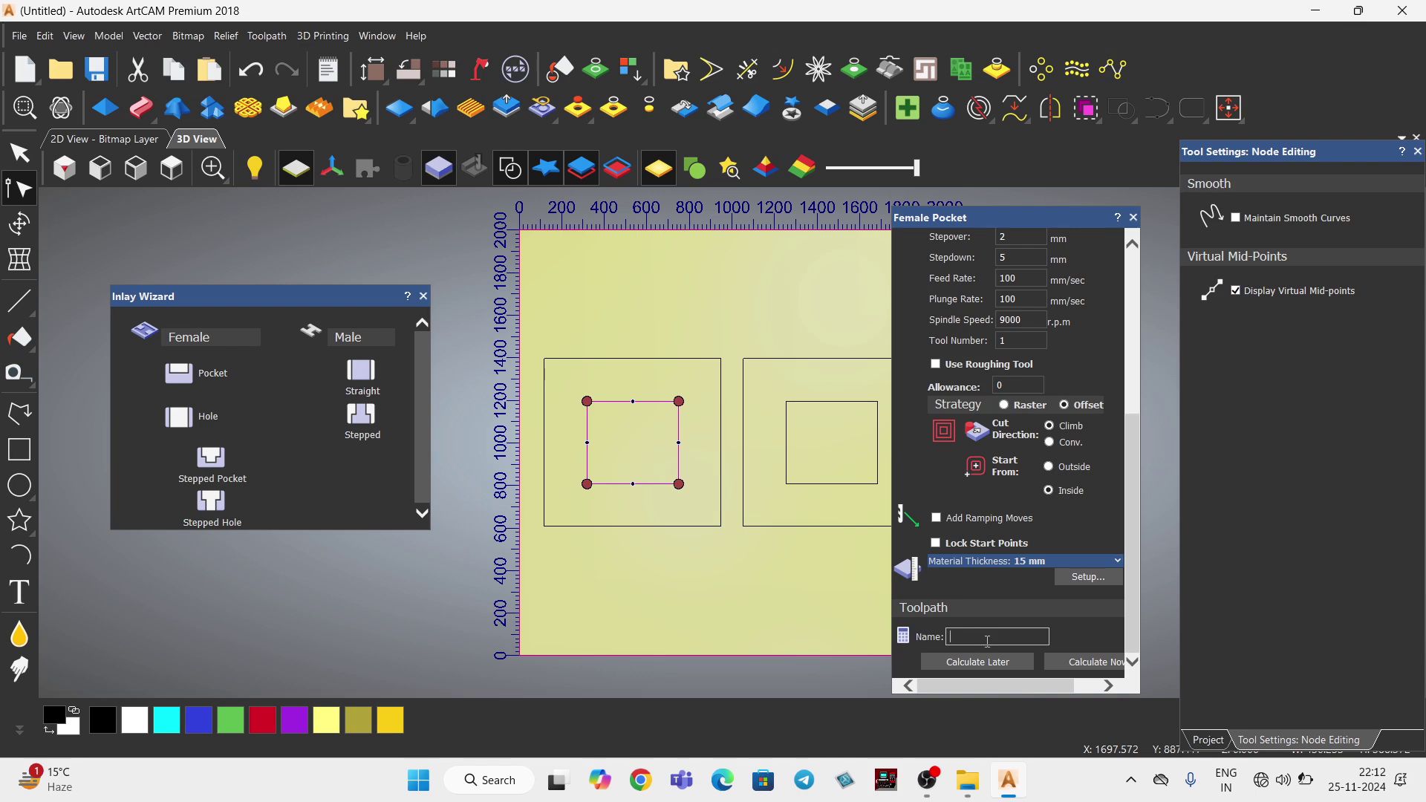
type("pocket")
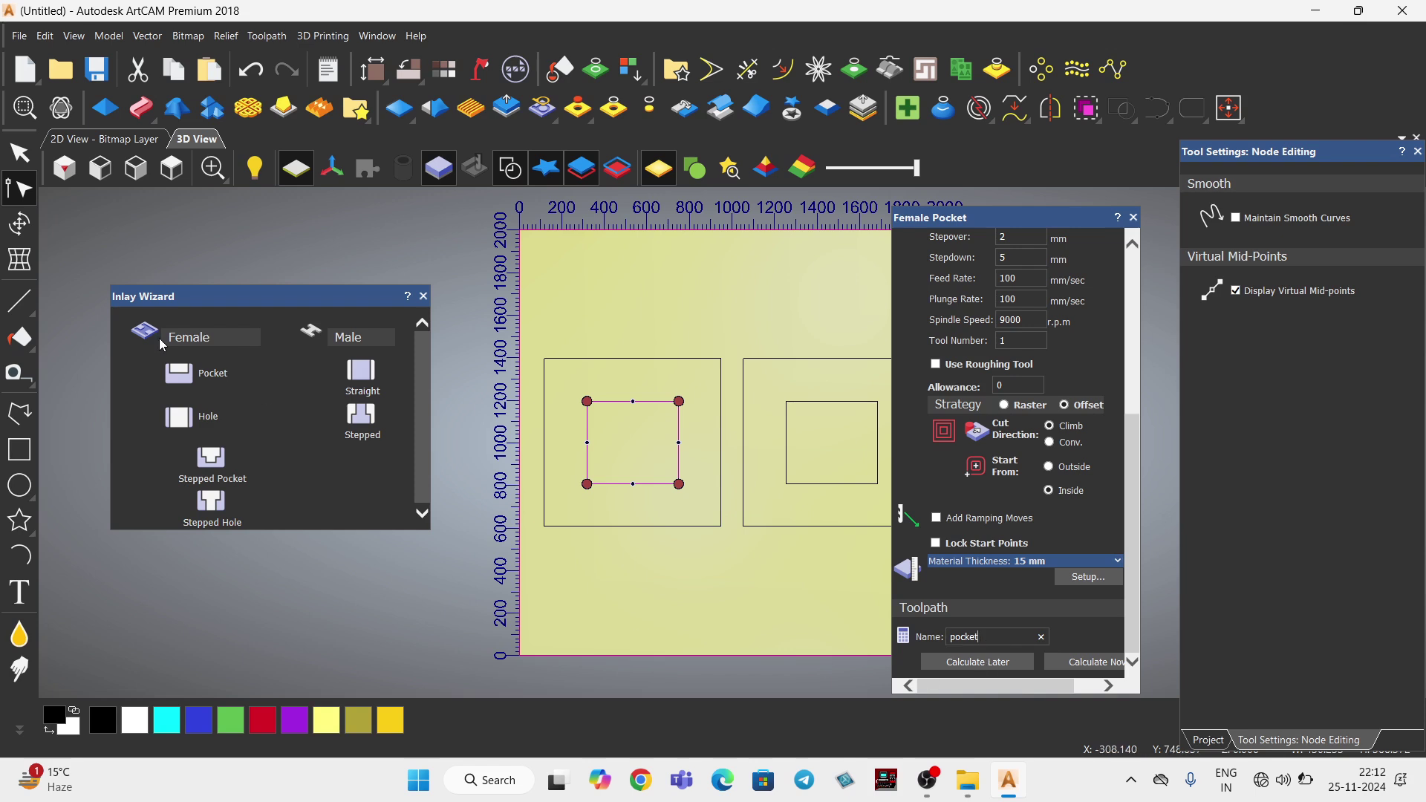
left_click(952, 636)
type("female")
left_click(1079, 663)
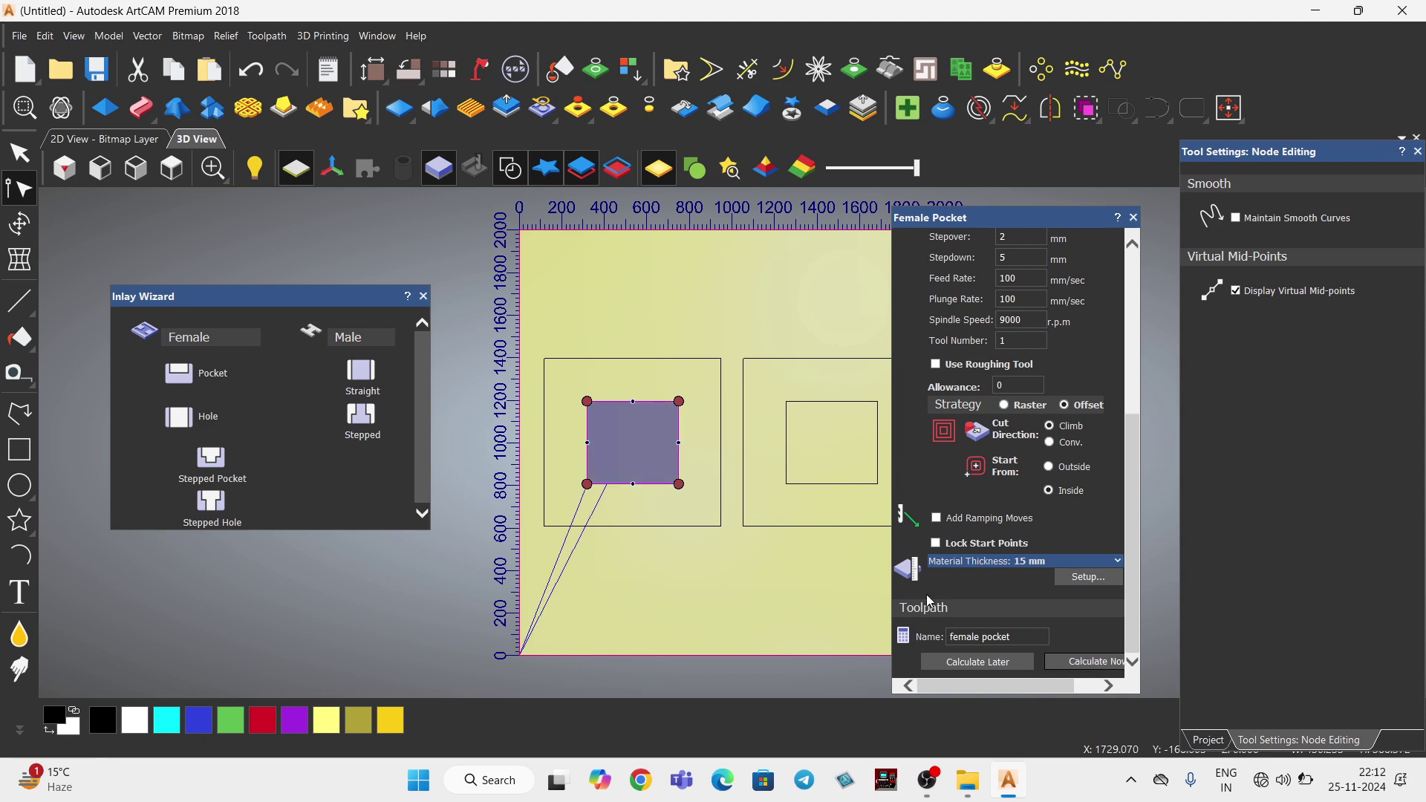
Simulate the female pocket toolpath from the project's toolpath list with the default simulation settings.
scroll(624, 430, "up", 4)
scroll(628, 435, "up", 2)
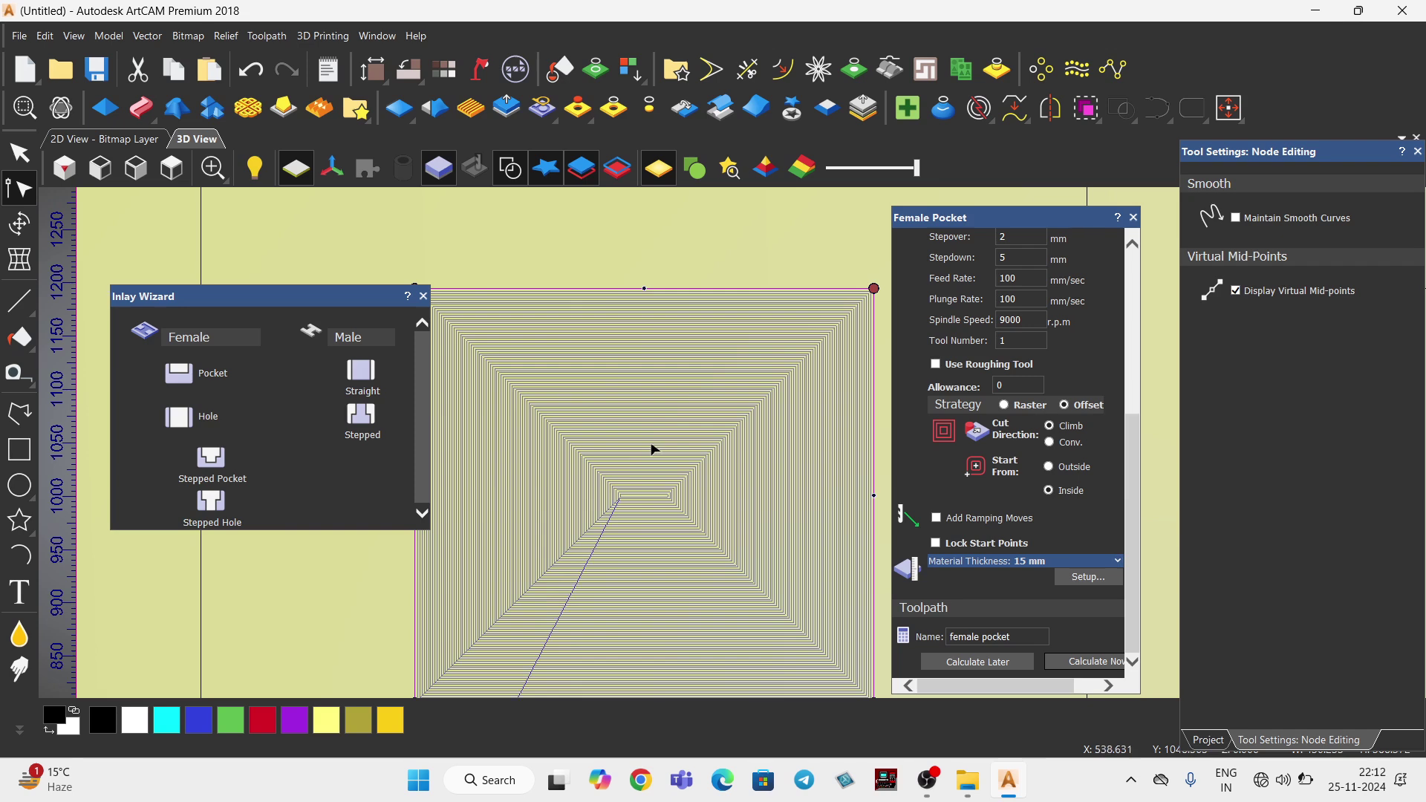
scroll(653, 445, "down", 2)
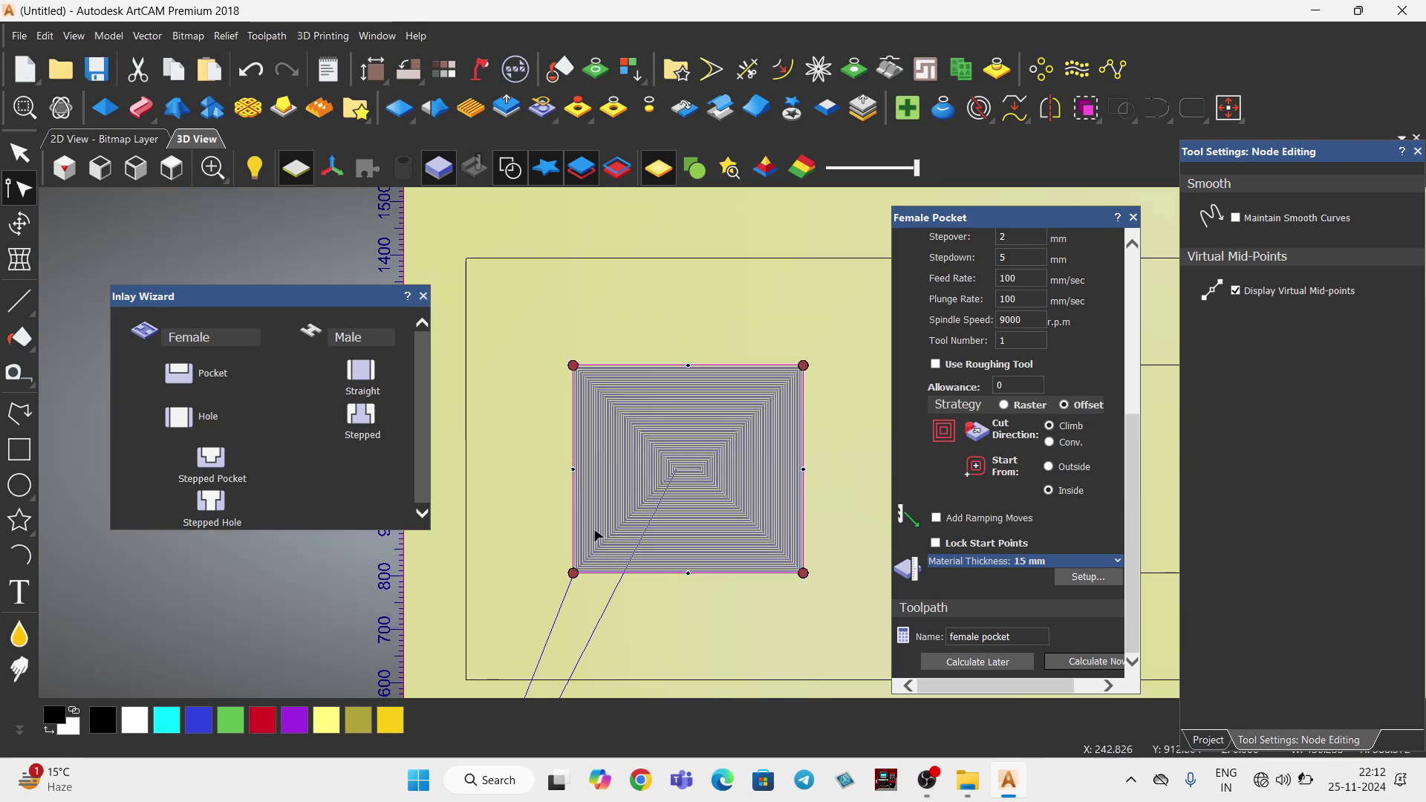
left_click(19, 153)
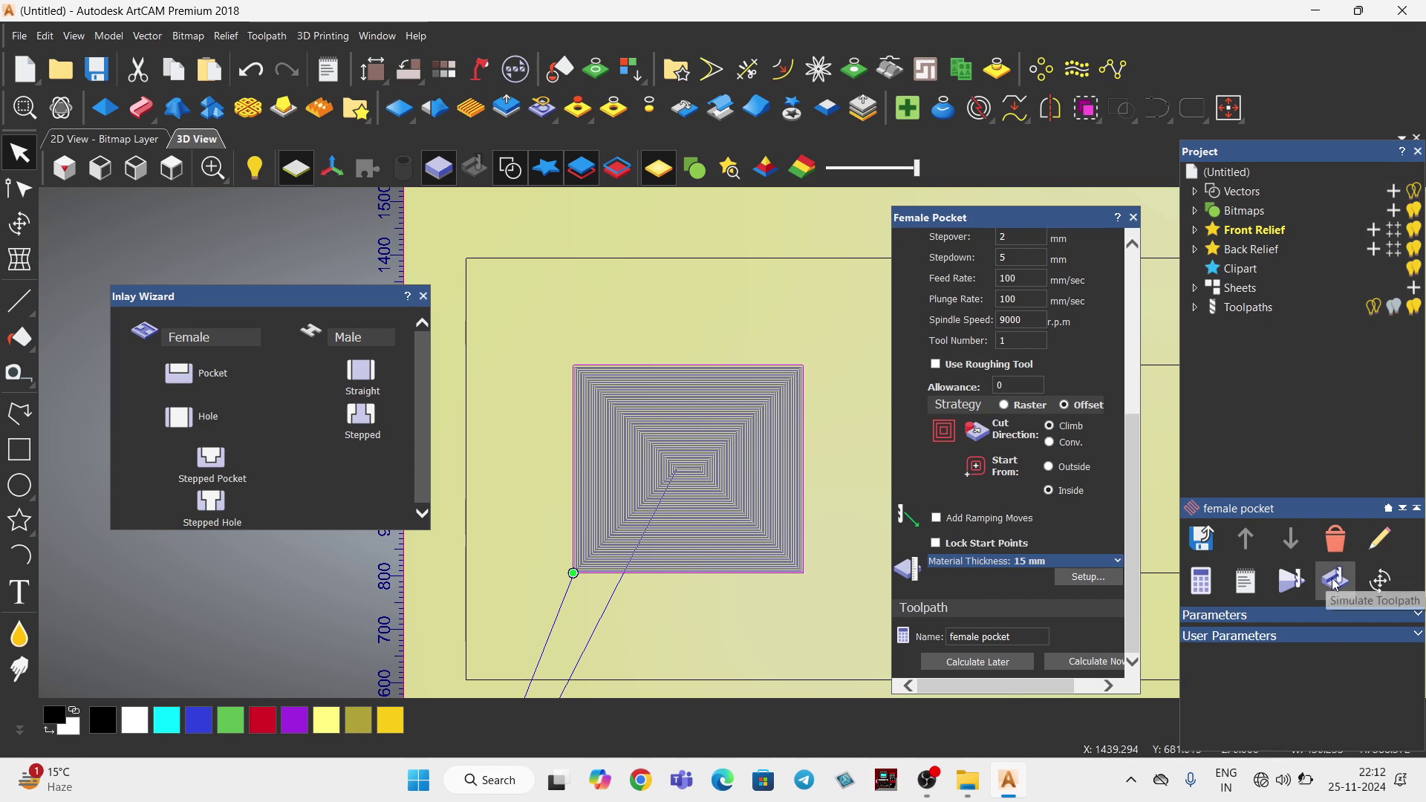
left_click(1193, 308)
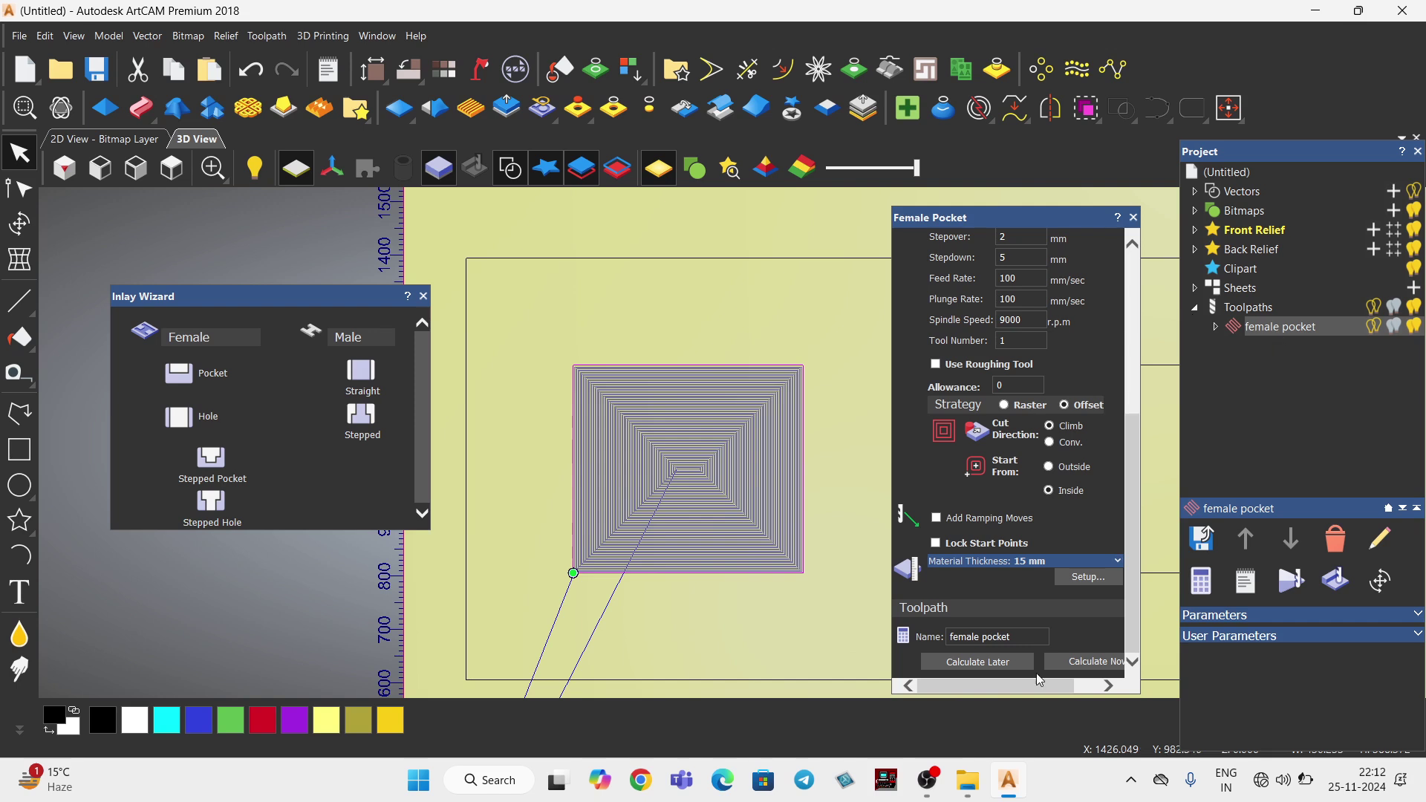
right_click(1288, 328)
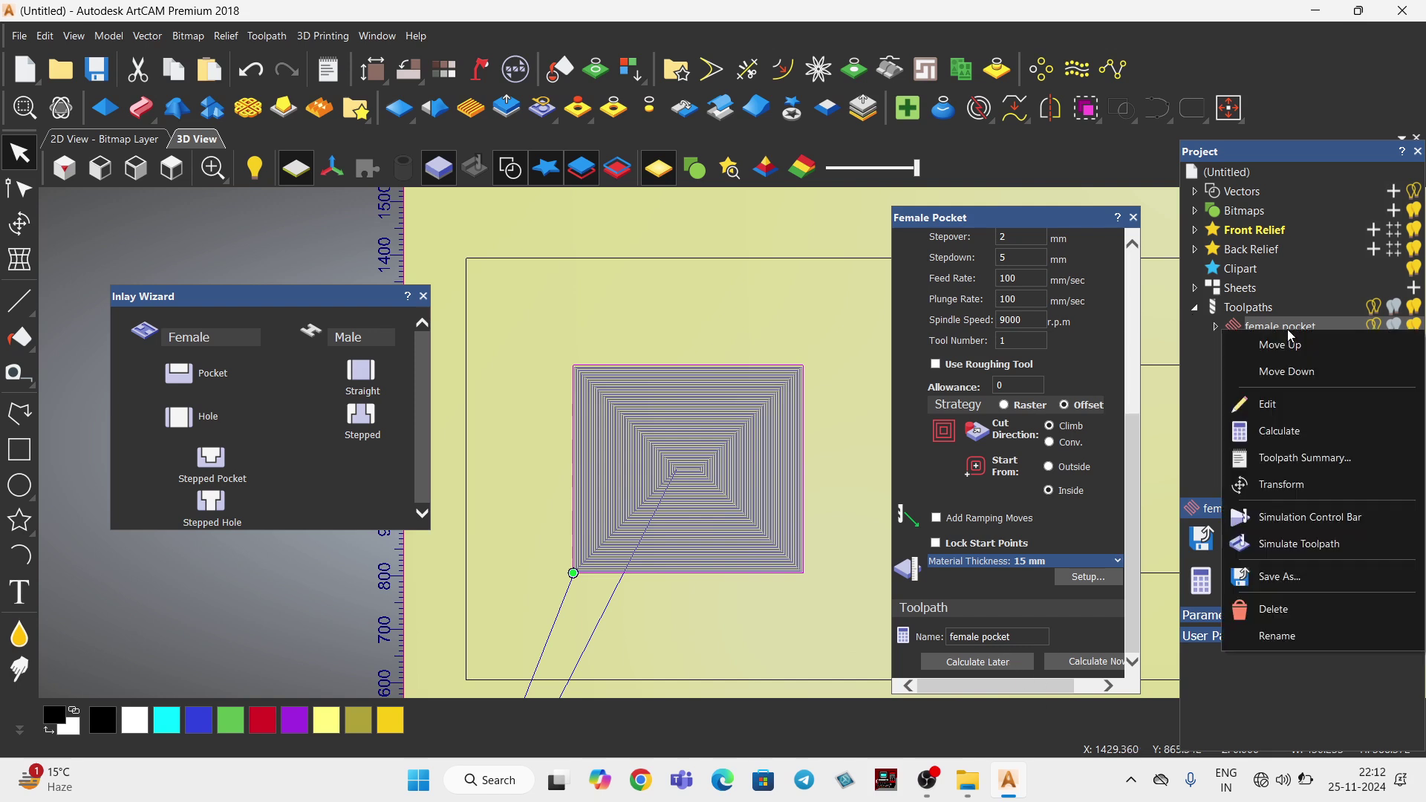
left_click(1301, 547)
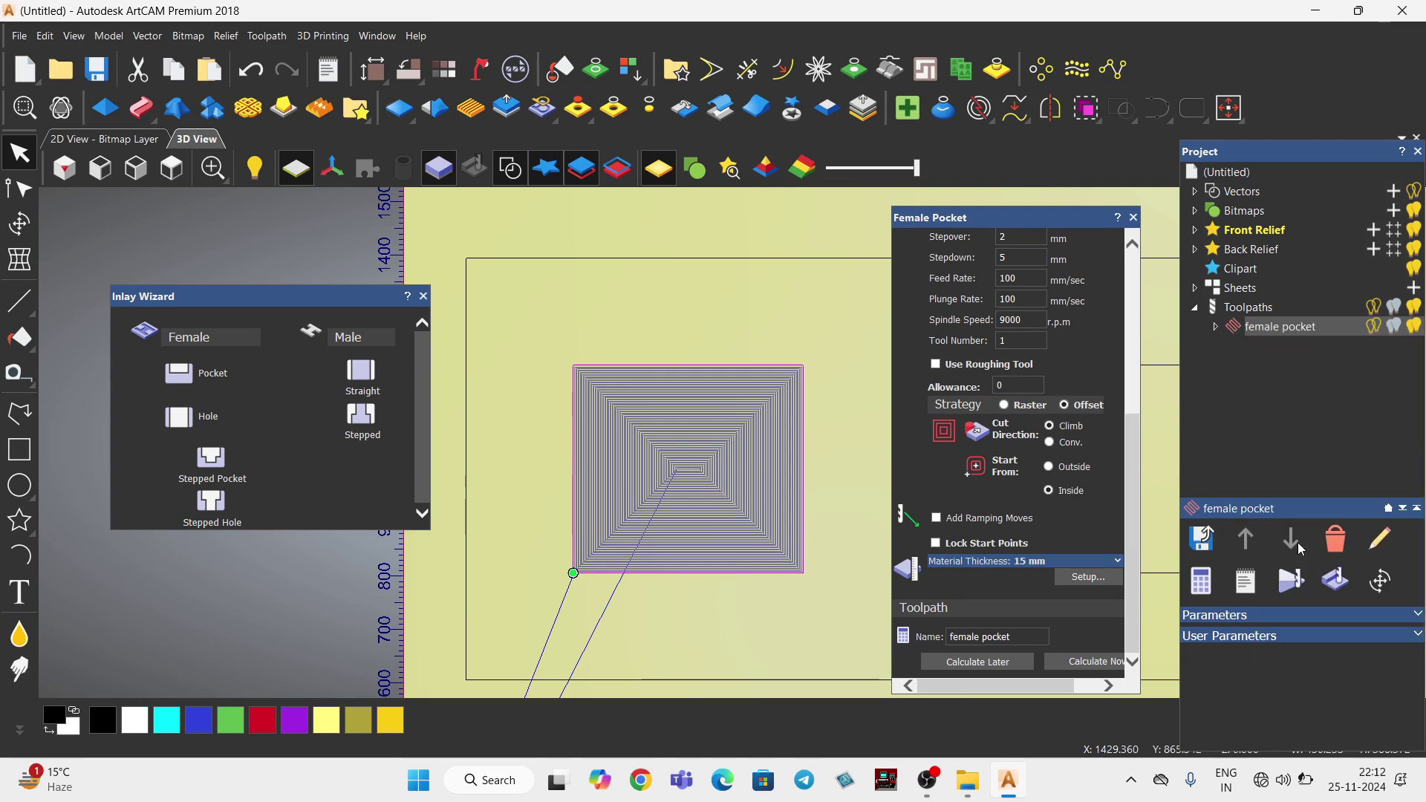
left_click(1288, 611)
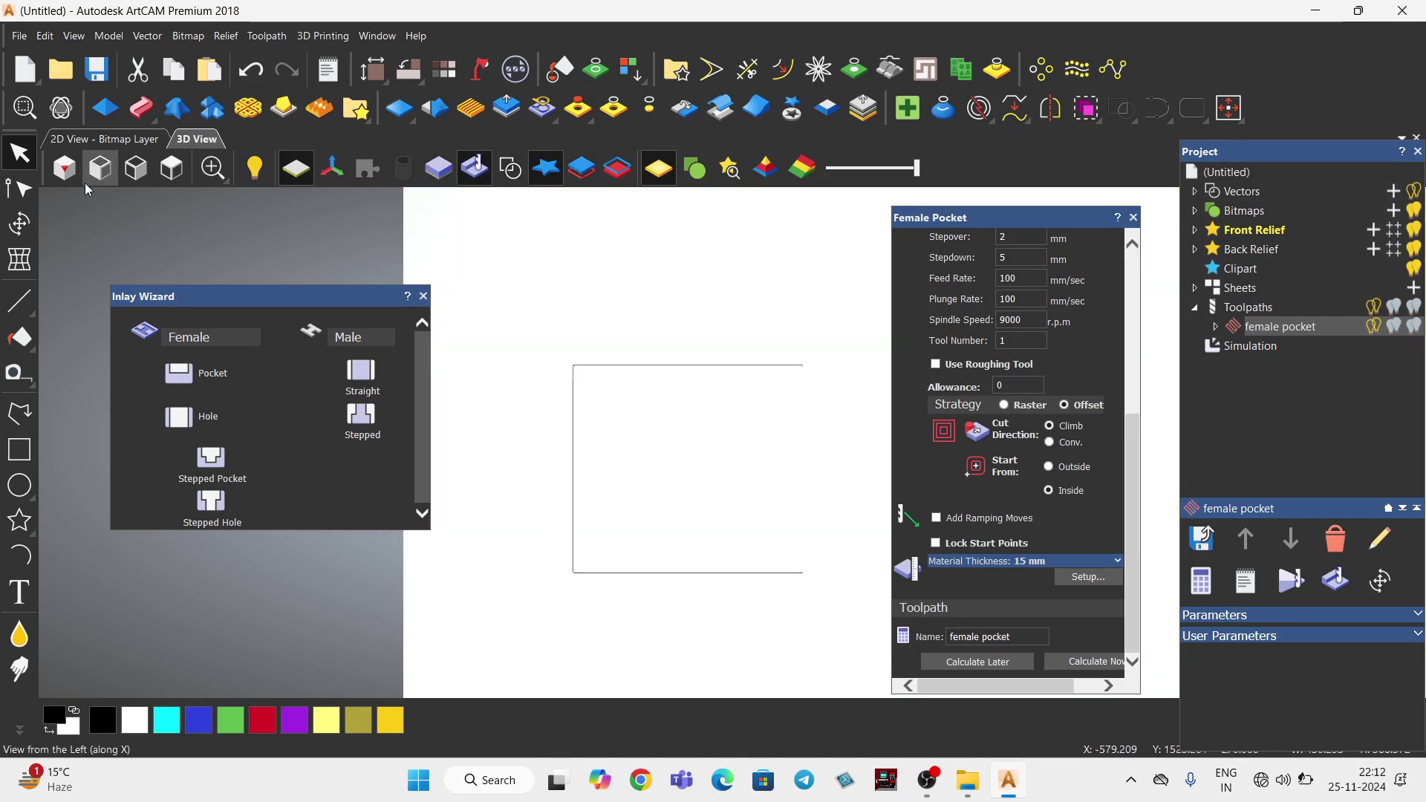
Examine the simulated female pocket's depth, walls and corners in an isometric 3D view.
scroll(671, 439, "up", 5)
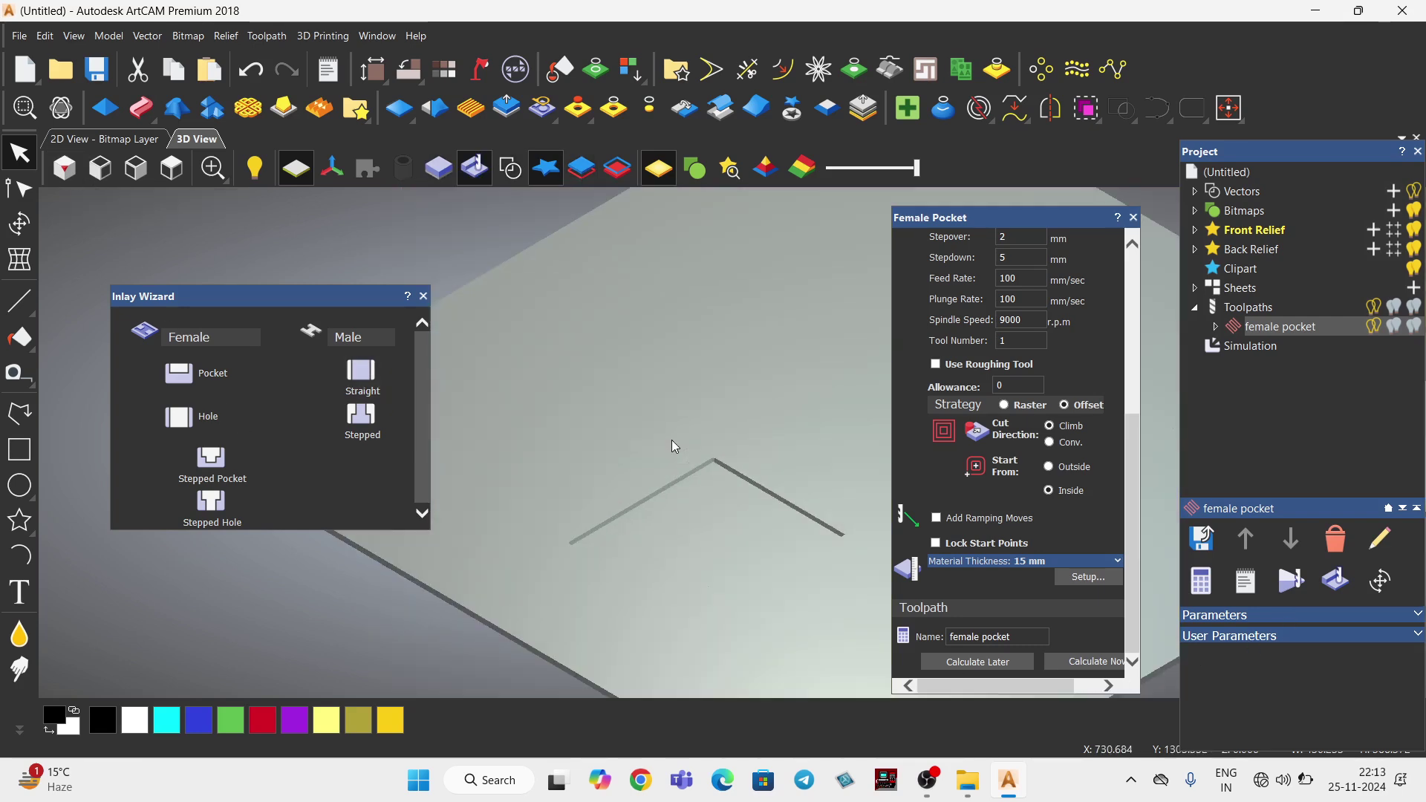
scroll(751, 513, "down", 6)
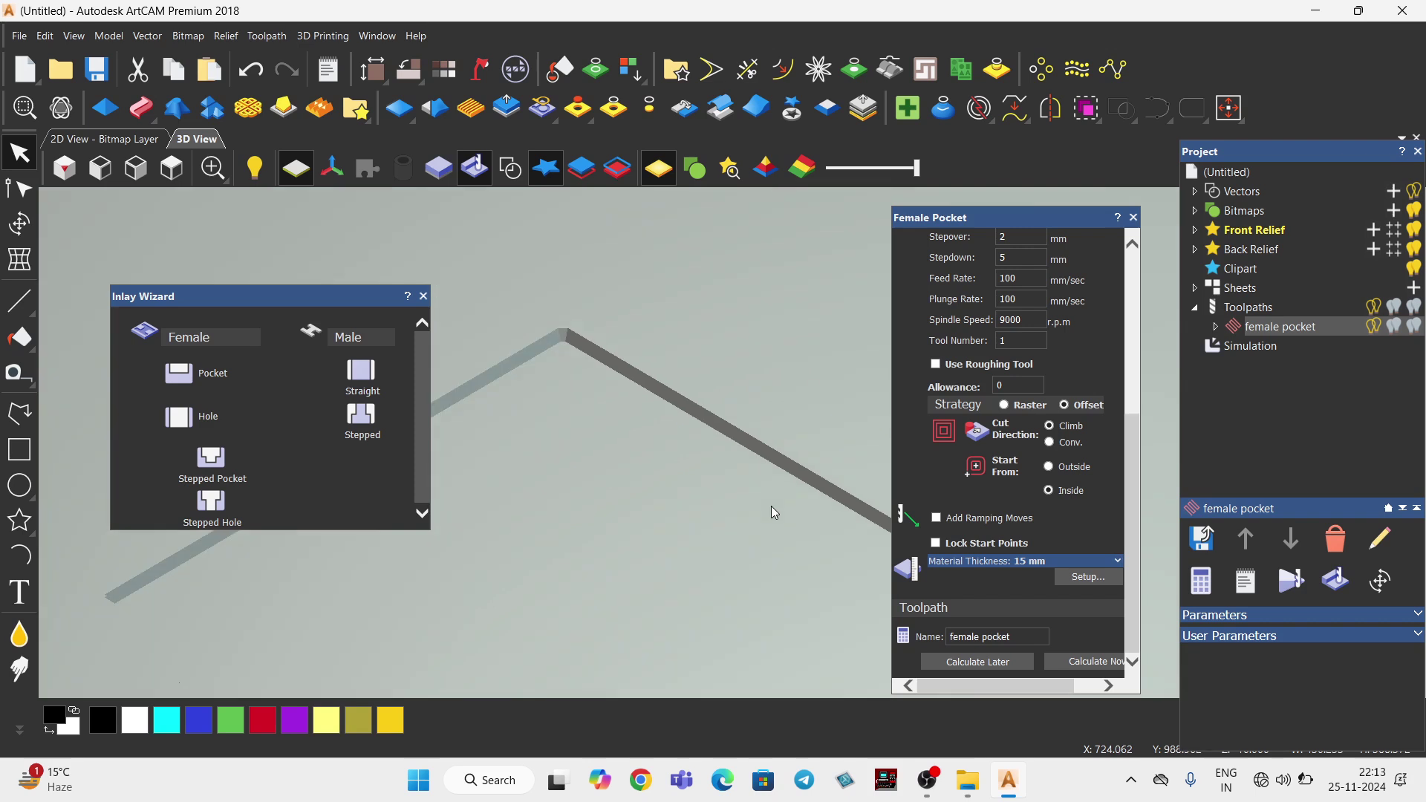
scroll(719, 466, "up", 4)
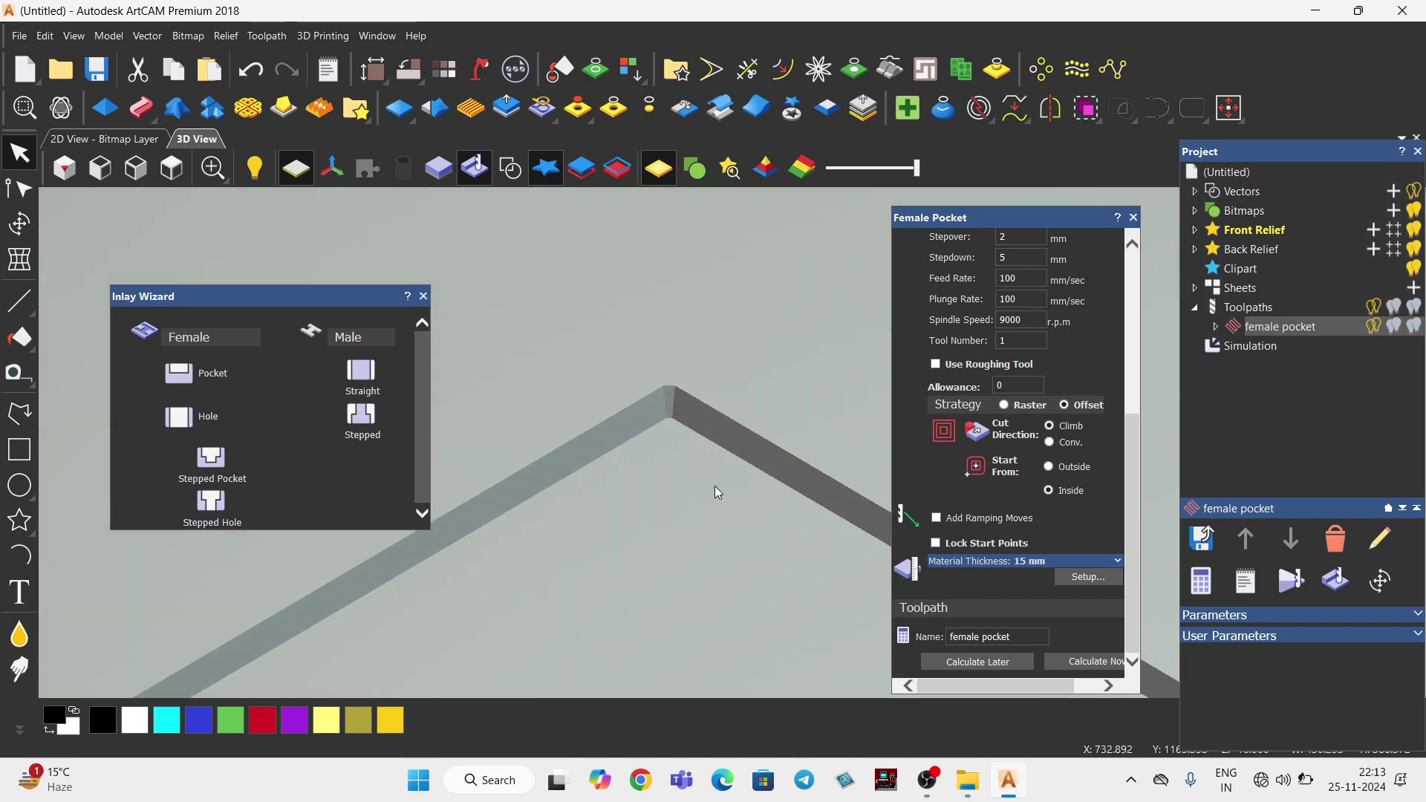
scroll(635, 407, "down", 1)
scroll(643, 405, "down", 4)
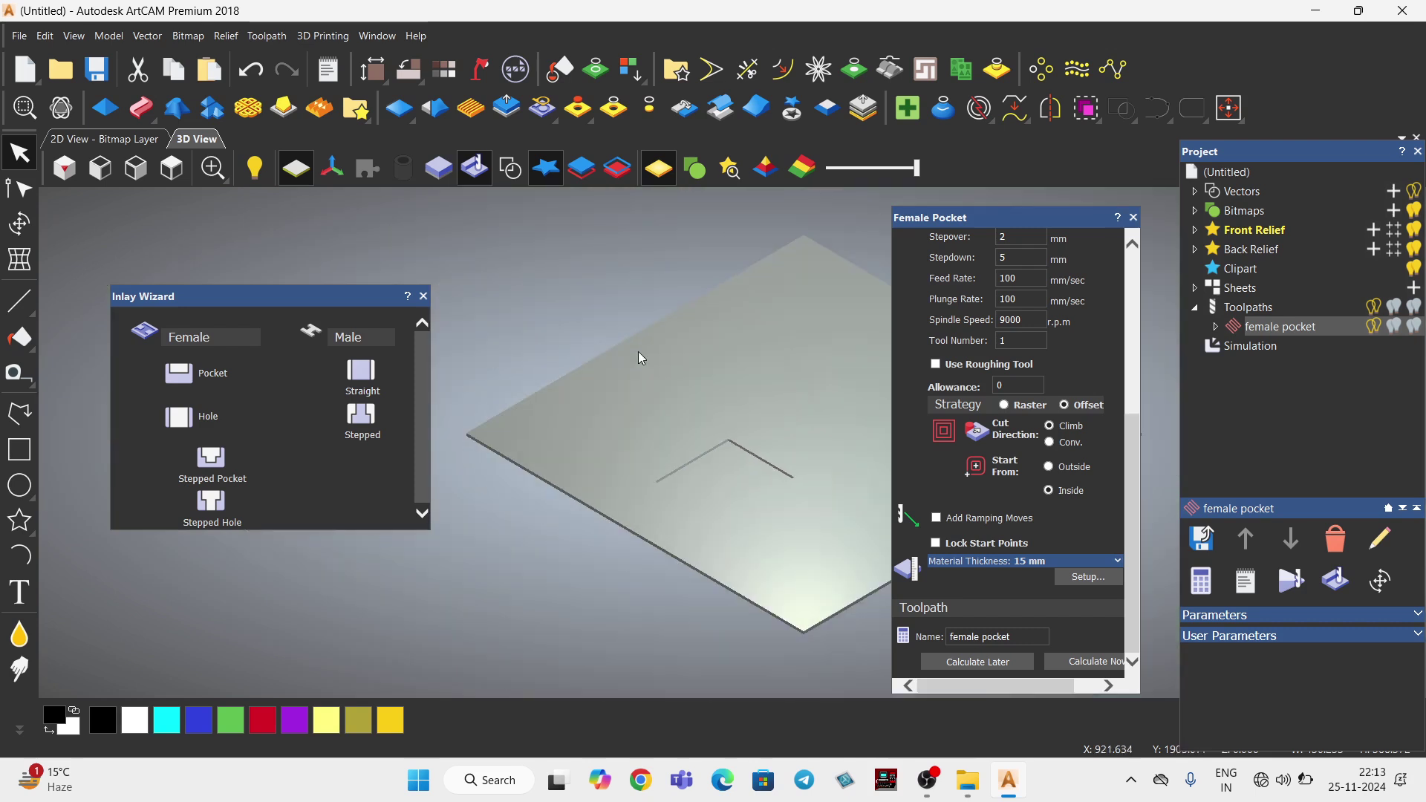
scroll(765, 485, "up", 3)
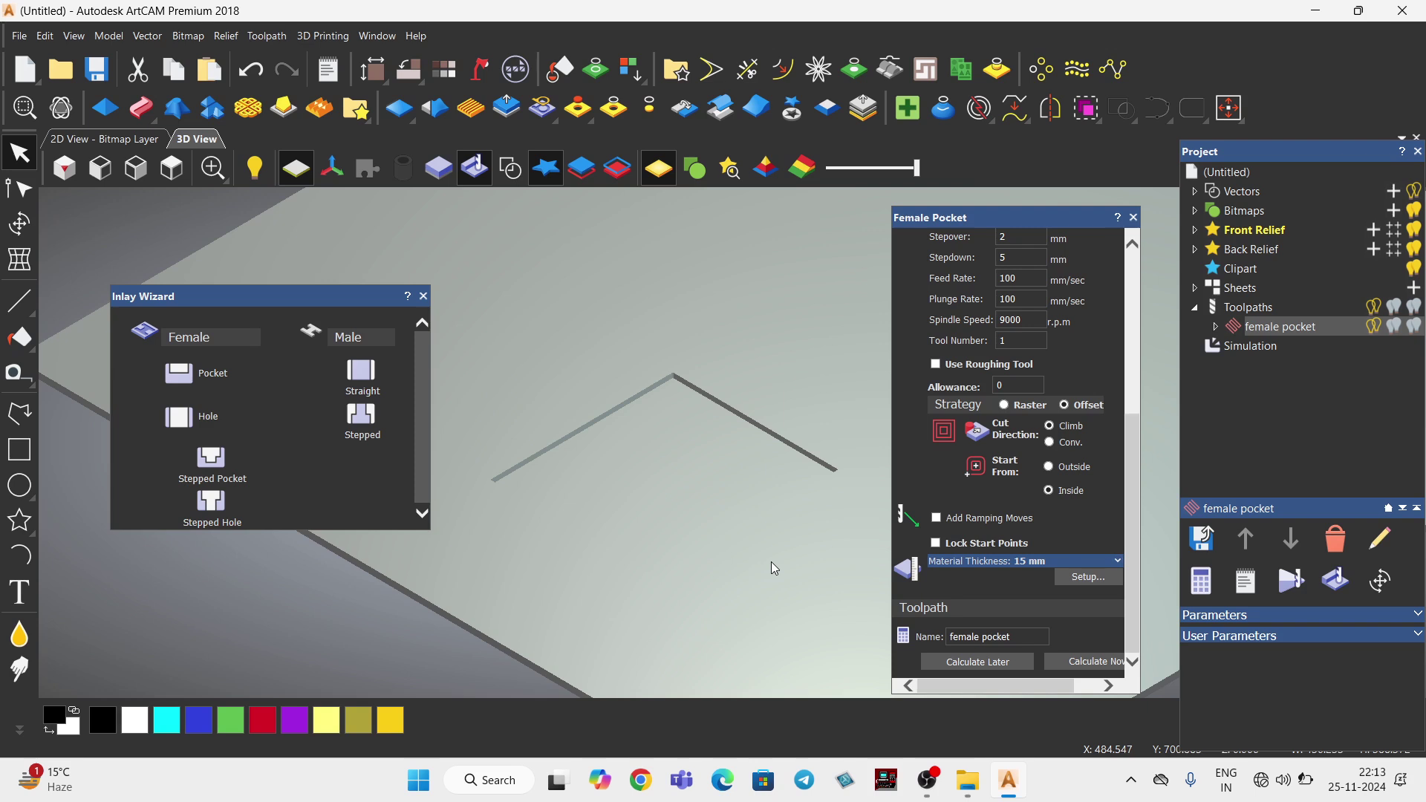
scroll(721, 461, "up", 3)
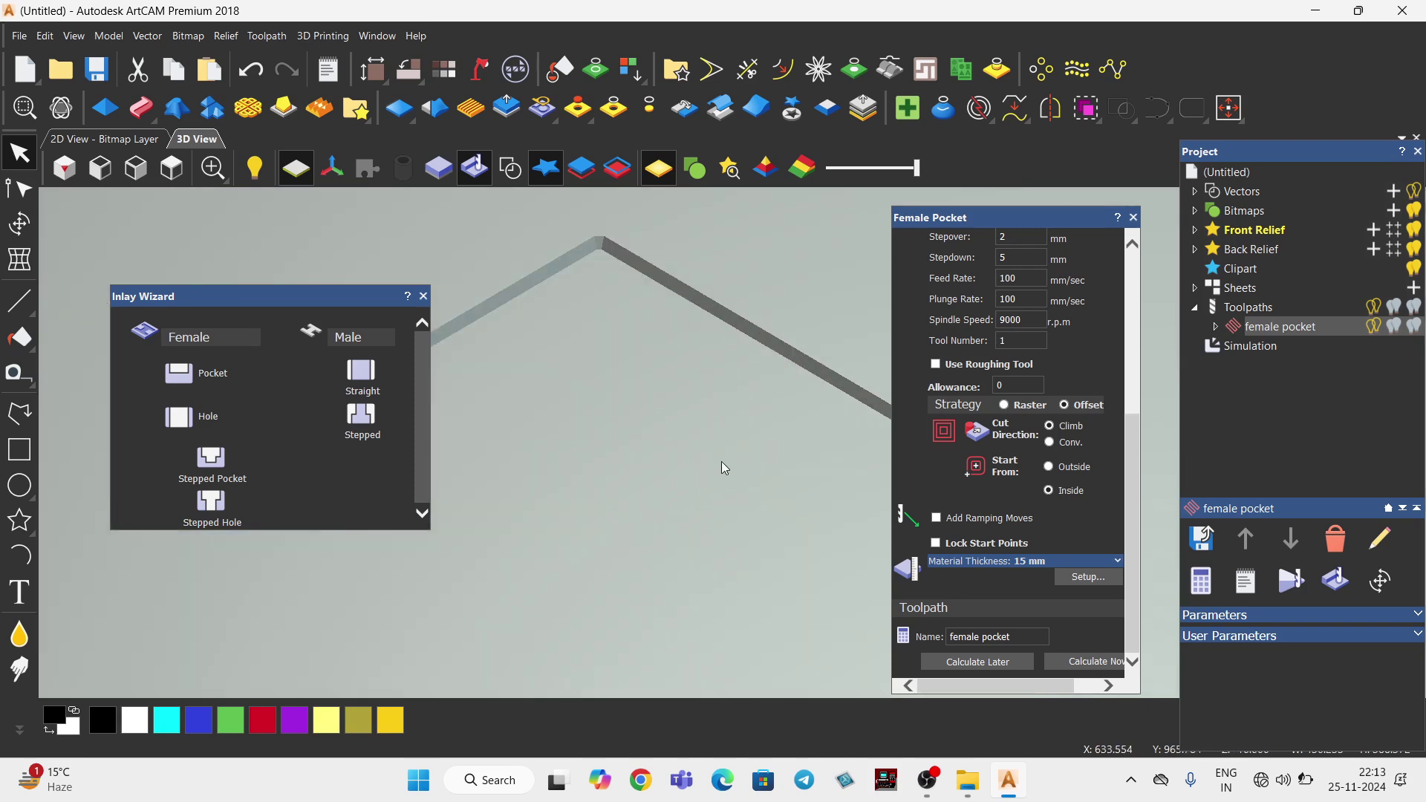
scroll(642, 423, "down", 3)
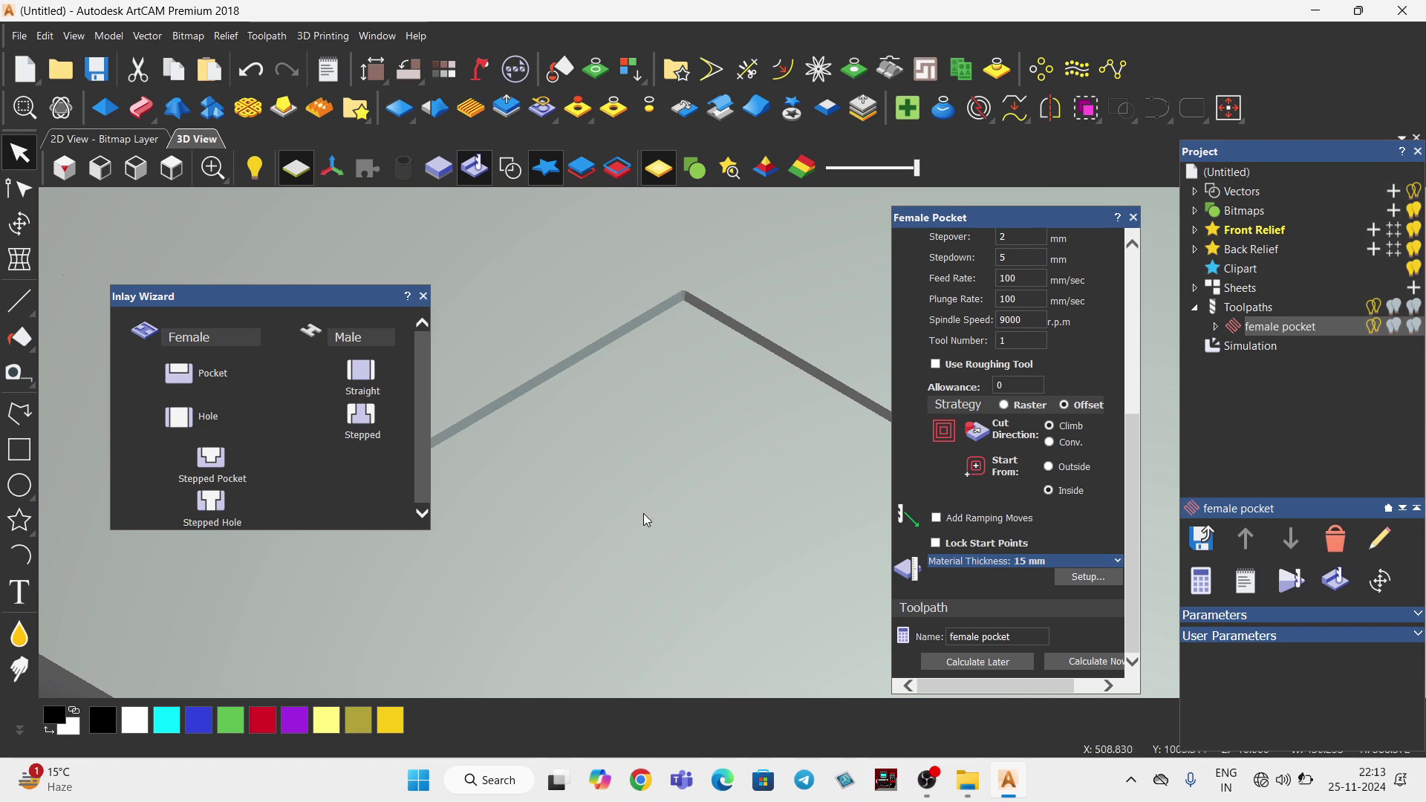
scroll(643, 514, "down", 1)
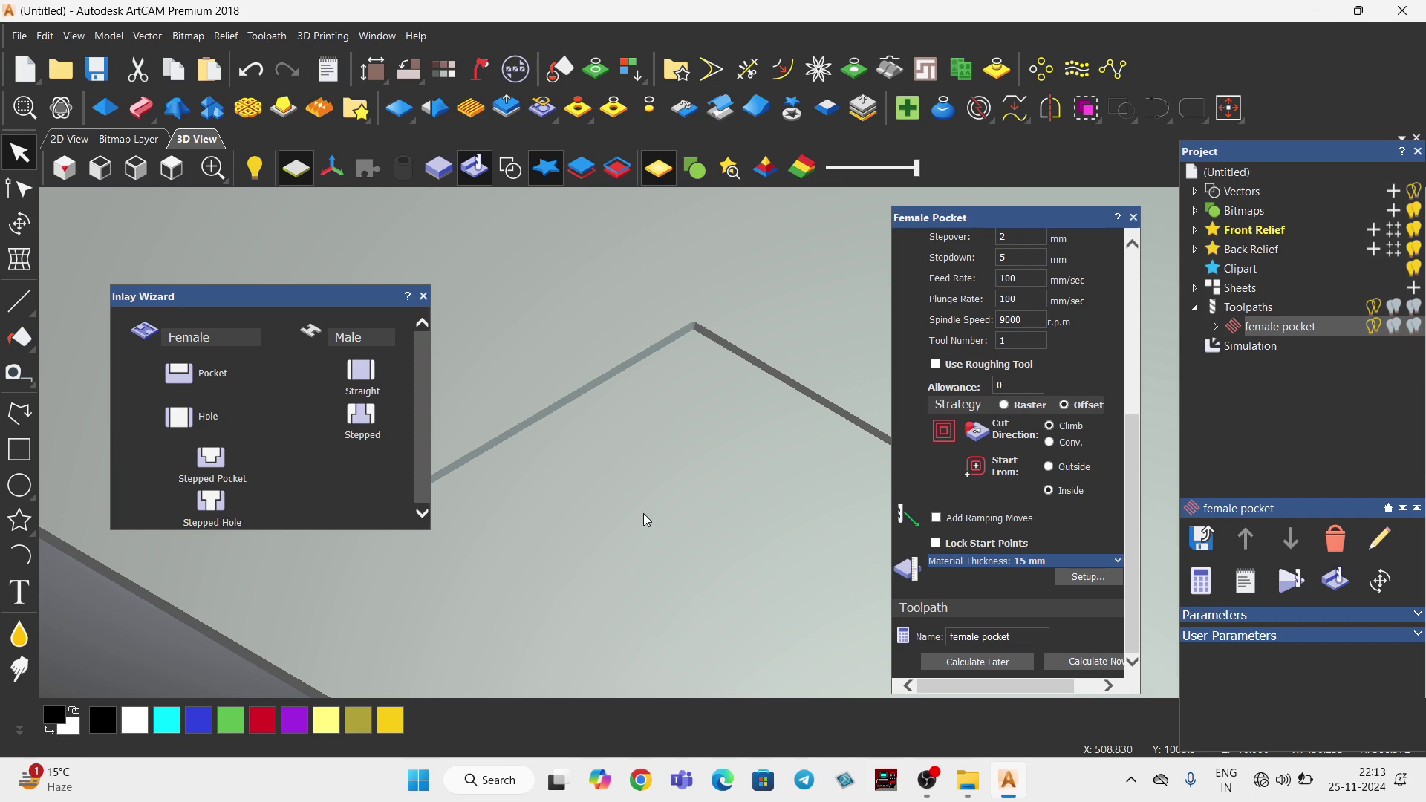
scroll(625, 403, "down", 1)
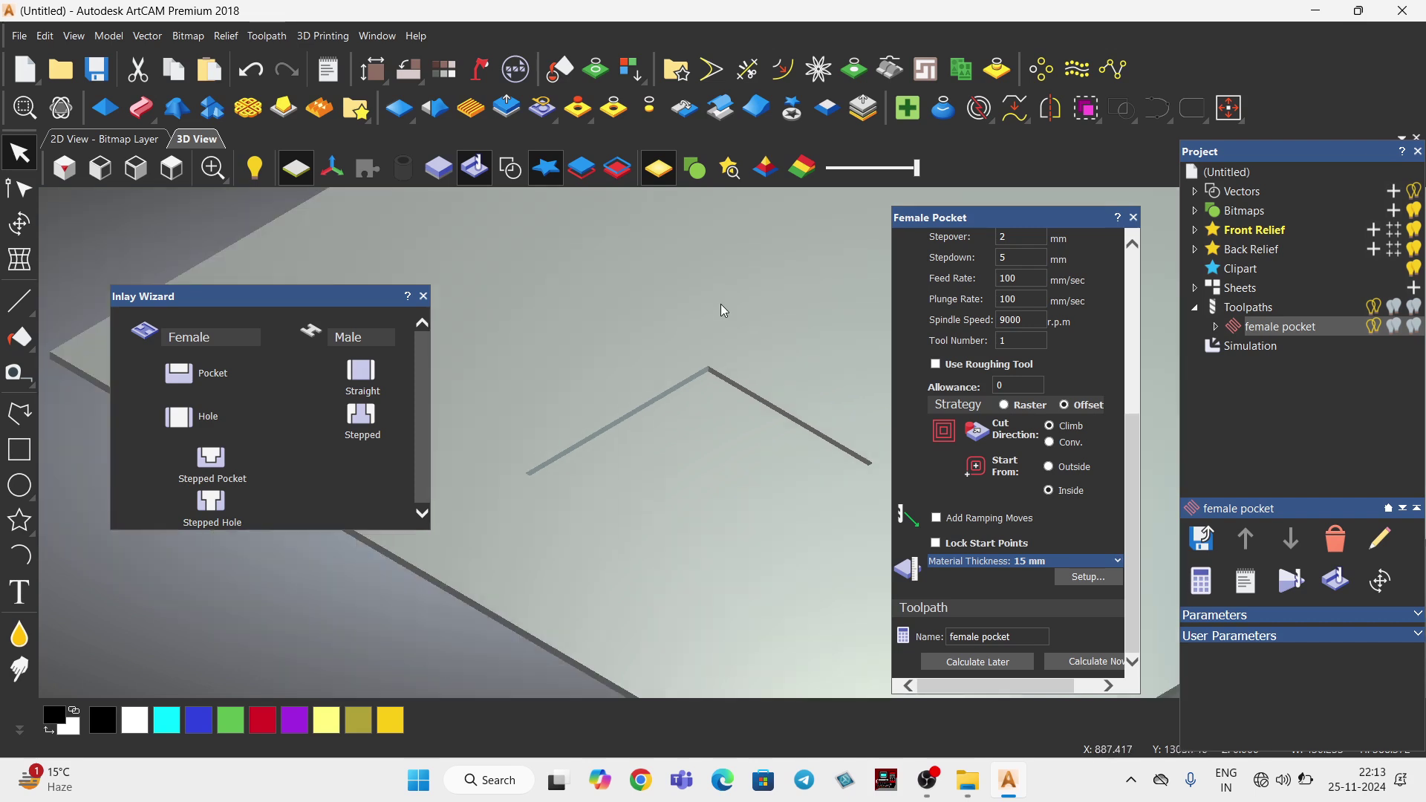
Show the vectors over the simulation and return the 3D view to looking straight down on the model.
left_click(510, 168)
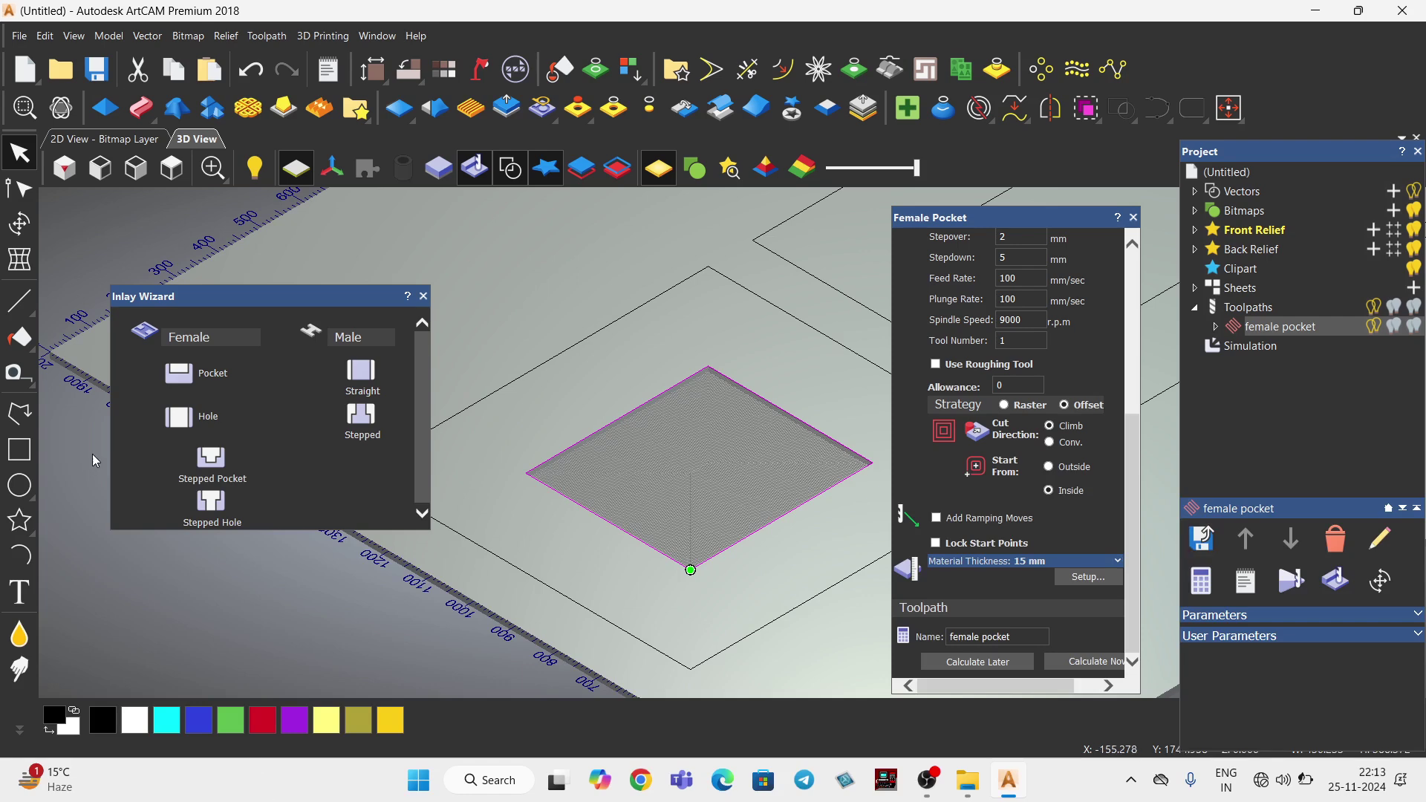
left_click(170, 175)
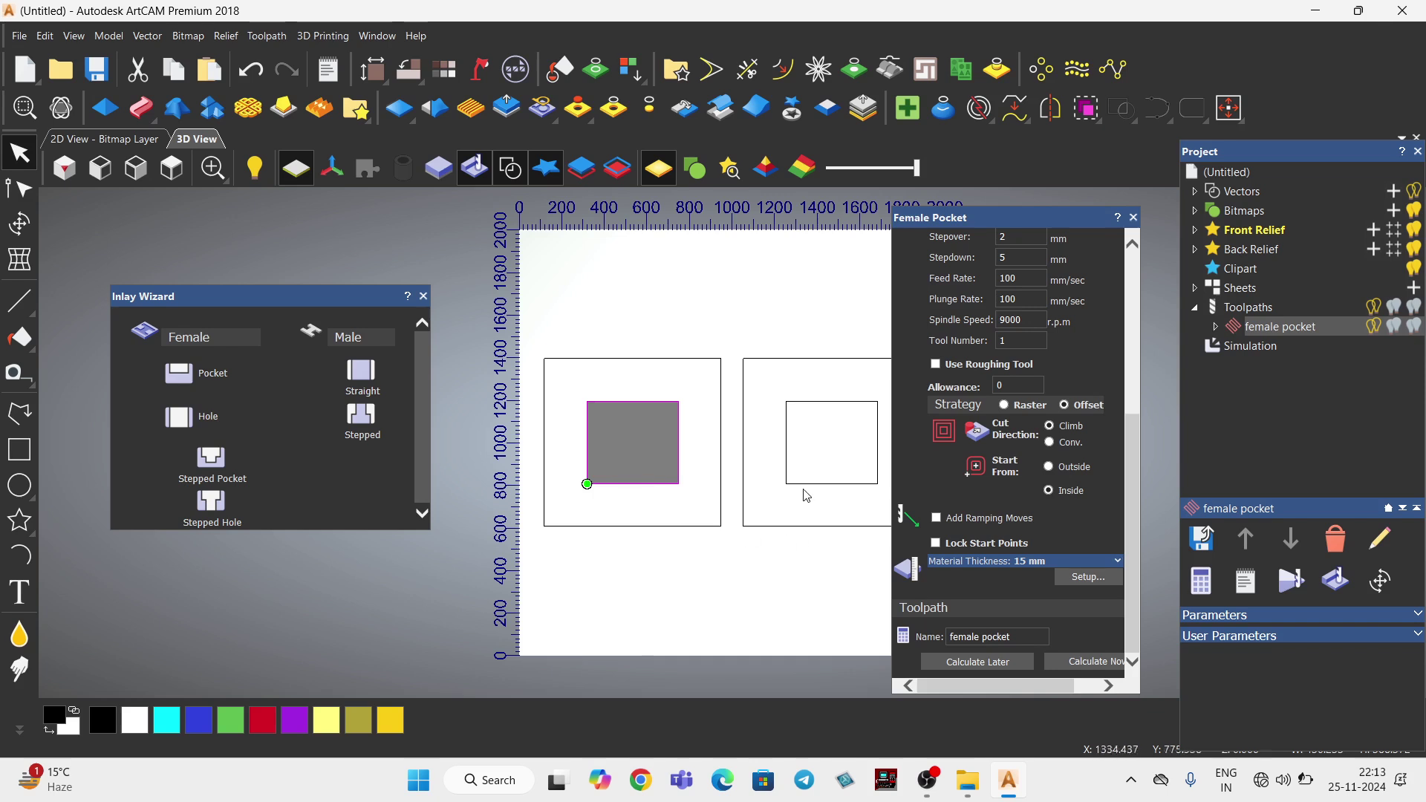
scroll(800, 490, "up", 2)
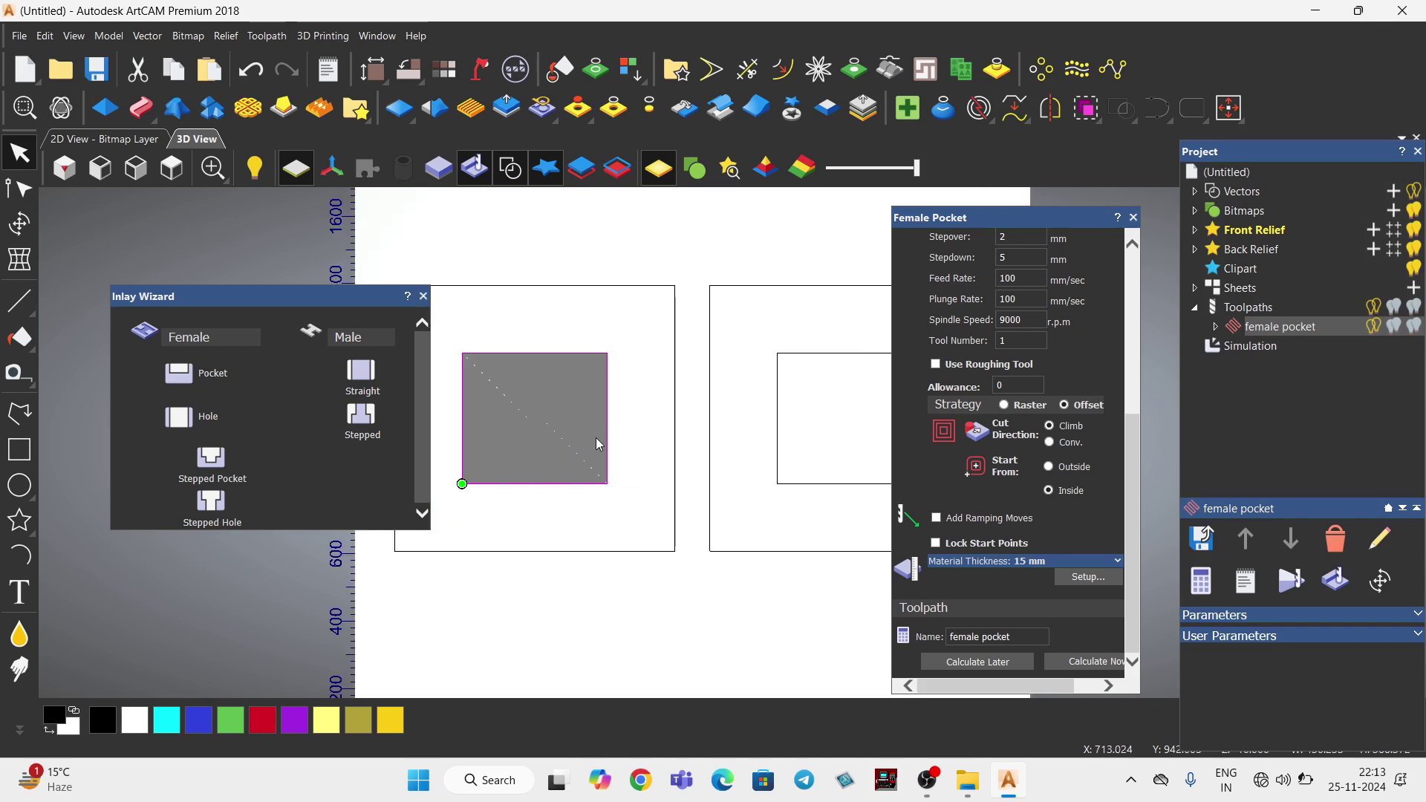
scroll(746, 448, "down", 2)
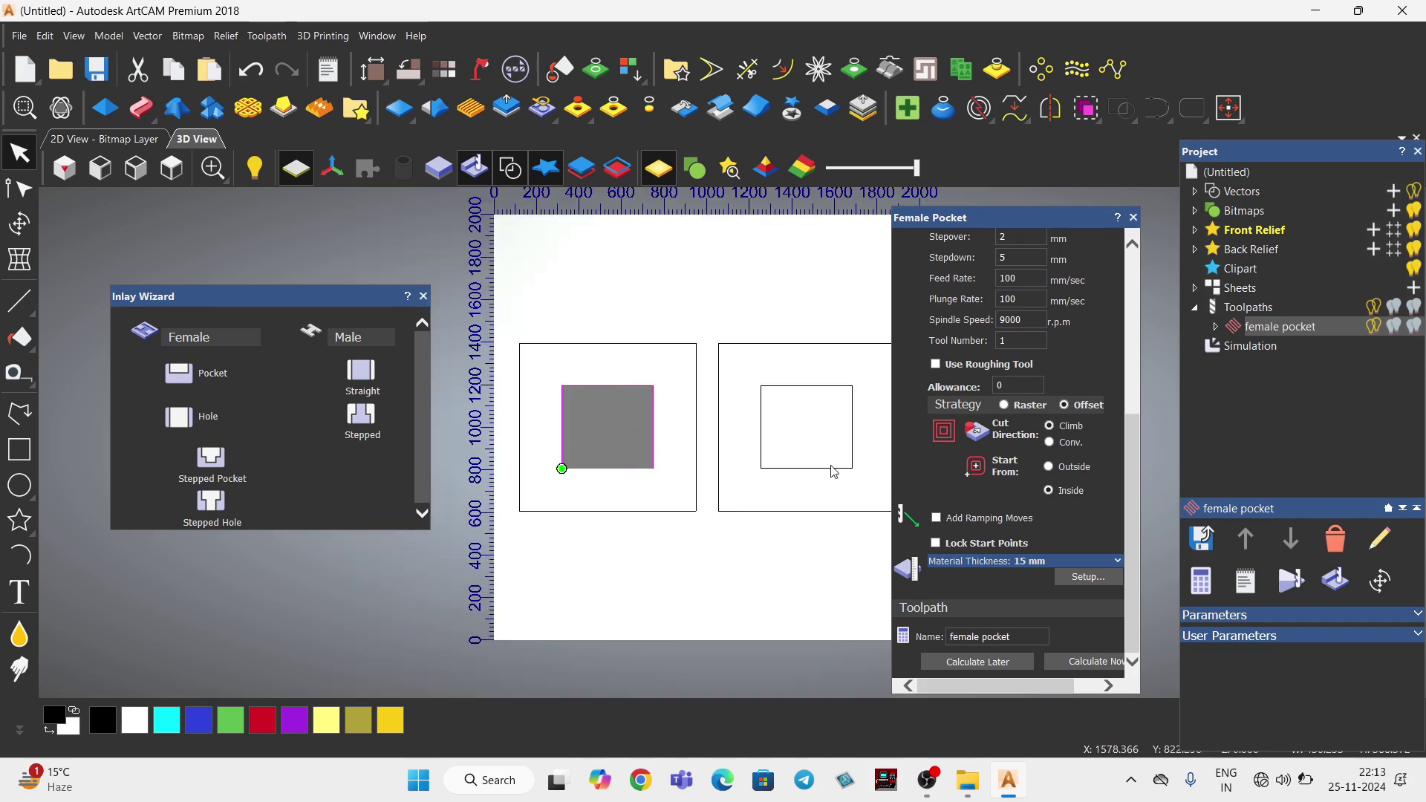
Start a straight Male Insert toolpath for the inner rectangle of the right pair and set its finish depth to 10.
left_click(376, 386)
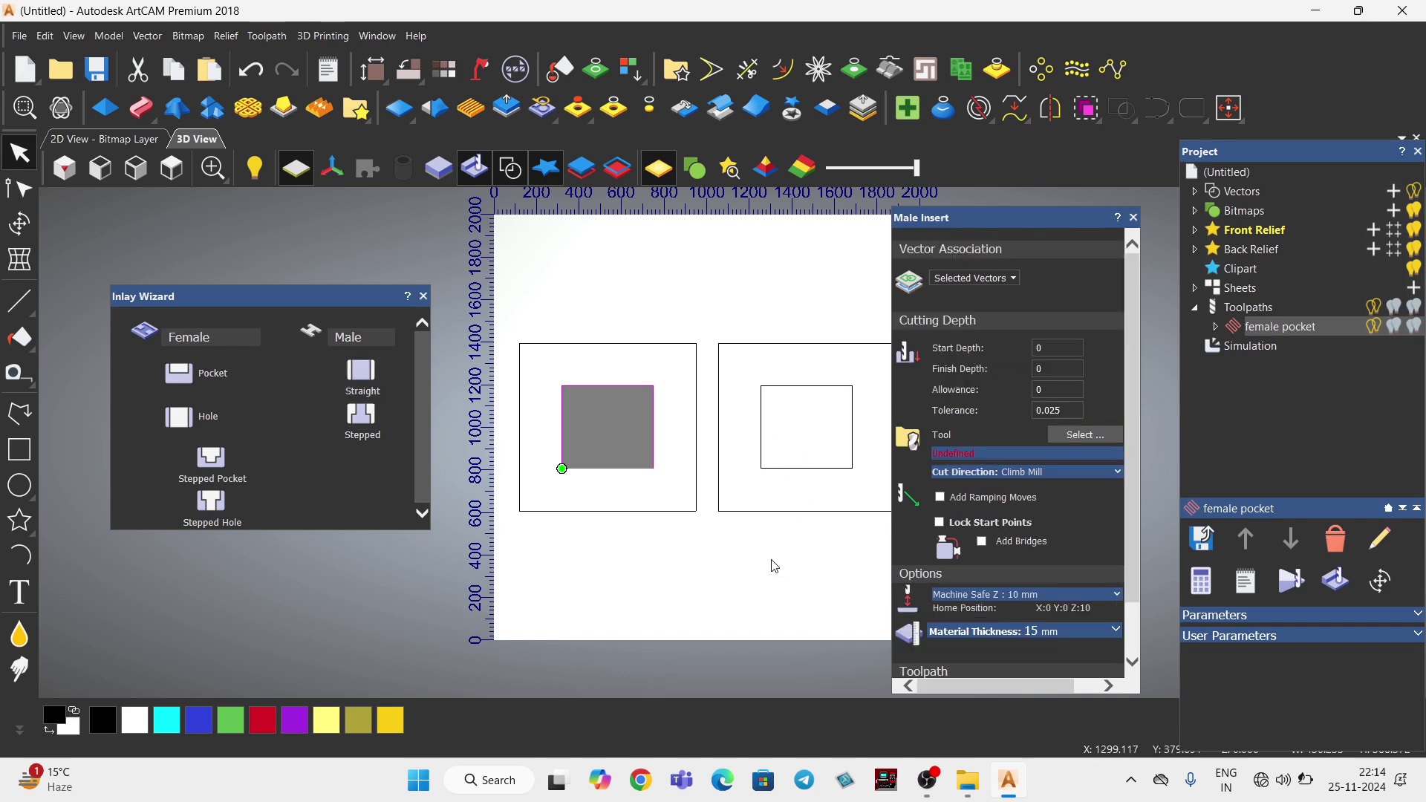
left_click(28, 195)
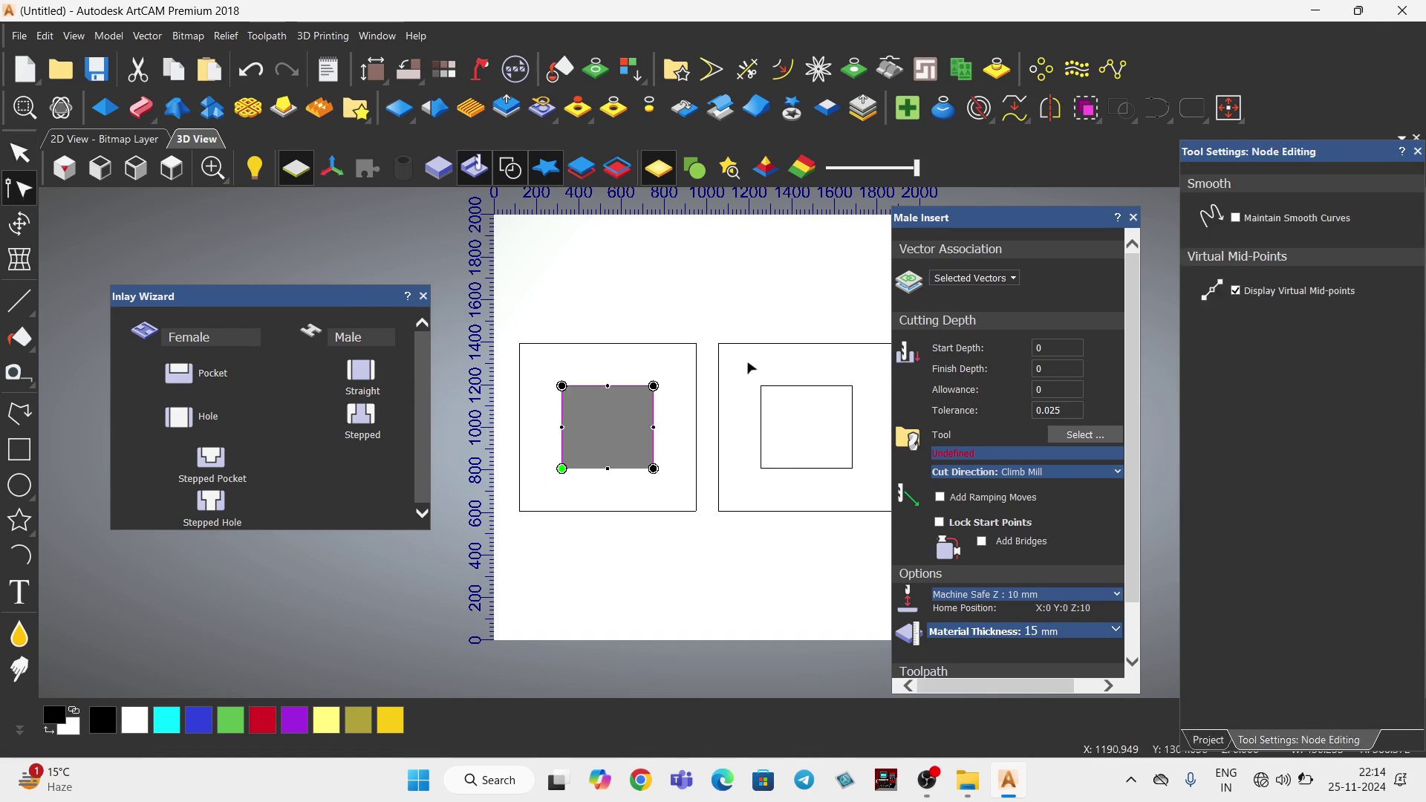
left_click_drag(748, 362, 870, 499)
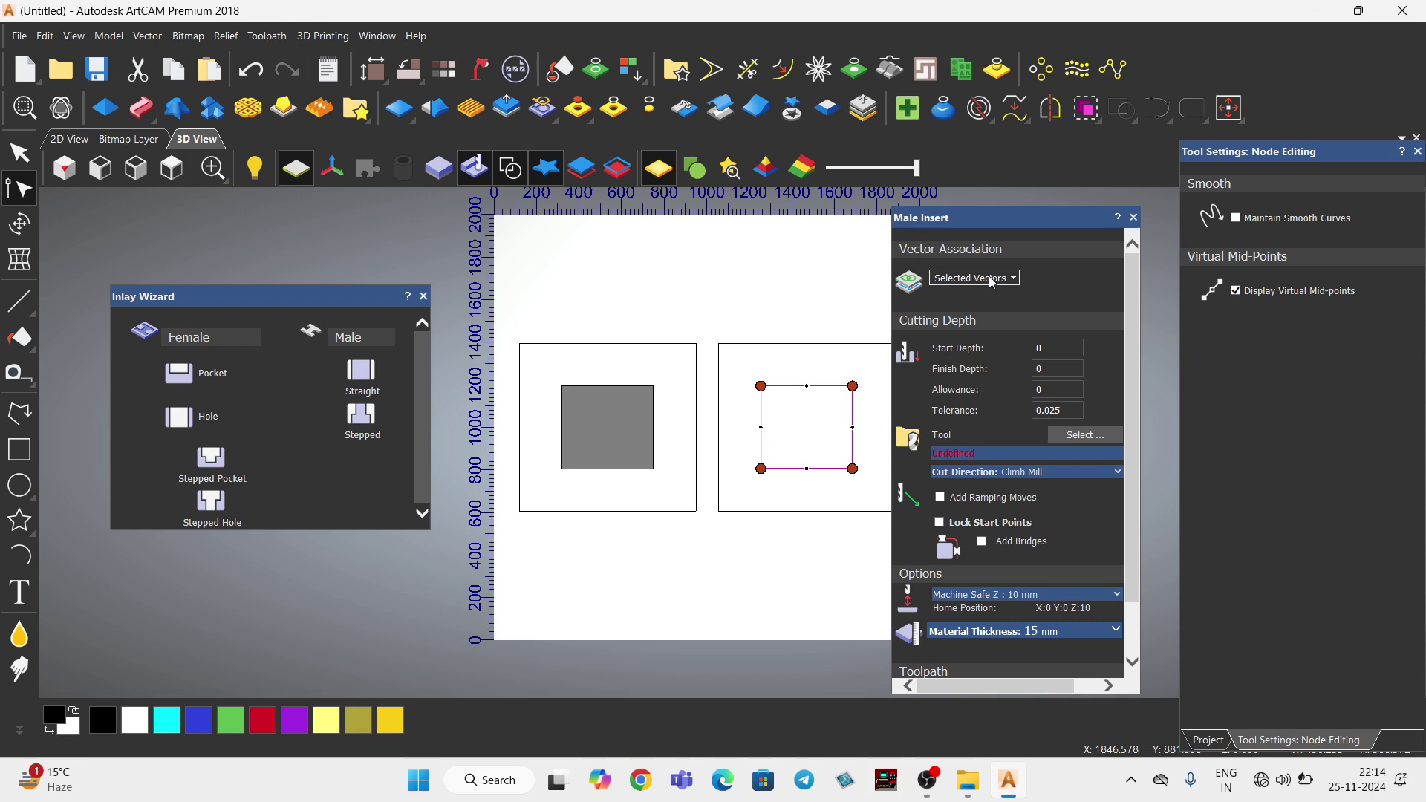
double_click(1059, 369)
type("10")
Choose End Mill 6 mm from the aluminum roughing and 2D finishing group as the male insert's tool.
left_click(1109, 440)
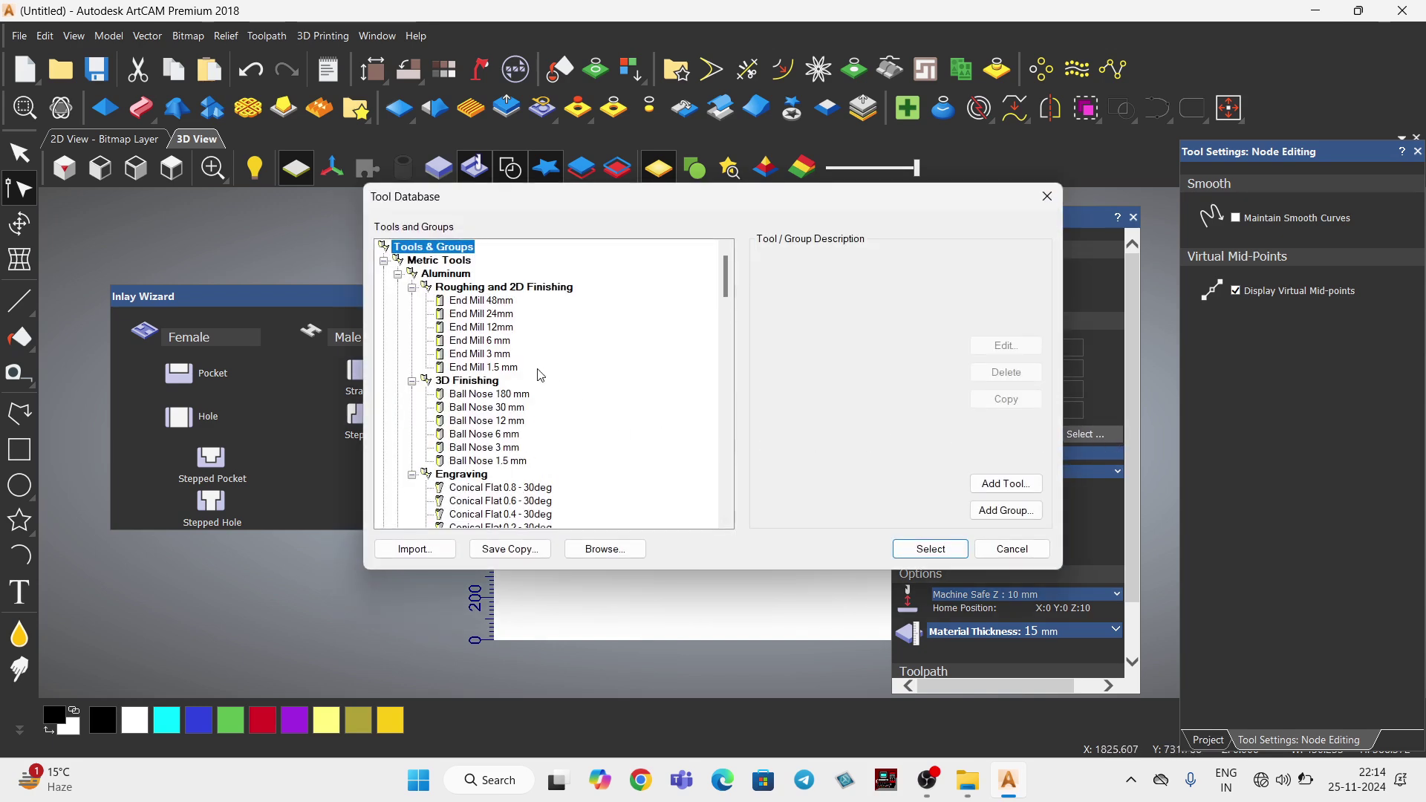
left_click(495, 341)
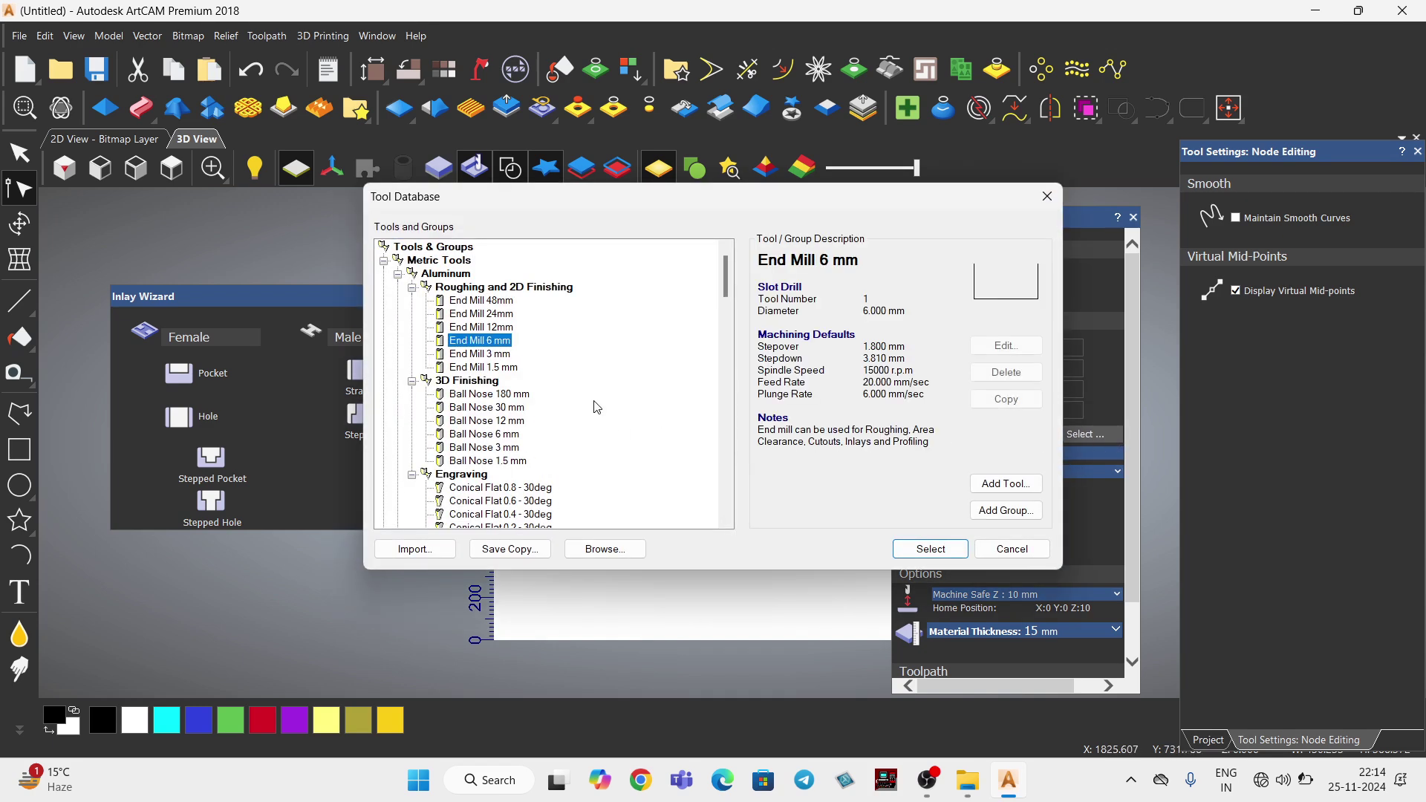
left_click(931, 549)
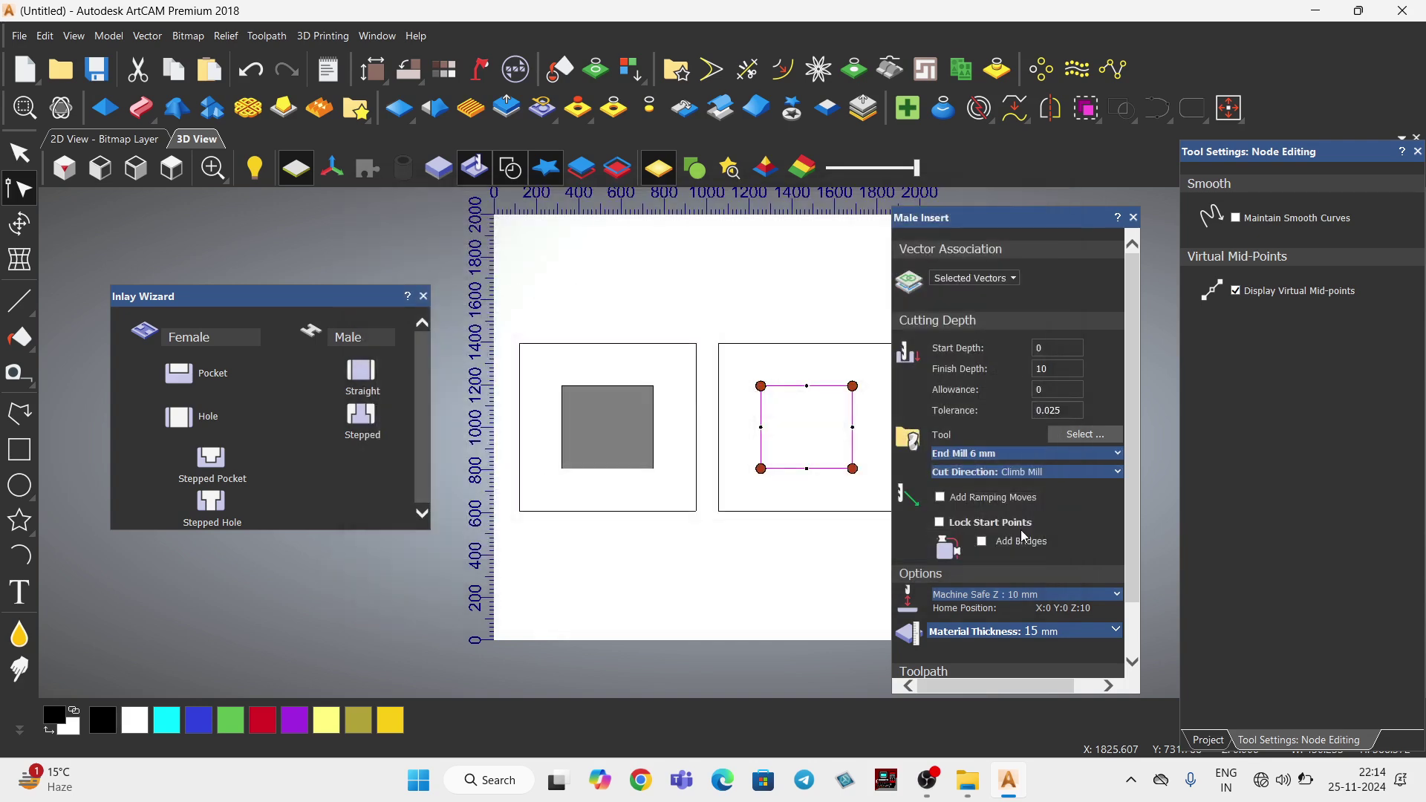
Set the male insert tool's stepover to 2 mm, stepdown to 5 mm, feed and plunge rates to 100 mm/sec, and spindle speed to 9000 r.p.m.
left_click(1118, 454)
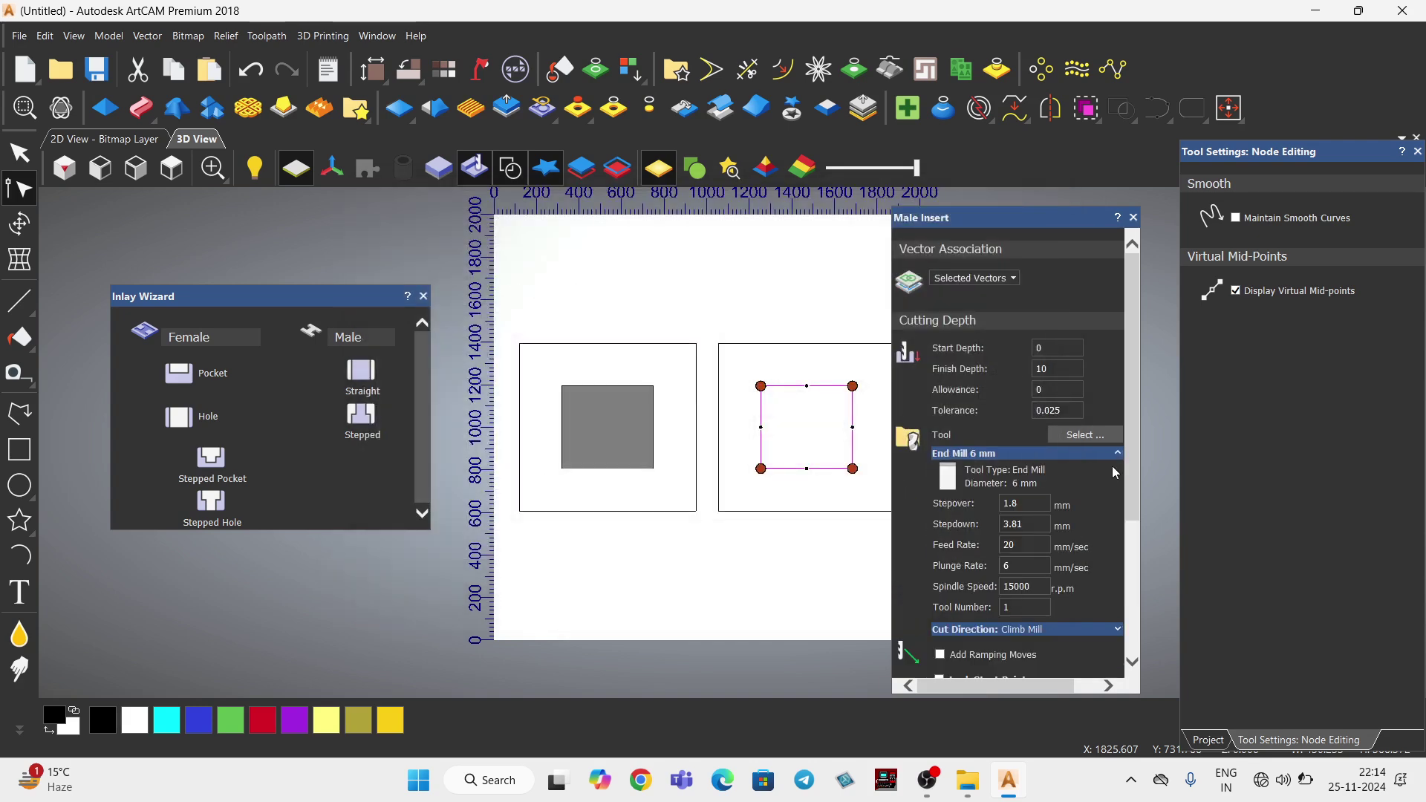
double_click(1019, 503)
type("2")
double_click(1028, 524)
type("5")
scroll(1080, 533, "down", 3)
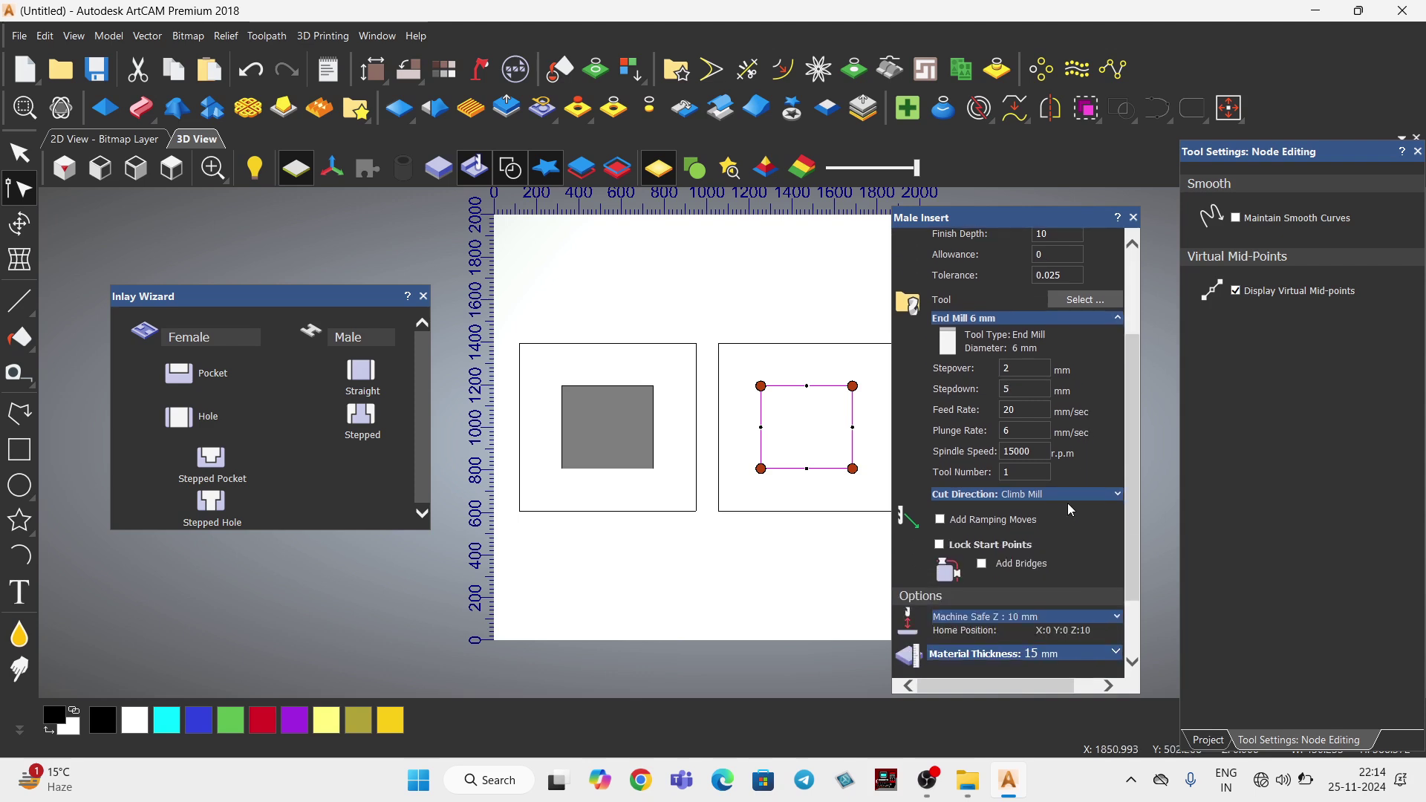
double_click(1021, 409)
type("100")
key("Tab")
type("100")
key("Tab")
type("9000")
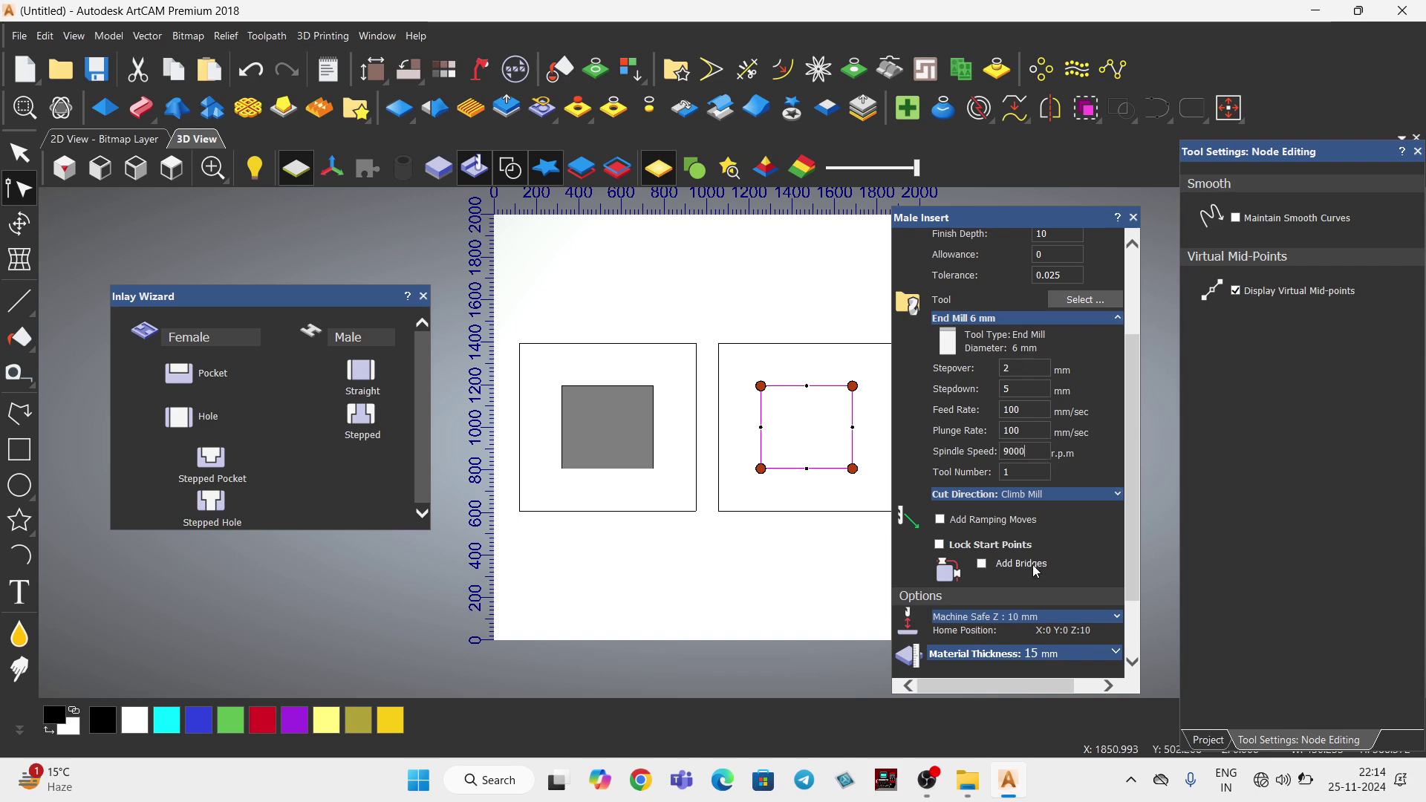
Calculate the male insert toolpath and simulate its cut around the inner rectangle of the right pair.
scroll(1037, 572, "down", 2)
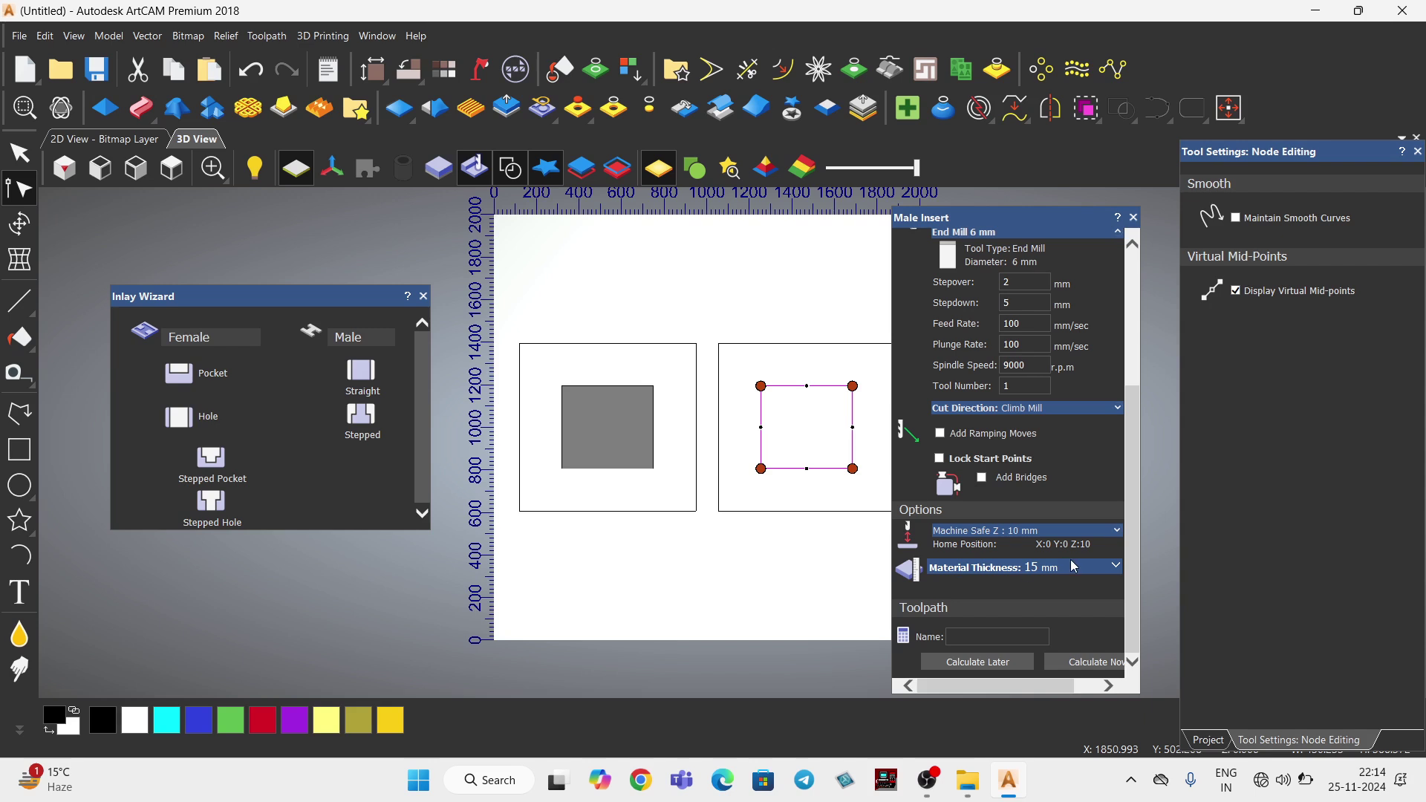
left_click(1089, 664)
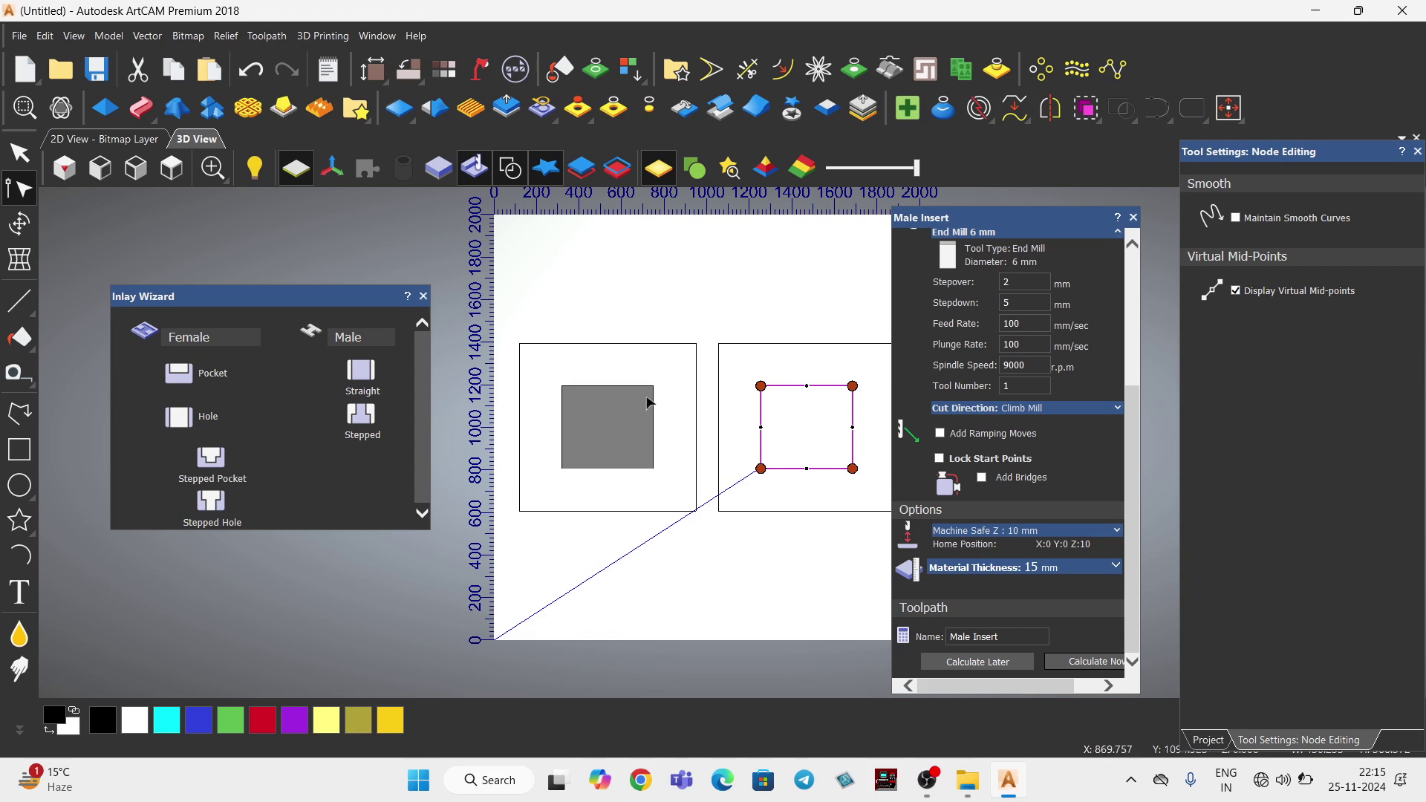
left_click(20, 153)
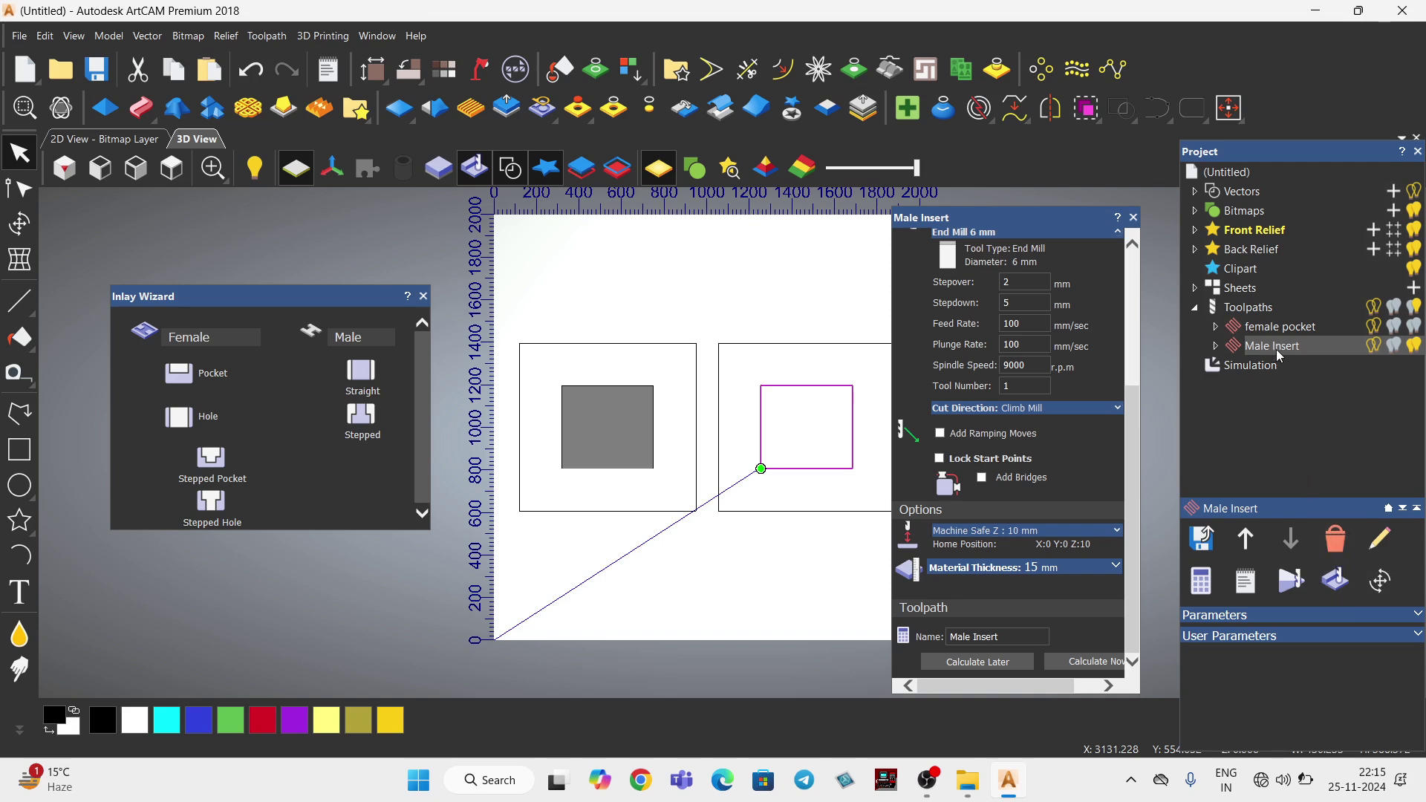
left_click(1337, 583)
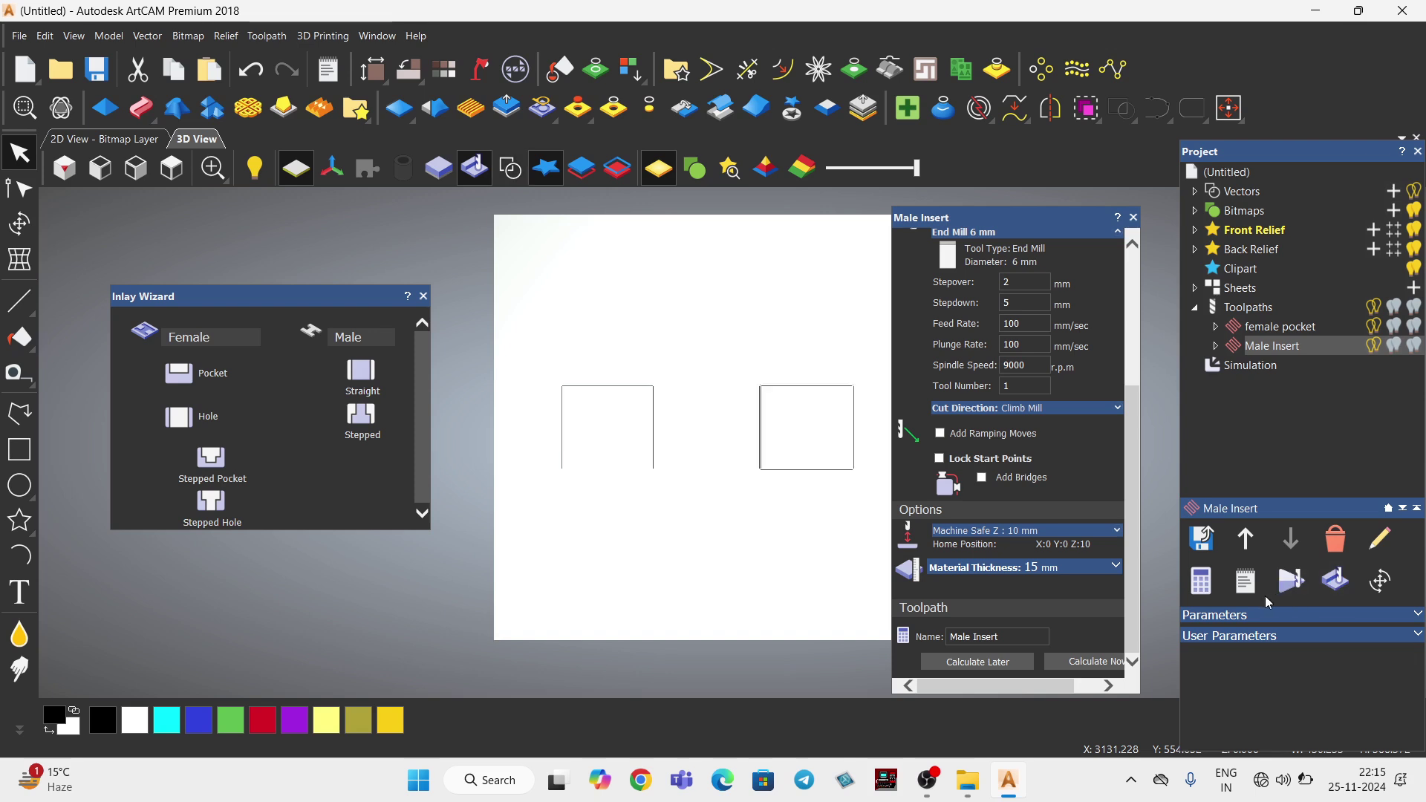
Examine the simulated male insert cut in an isometric view, comparing its groove and corner with the female pocket.
left_click(64, 169)
scroll(804, 418, "up", 8)
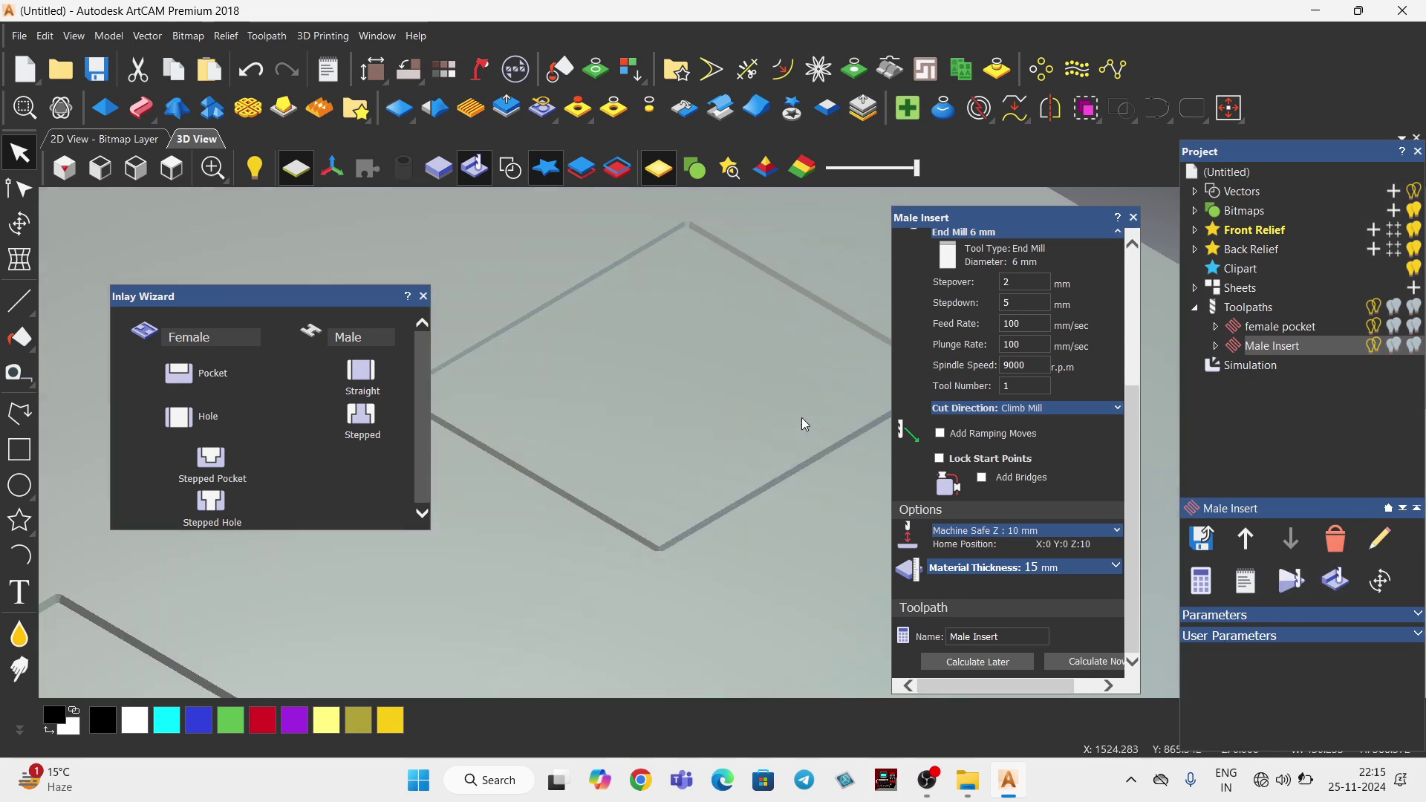
scroll(794, 428, "down", 6)
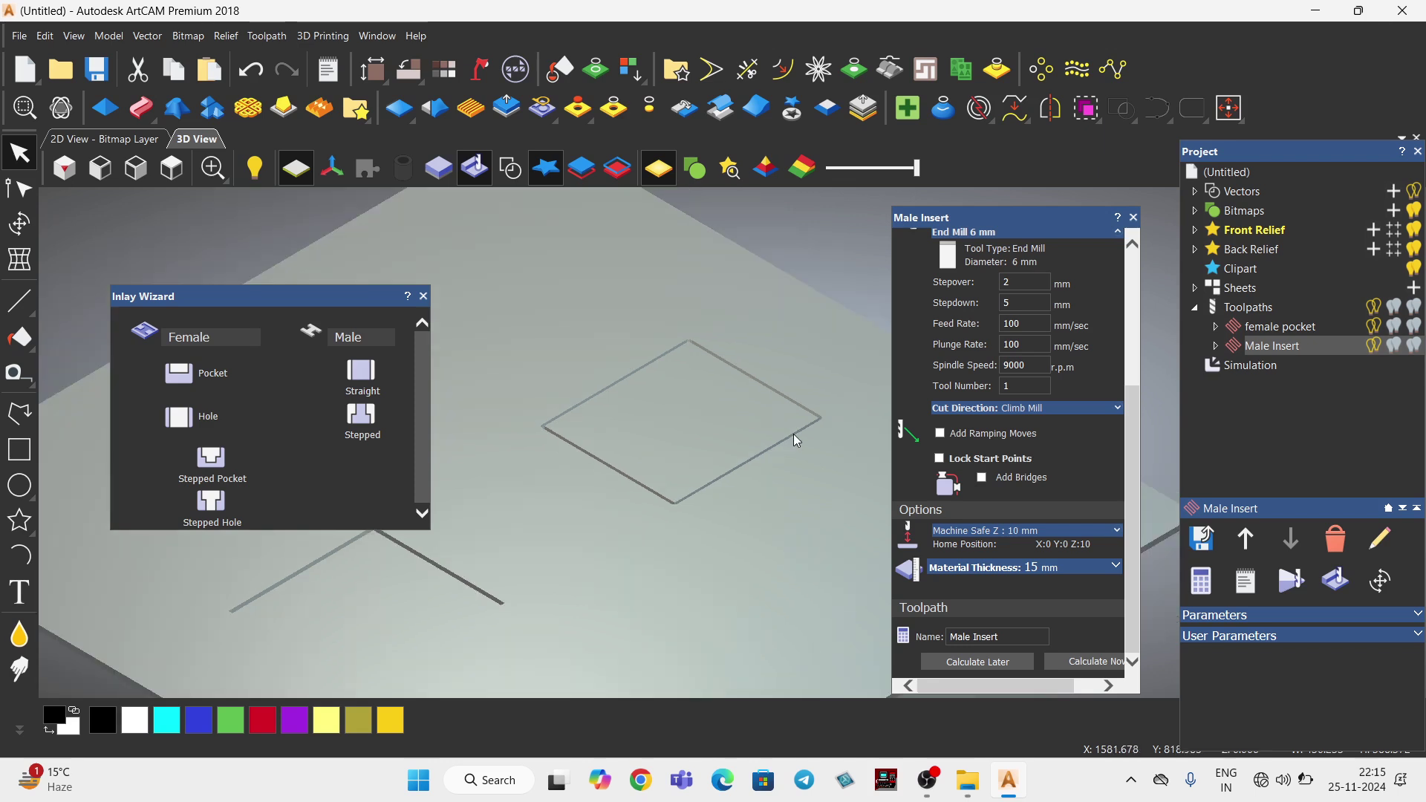
mouse_move(808, 440)
left_mouse_down()
mouse_move(471, 579)
mouse_move(483, 552)
left_mouse_up()
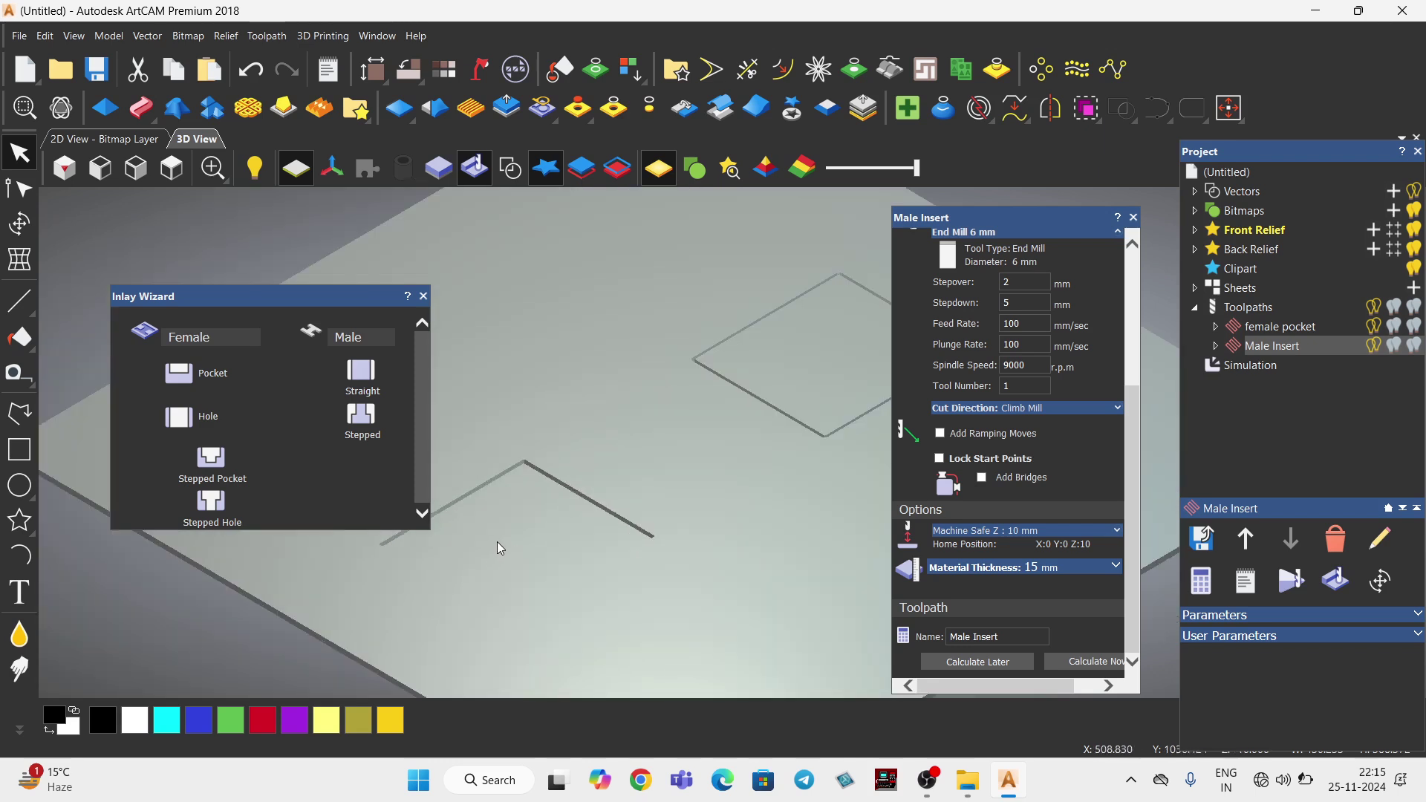
scroll(498, 546, "down", 2)
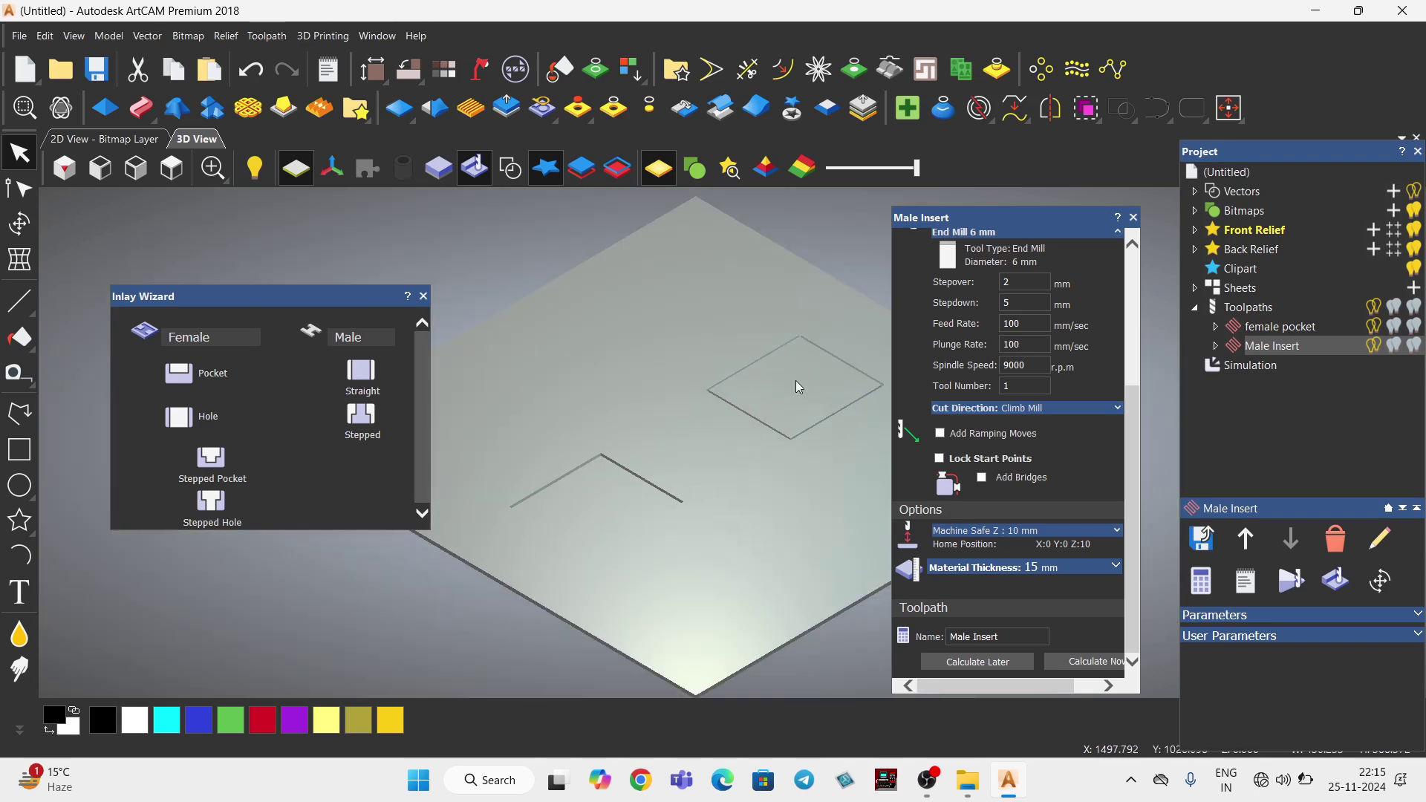
scroll(796, 387, "up", 5)
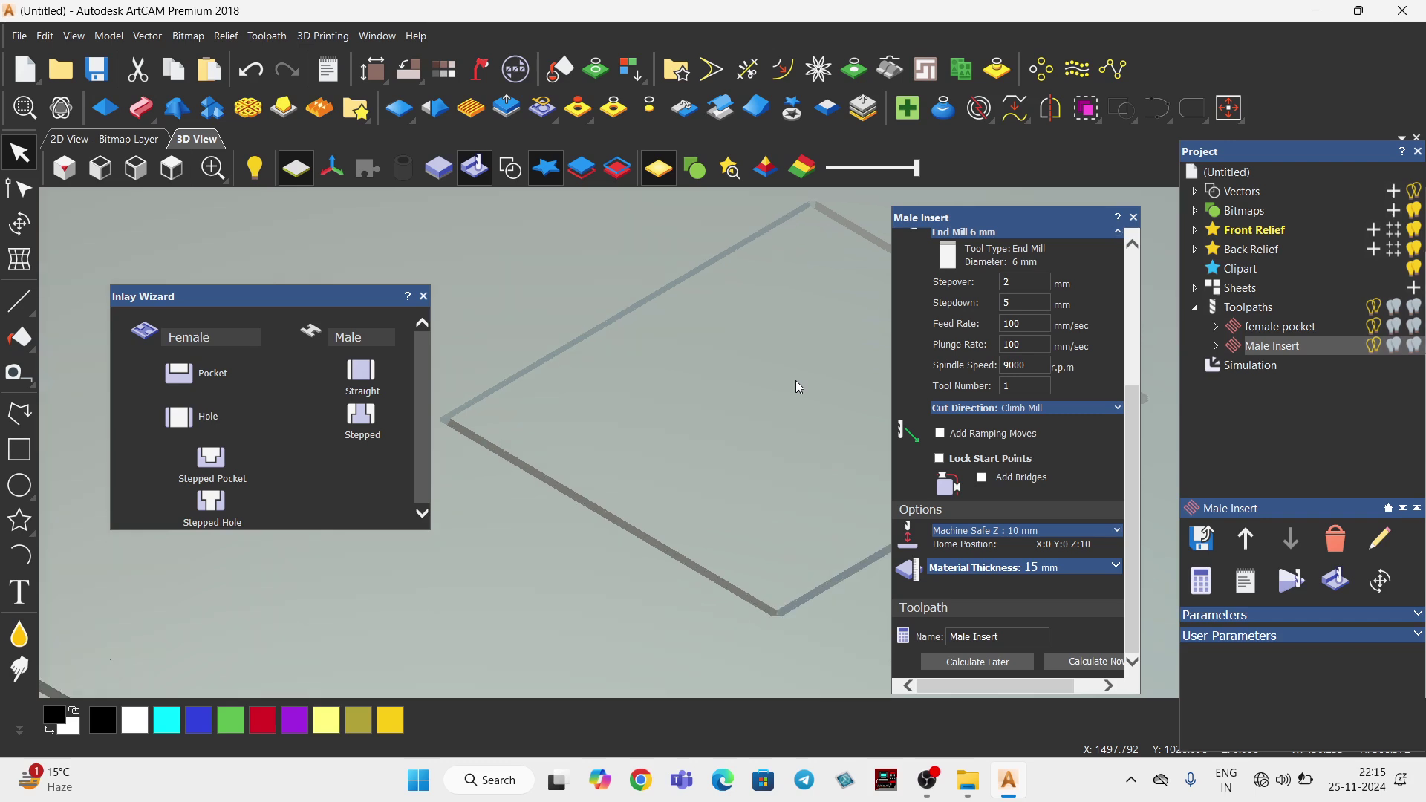
scroll(598, 442, "up", 2)
scroll(624, 453, "down", 2)
scroll(631, 479, "up", 2)
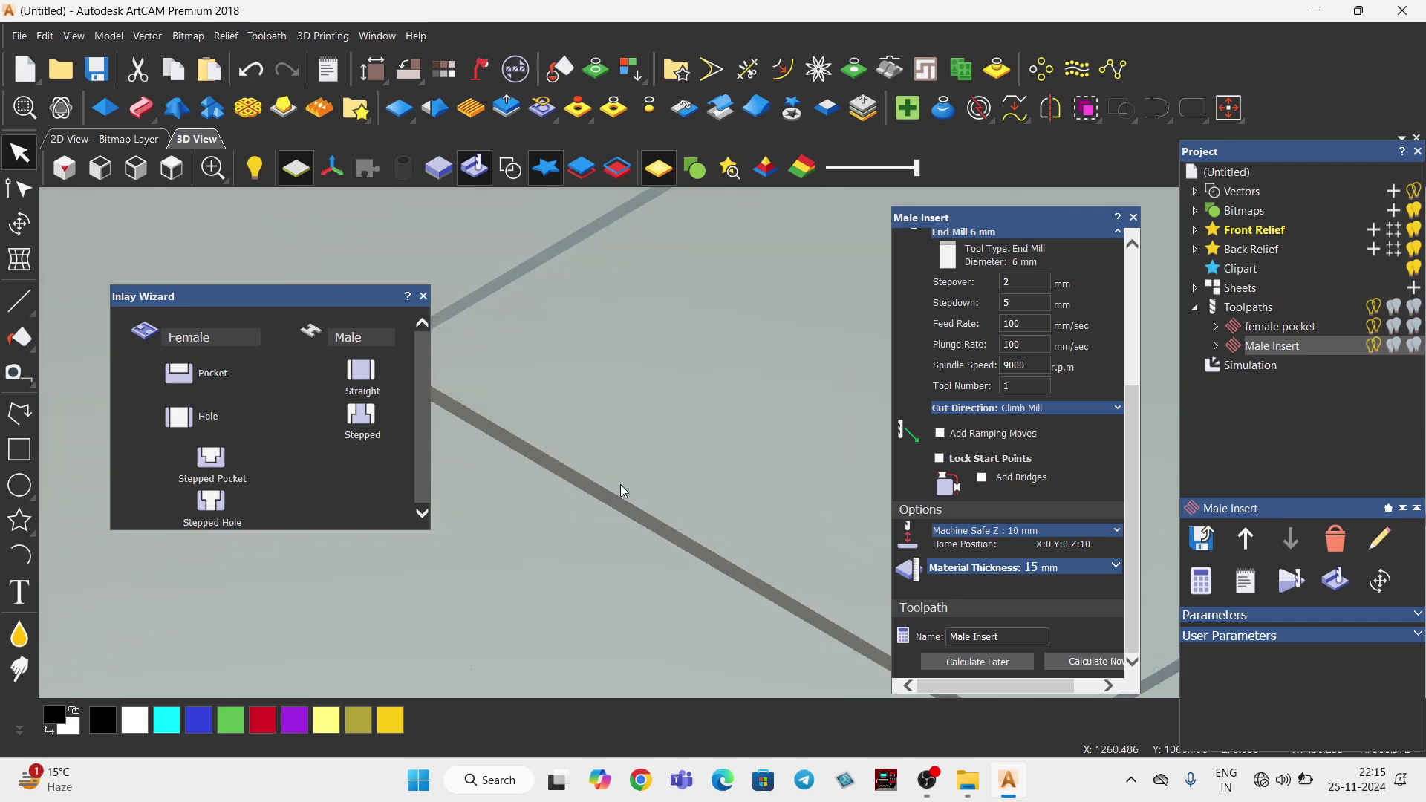
scroll(621, 501, "down", 2)
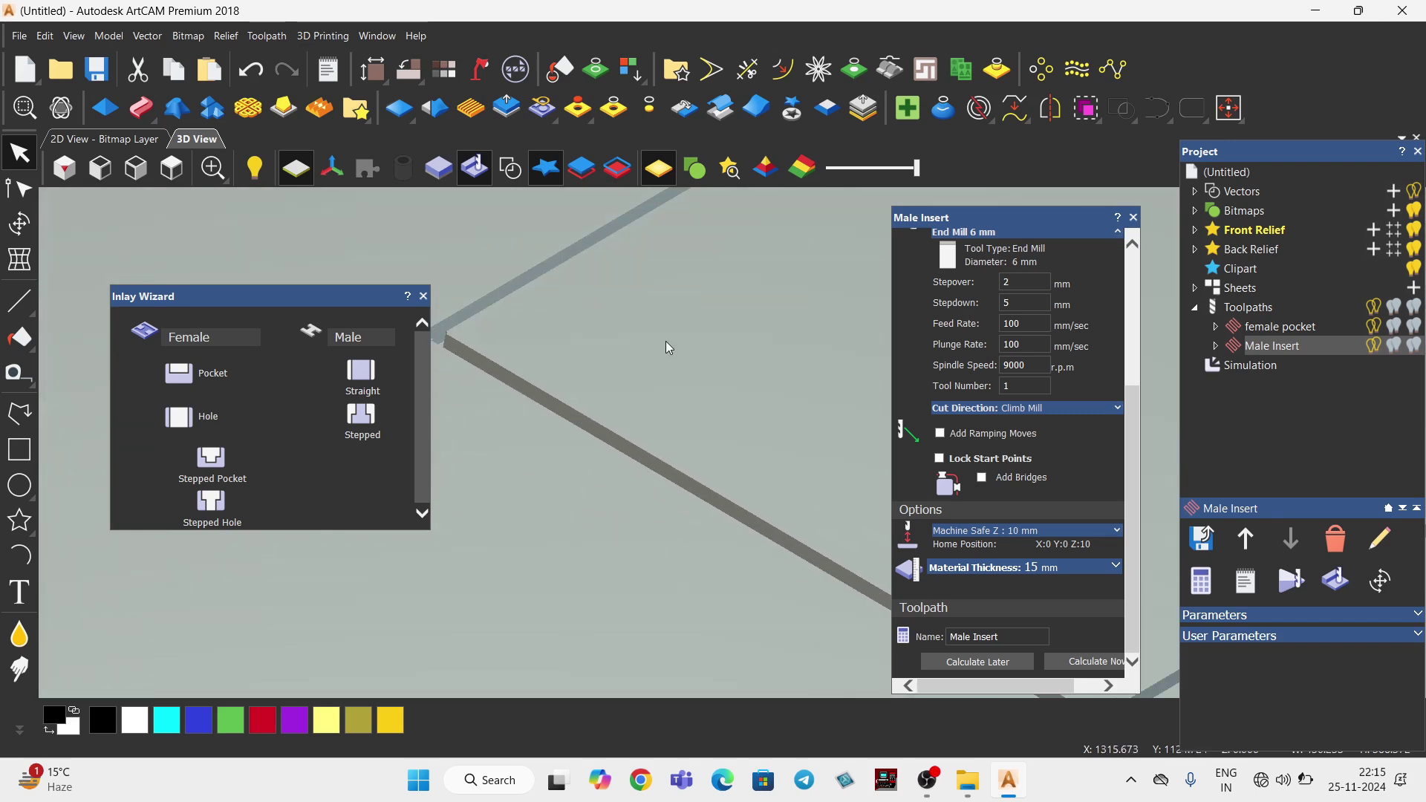
scroll(654, 346, "up", 1)
scroll(579, 386, "up", 2)
mouse_move(571, 414)
left_mouse_down()
mouse_move(590, 502)
mouse_move(634, 498)
mouse_move(636, 677)
mouse_move(526, 578)
left_mouse_up()
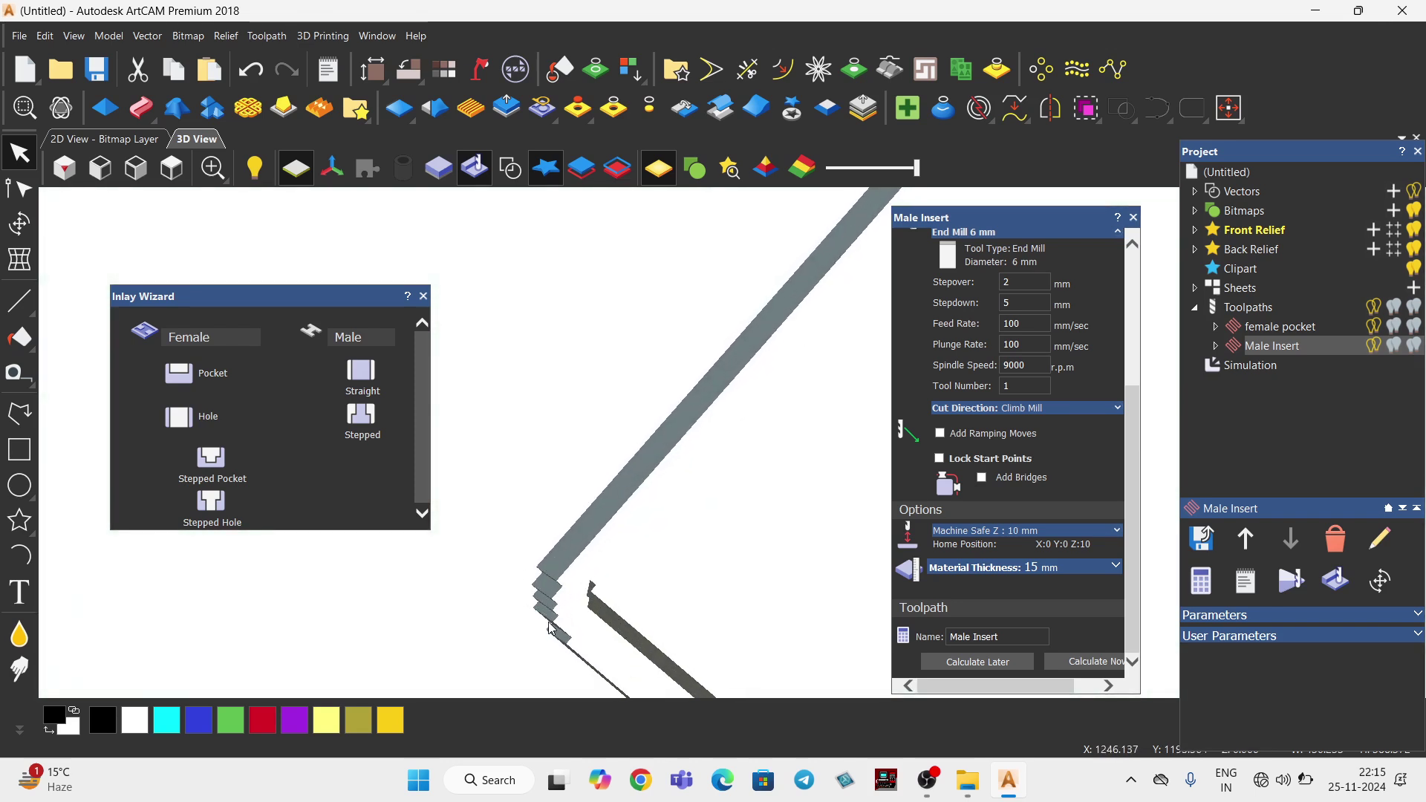
left_click_drag(600, 567, 594, 496)
scroll(598, 497, "down", 6)
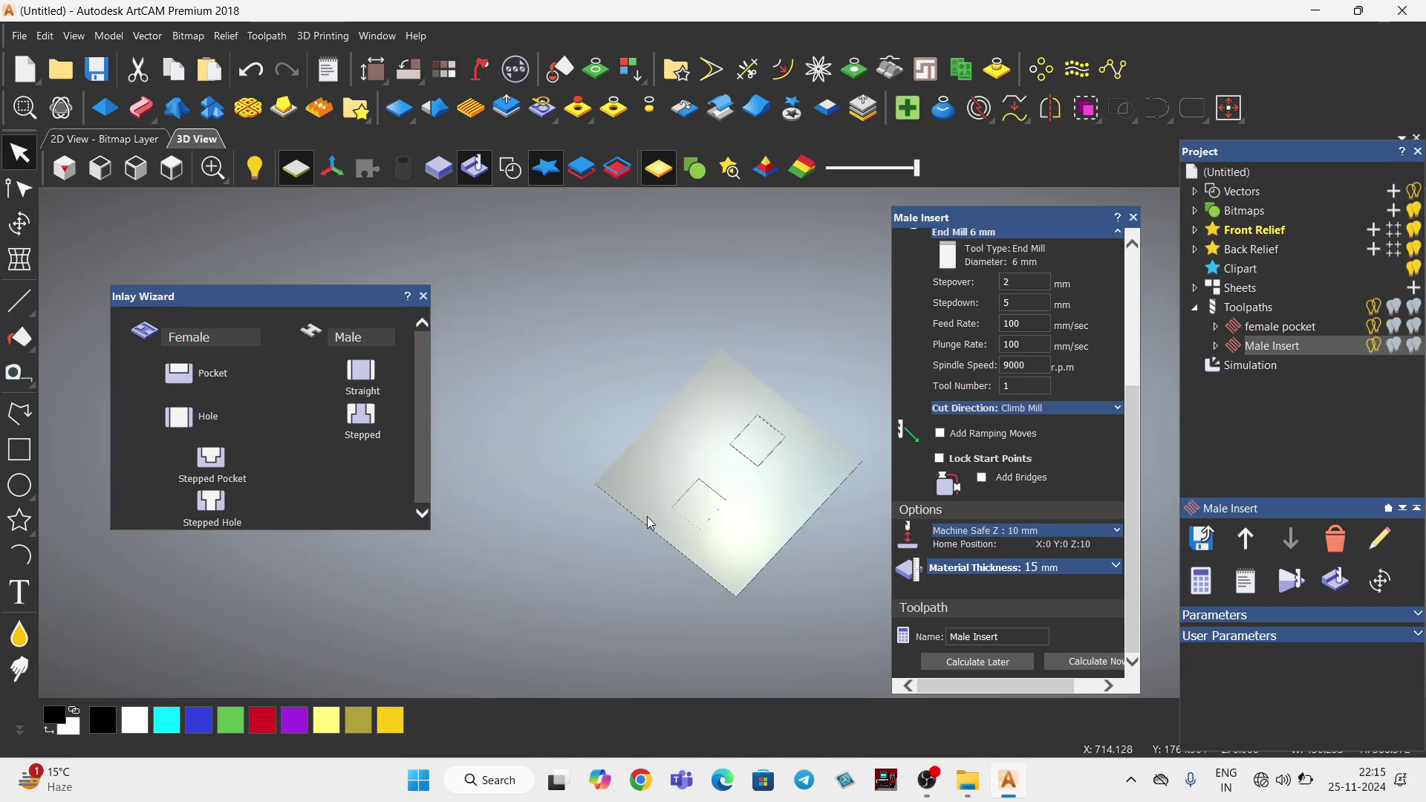
scroll(699, 466, "up", 5)
mouse_move(673, 567)
left_mouse_down()
mouse_move(640, 524)
mouse_move(673, 548)
mouse_move(673, 486)
mouse_move(609, 517)
left_mouse_up()
scroll(511, 528, "down", 5)
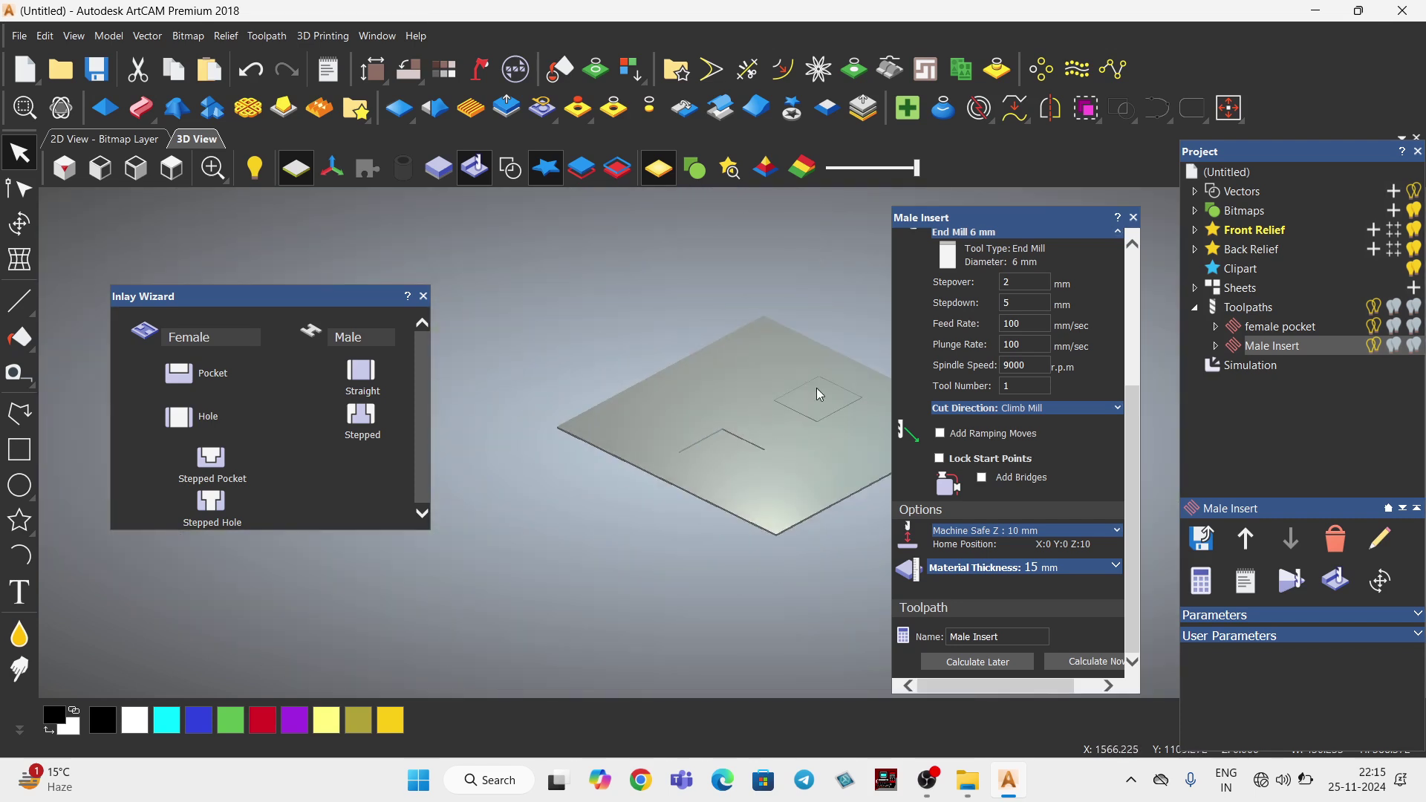
scroll(817, 387, "up", 5)
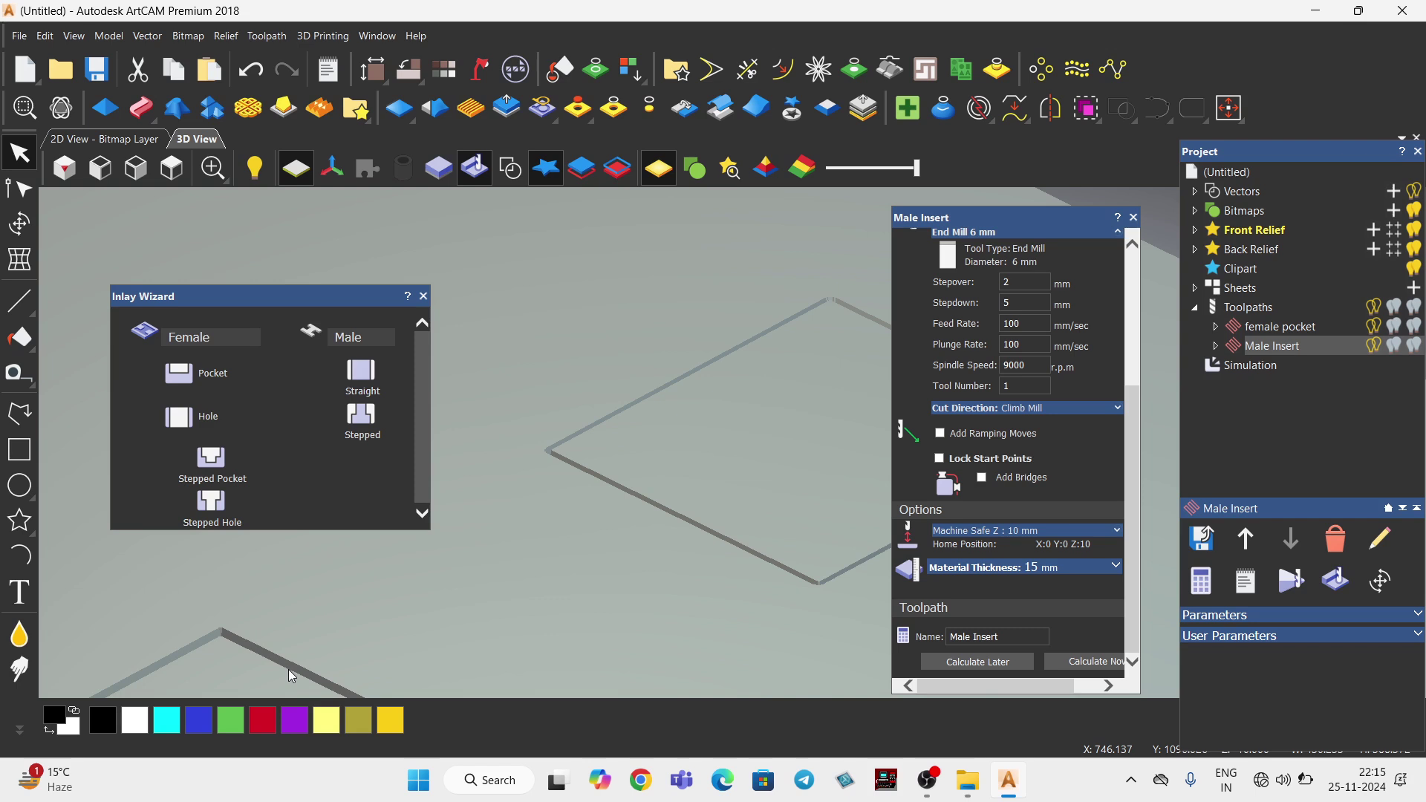
scroll(542, 489, "down", 5)
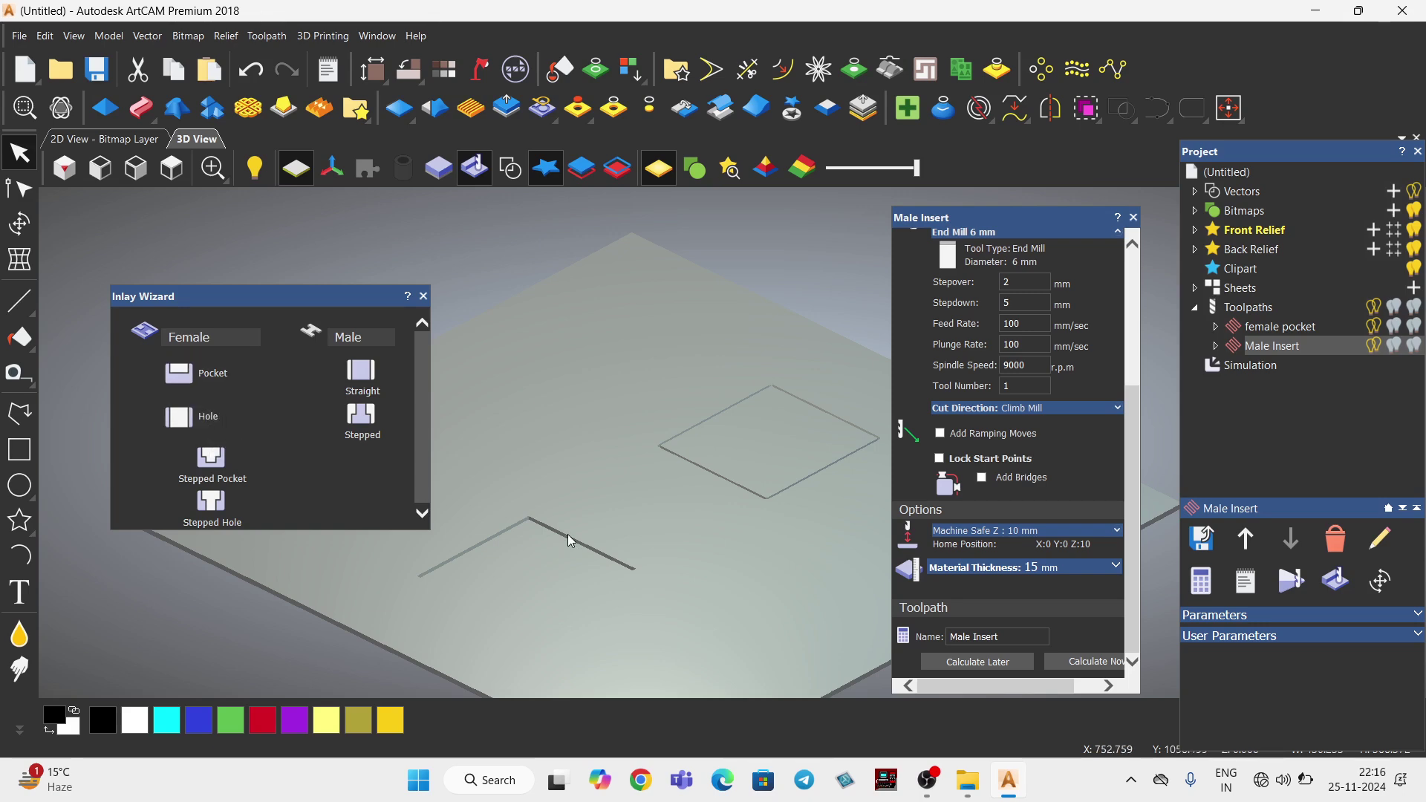
Delete the female pocket and Male Insert toolpaths and remove the simulation.
left_click(1283, 327)
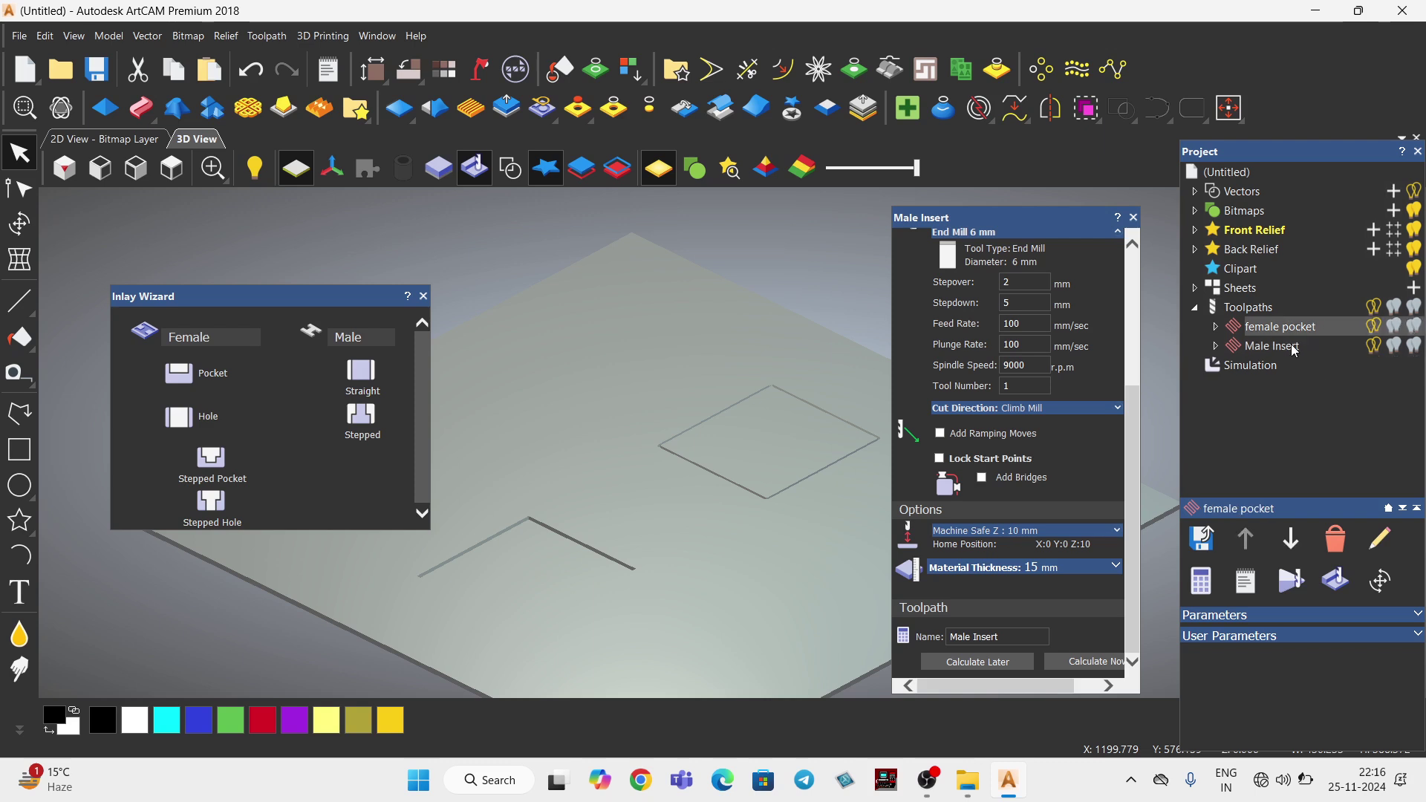
left_click(1333, 540)
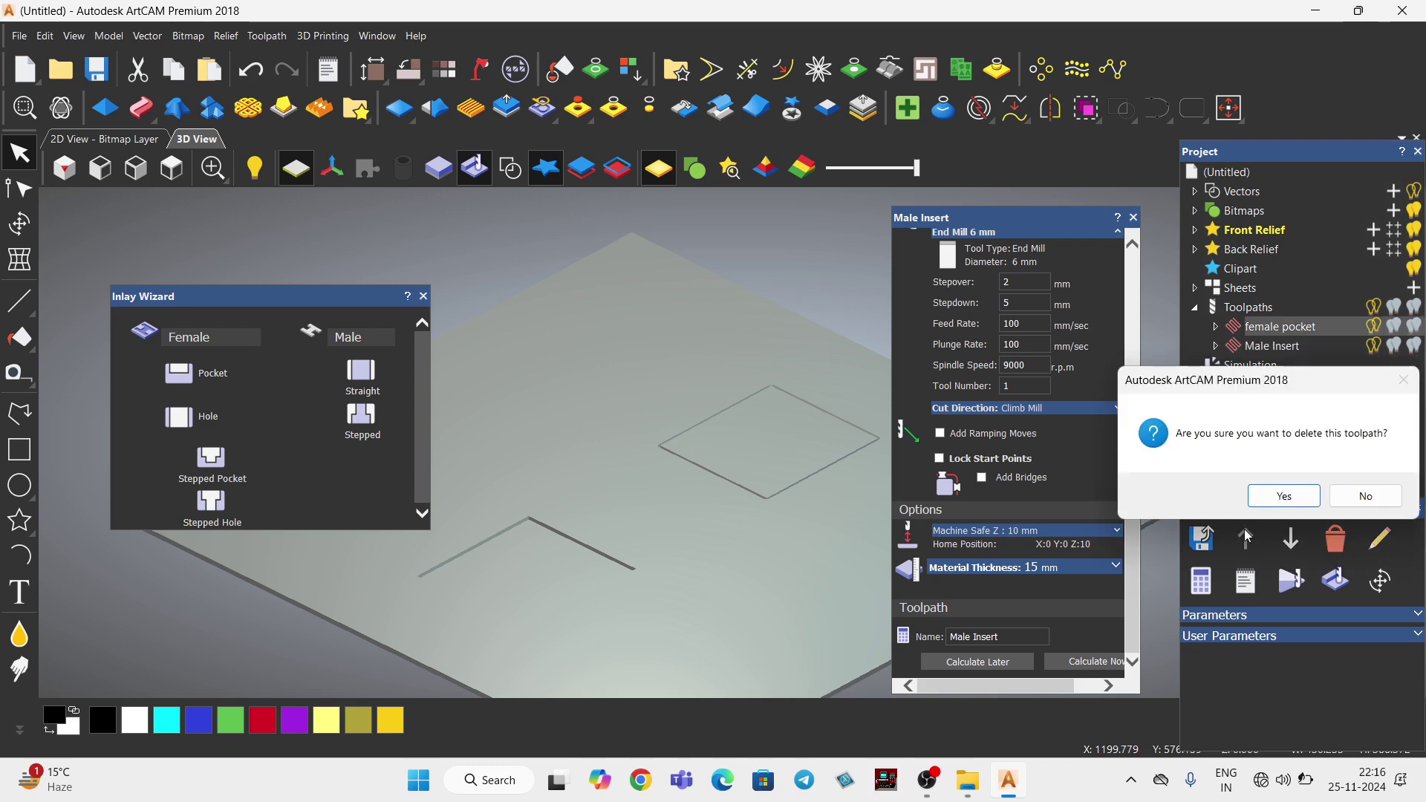
left_click(1263, 496)
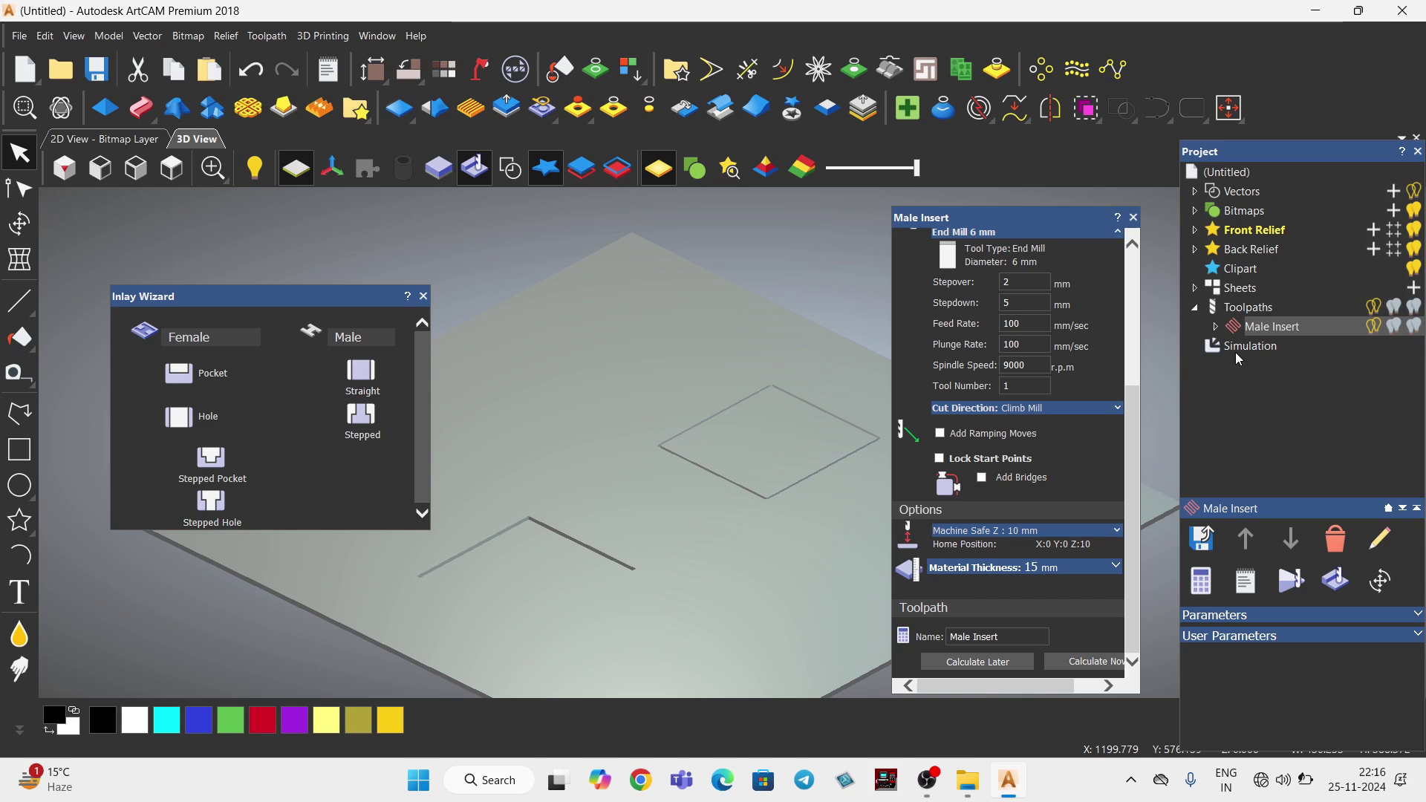
left_click(1236, 352)
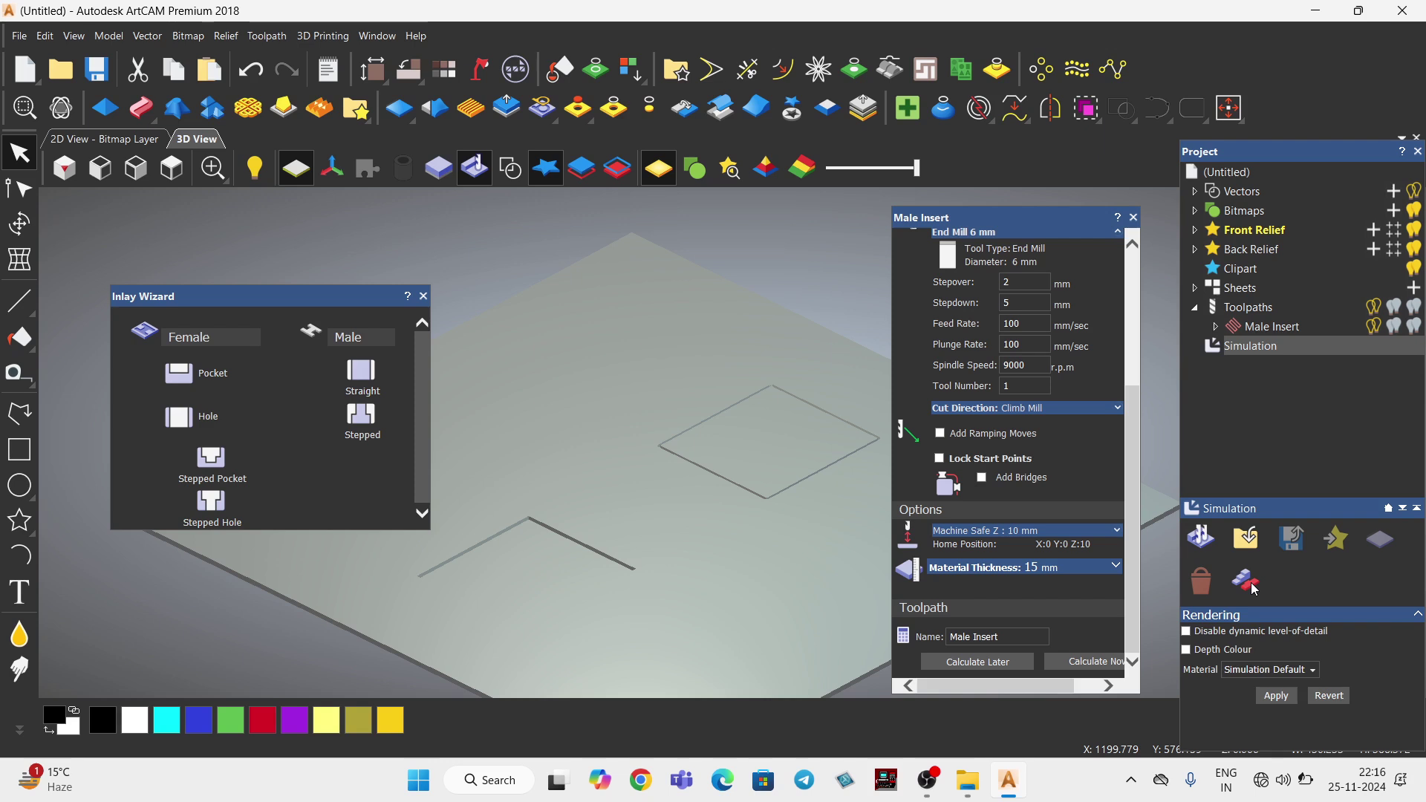
left_click(1255, 589)
left_click(1346, 548)
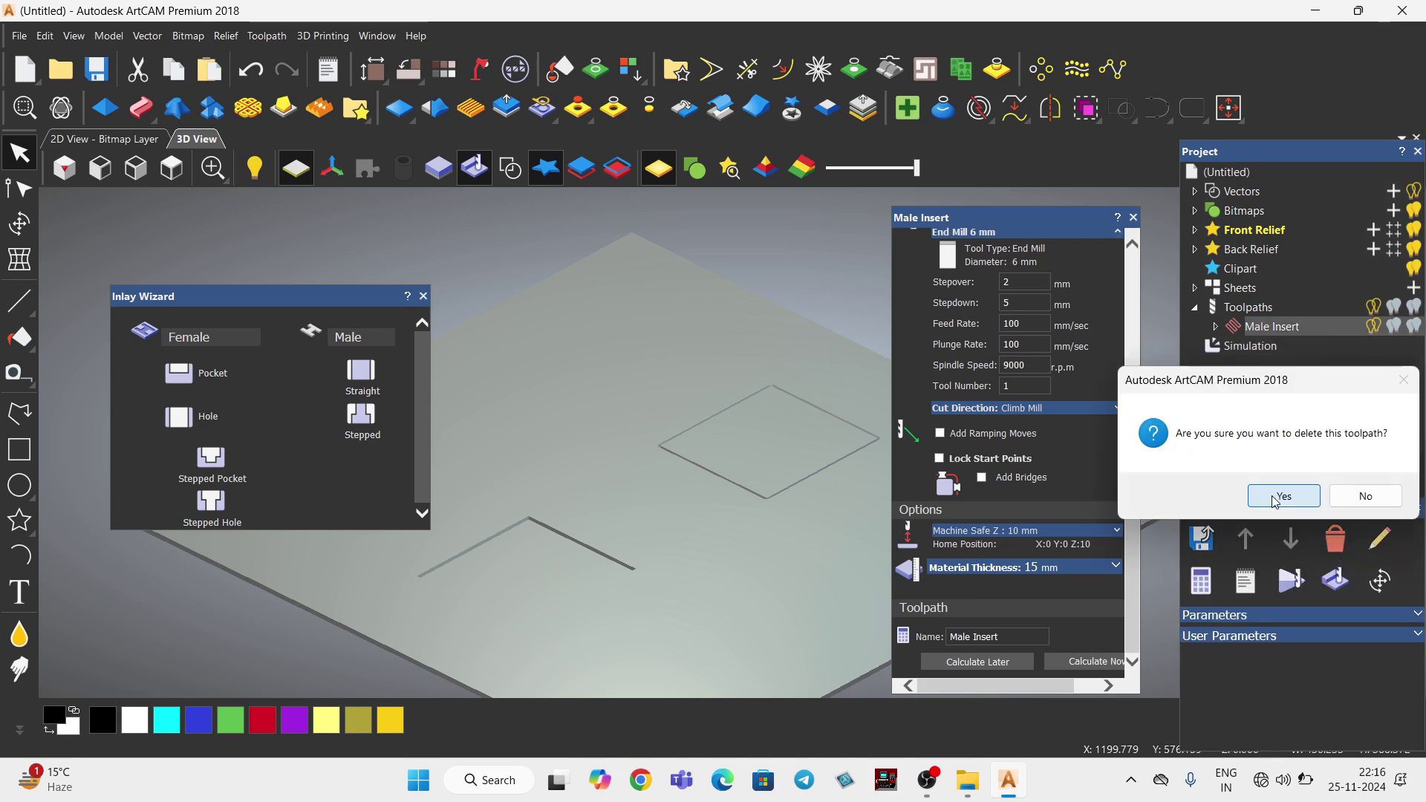
left_click(1277, 492)
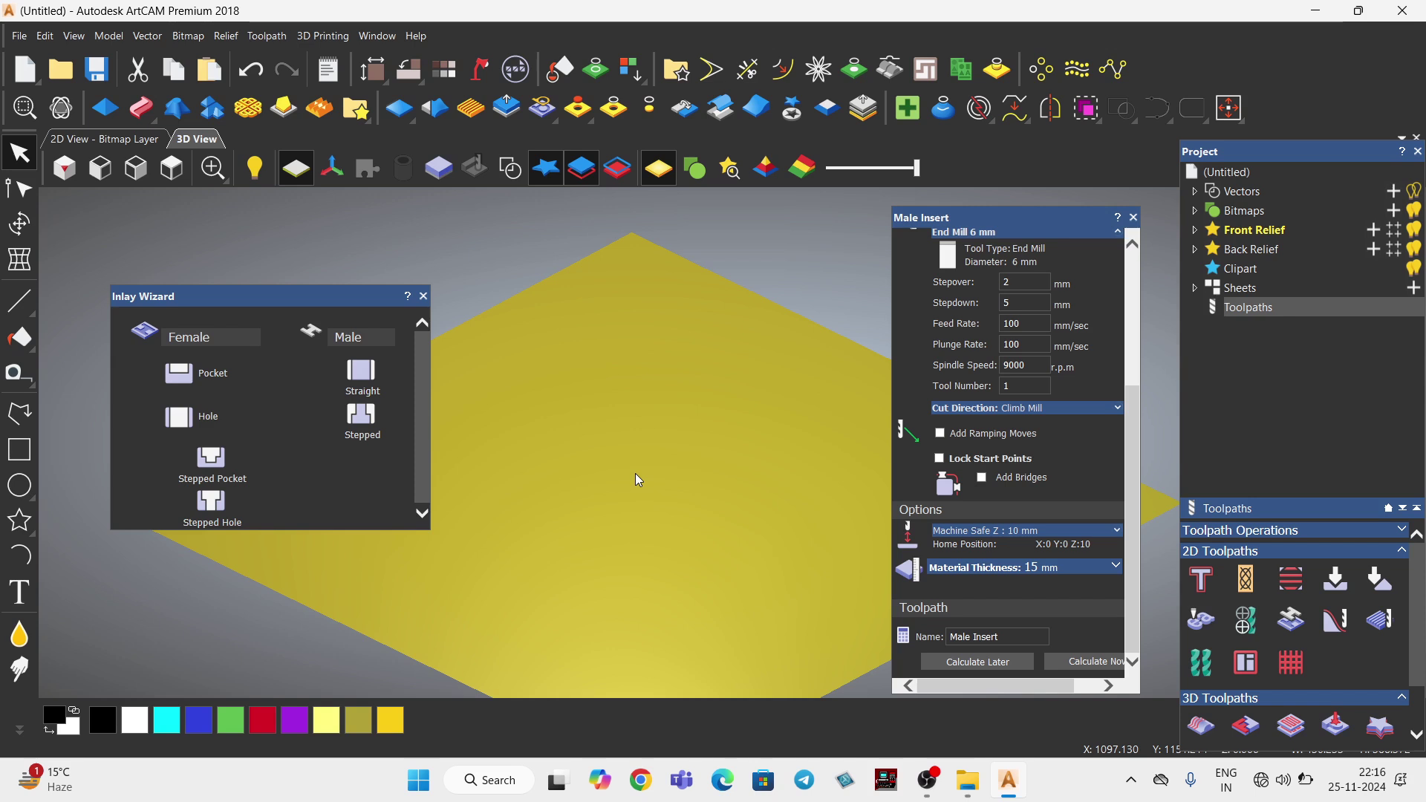
Start a female Hole toolpath for the inner rectangle of the left pair and set its finish depth to 10.
key("F4")
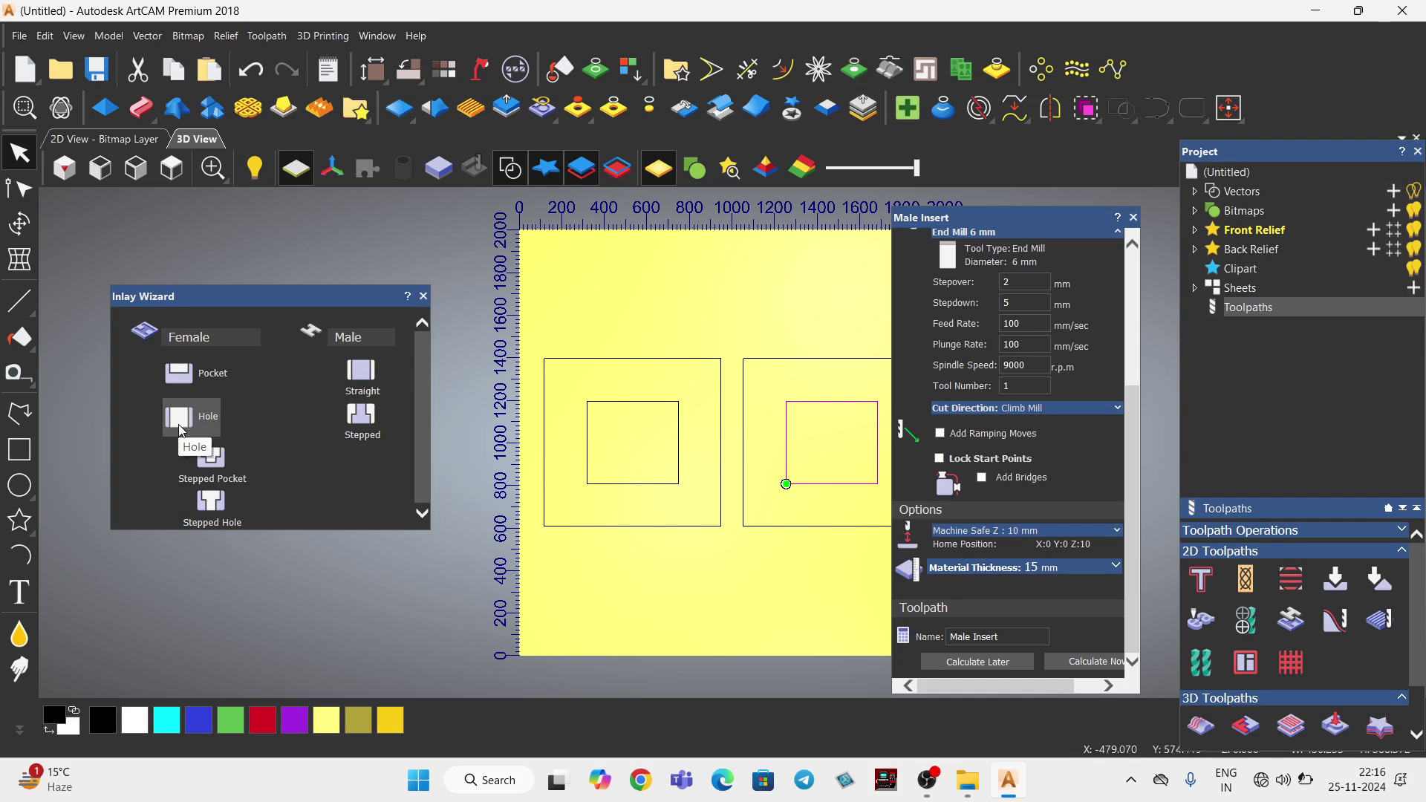
left_click(706, 401)
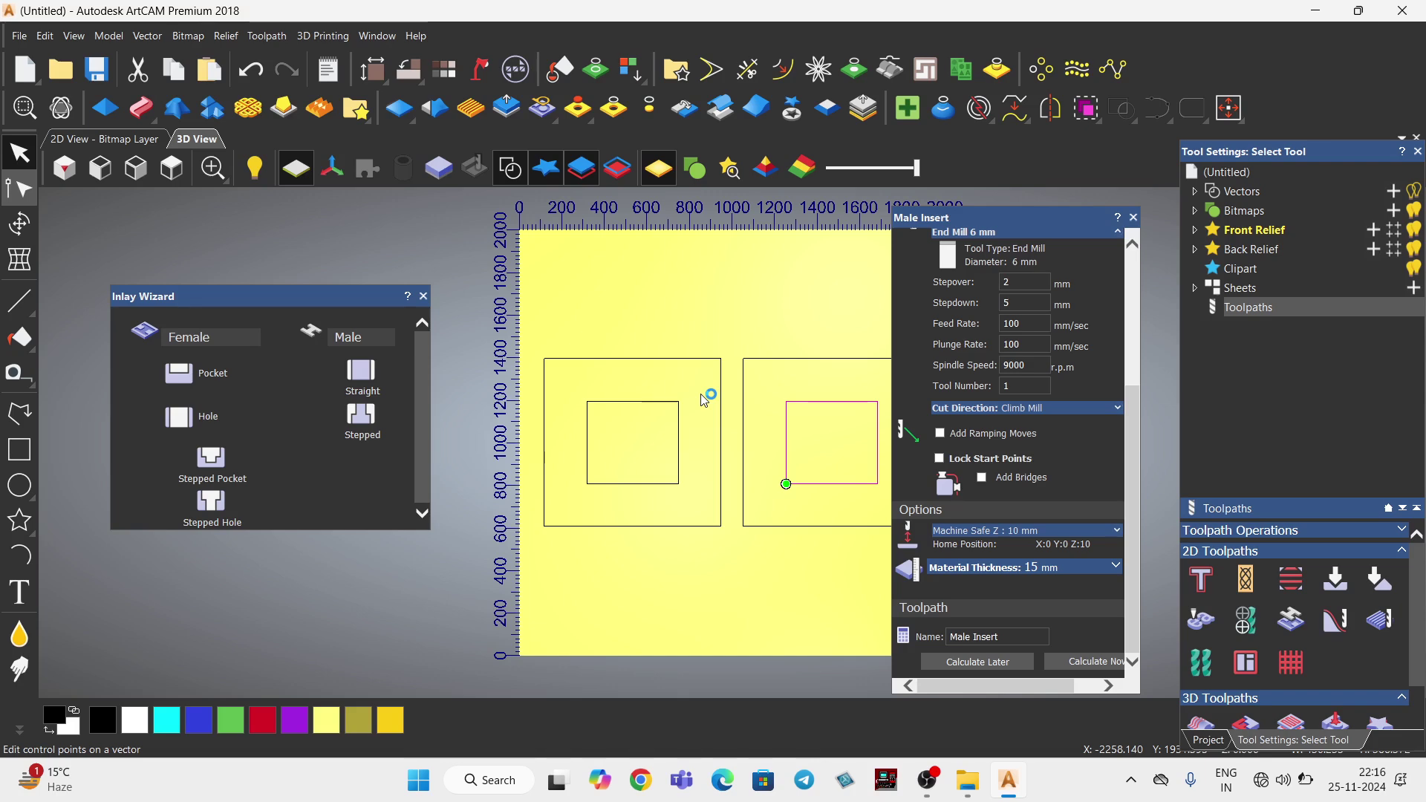
left_click(204, 445)
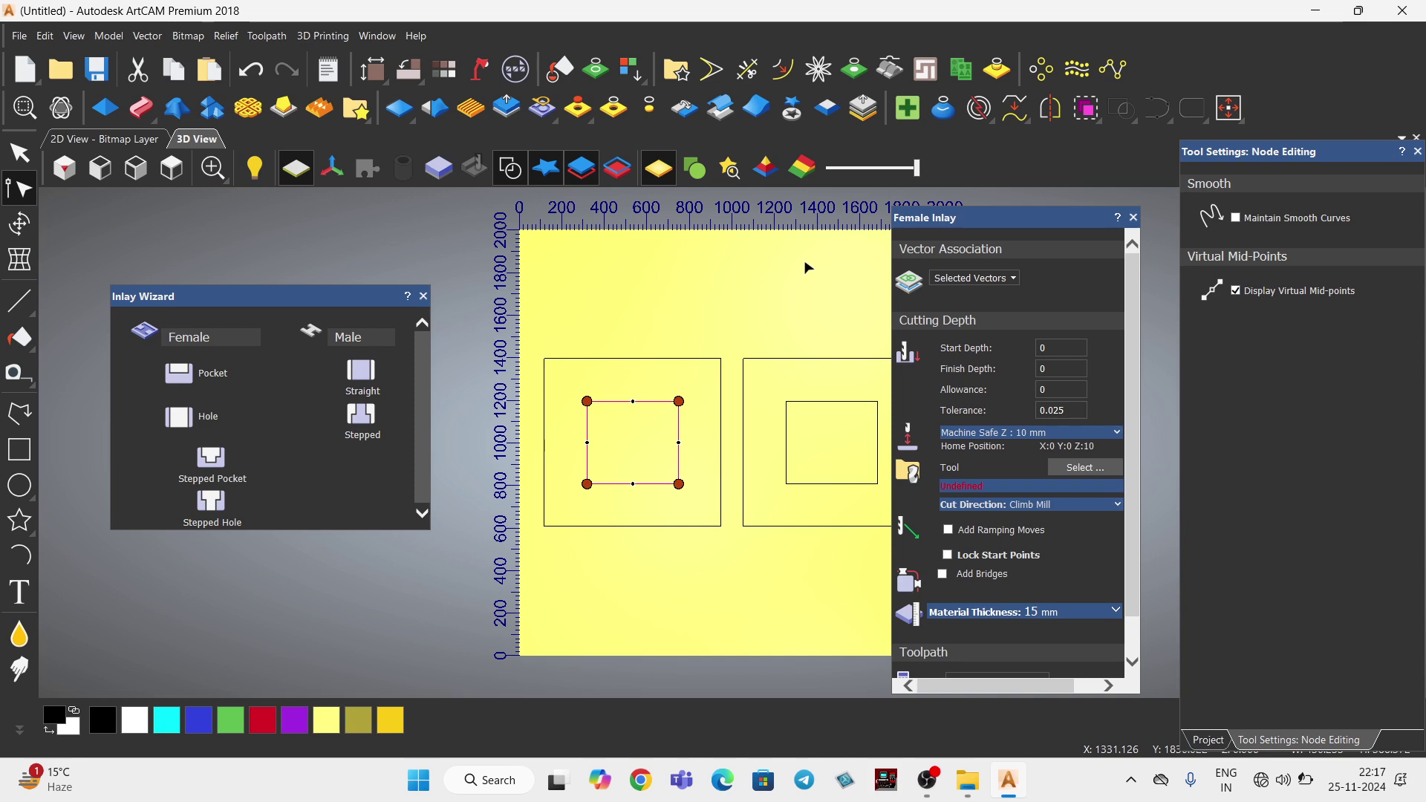
double_click(1060, 368)
type("10")
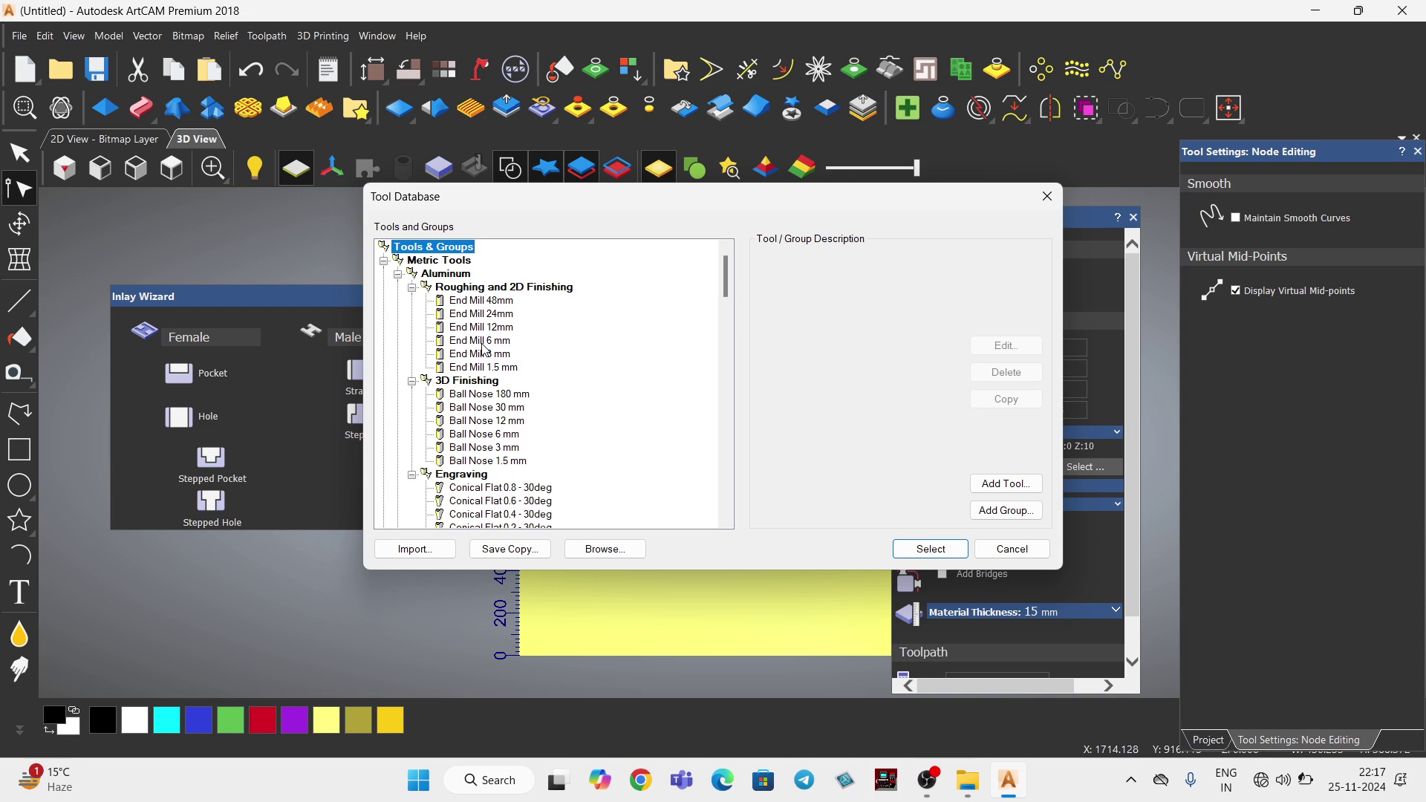
Choose End Mill 6 mm with 2 mm stepover, 5 mm stepdown, 100 mm/sec feed and plunge rates and 9000 r.p.m., and calculate the toolpath.
double_click(483, 343)
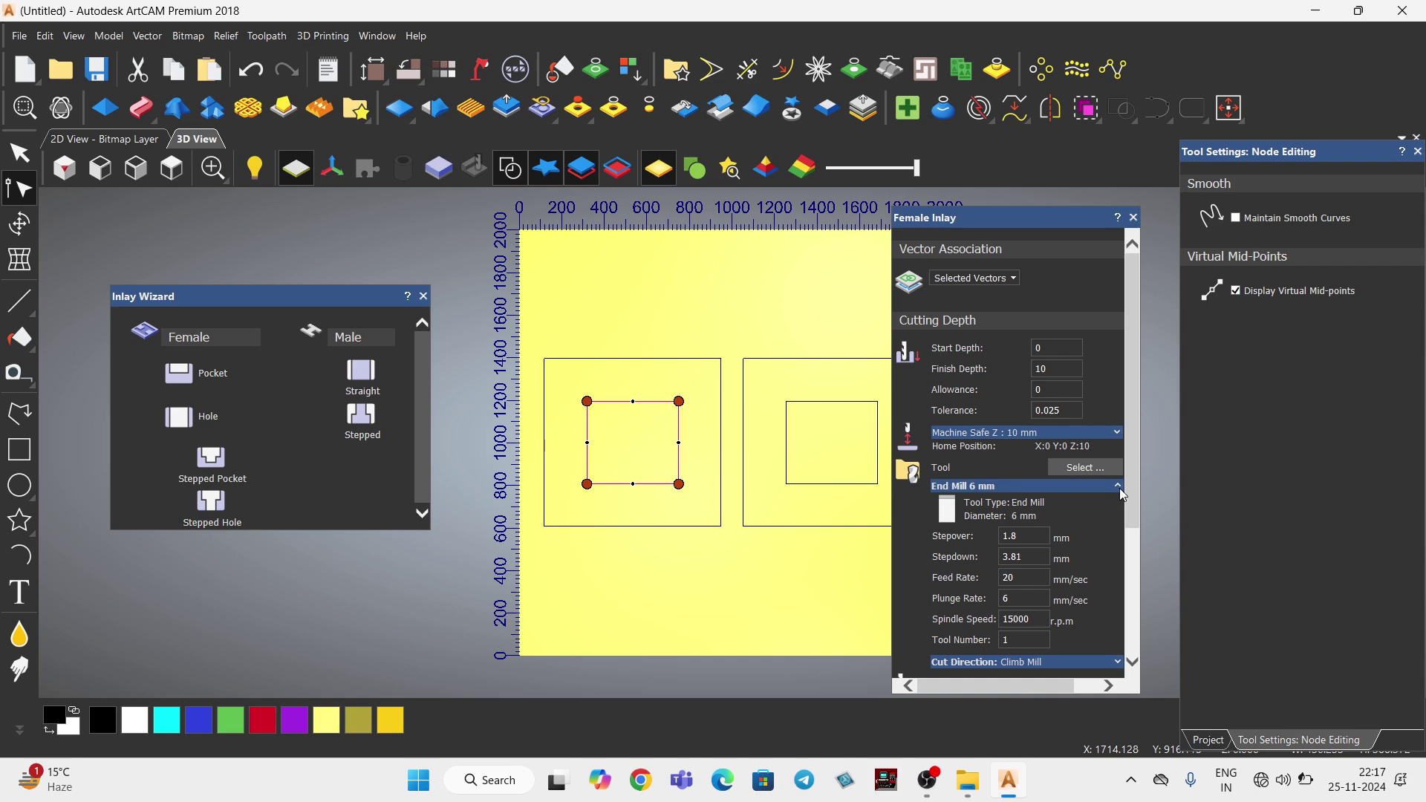
scroll(1095, 569, "down", 2)
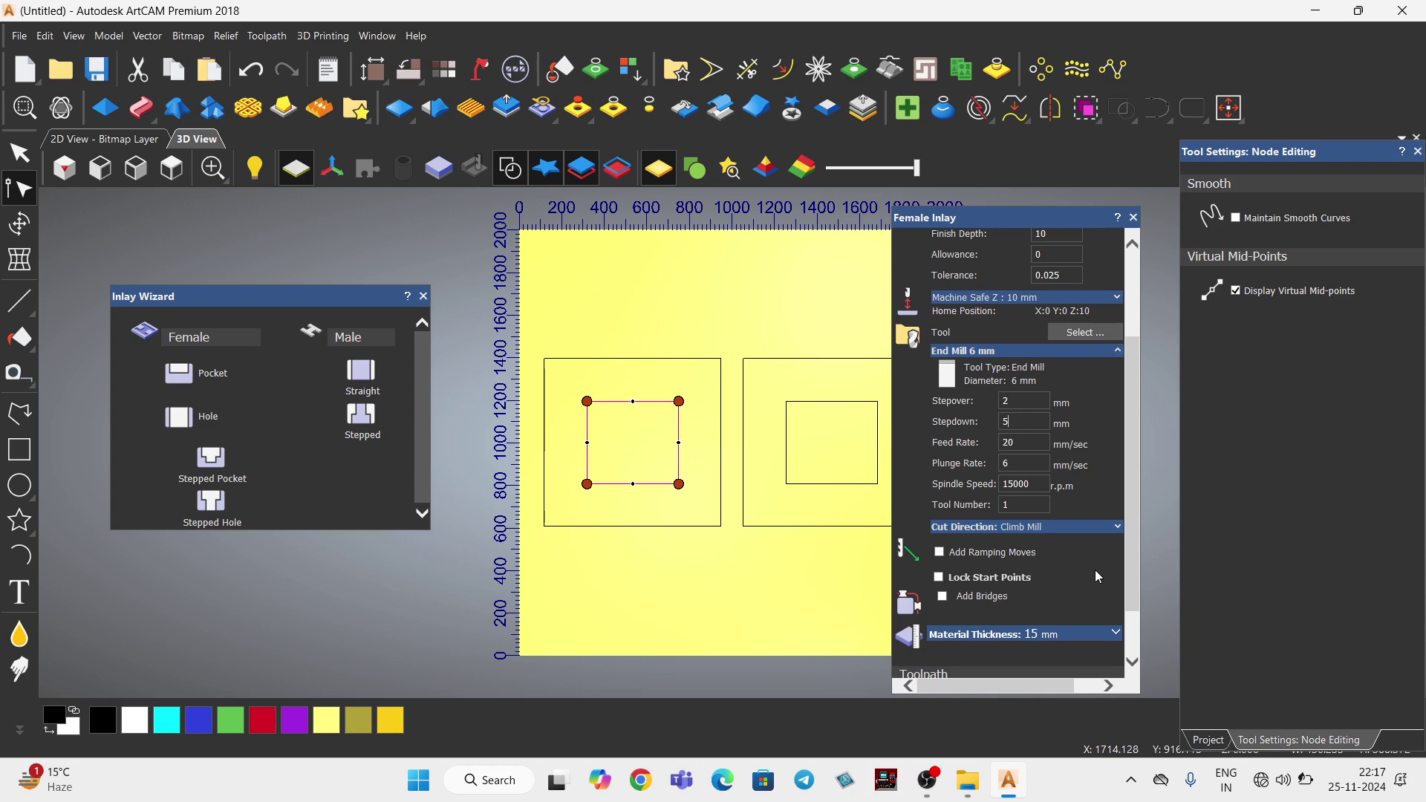
key("Return")
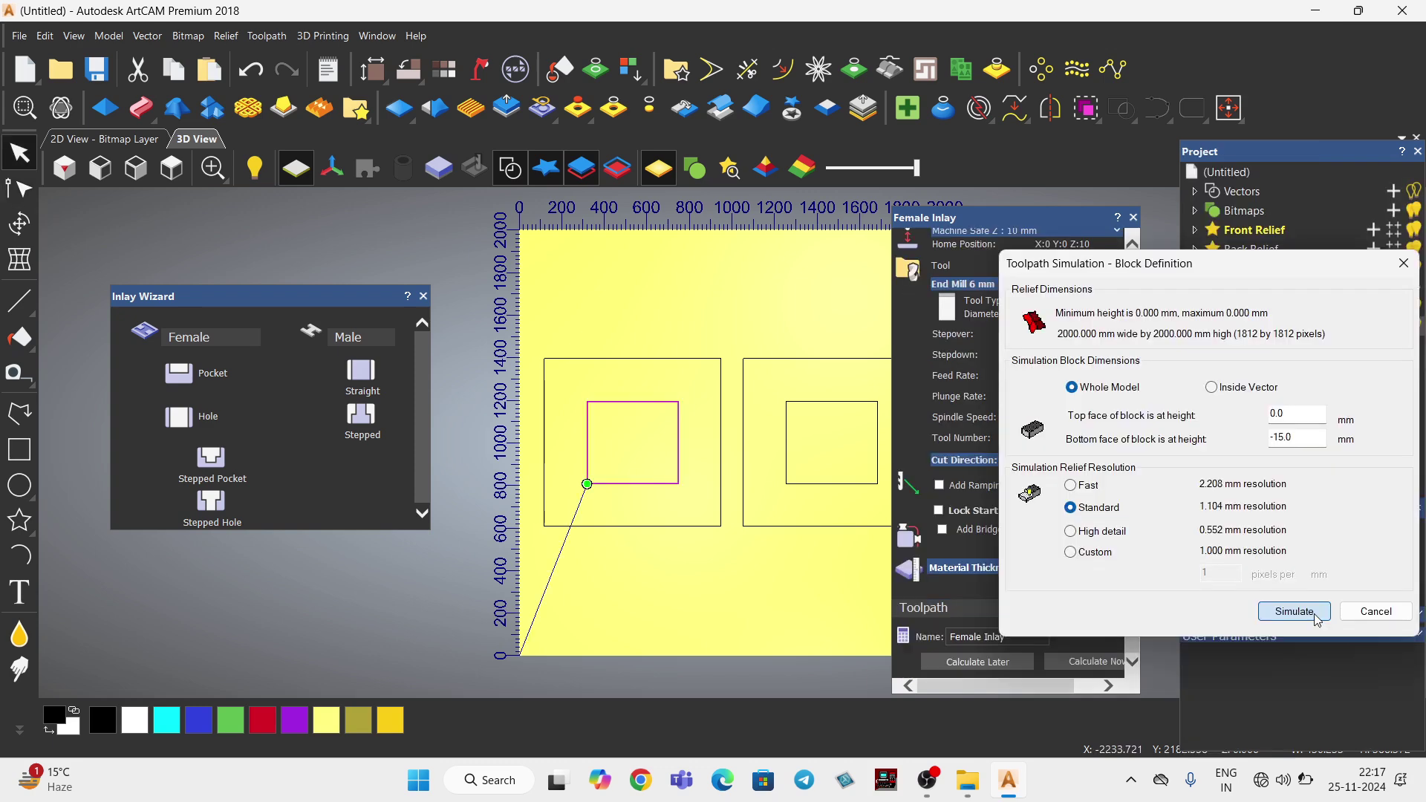
Simulate the female hole toolpath on the whole model at standard resolution and inspect the cut at the rectangle's corner.
left_click(1315, 618)
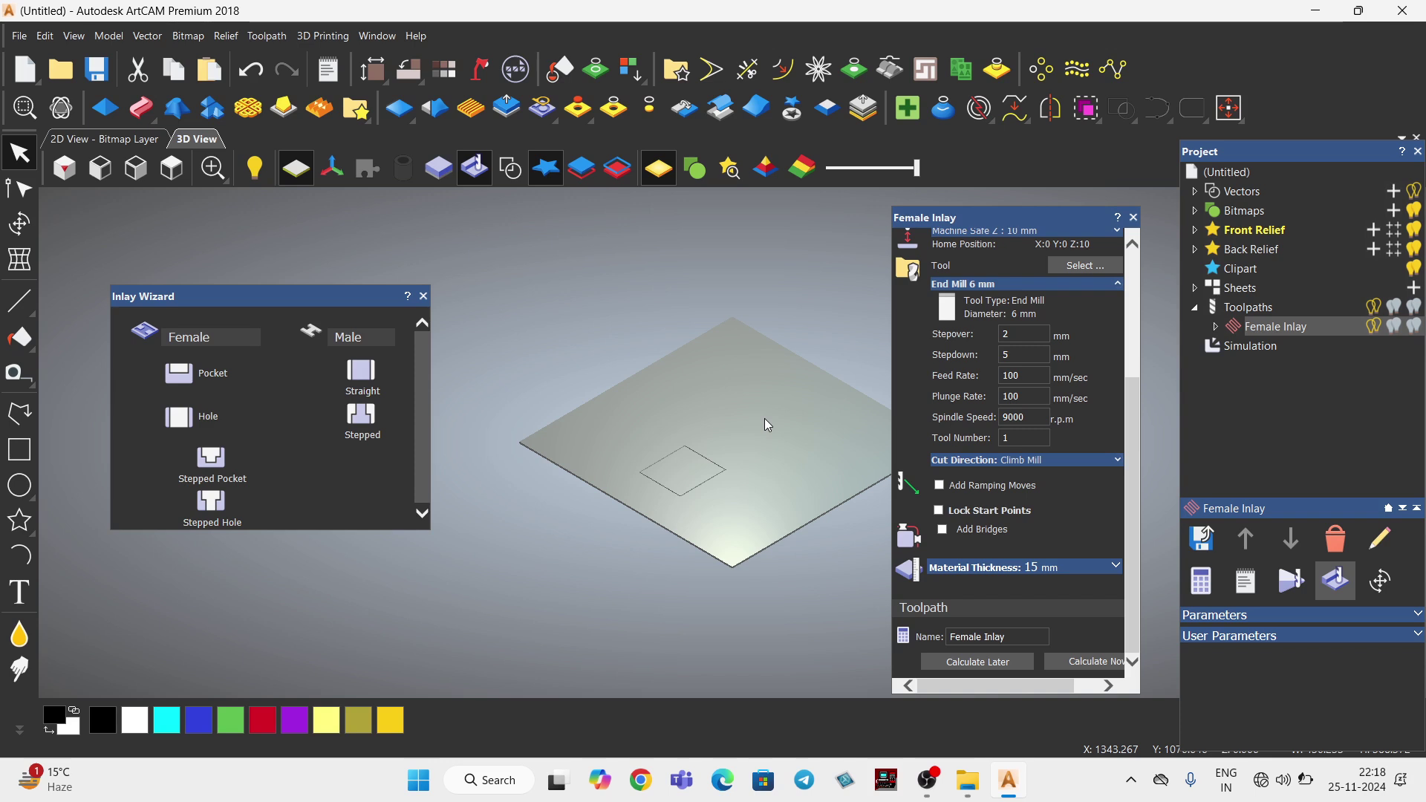
scroll(548, 580, "up", 5)
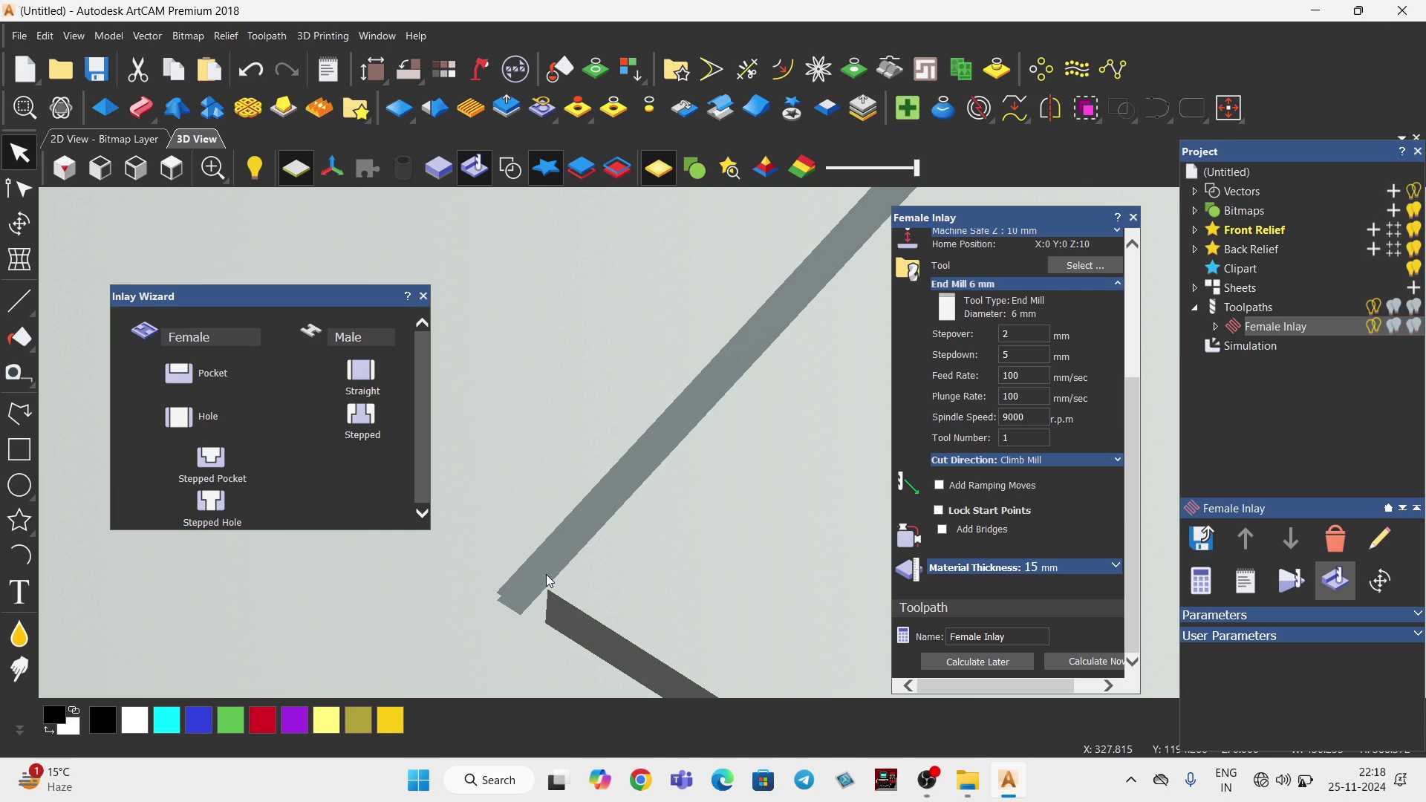
scroll(701, 511, "up", 3)
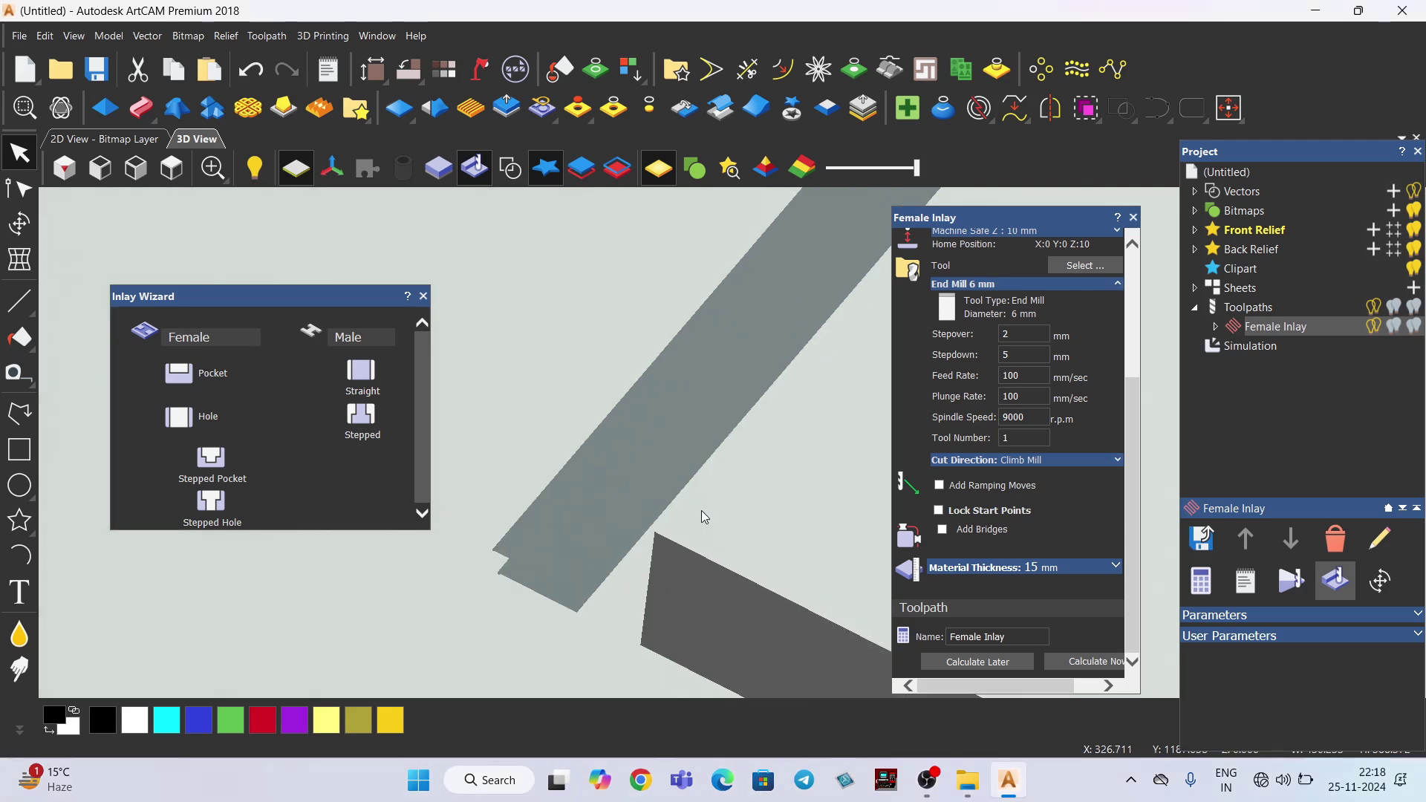
scroll(701, 511, "down", 5)
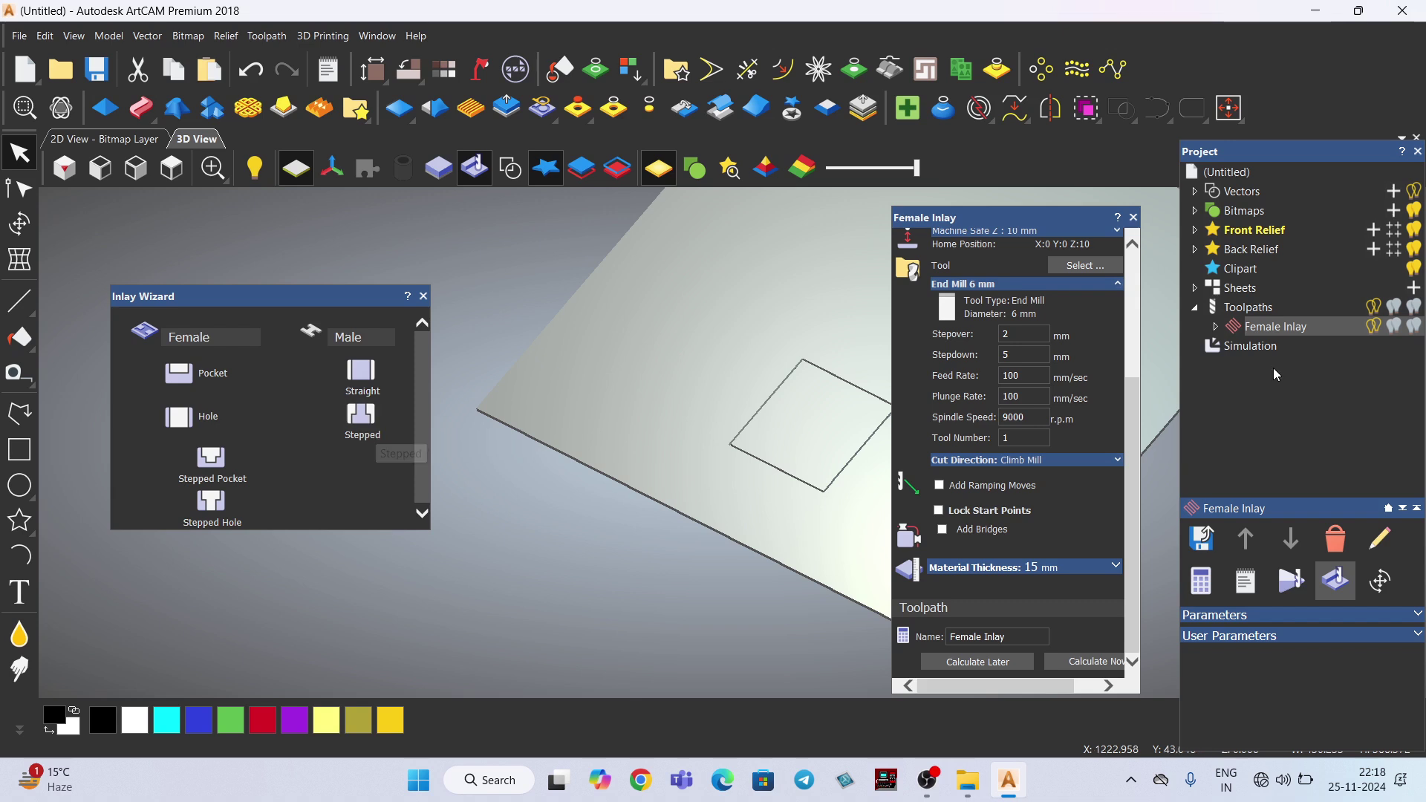
Delete the female hole toolpath and remove its simulation from the project.
left_click(1347, 551)
left_click(1279, 494)
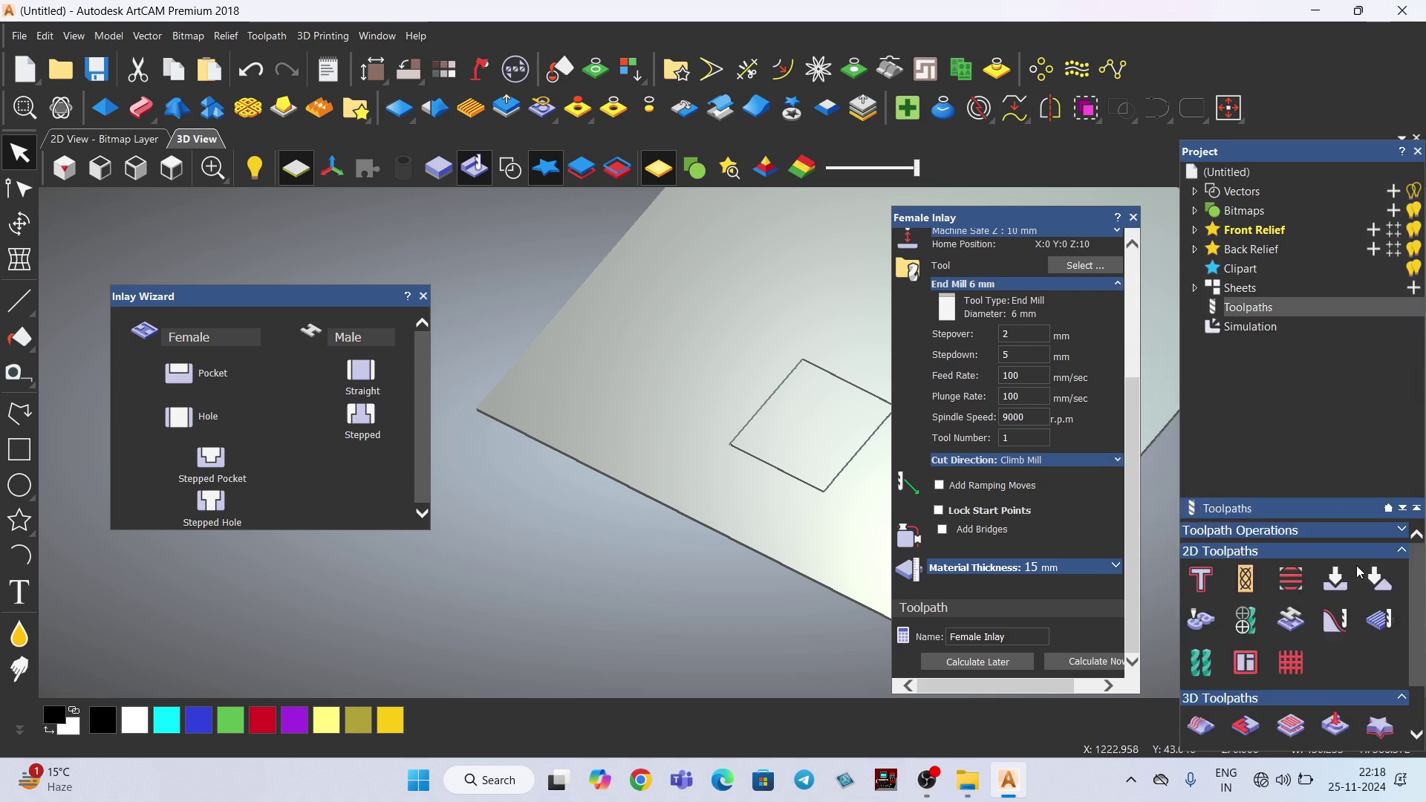
left_click(1244, 327)
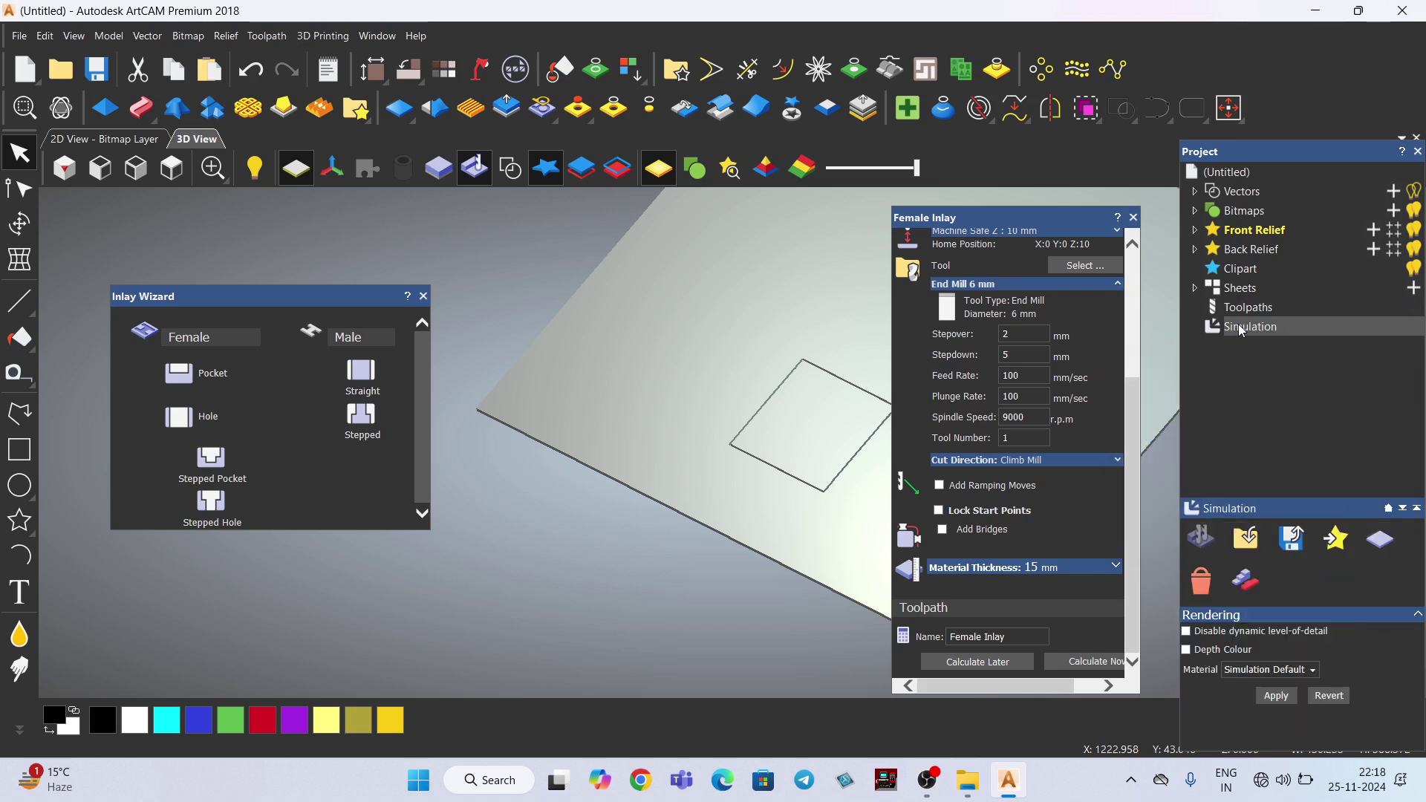
left_click(1203, 582)
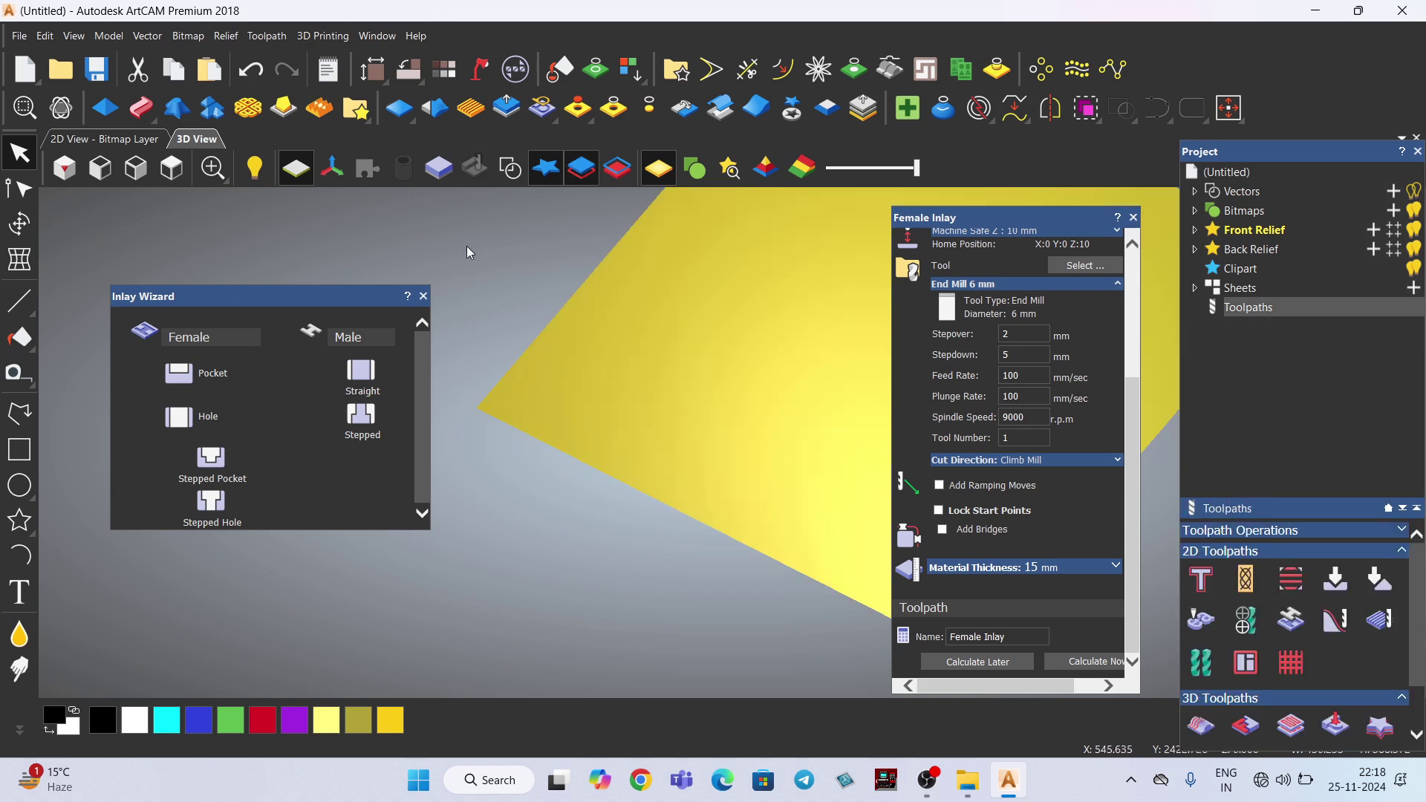
Show the vectors from above and start a female Stepped Pocket toolpath for the left pair's inner rectangle with finish depth 10.
left_click(509, 169)
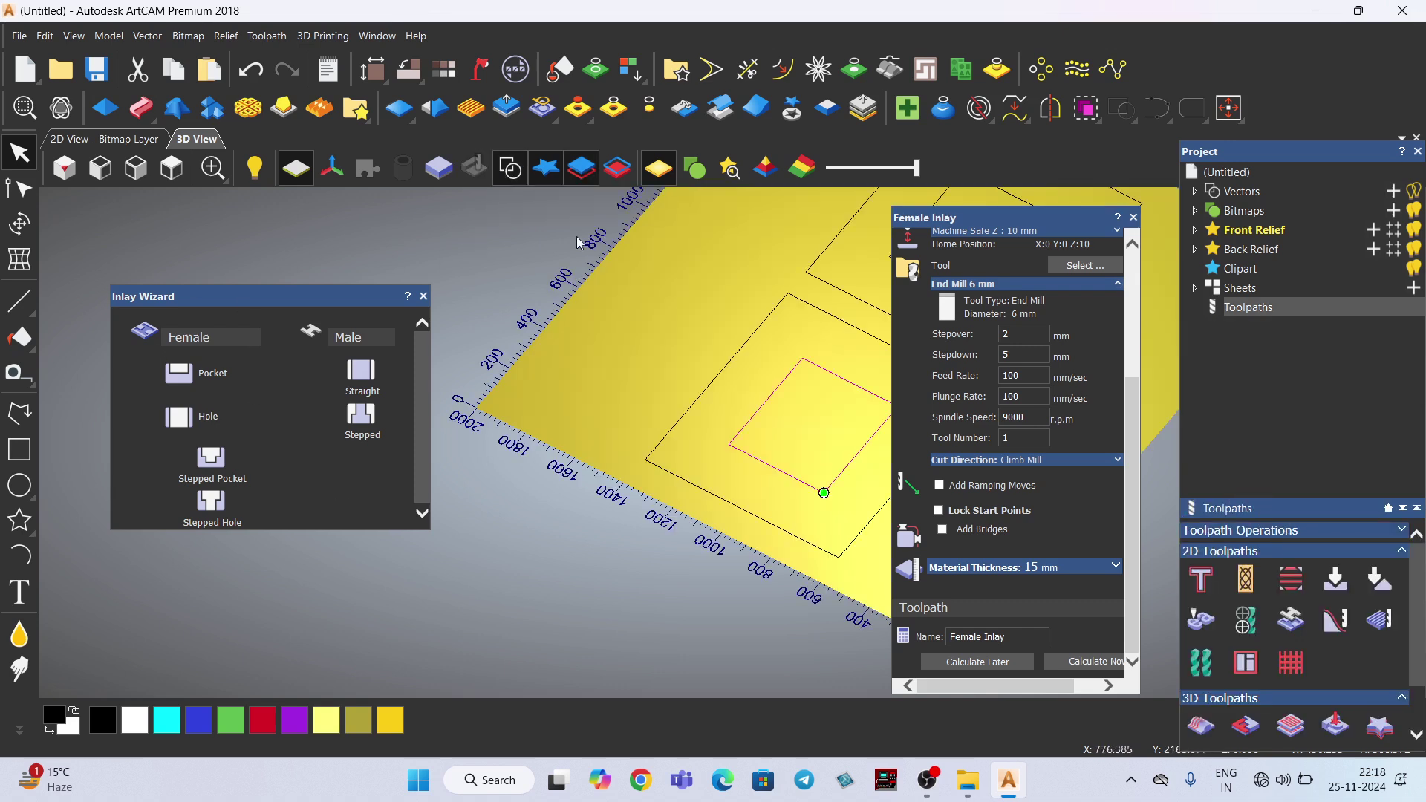
left_click(172, 169)
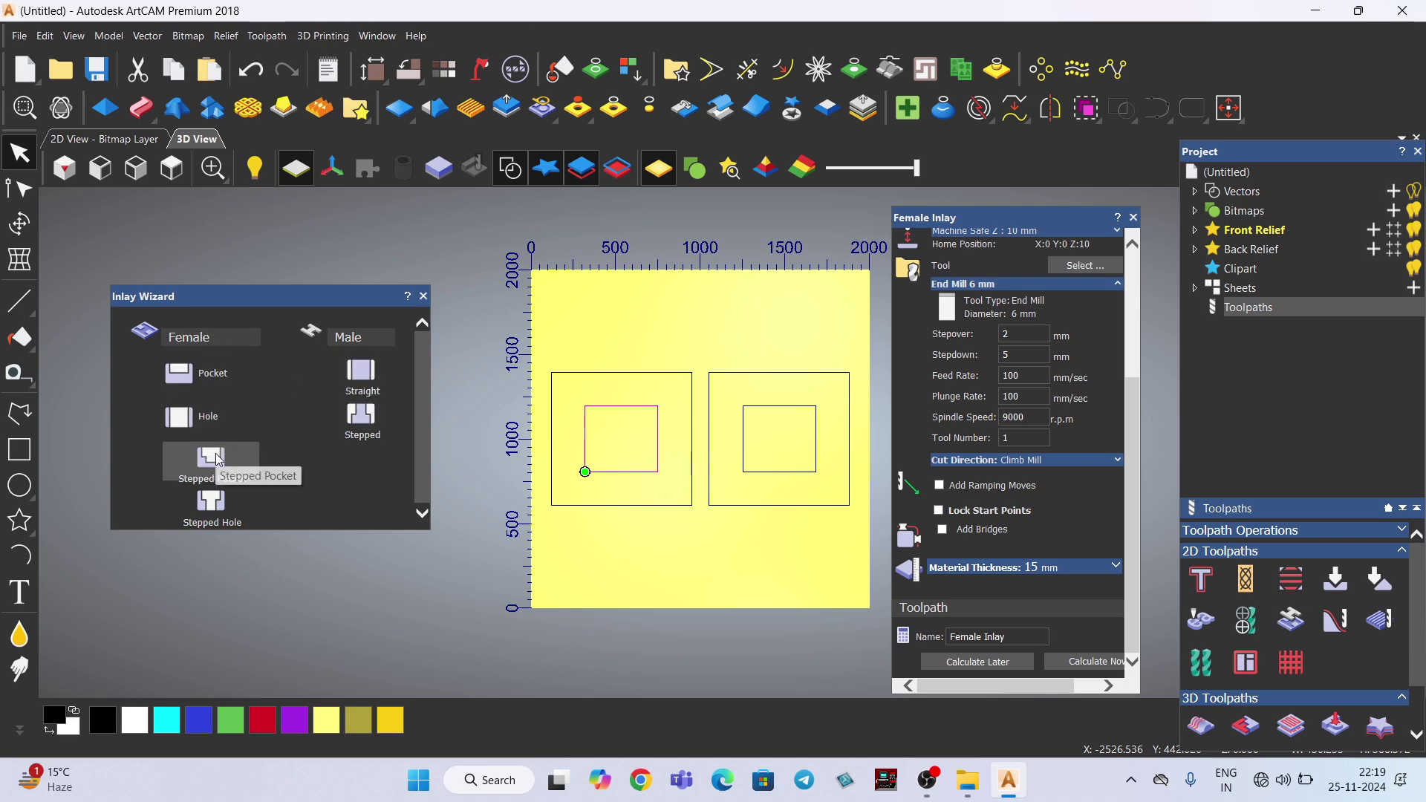
left_click(941, 793)
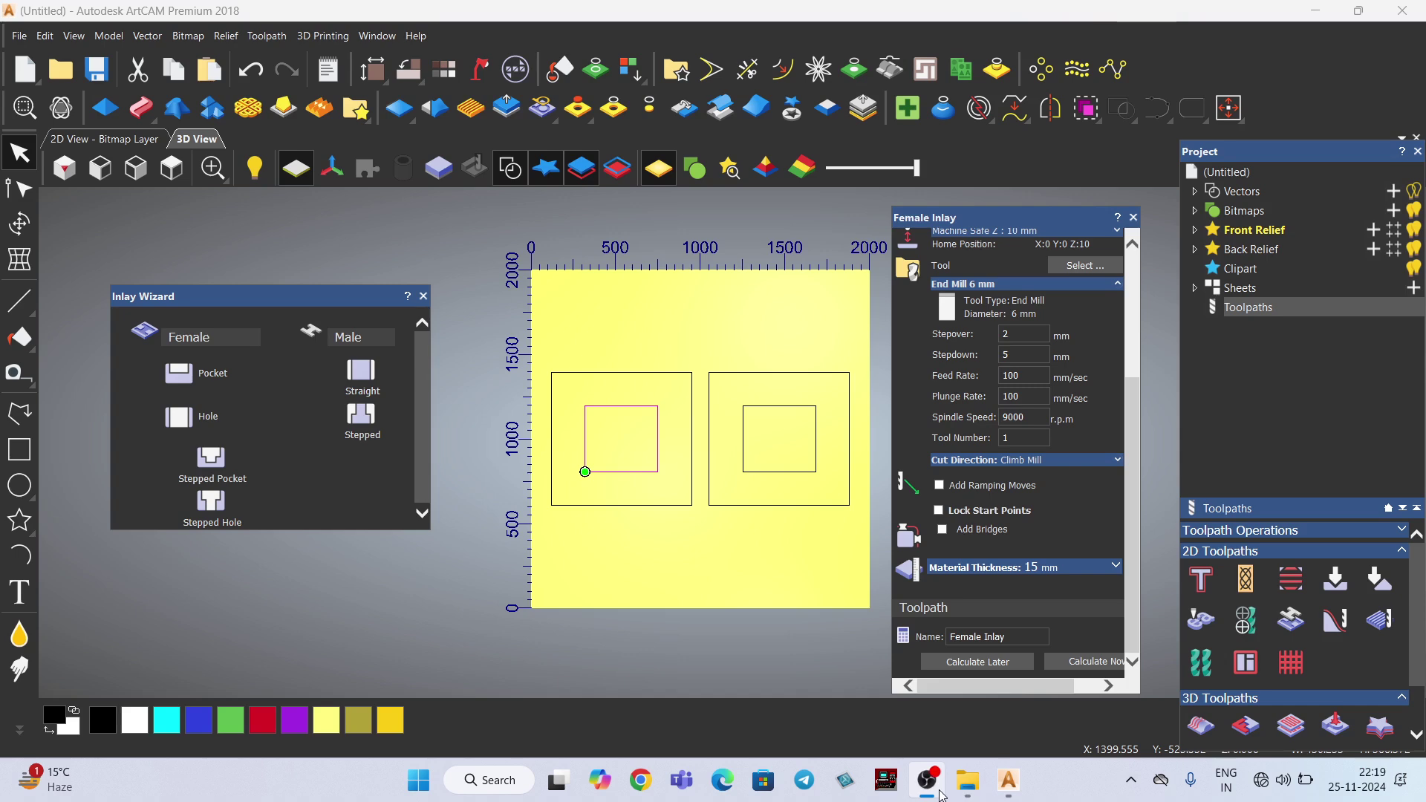
left_click(1008, 780)
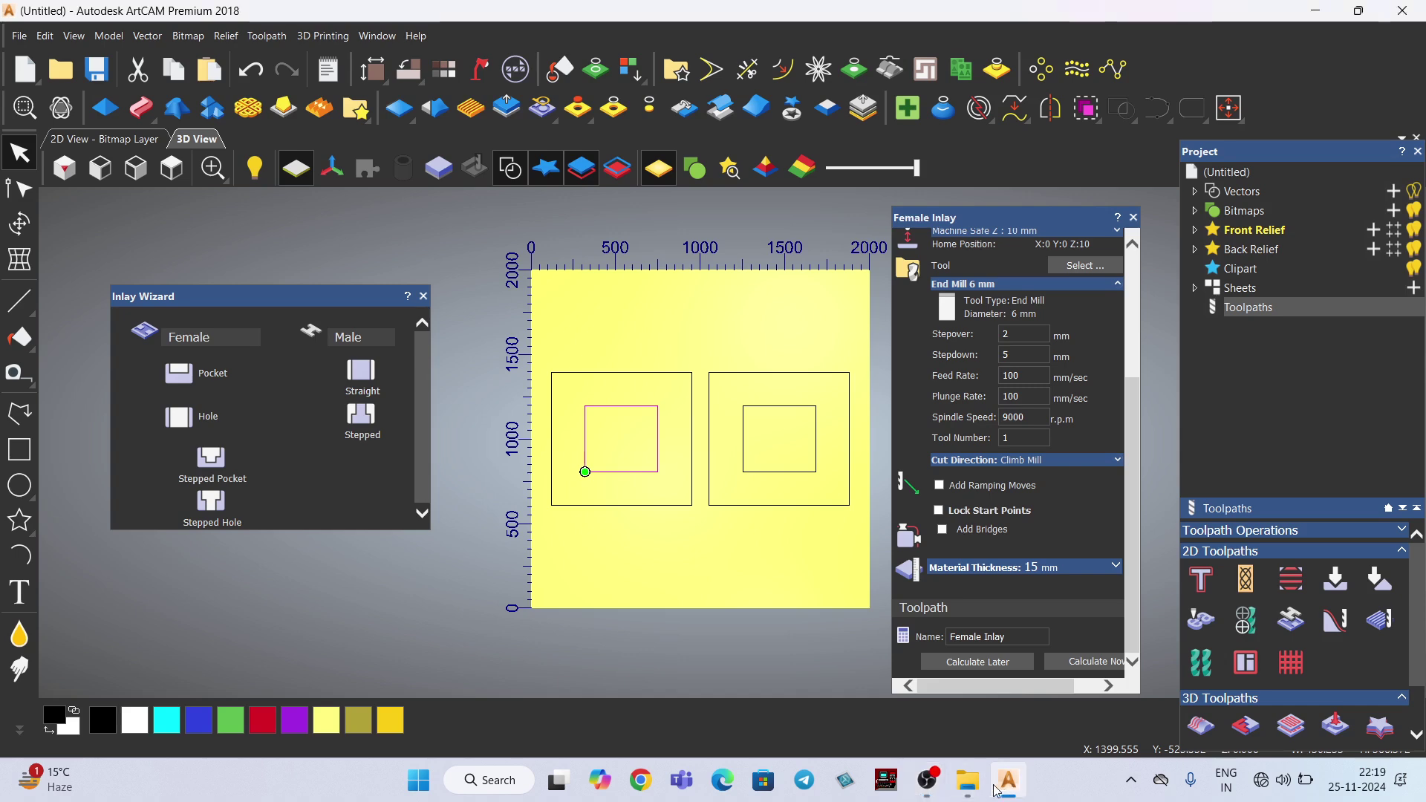
left_click(216, 473)
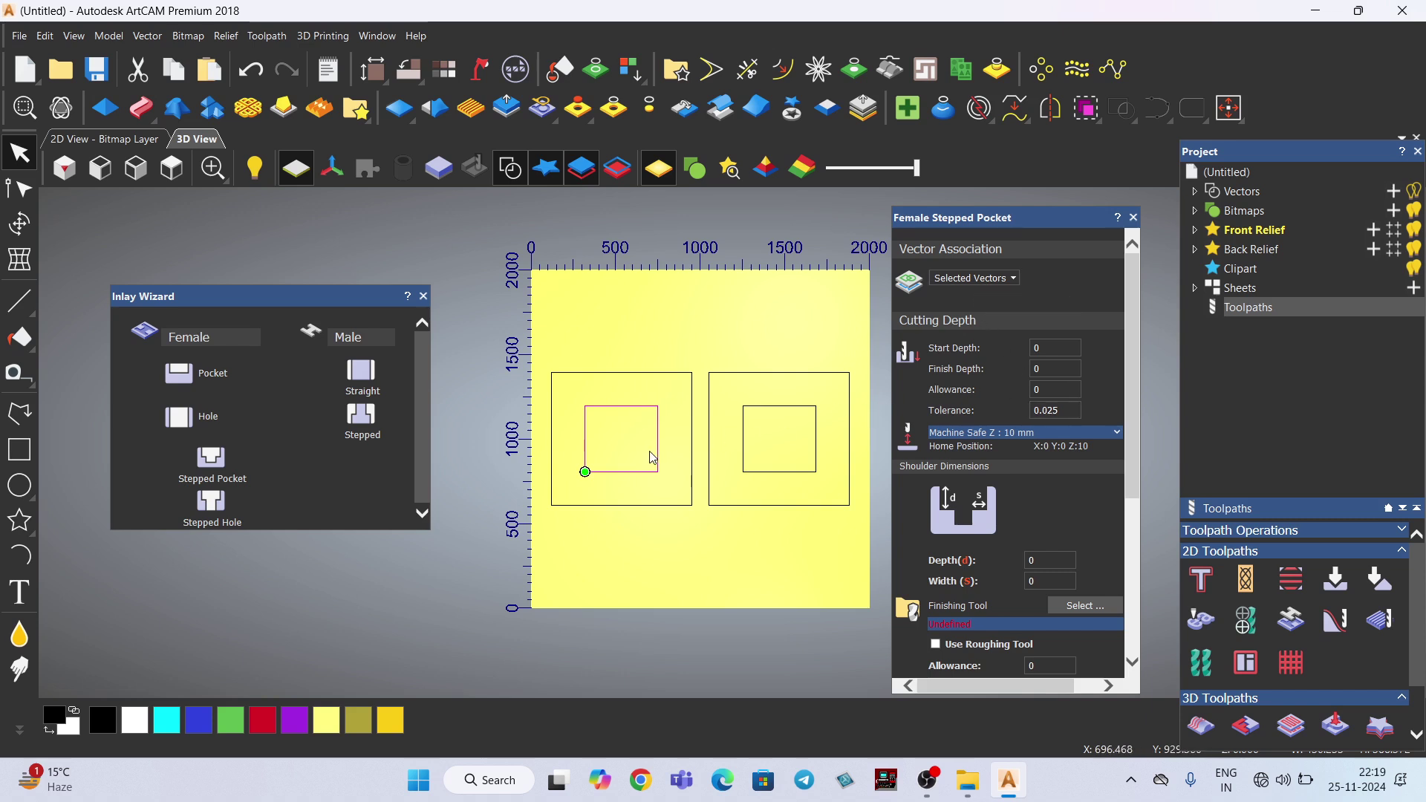
double_click(1055, 369)
scroll(1066, 509, "down", 2)
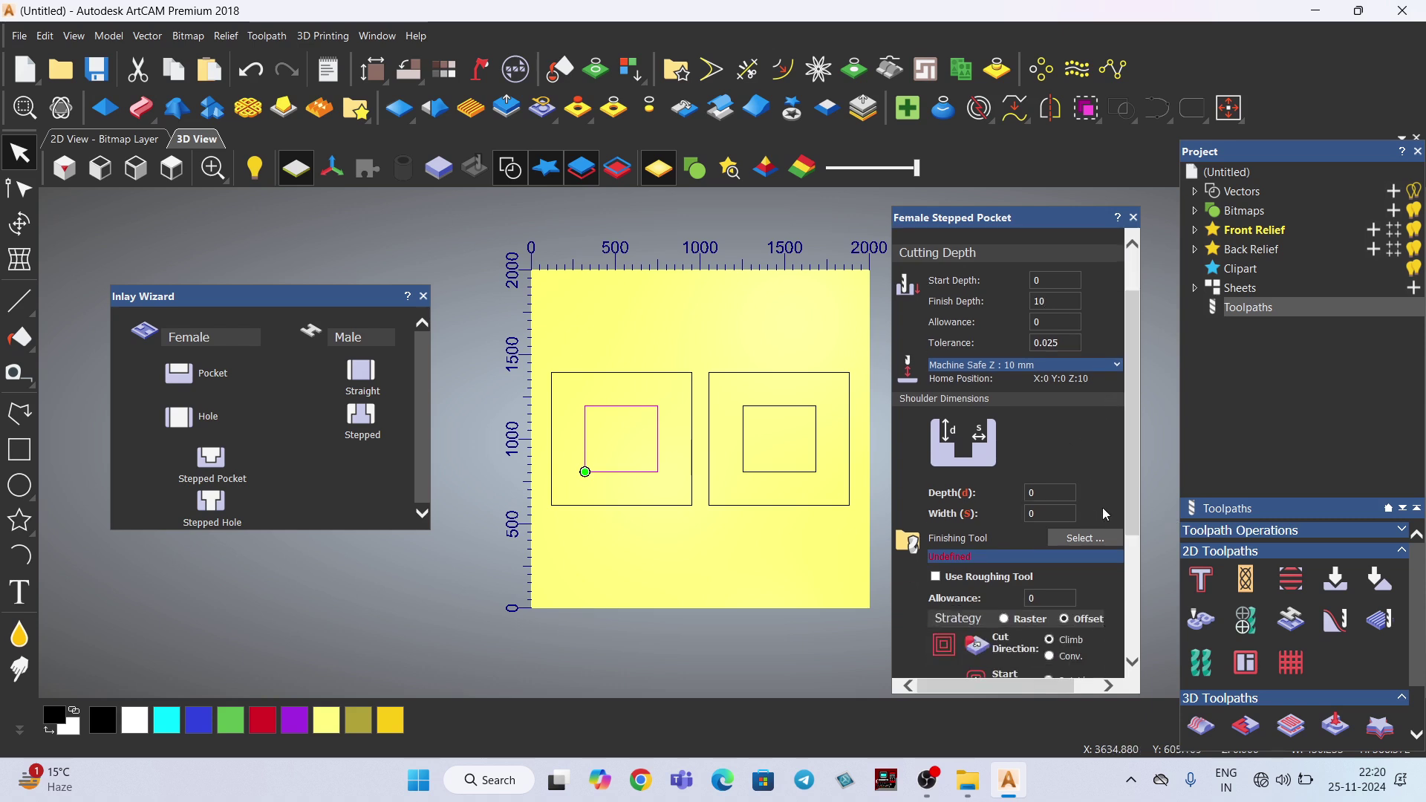
Set the stepped pocket's shoulder dimensions to depth 5 and width 8.
scroll(1049, 425, "down", 2)
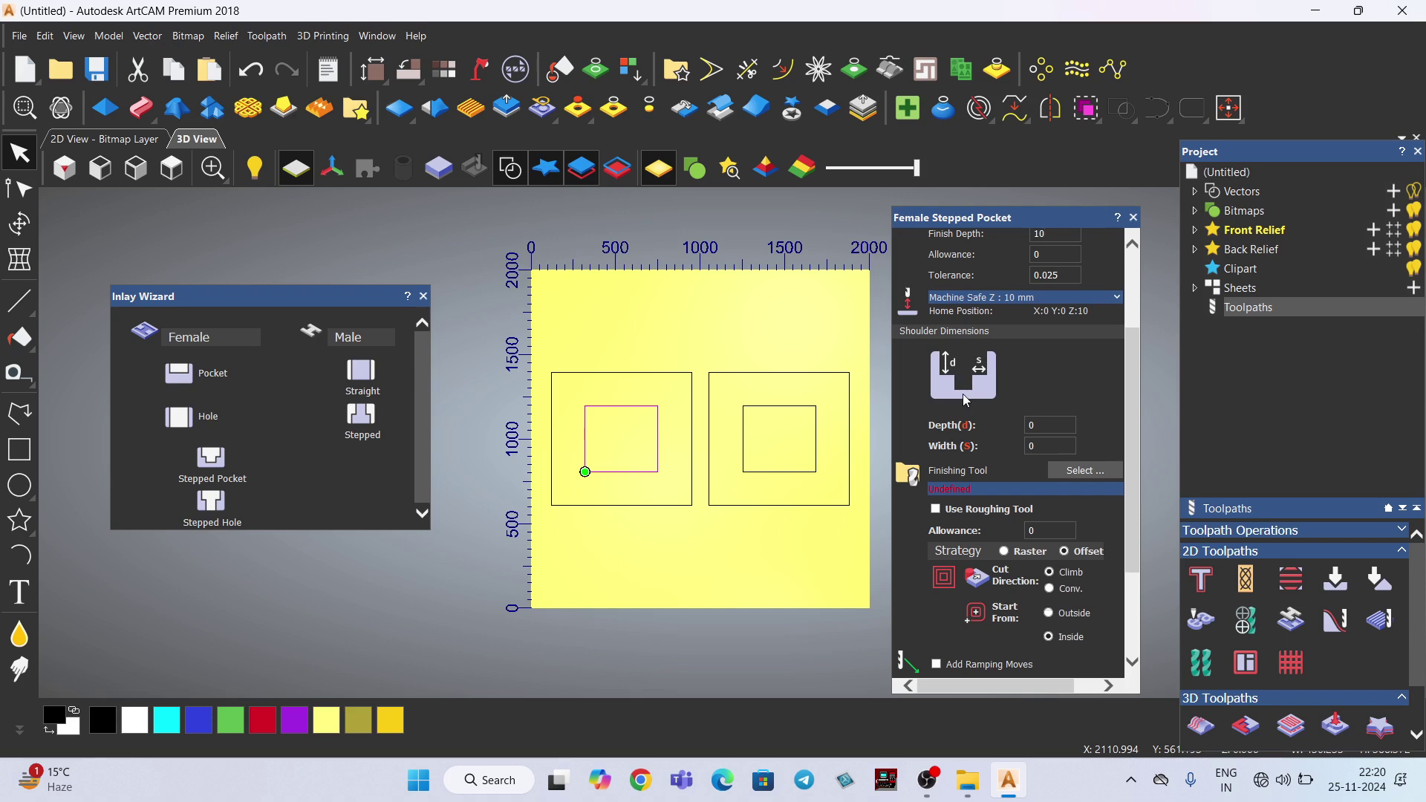
double_click(1053, 426)
type("5")
key("Tab")
Choose End Mill 6 mm from the Aluminum Roughing and 2D Finishing group as the stepped pocket's finishing tool.
left_click(1080, 472)
left_click(484, 341)
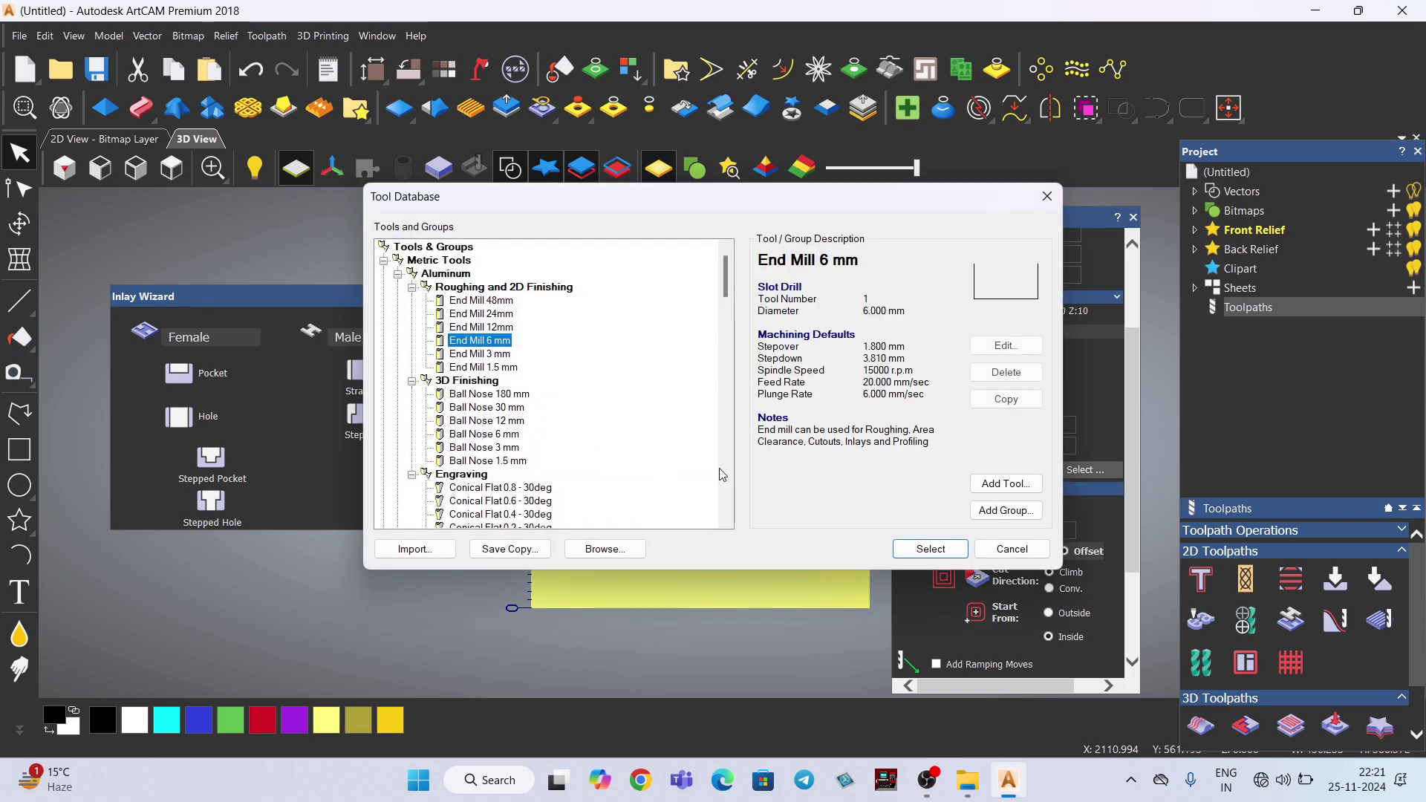
left_click(931, 549)
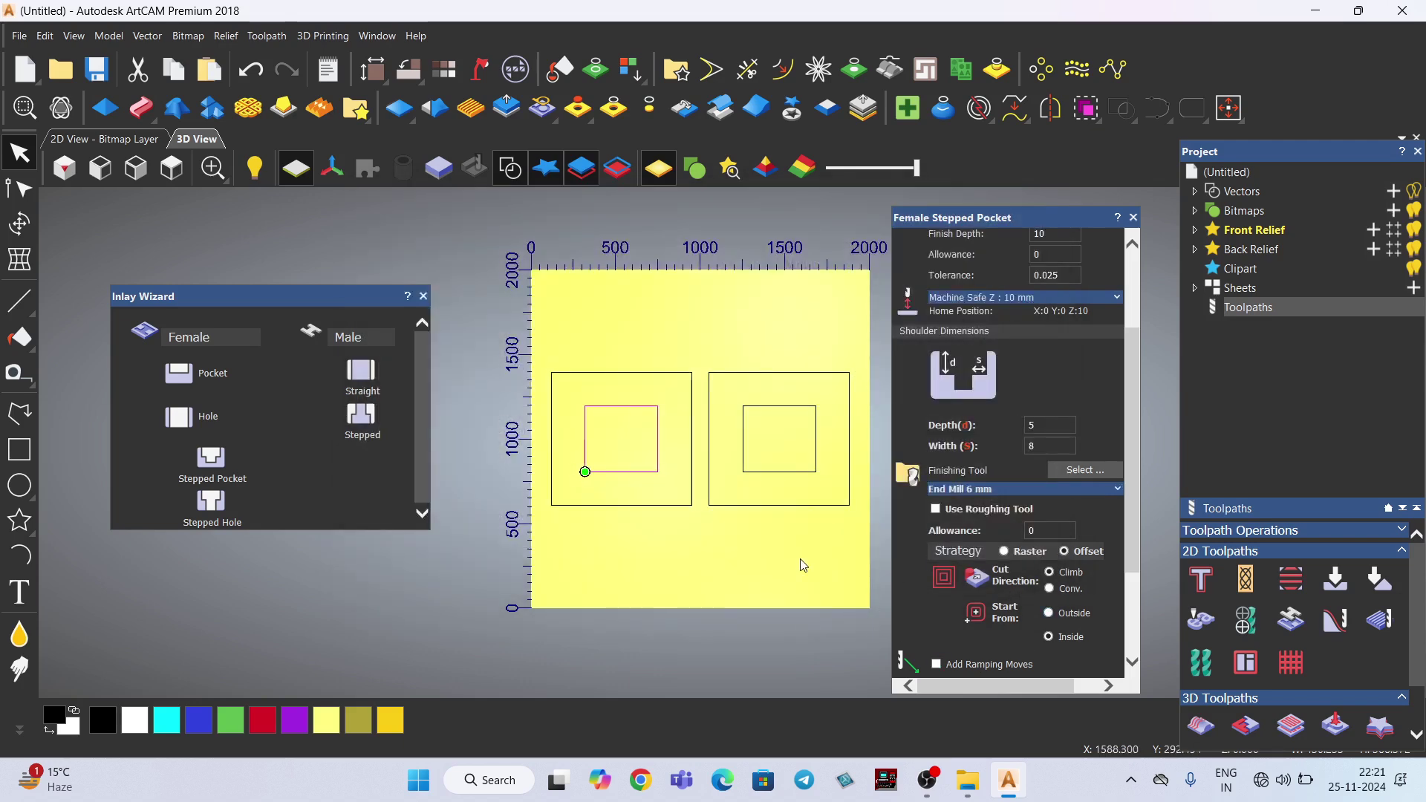
Set the finishing tool to 2 mm stepover, 5 mm stepdown, 100 mm/sec feed and plunge rates and 9000 r.p.m., and calculate the stepped pocket toolpath.
left_click(1117, 489)
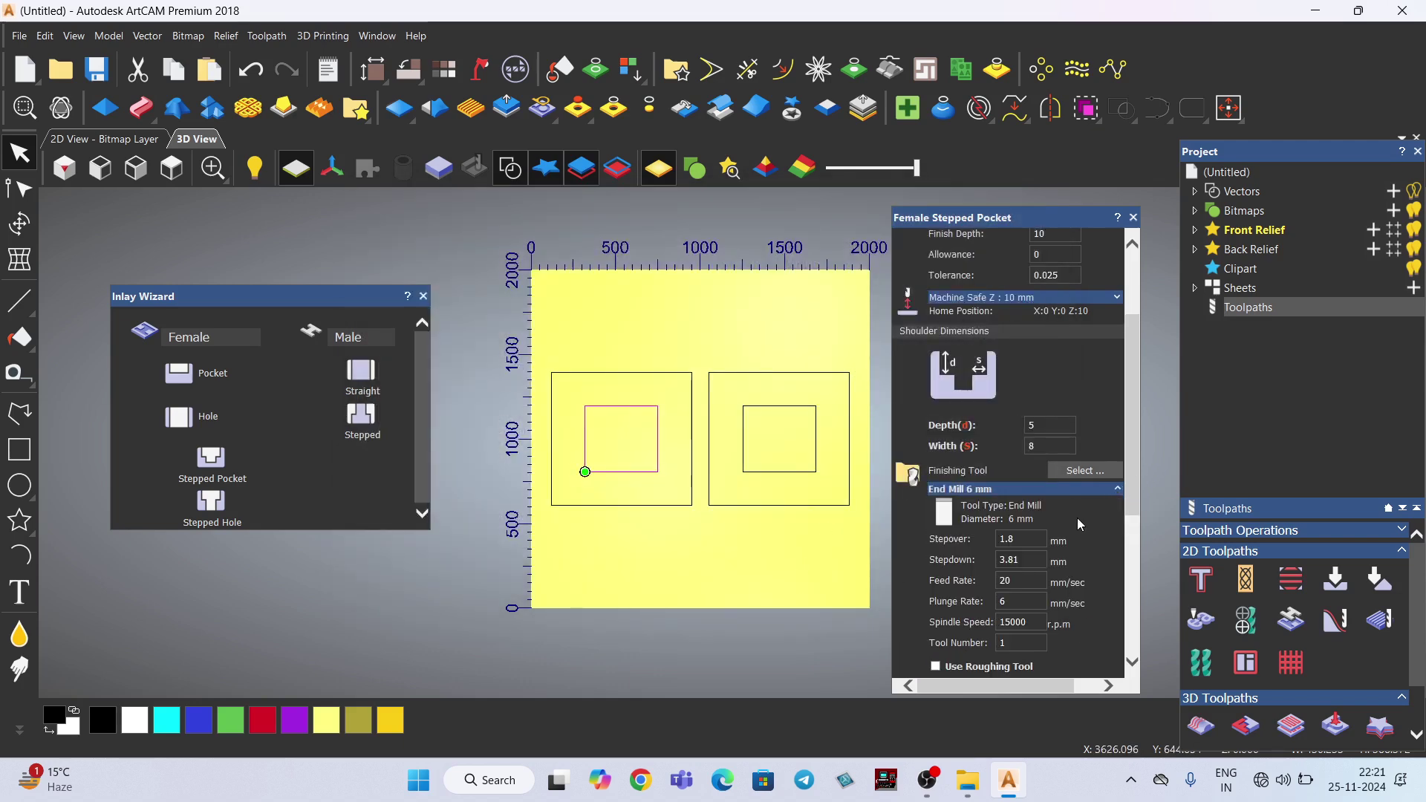
left_click(1022, 539)
key("Tab")
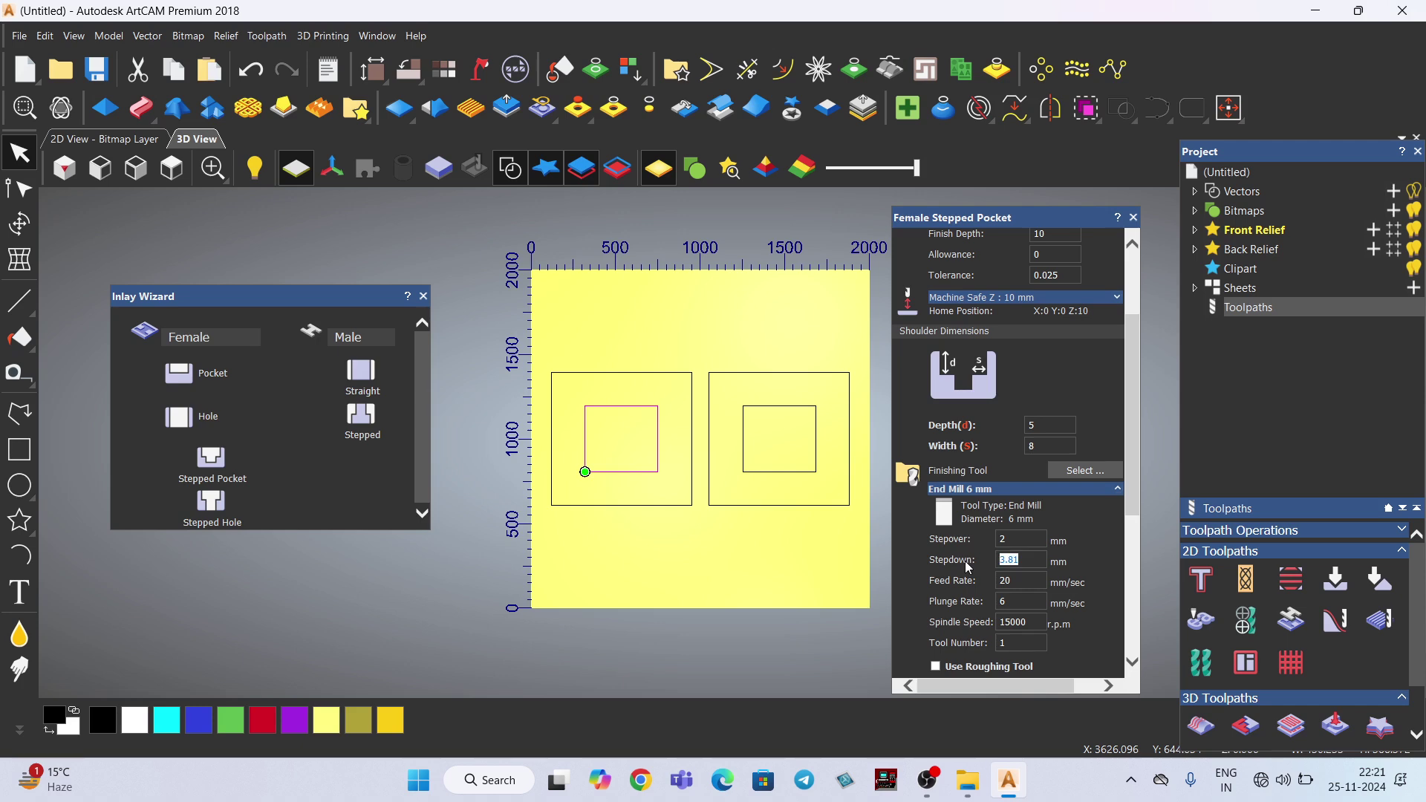
key("Tab")
type("100")
double_click(1027, 600)
type("100")
key("Tab")
type("9000")
scroll(1069, 591, "down", 5)
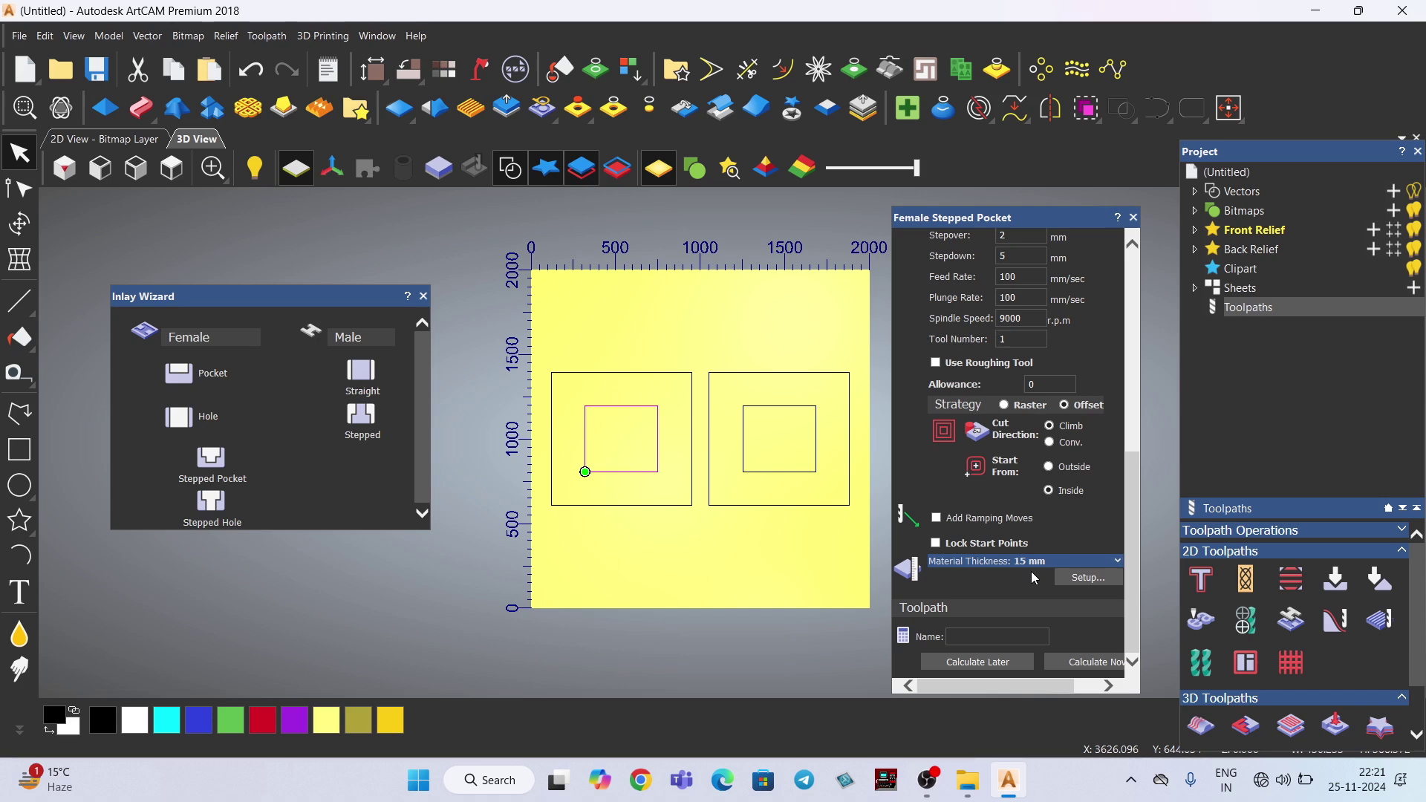
left_click(1091, 664)
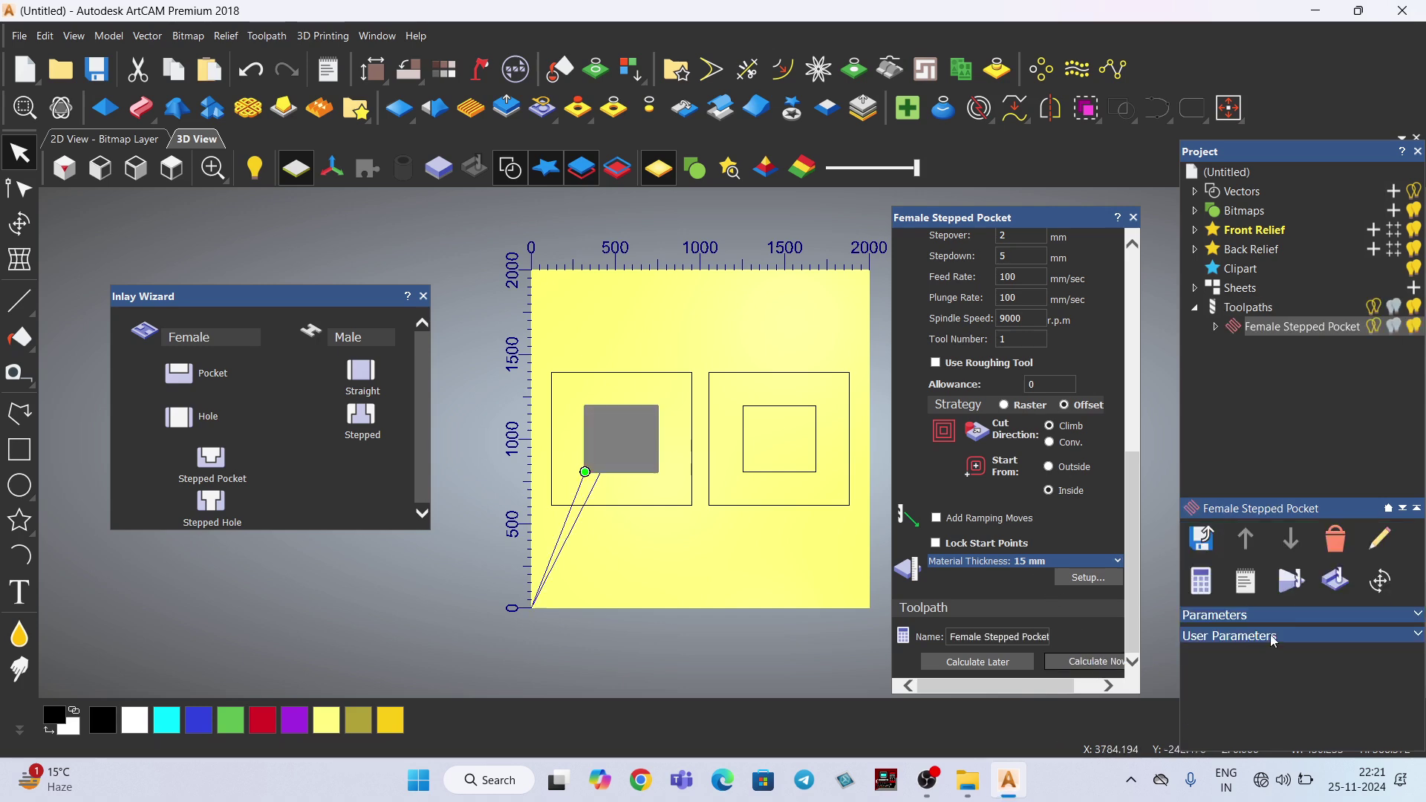
Simulate the stepped pocket toolpath on the whole model at standard resolution and compare the cut's corner with the shoulder settings.
left_click(1327, 587)
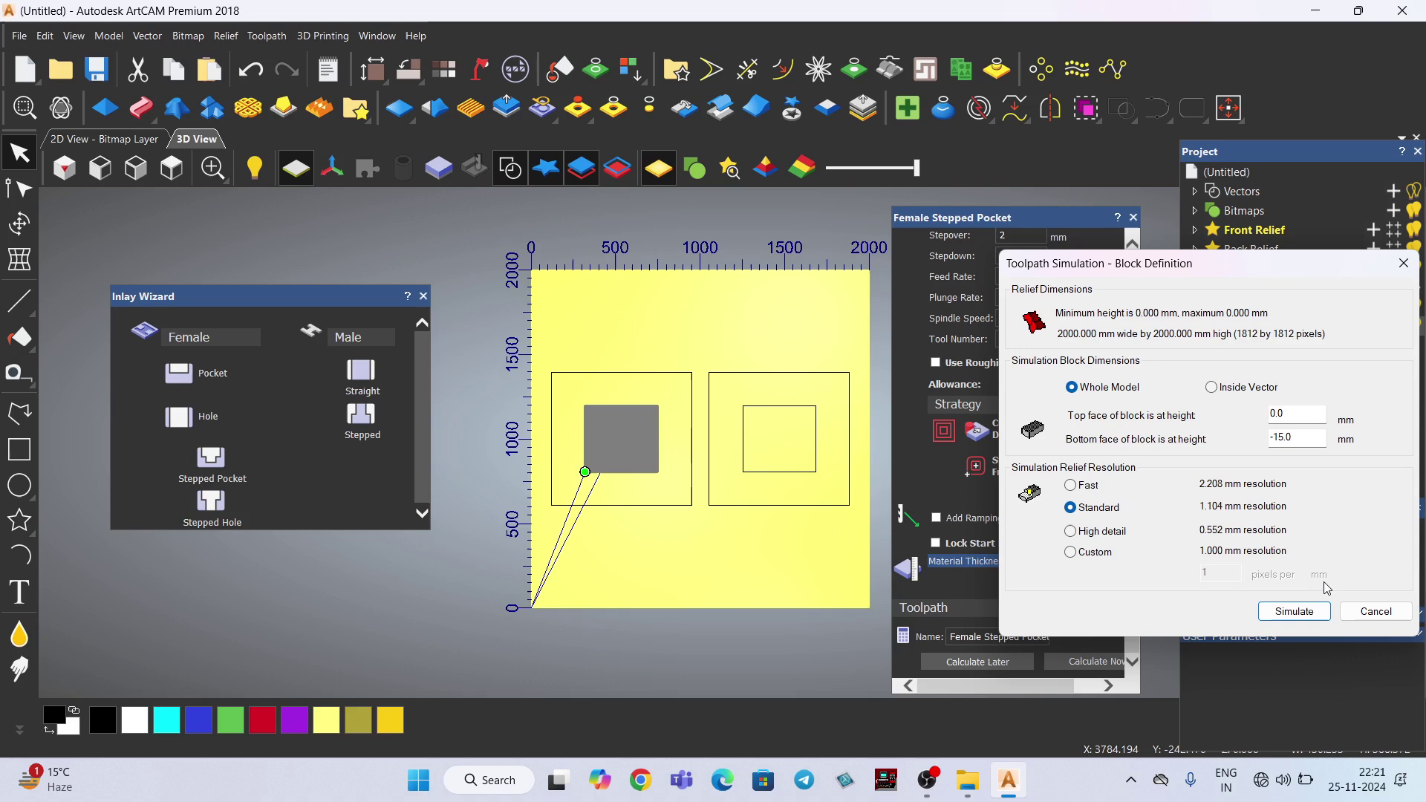
left_click(1295, 609)
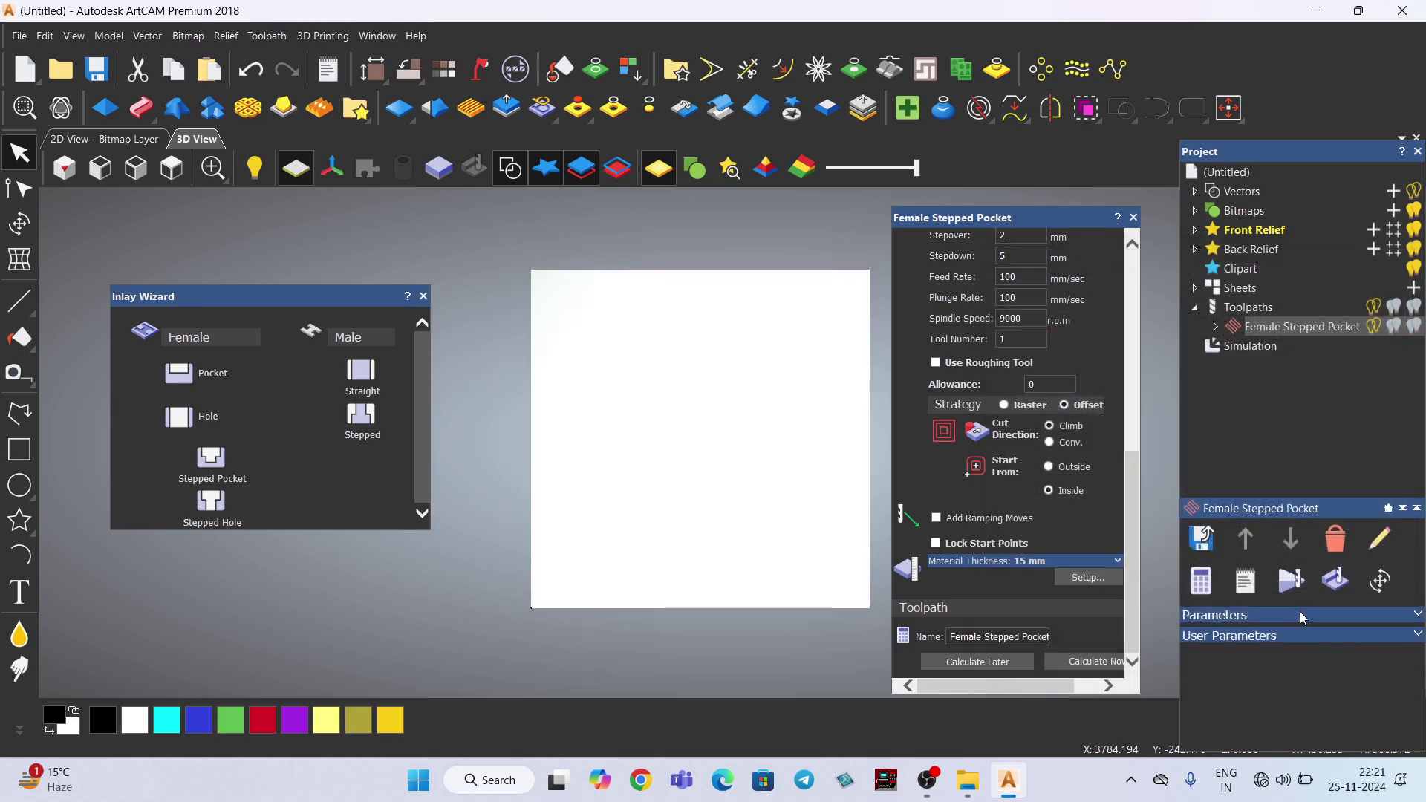
left_click(64, 169)
scroll(723, 476, "up", 3)
scroll(570, 309, "up", 2)
scroll(589, 394, "up", 2)
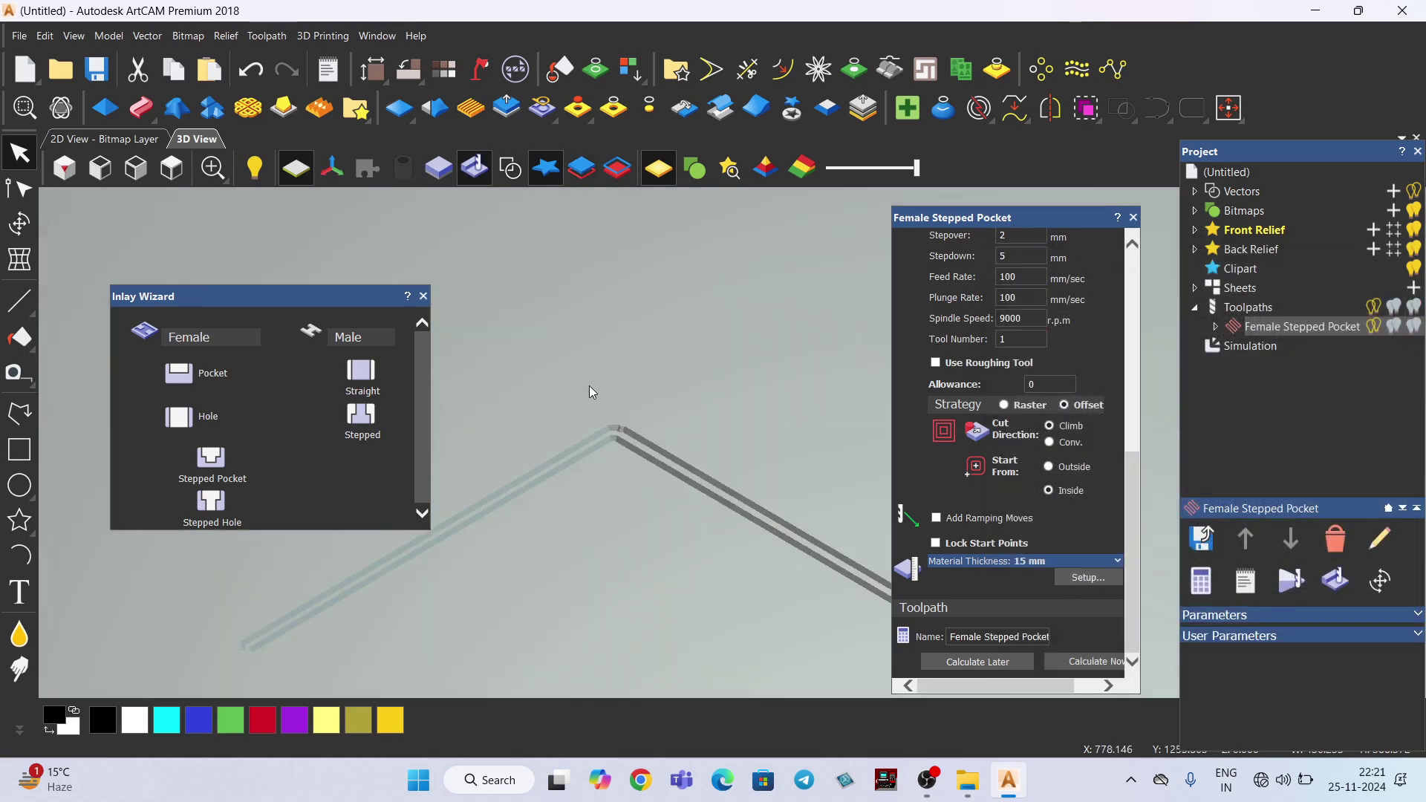
scroll(652, 506, "up", 4)
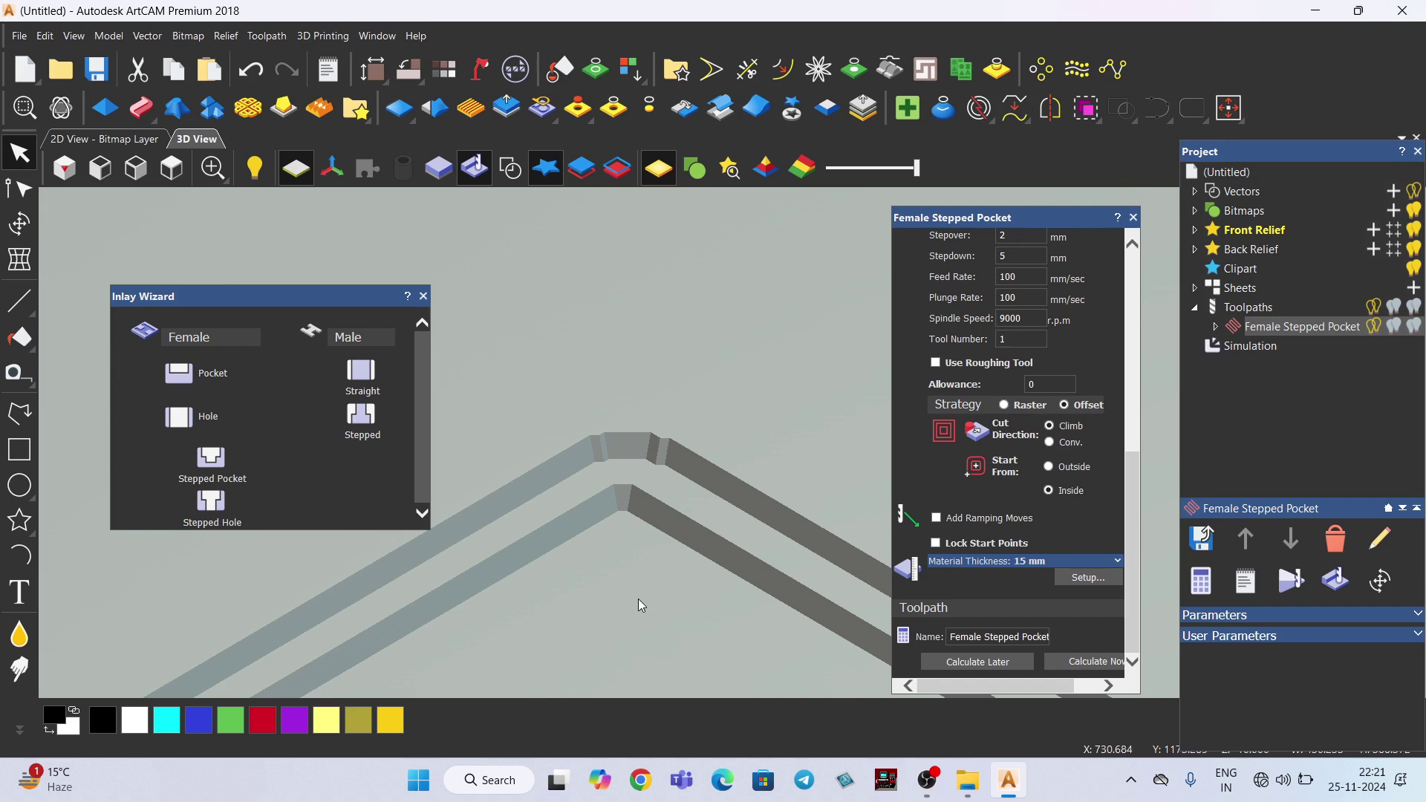
scroll(1016, 462, "up", 10)
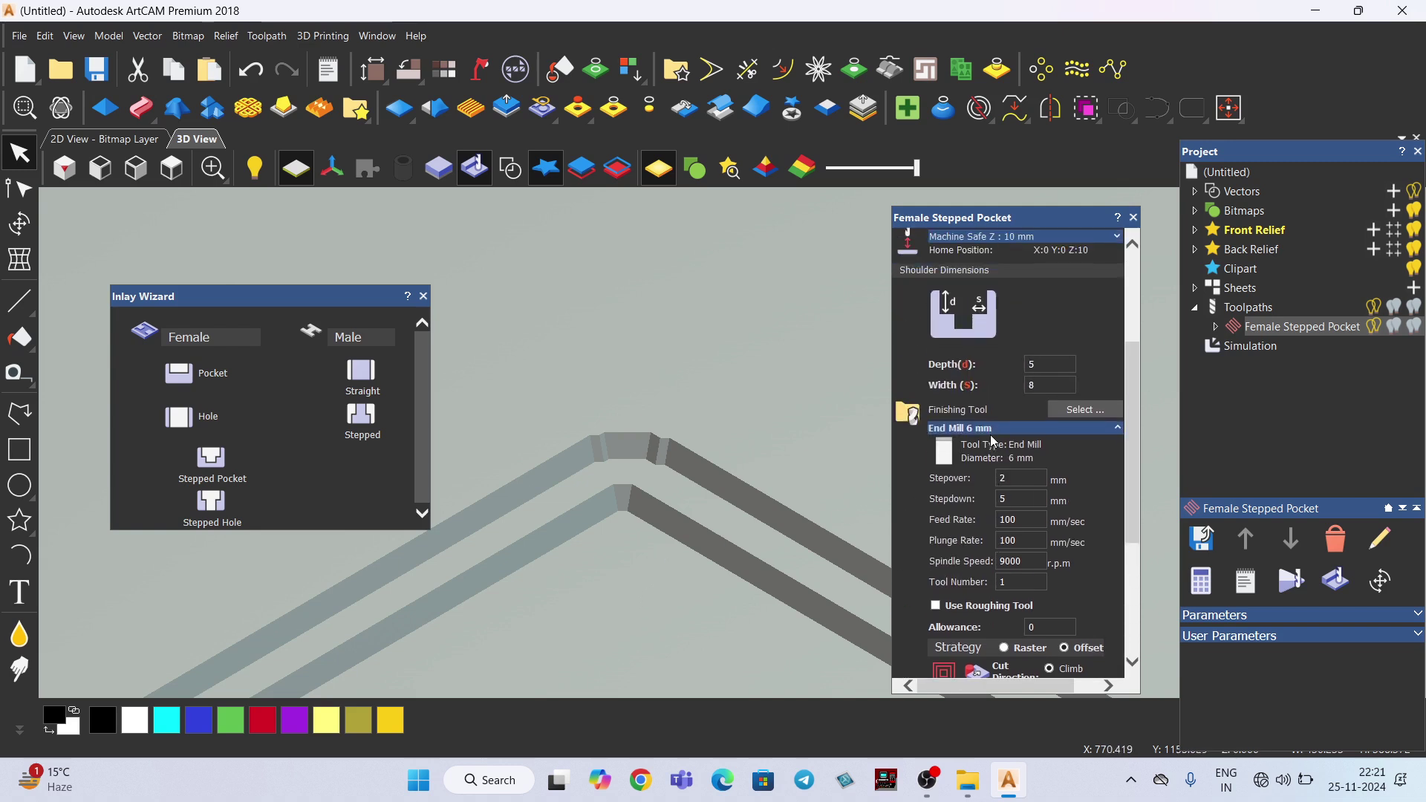
left_click(1040, 459)
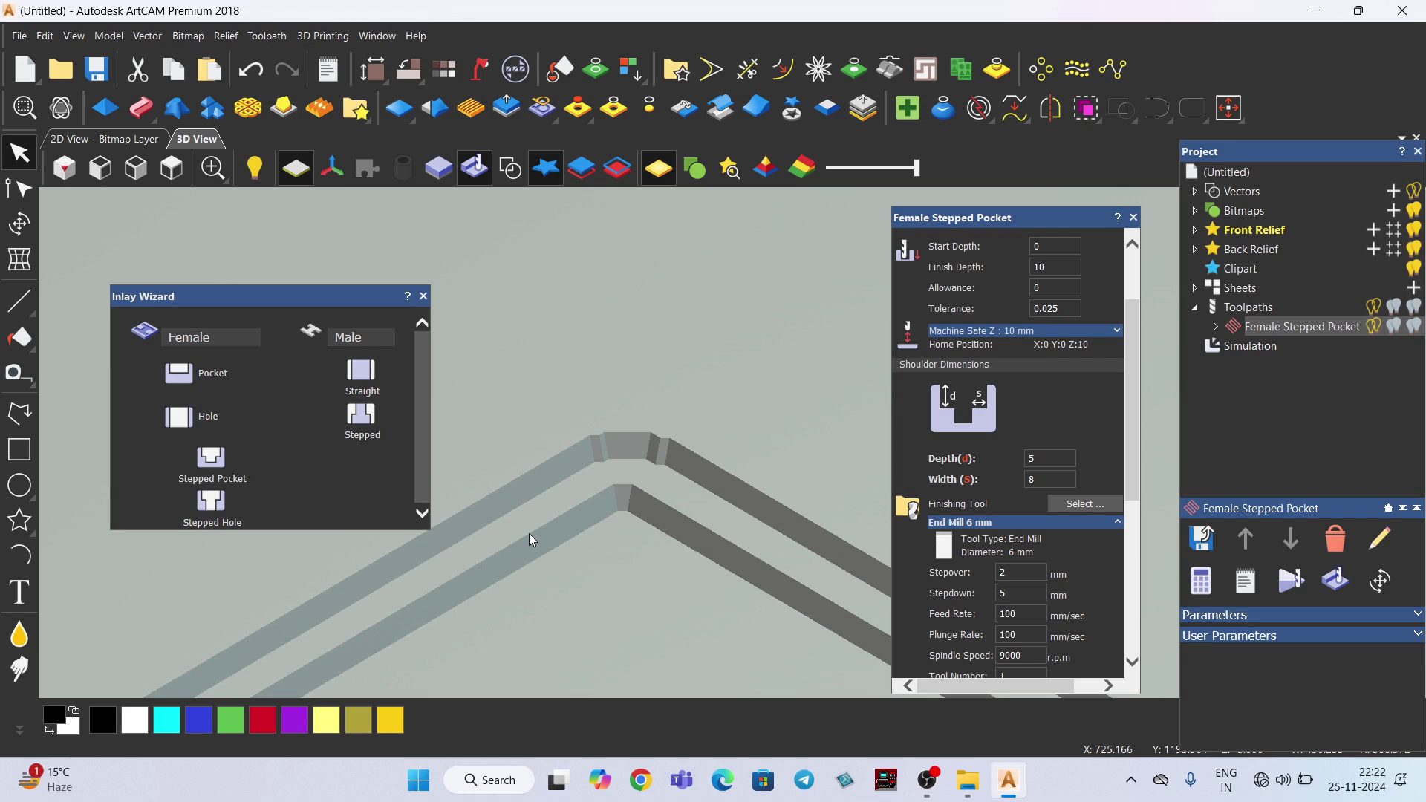
scroll(958, 442, "down", 1)
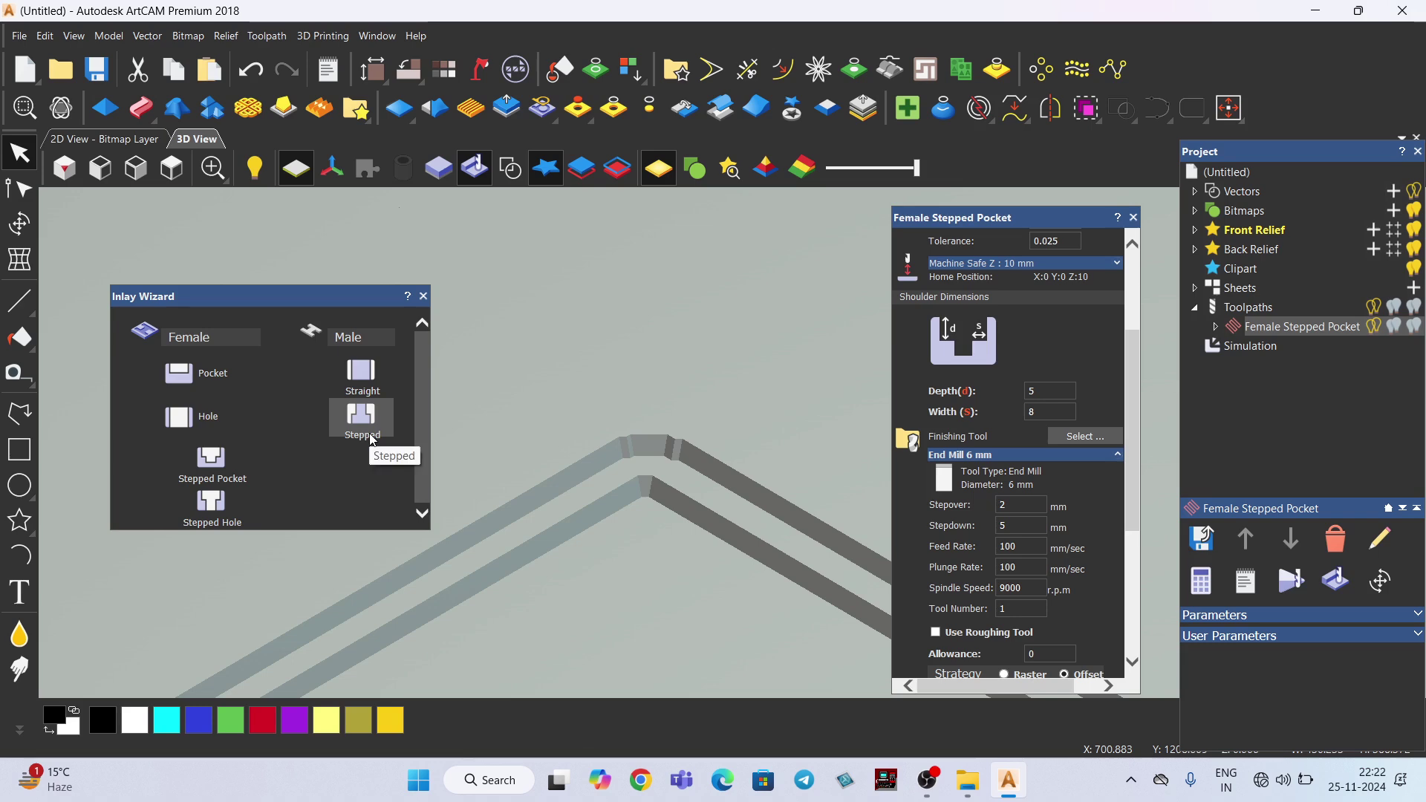
scroll(724, 364, "down", 6)
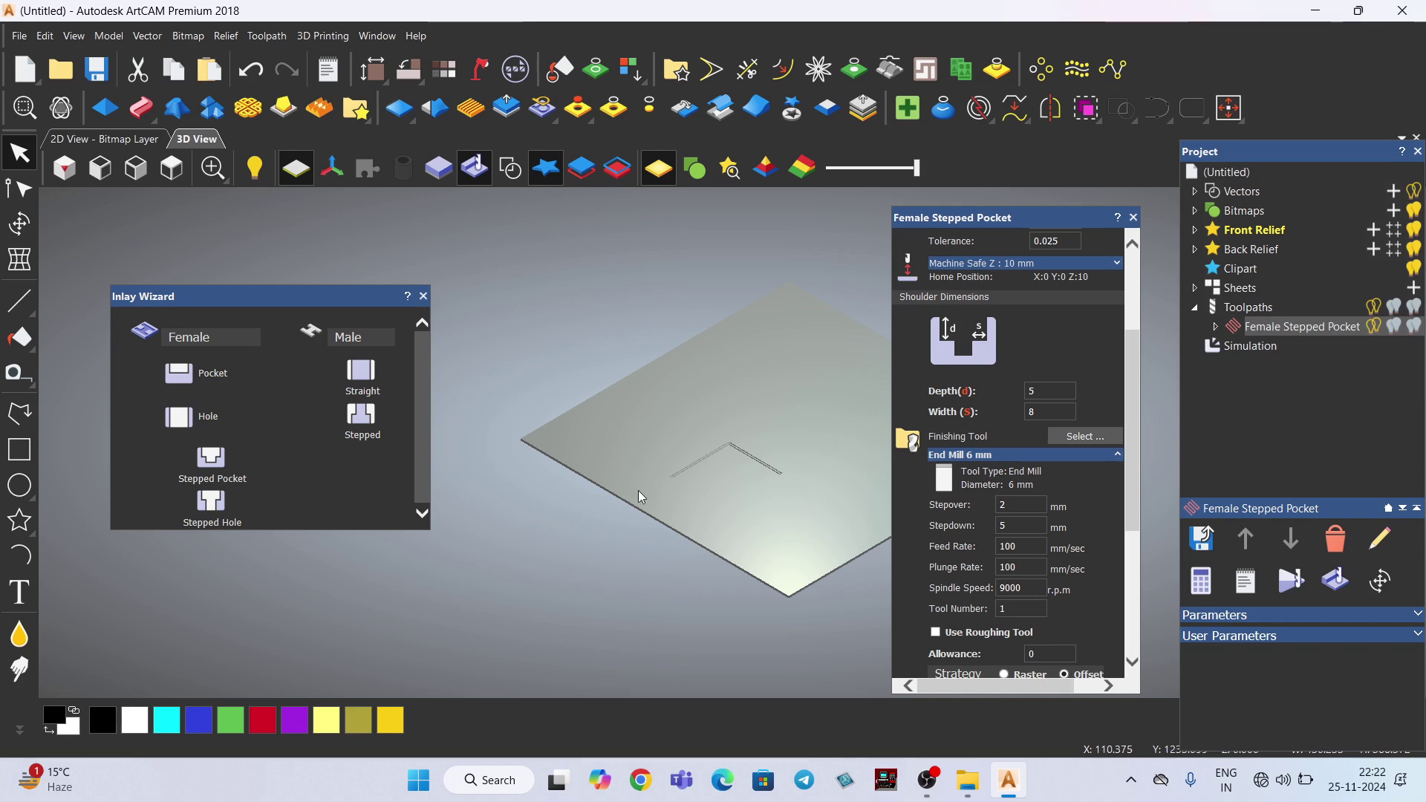
Start a male Stepped insert toolpath, show the vectors over the simulation from above, and set the finish depth to 10.
left_click(360, 416)
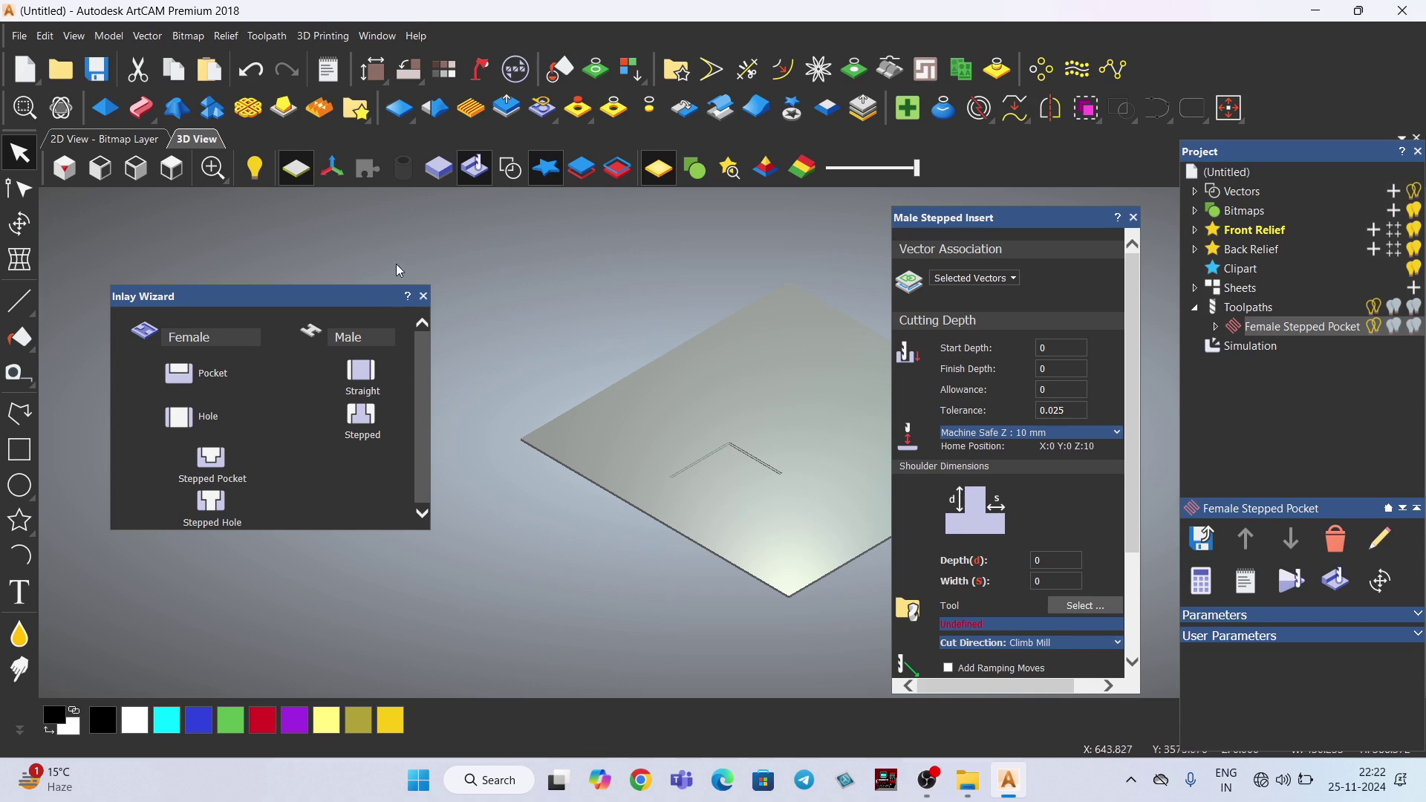
left_click(511, 177)
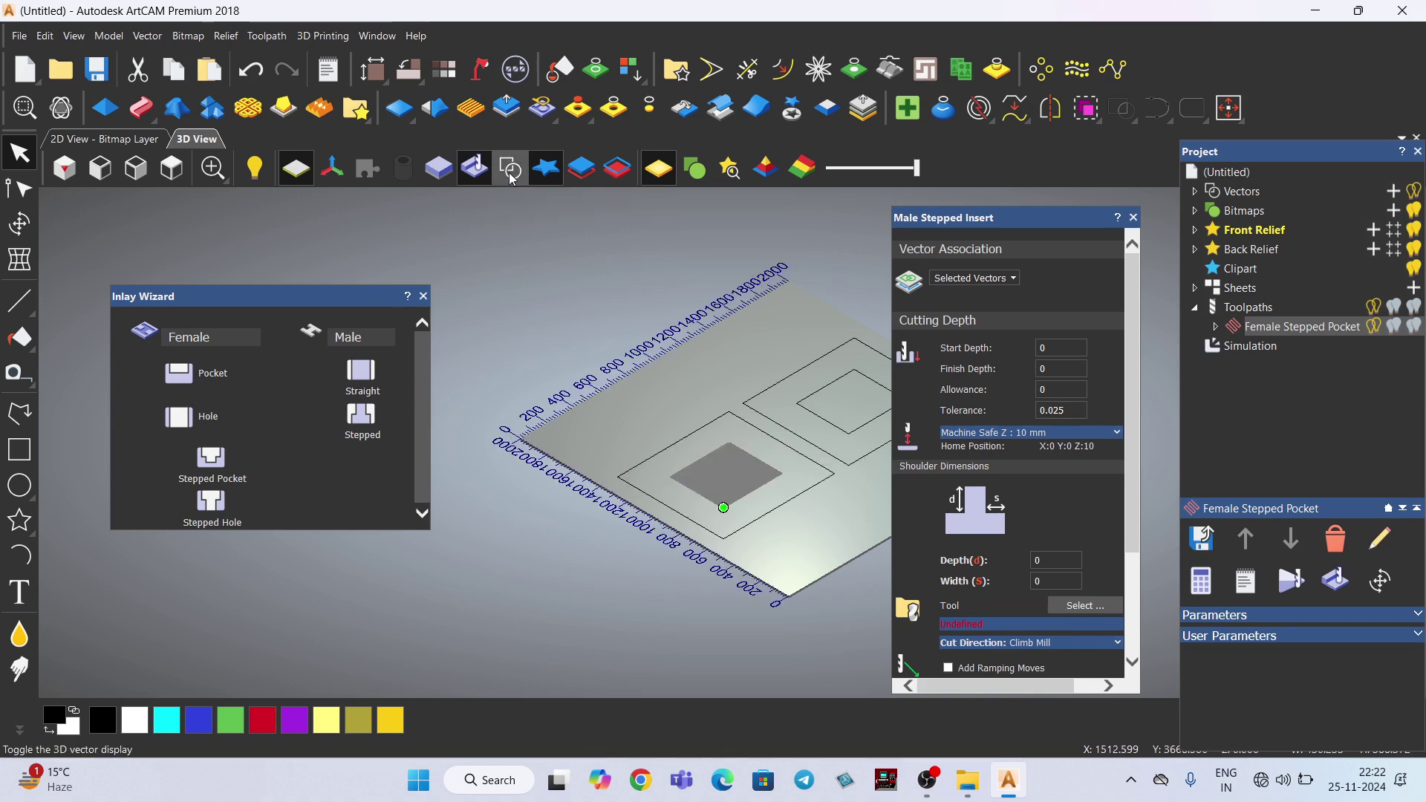
left_click(172, 169)
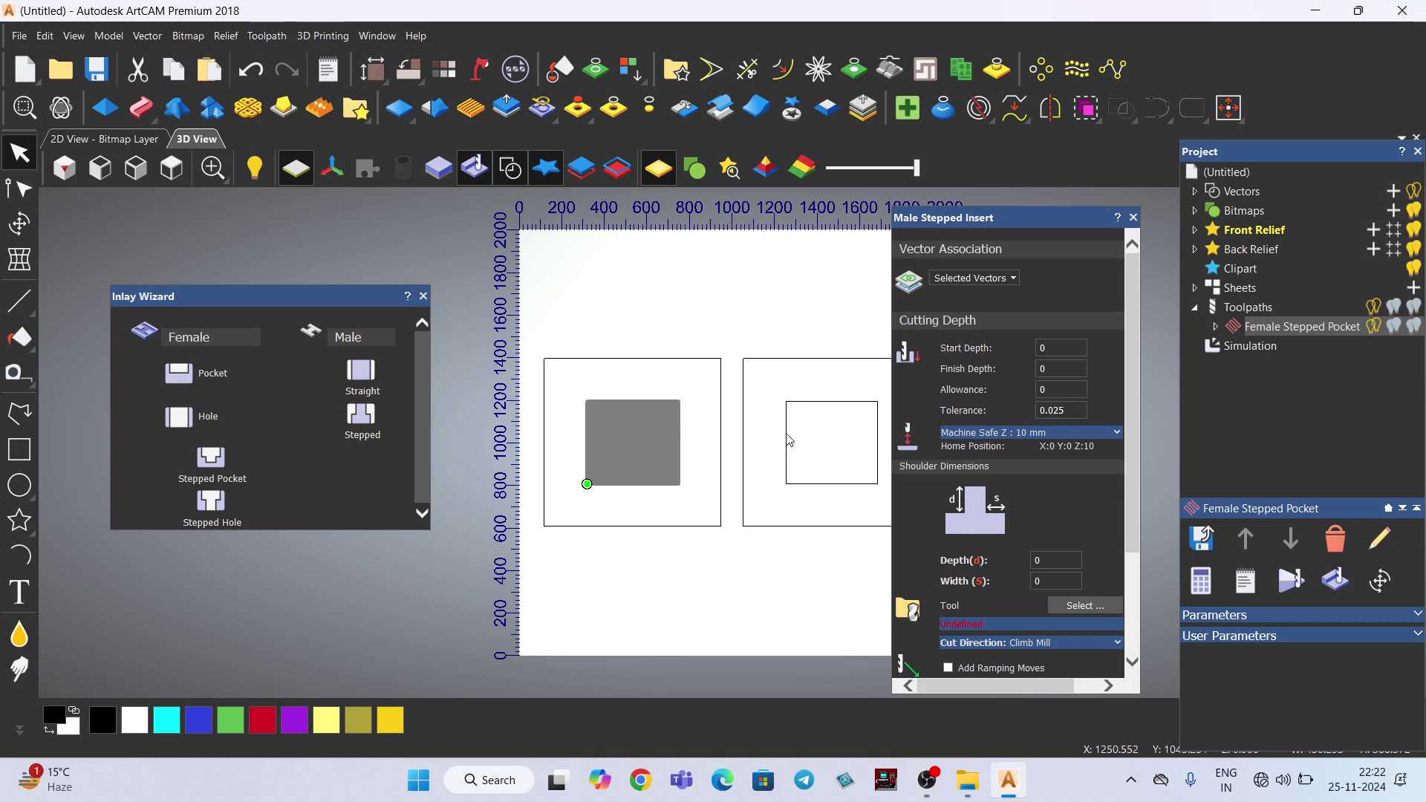
left_click(1060, 369)
type("10")
Set the male stepped insert's shoulder dimensions to depth 8 and width 5.
type("8")
key("Tab")
type("5")
Choose End Mill 6 mm from the Aluminum Roughing and 2D Finishing group for the male stepped insert.
scroll(995, 535, "down", 3)
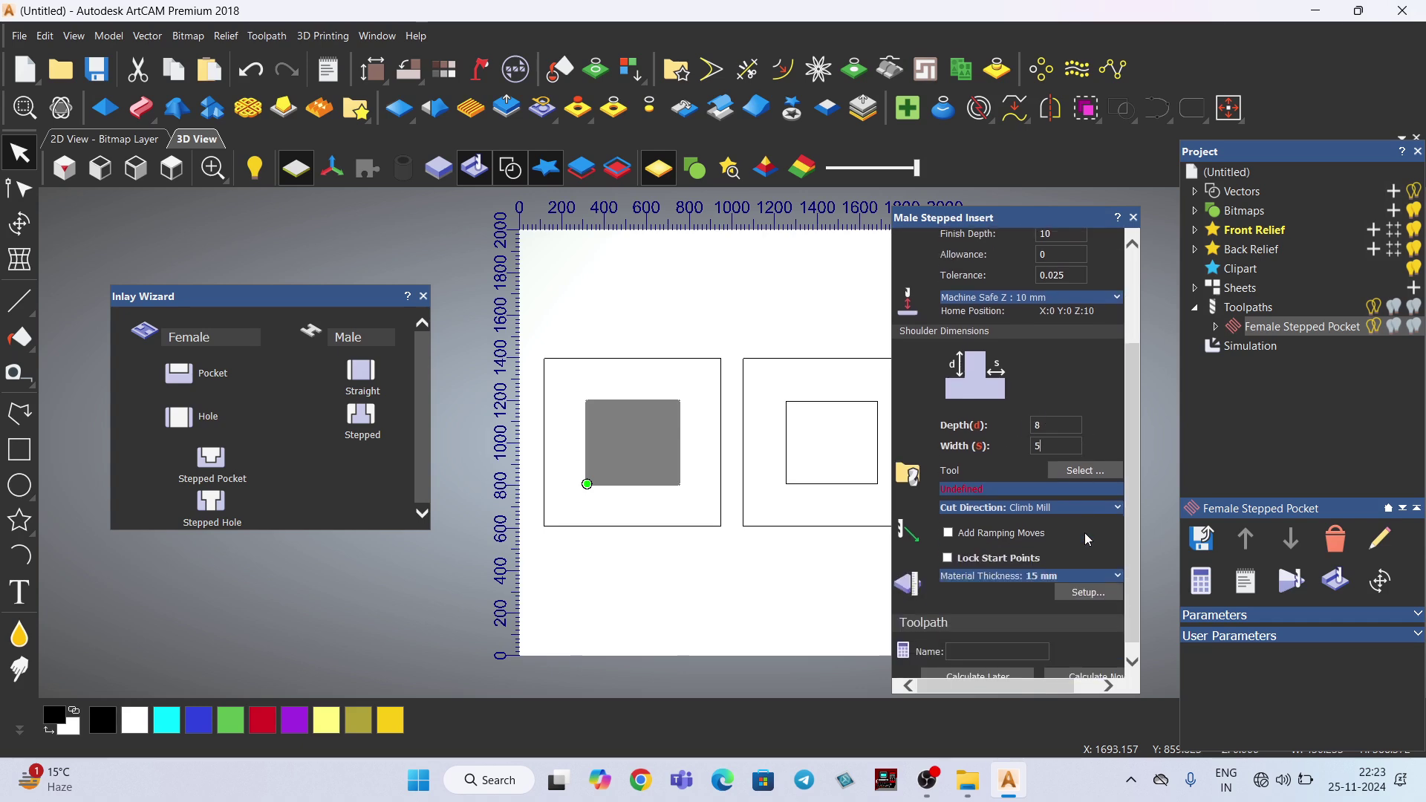
left_click(1083, 471)
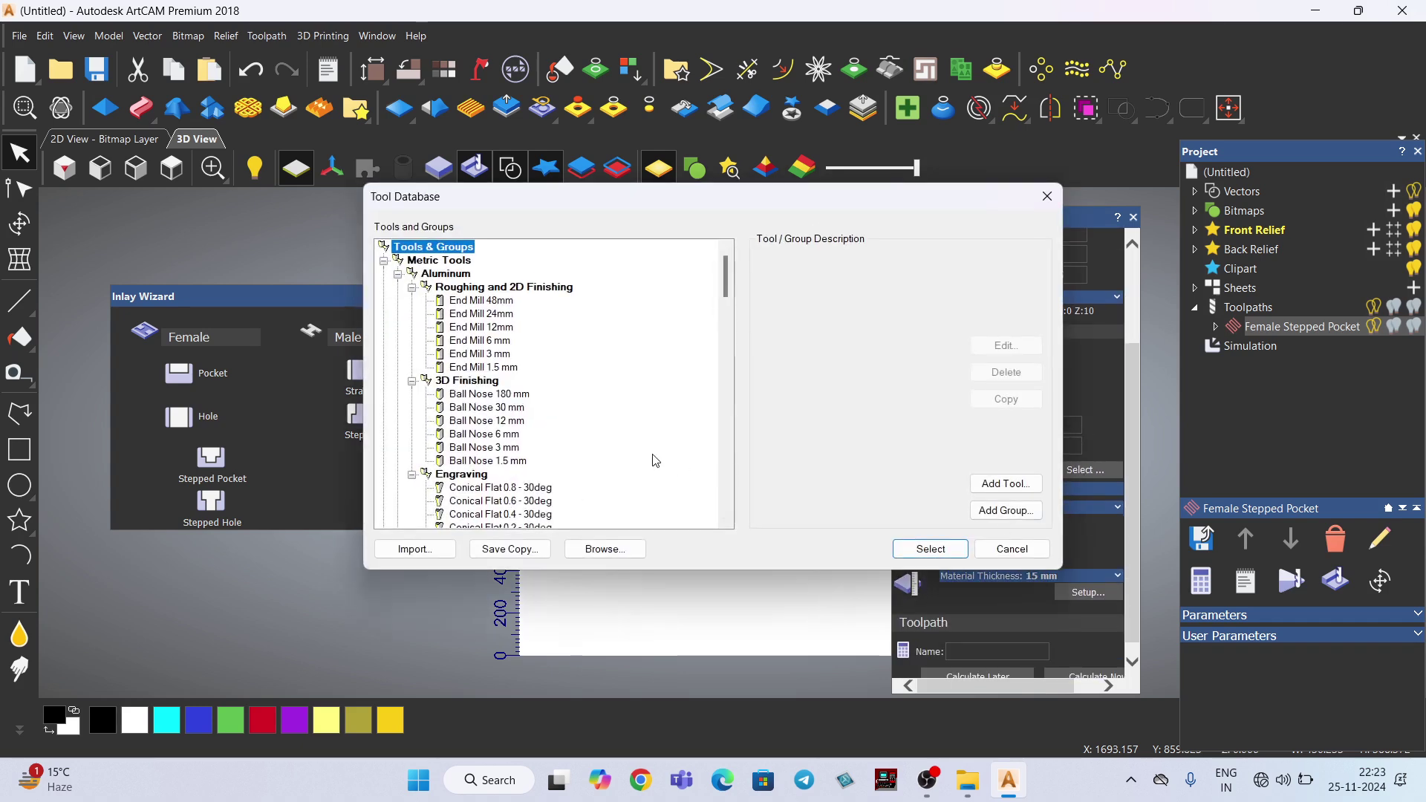
left_click(491, 342)
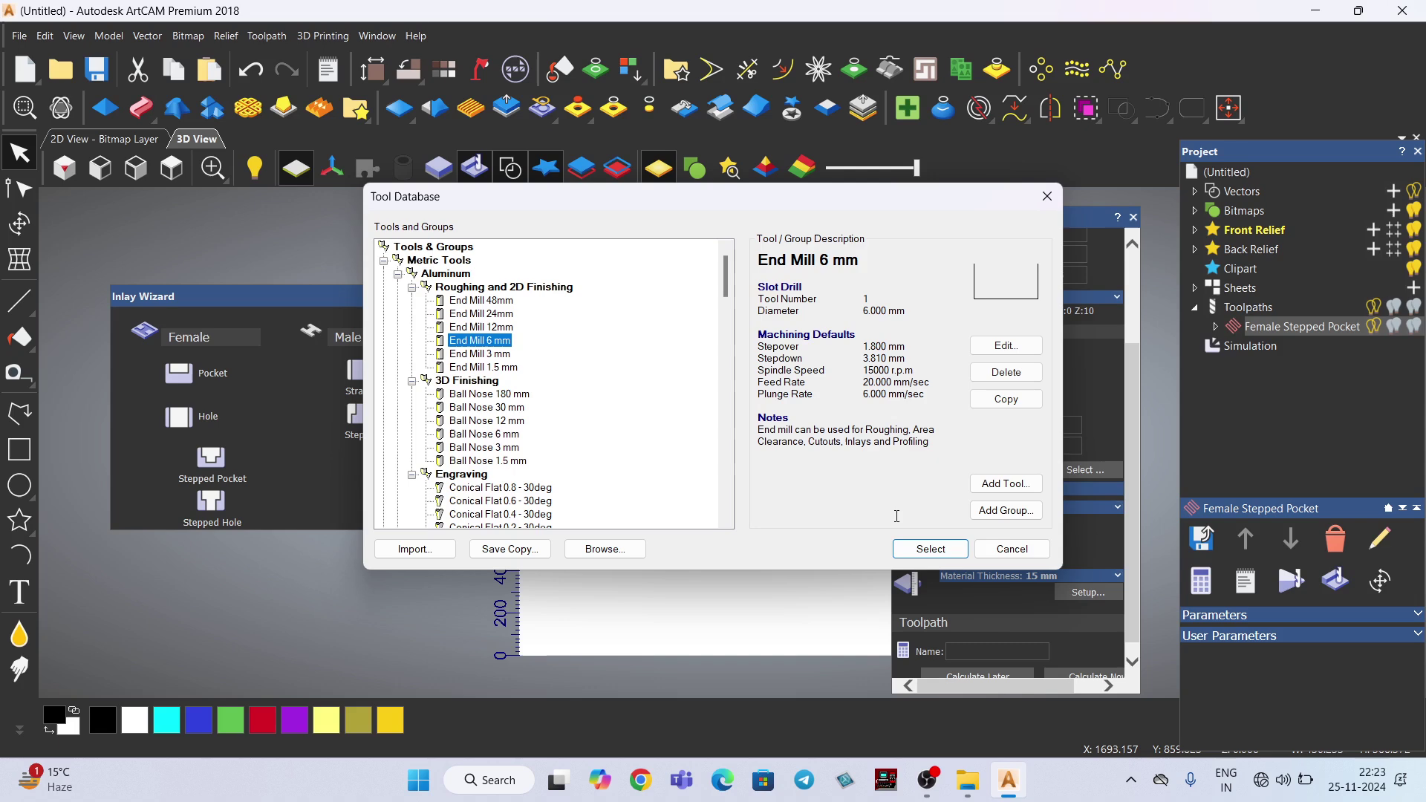
left_click(930, 549)
Set the 6 mm end mill's stepover to 2 mm, stepdown to 5 mm and feed rate to 100 mm/sec for the male stepped insert.
left_click(1117, 488)
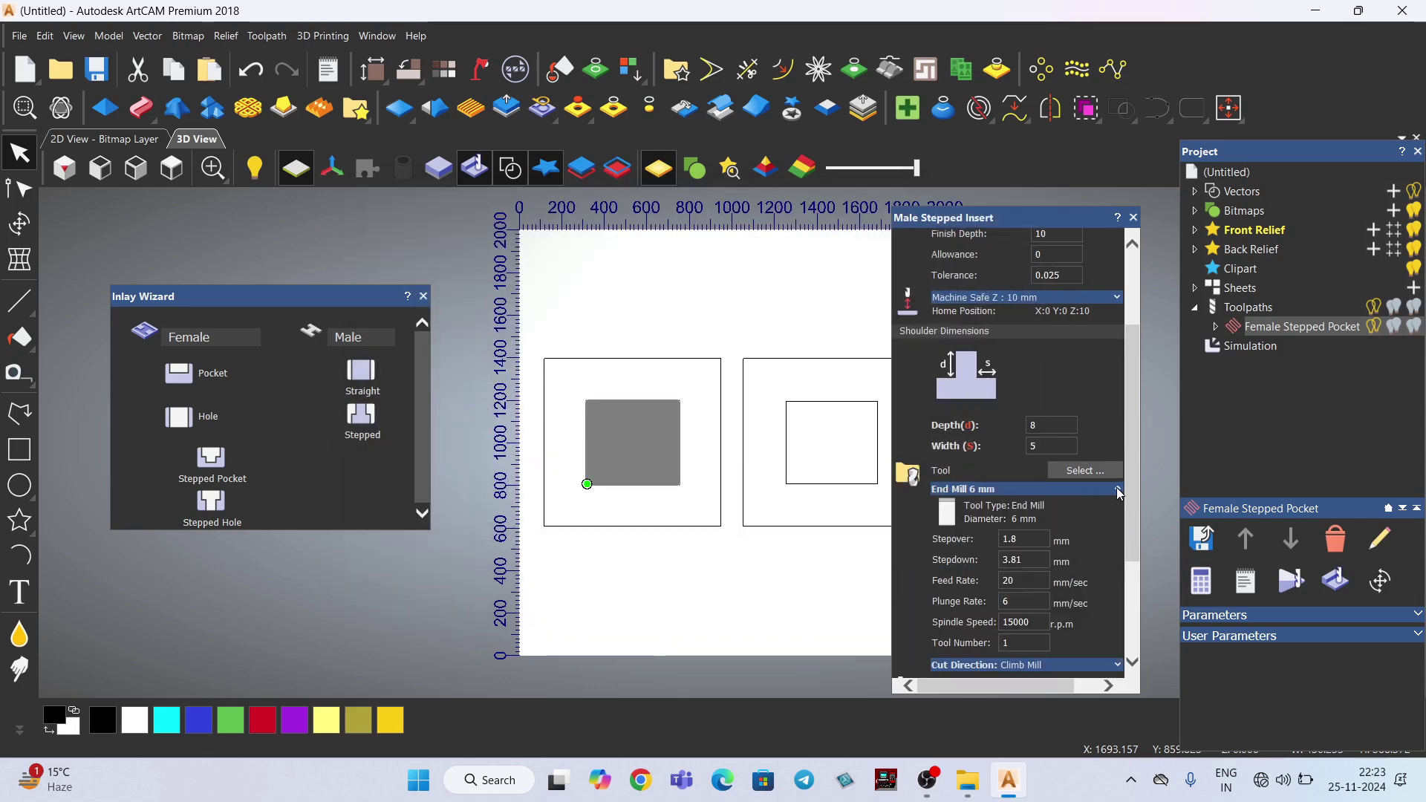
double_click(1018, 537)
type("2")
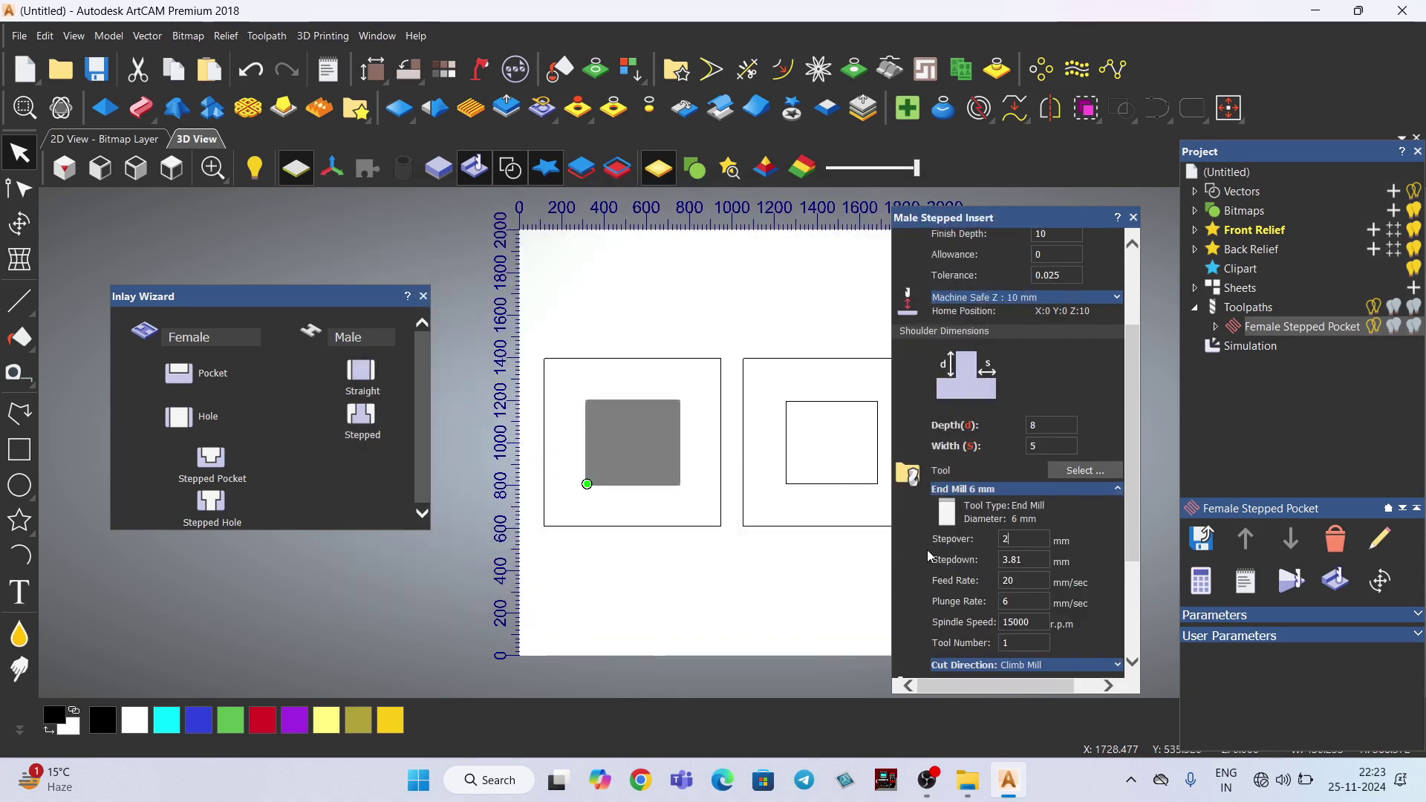
key("Tab")
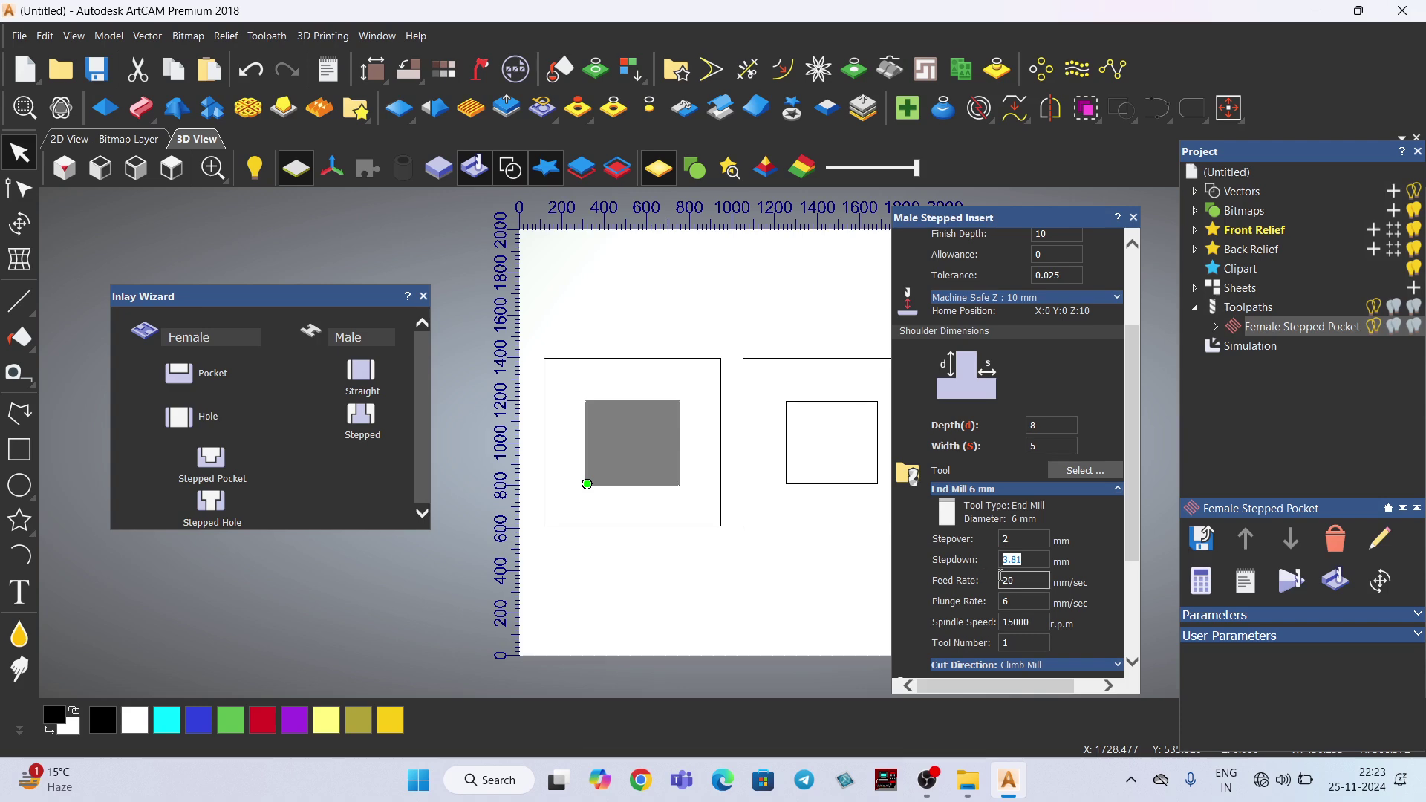
type("5")
scroll(1083, 584, "down", 3)
key("Tab")
type("100")
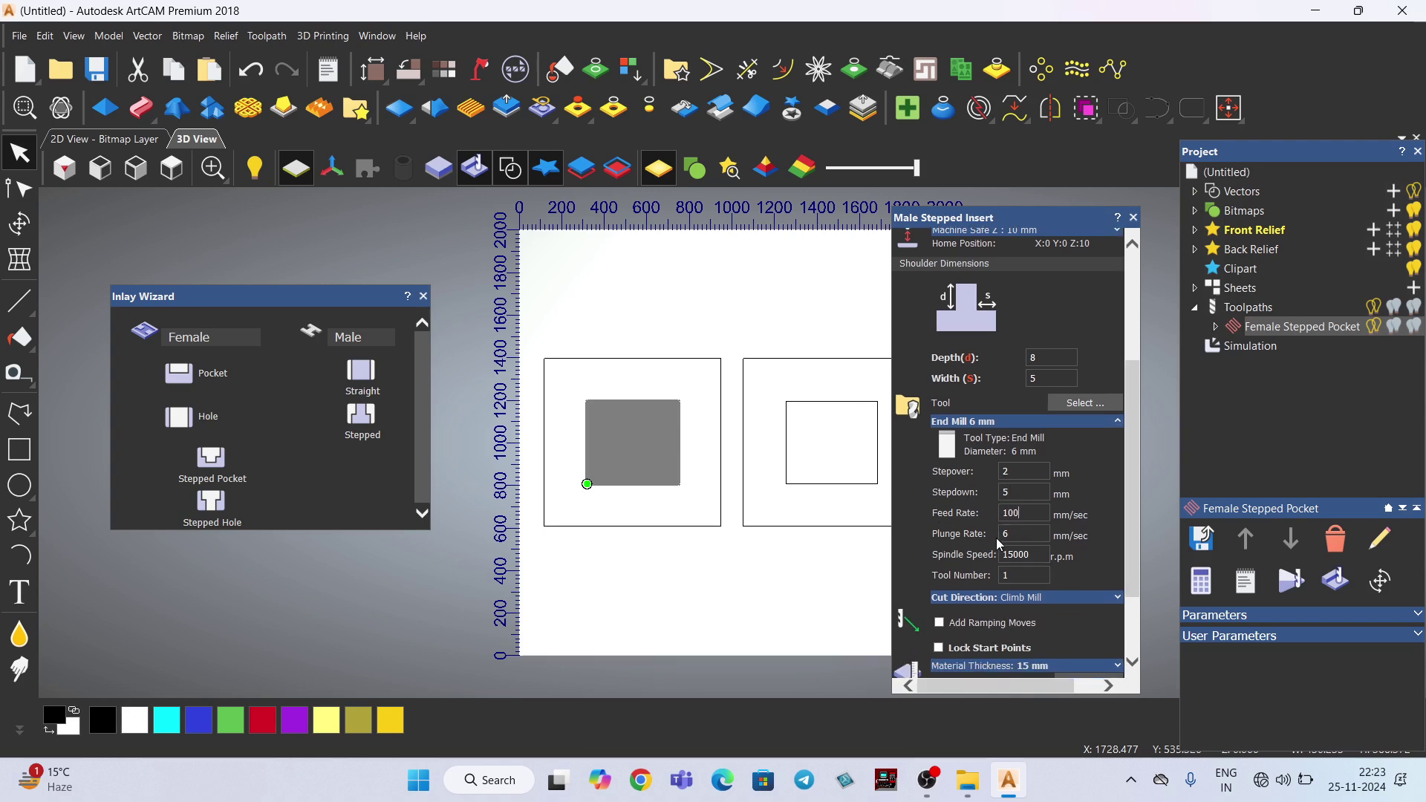
Set the end mill's plunge rate to 100 mm/sec and its spindle speed to 9000 r.p.m.
key("Tab")
type("100")
type("9")
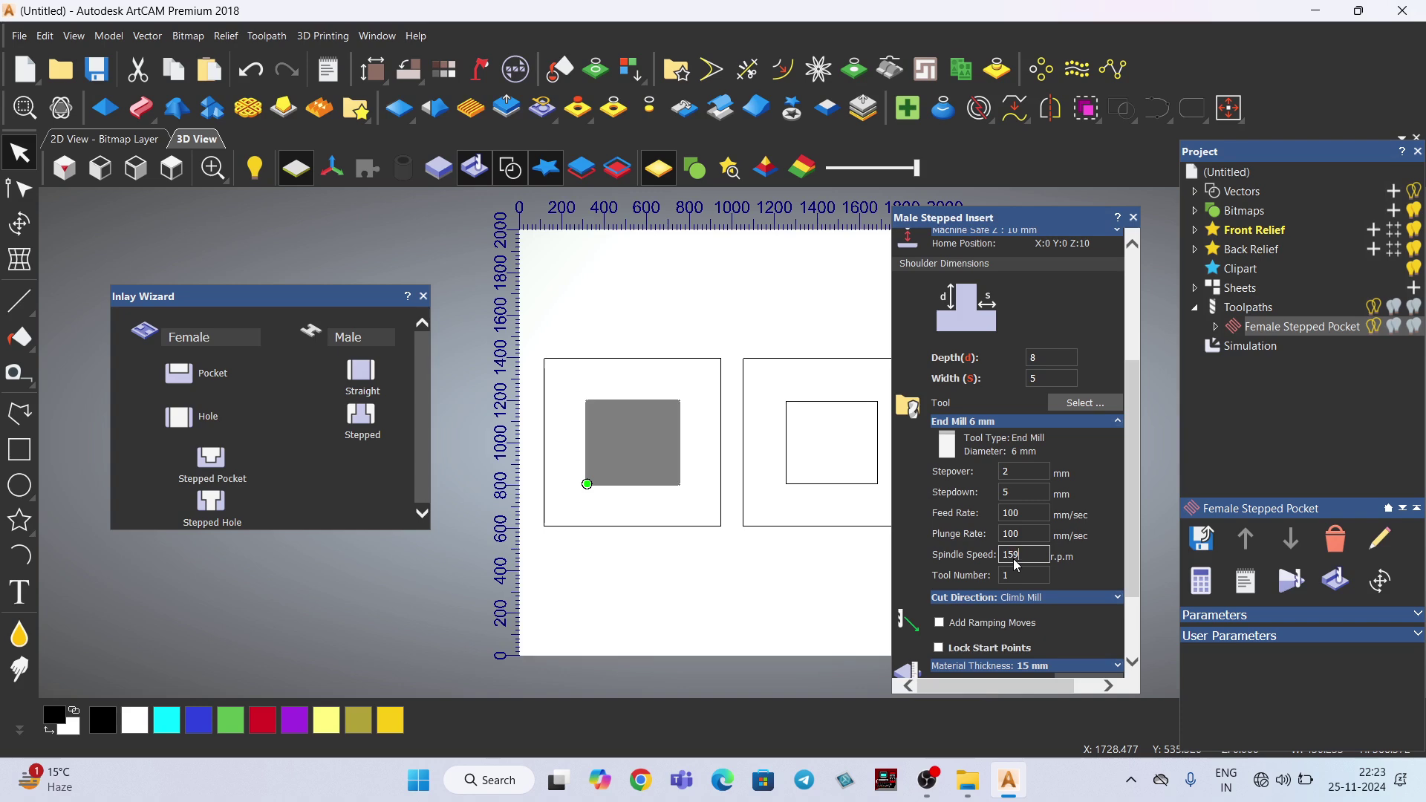
left_click_drag(1069, 555, 999, 555)
type("9000")
scroll(1094, 589, "down", 3)
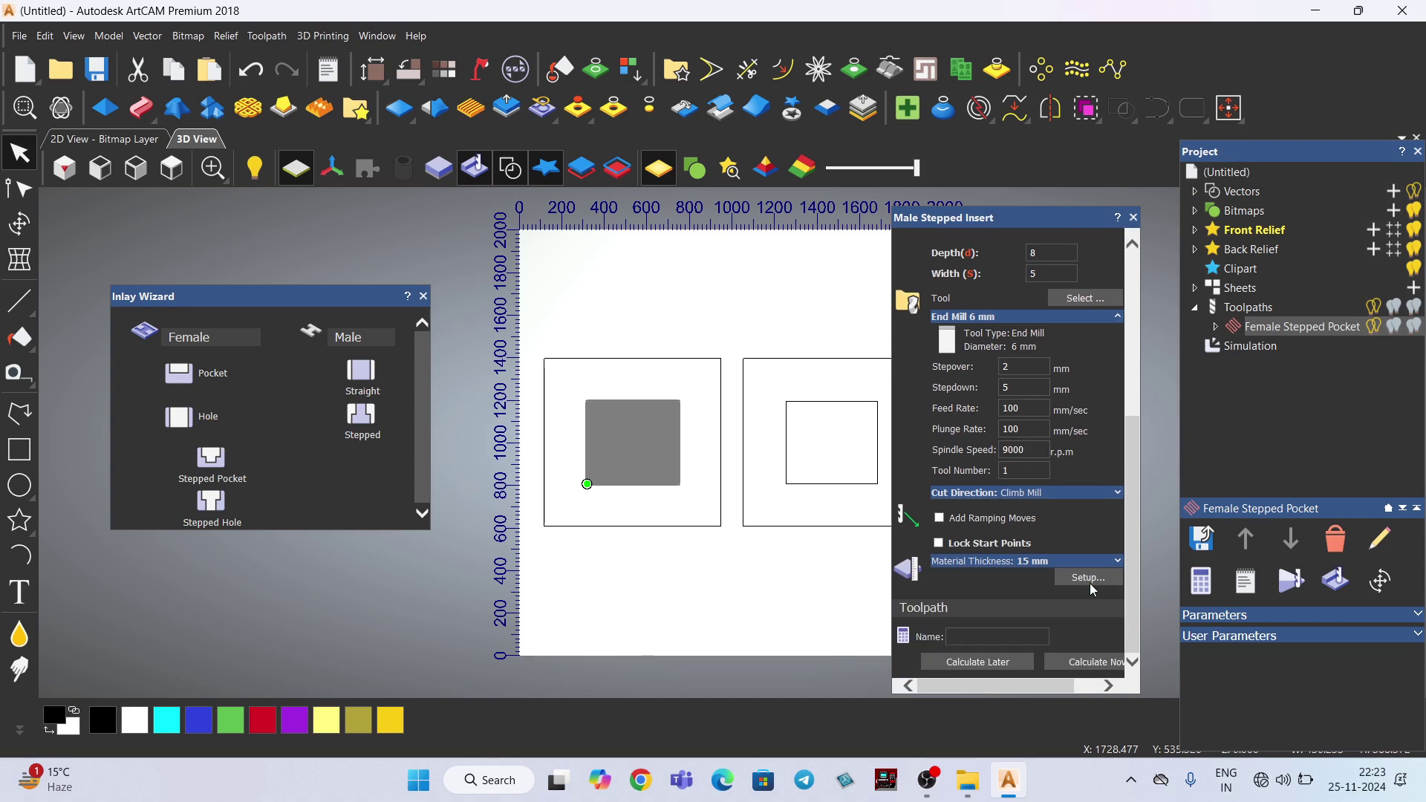
Select the inner rectangle of the second nested pair and calculate the male stepped insert toolpath for it.
left_click(1098, 666)
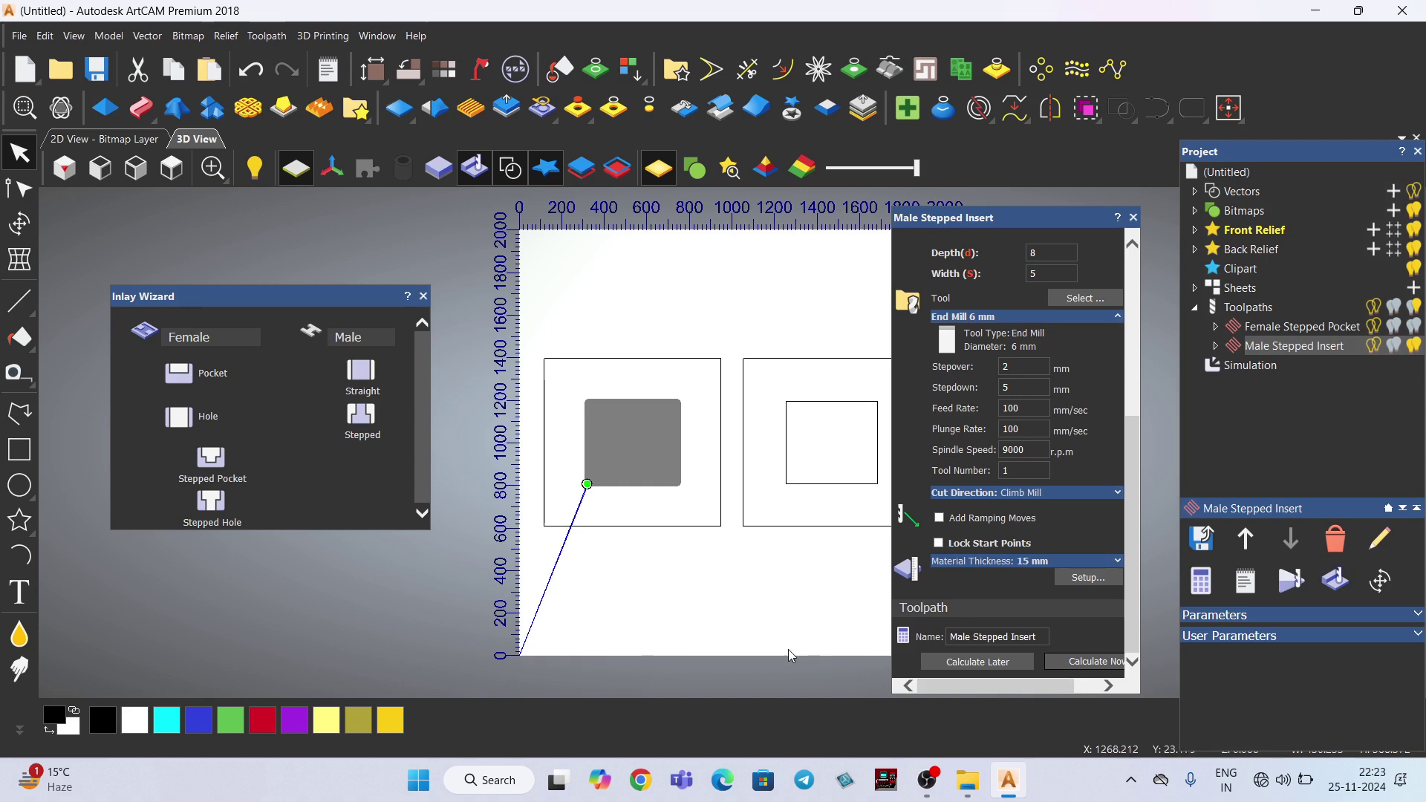
left_click_drag(590, 453, 659, 468)
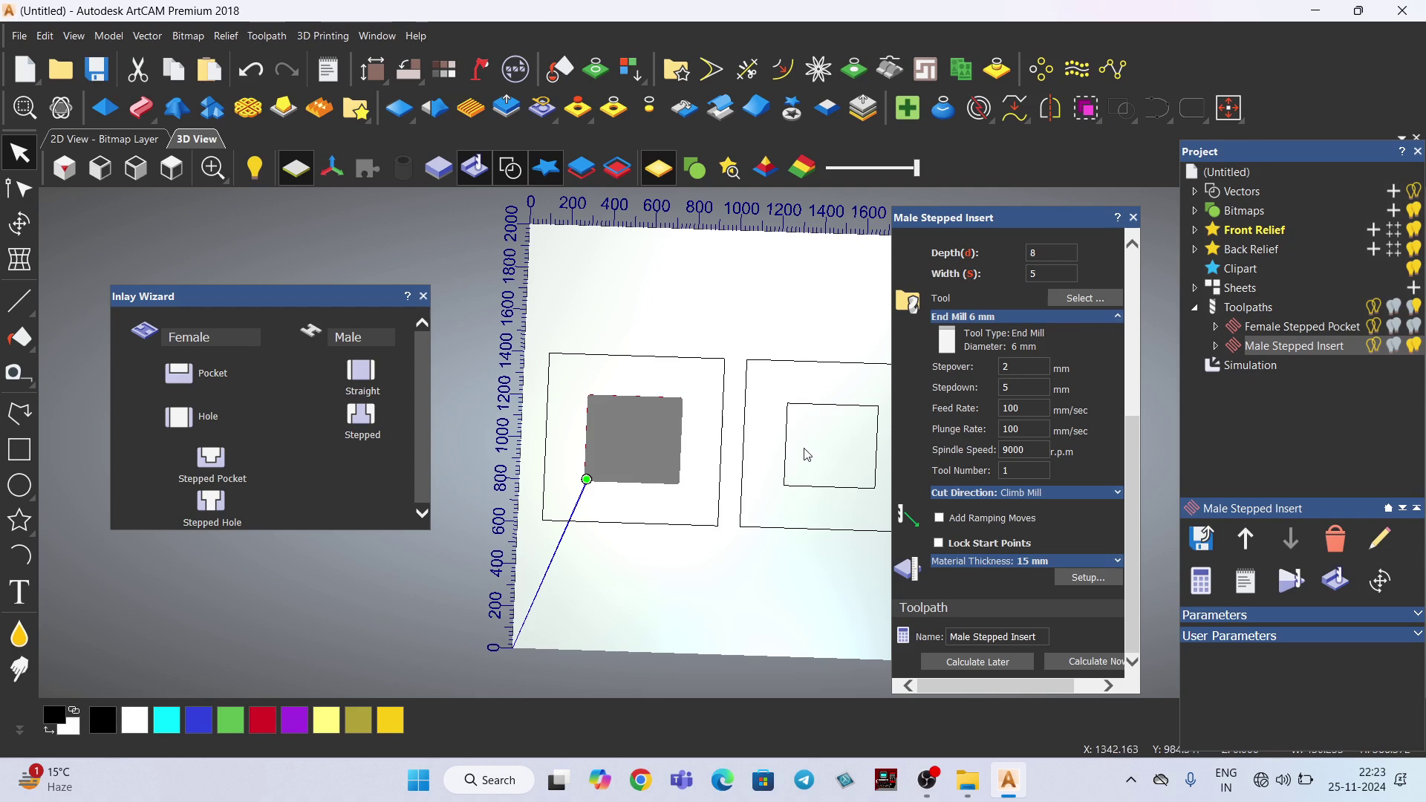
key("n")
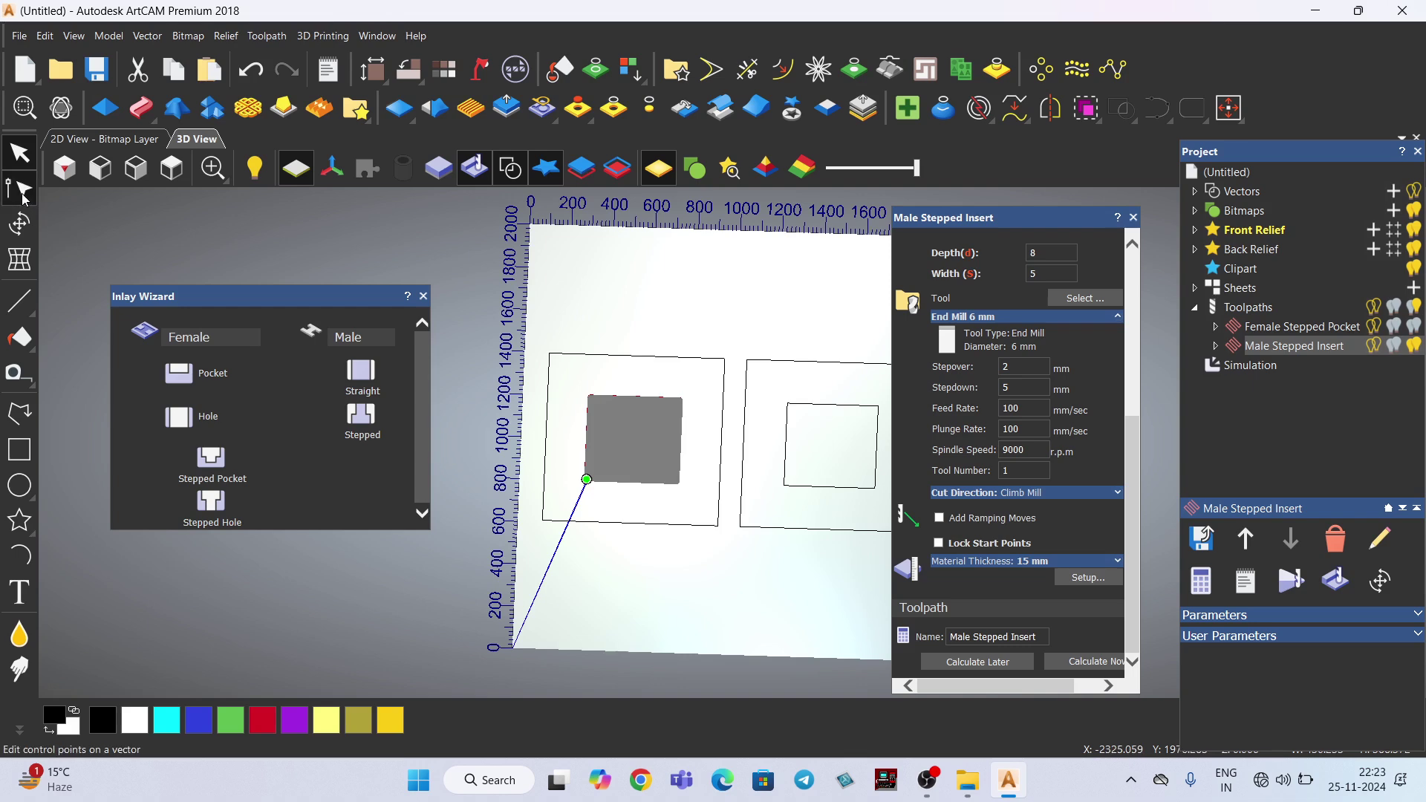
left_click_drag(775, 395, 893, 534)
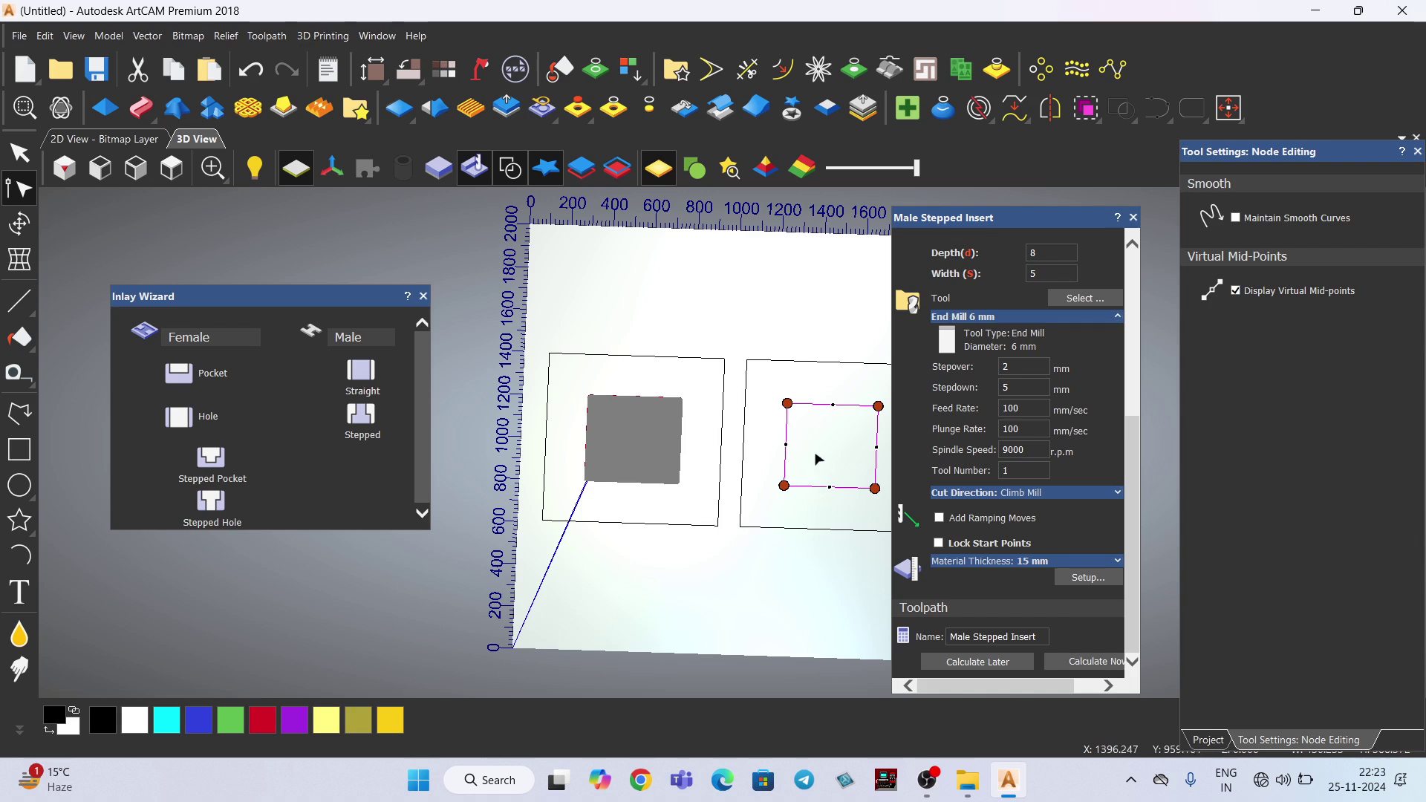
left_click(1102, 662)
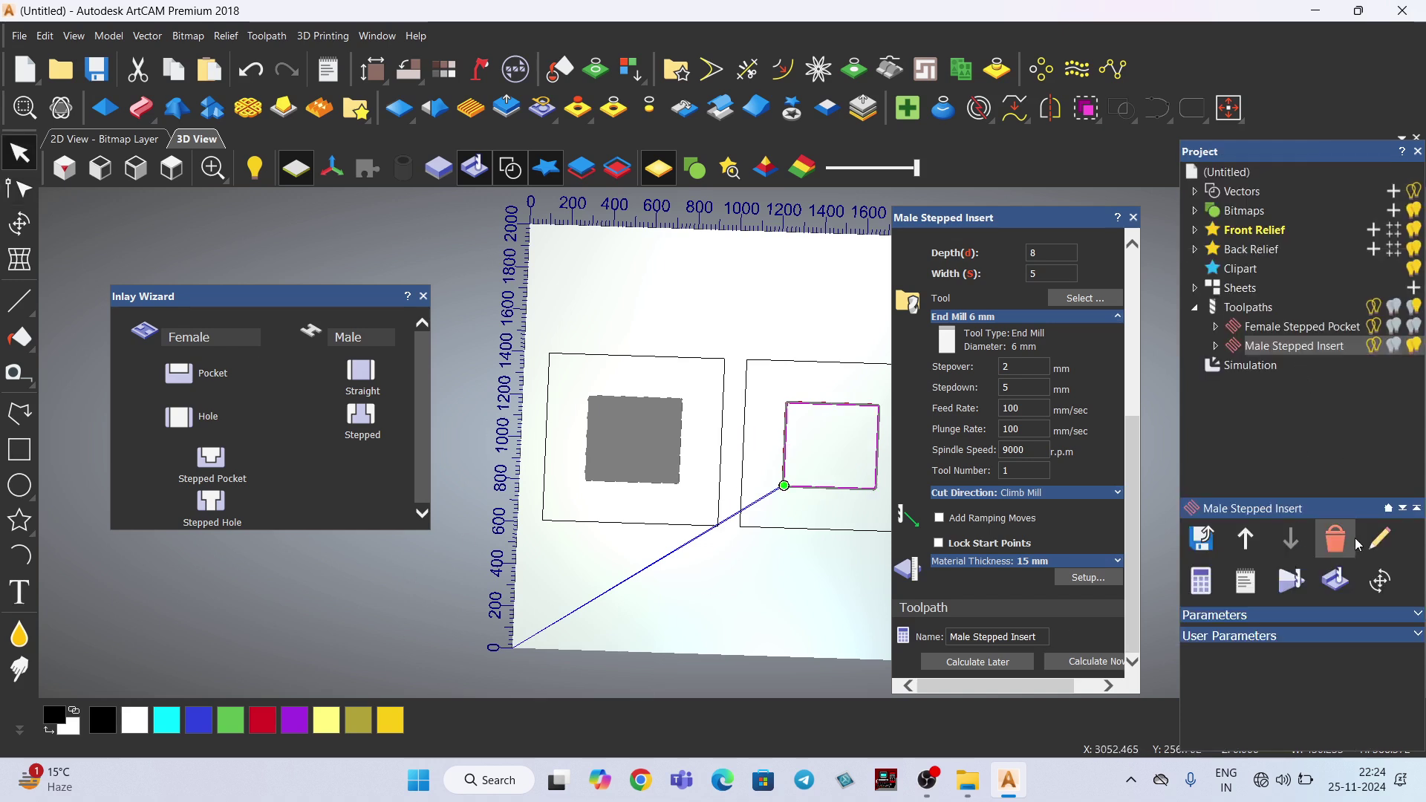
Simulate the male stepped insert toolpath and inspect the stepped pocket's corner in isometric view.
left_click(1348, 586)
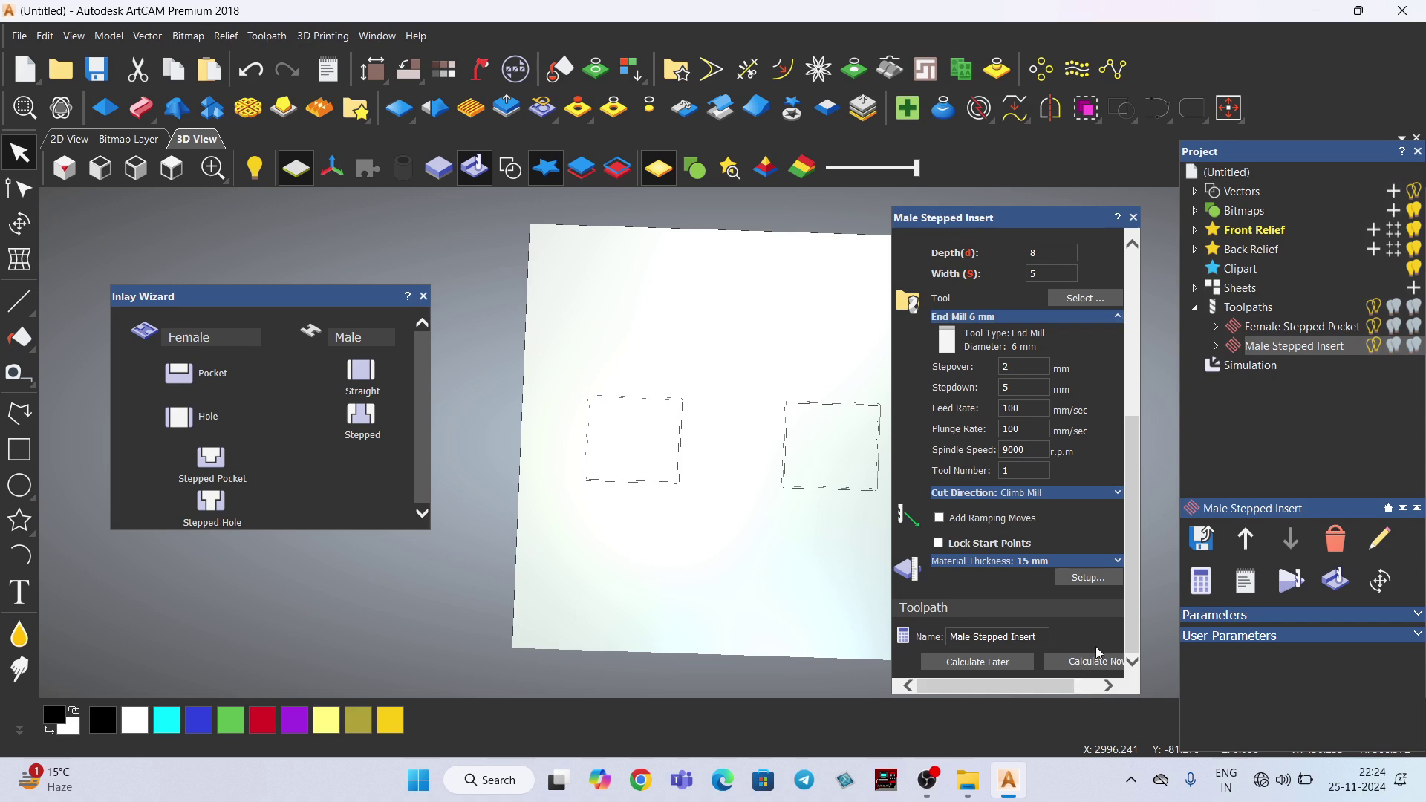
left_click(64, 169)
scroll(701, 470, "up", 6)
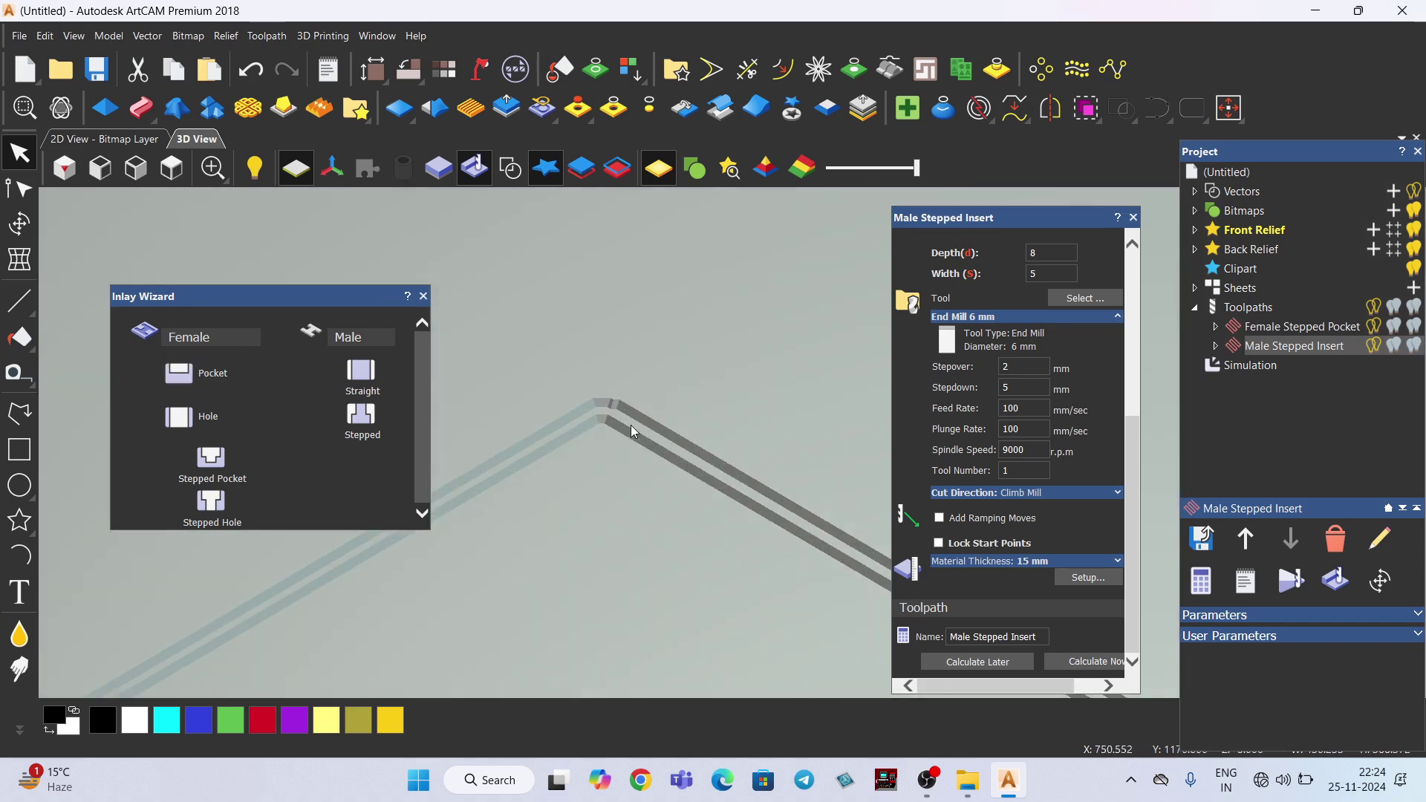
scroll(617, 439, "down", 4)
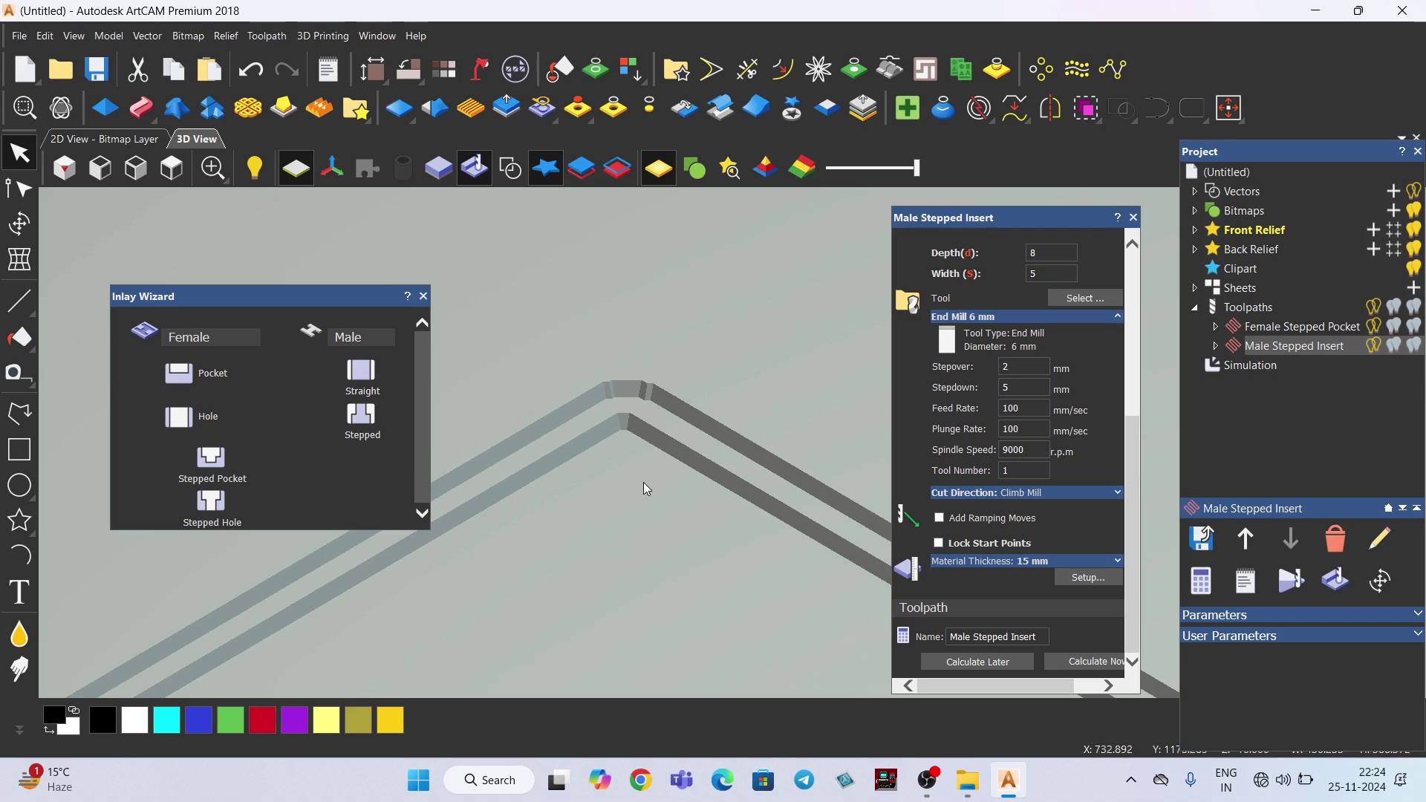
scroll(526, 475, "down", 5)
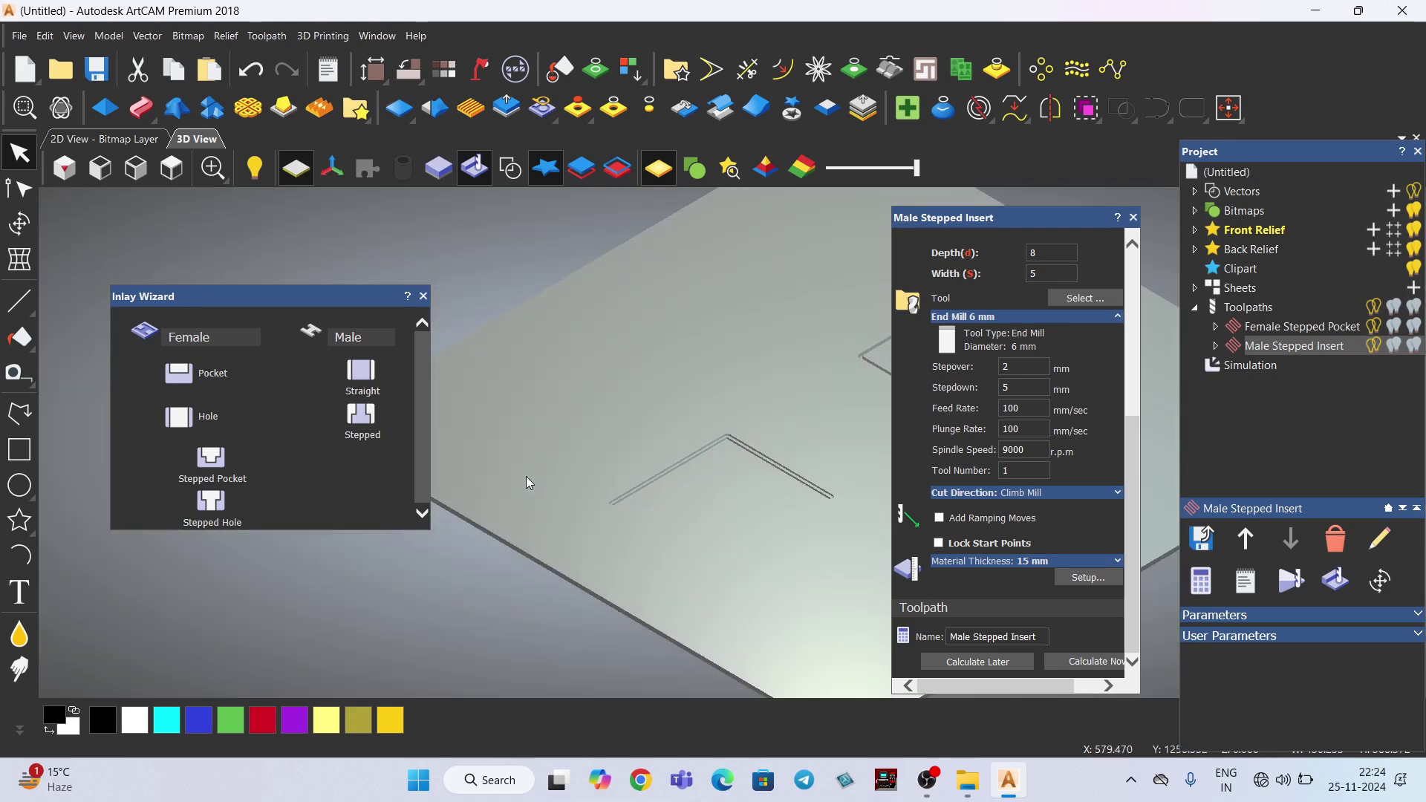
Examine the stepped corner of the simulated male insert up close from several angles.
scroll(560, 414, "down", 3)
scroll(768, 394, "up", 8)
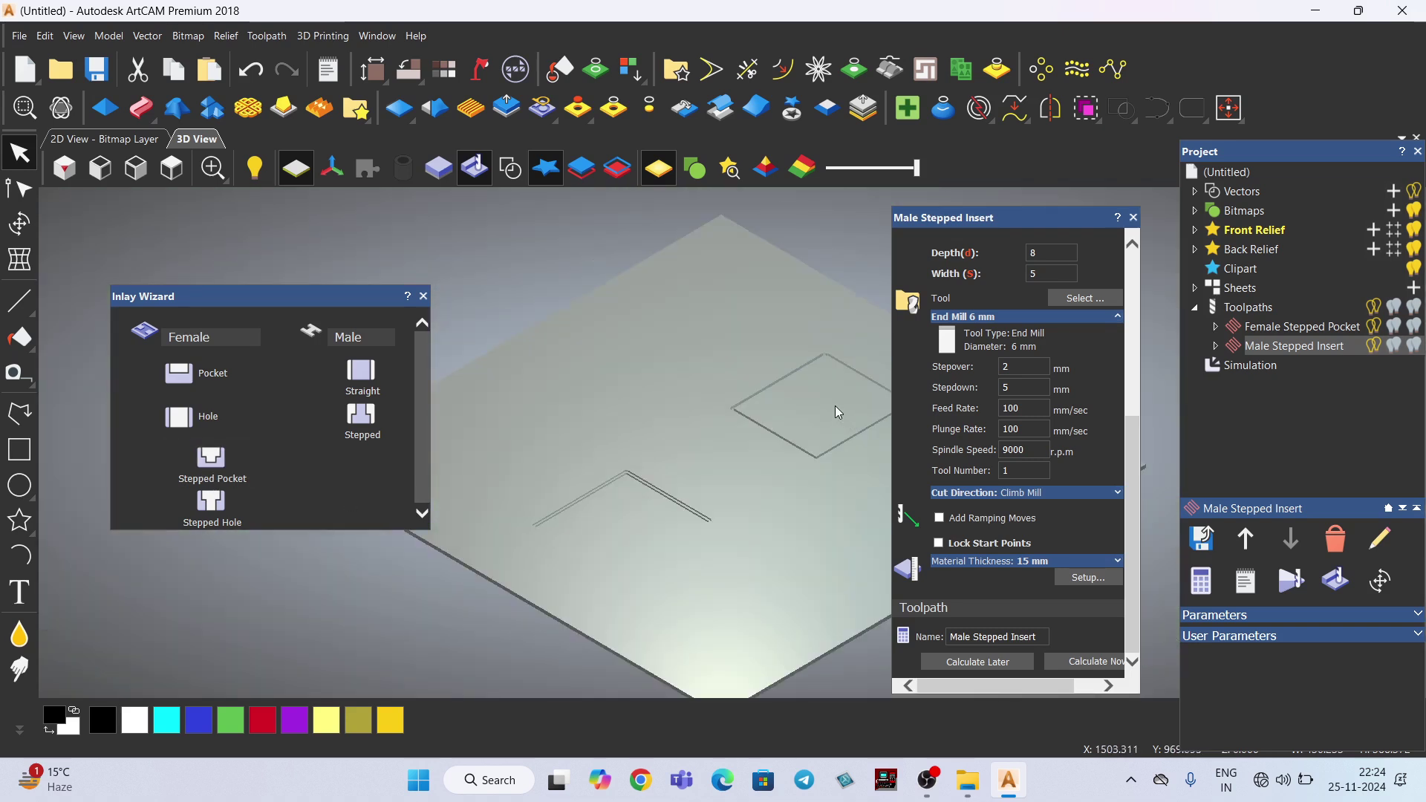
scroll(607, 413, "up", 4)
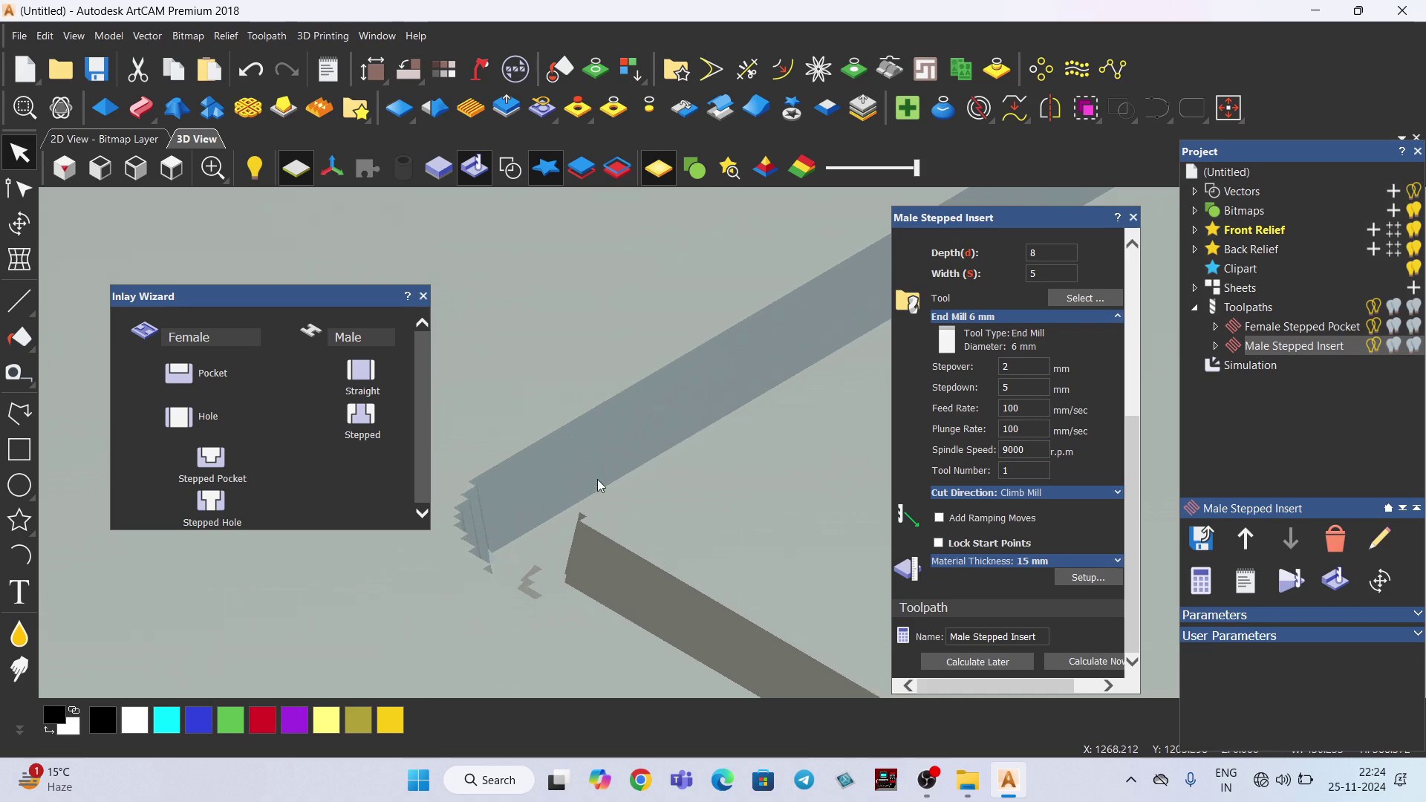
scroll(597, 479, "down", 2)
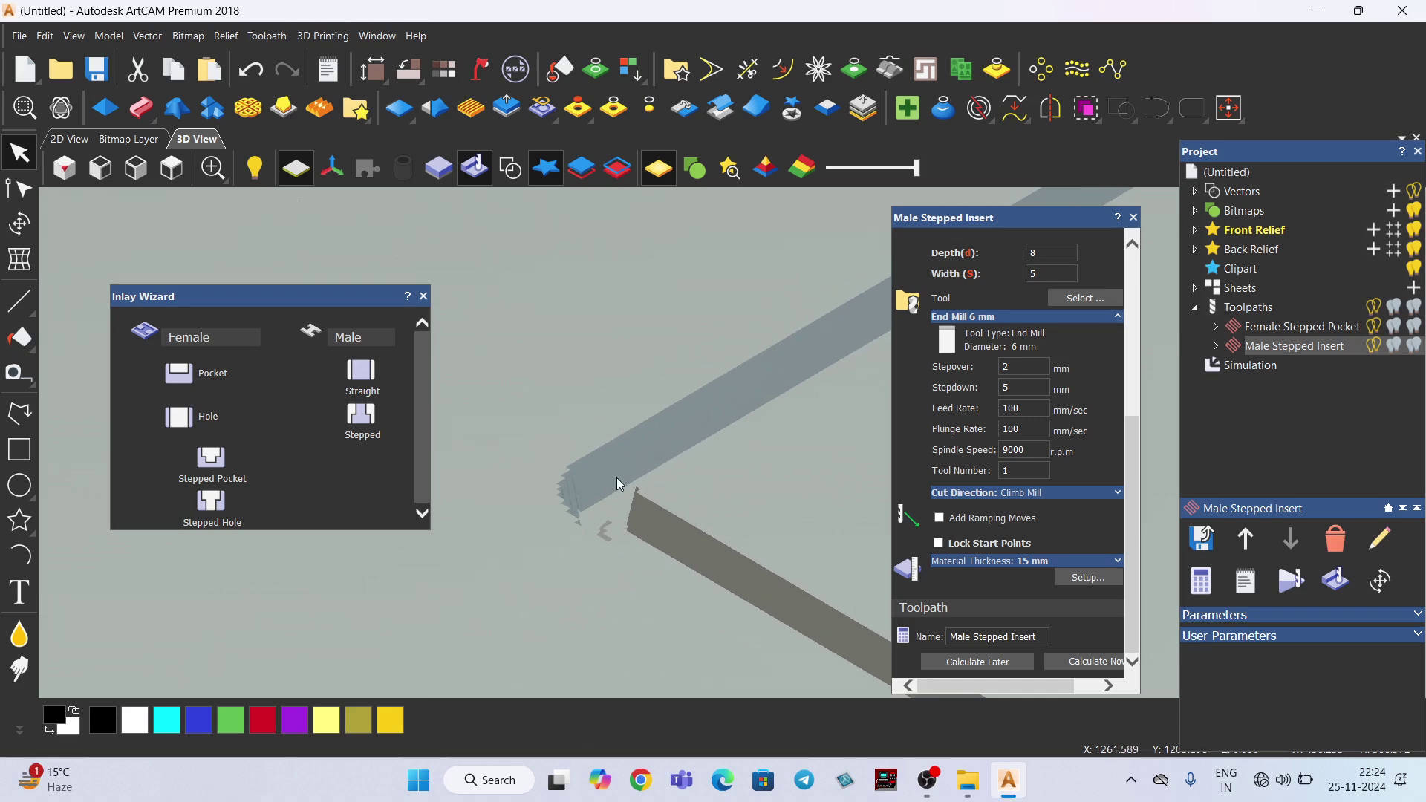
scroll(617, 478, "up", 2)
scroll(618, 493, "up", 3)
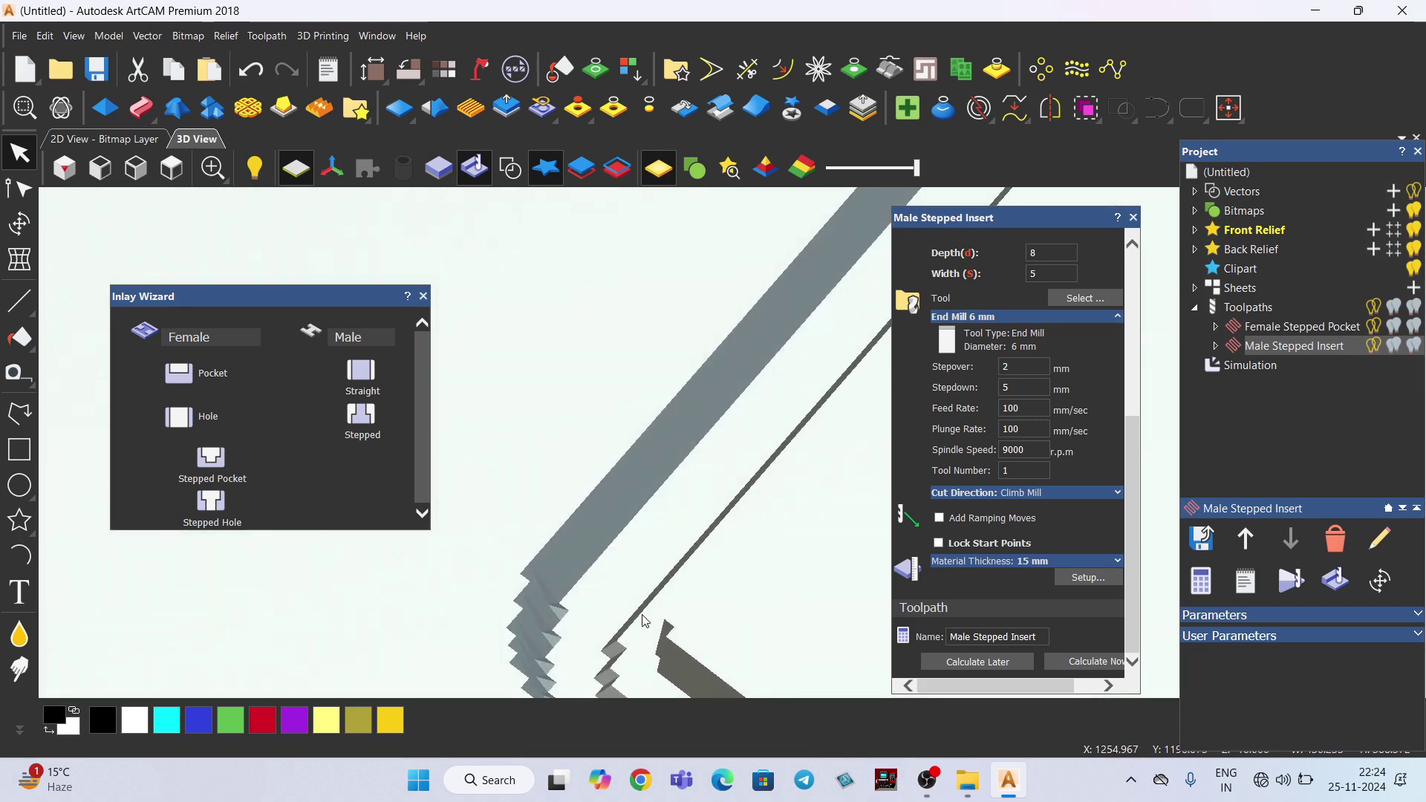
scroll(651, 502, "down", 3)
scroll(653, 483, "down", 3)
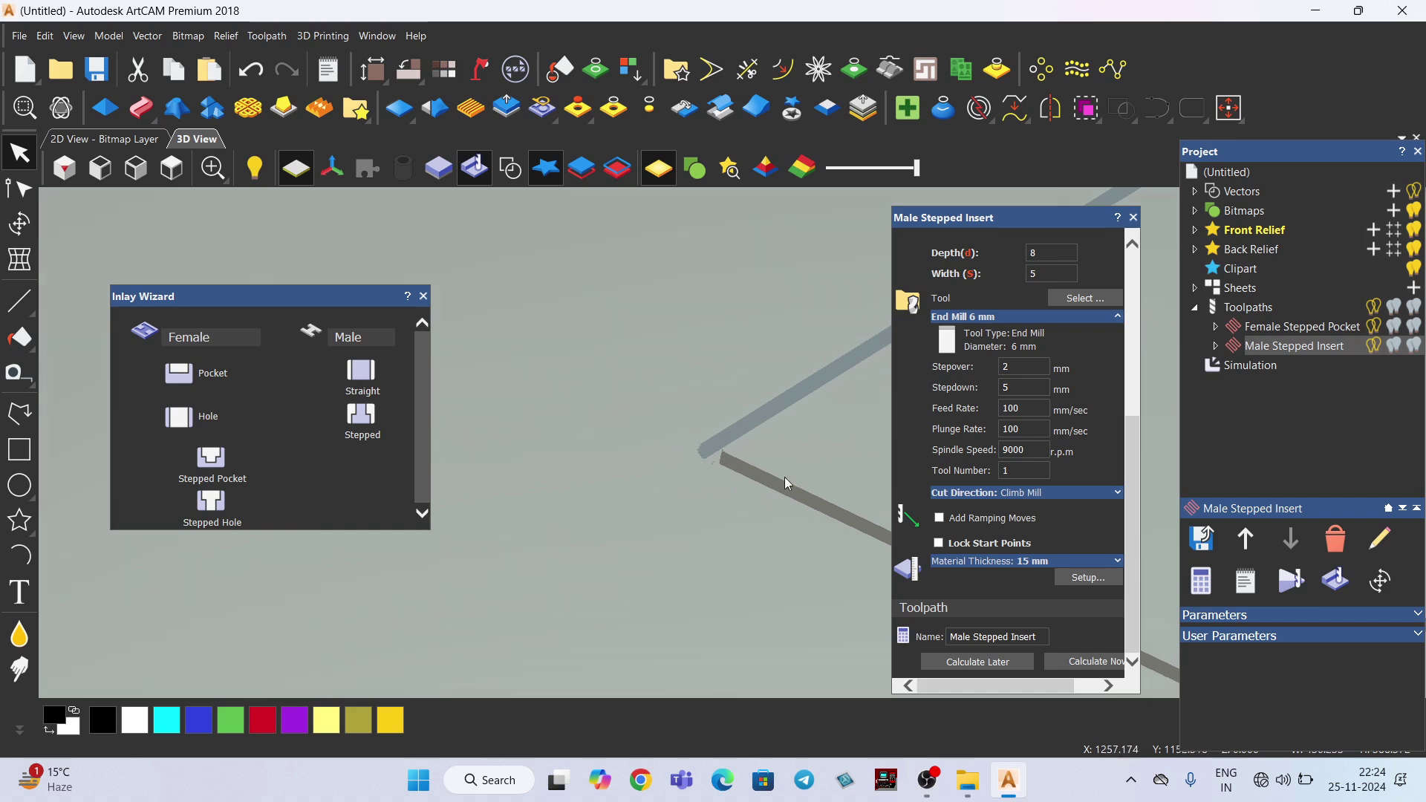
scroll(796, 475, "up", 1)
left_click_drag(797, 475, 616, 496)
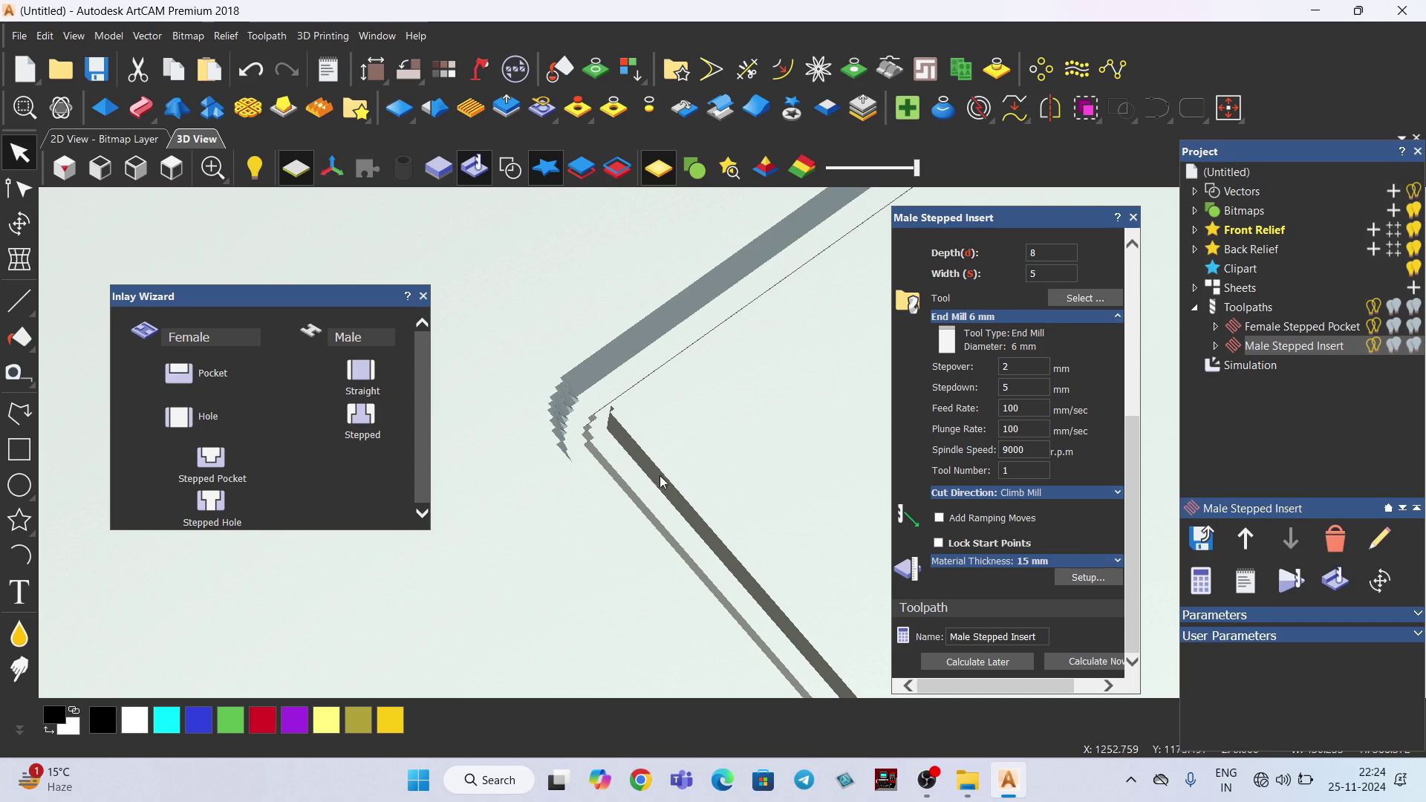
left_click_drag(671, 479, 660, 533)
scroll(688, 417, "down", 6)
Compare the shoulder edges of the simulated female pocket with those of the male stepped insert.
scroll(661, 532, "up", 10)
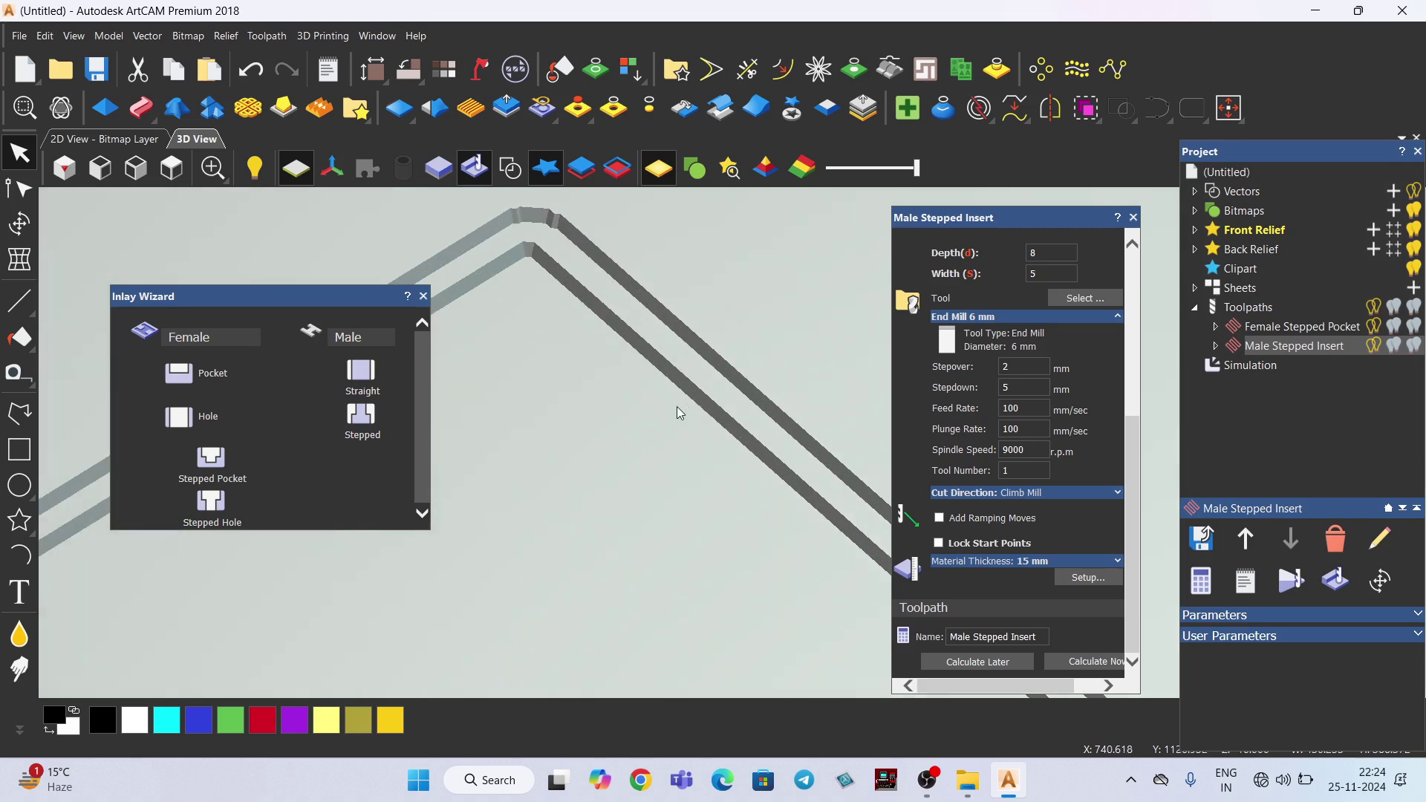
scroll(496, 503, "down", 8)
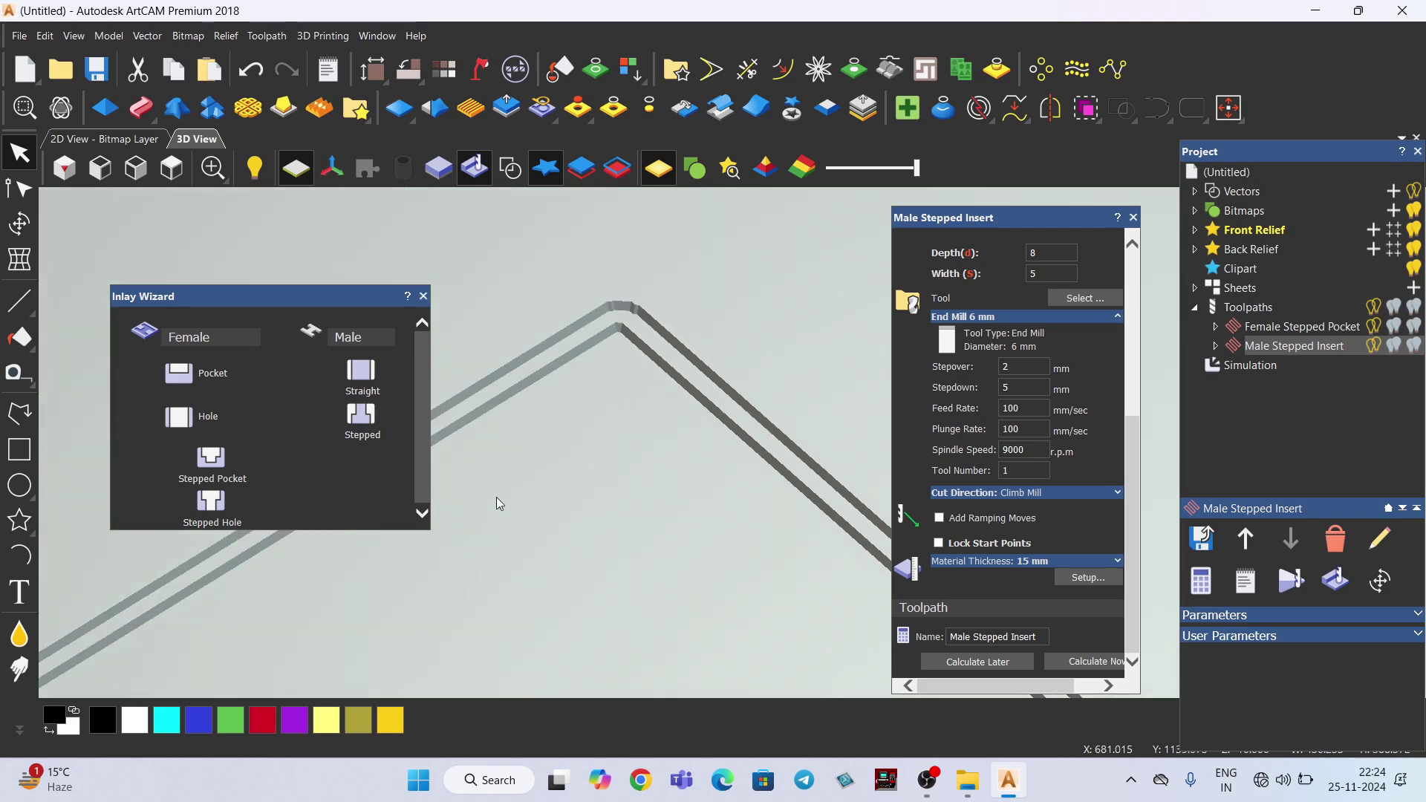
scroll(493, 524, "up", 3)
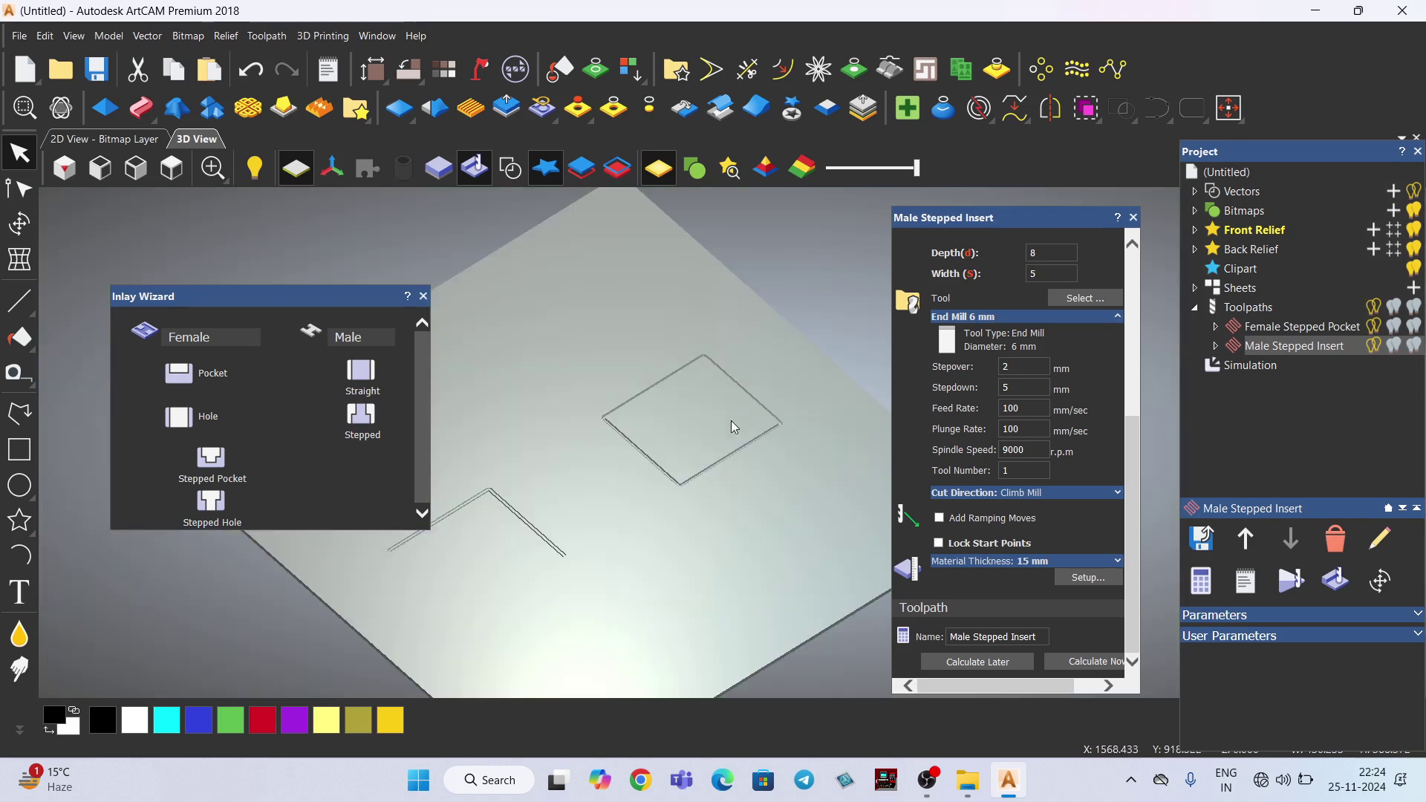
scroll(489, 536, "up", 2)
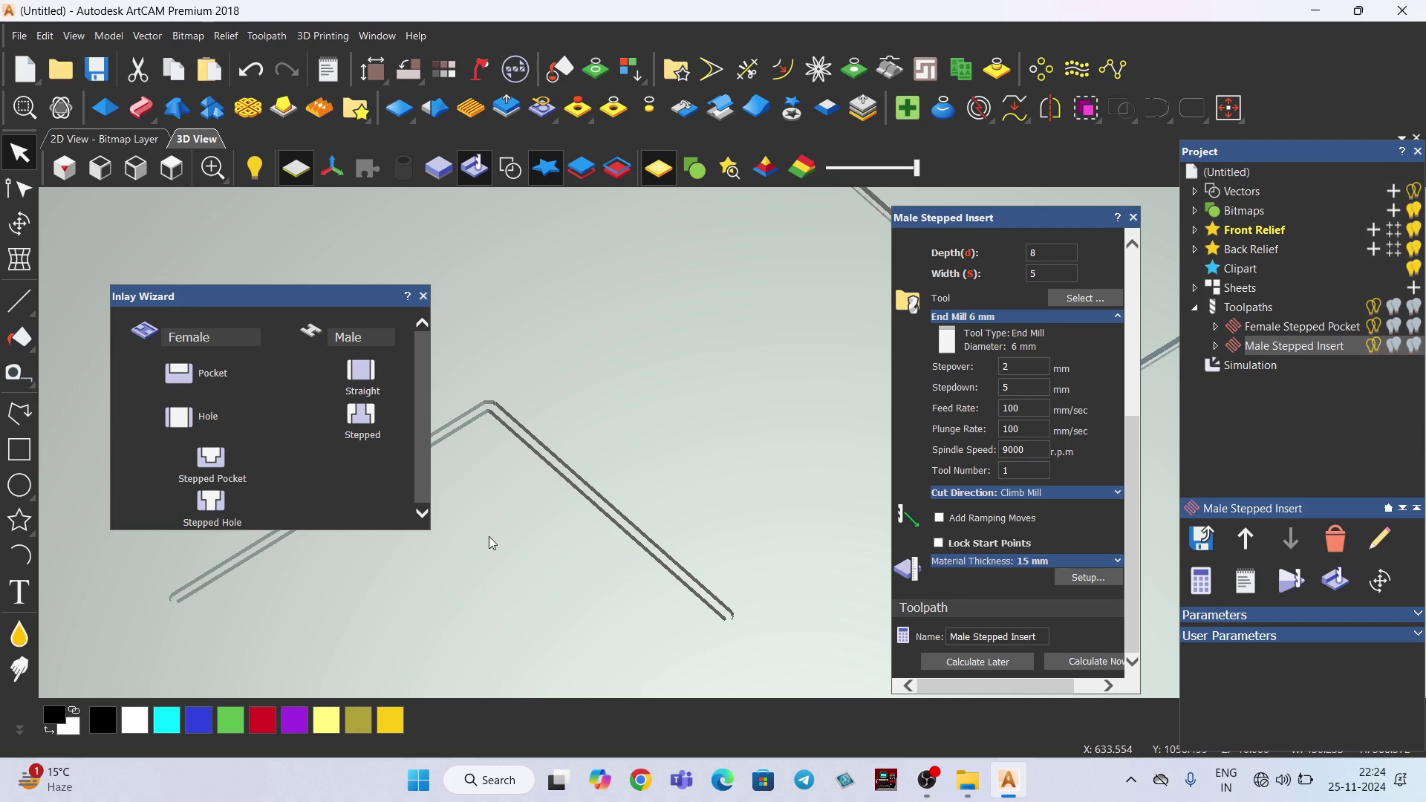
scroll(750, 435, "up", 4)
scroll(811, 364, "up", 6)
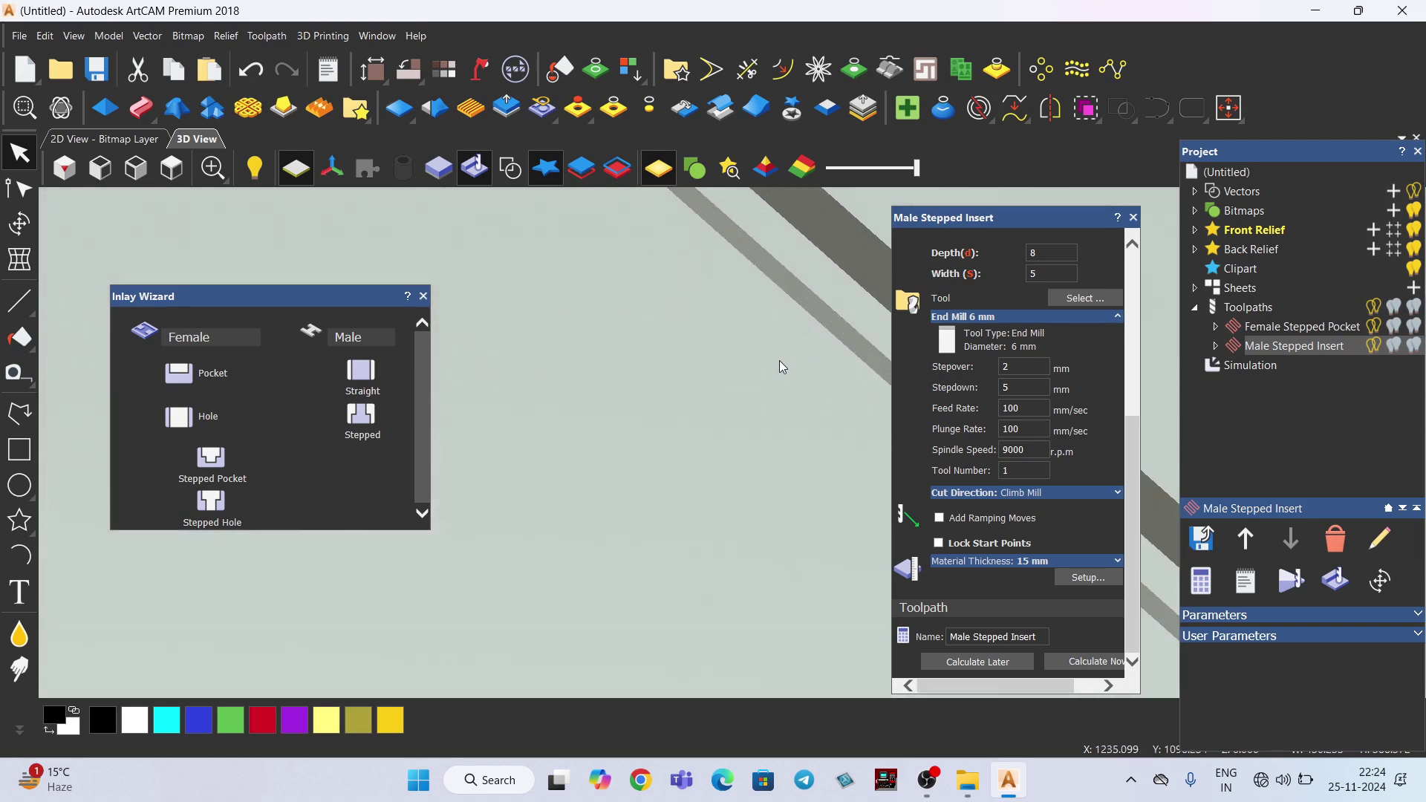
scroll(657, 450, "up", 2)
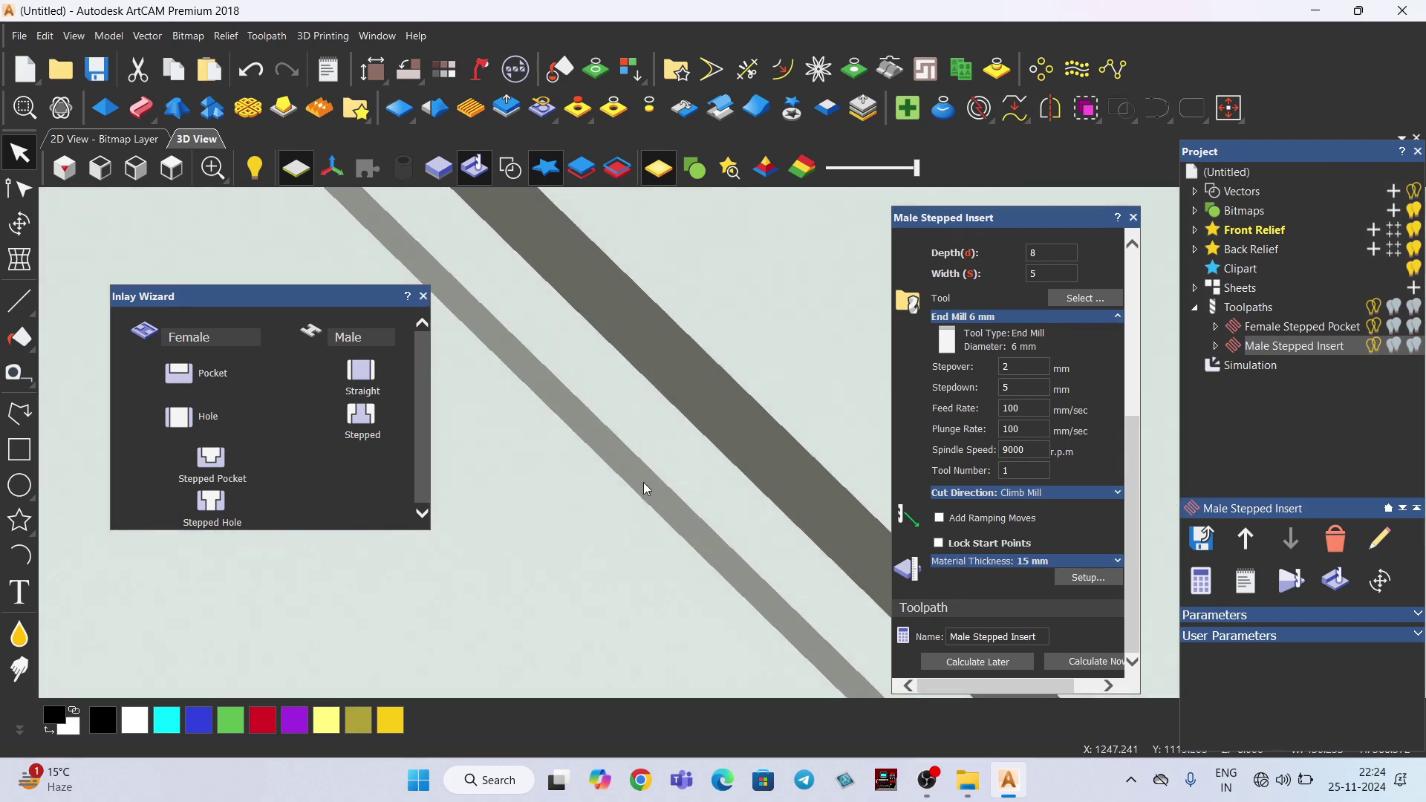
scroll(756, 430, "down", 4)
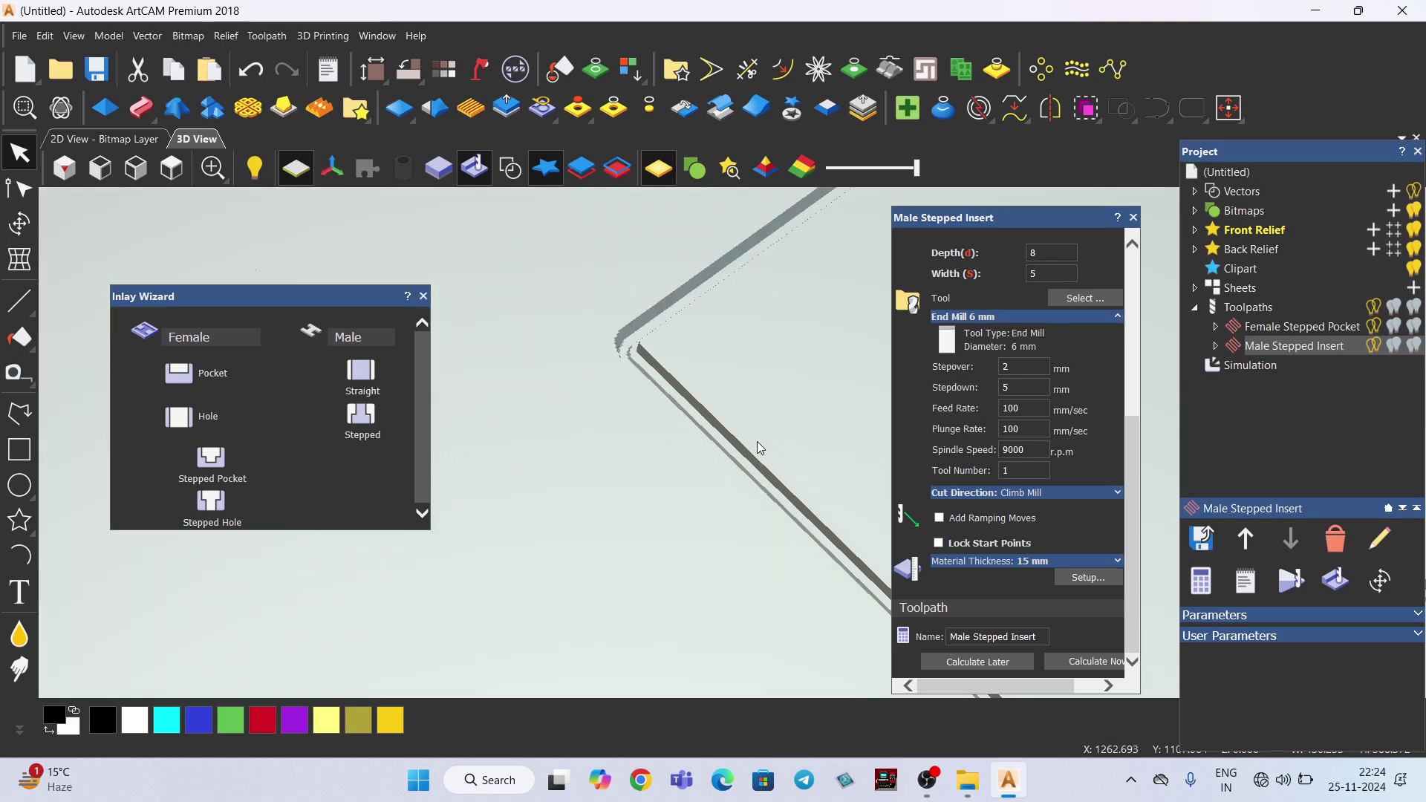
scroll(706, 486, "down", 4)
scroll(671, 545, "up", 4)
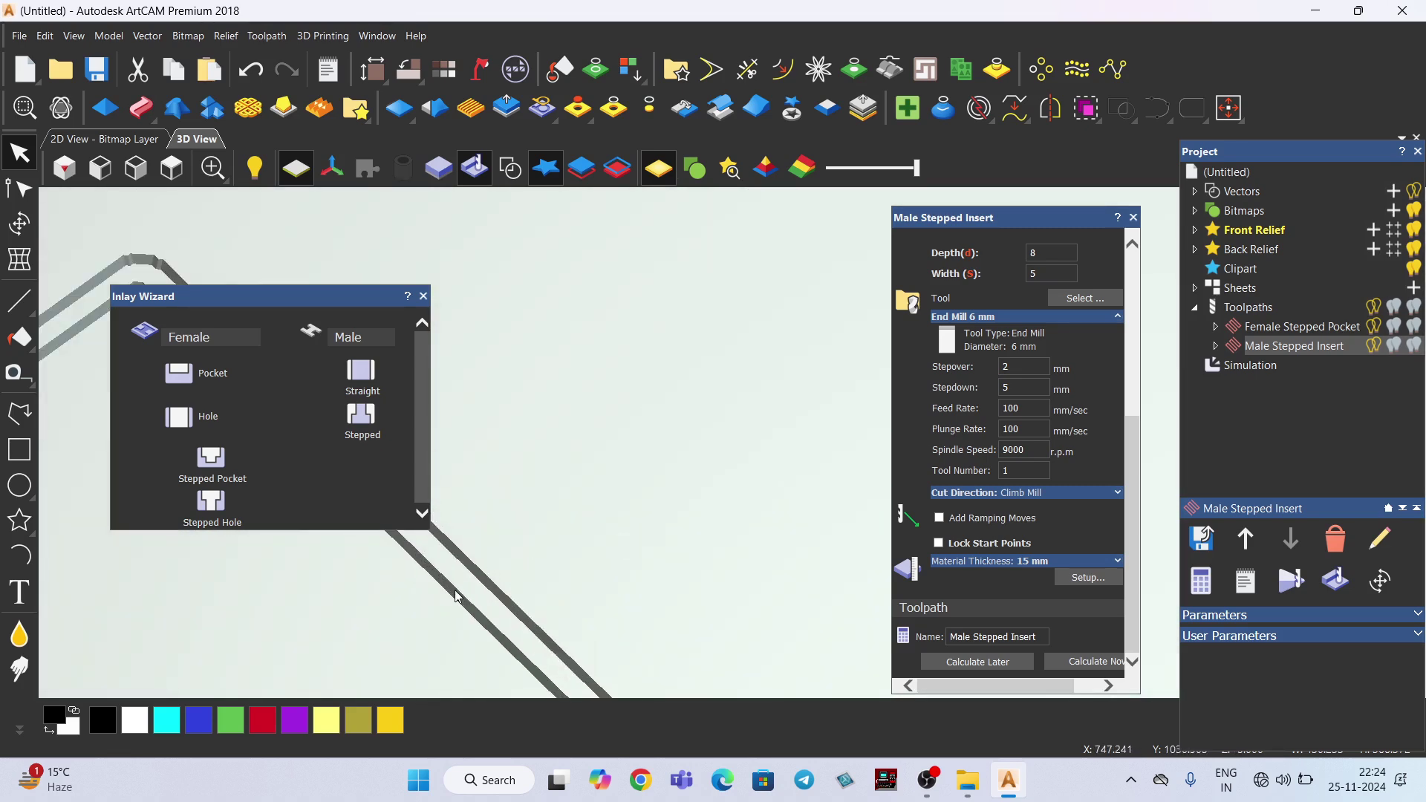
scroll(662, 488, "down", 2)
scroll(573, 397, "down", 3)
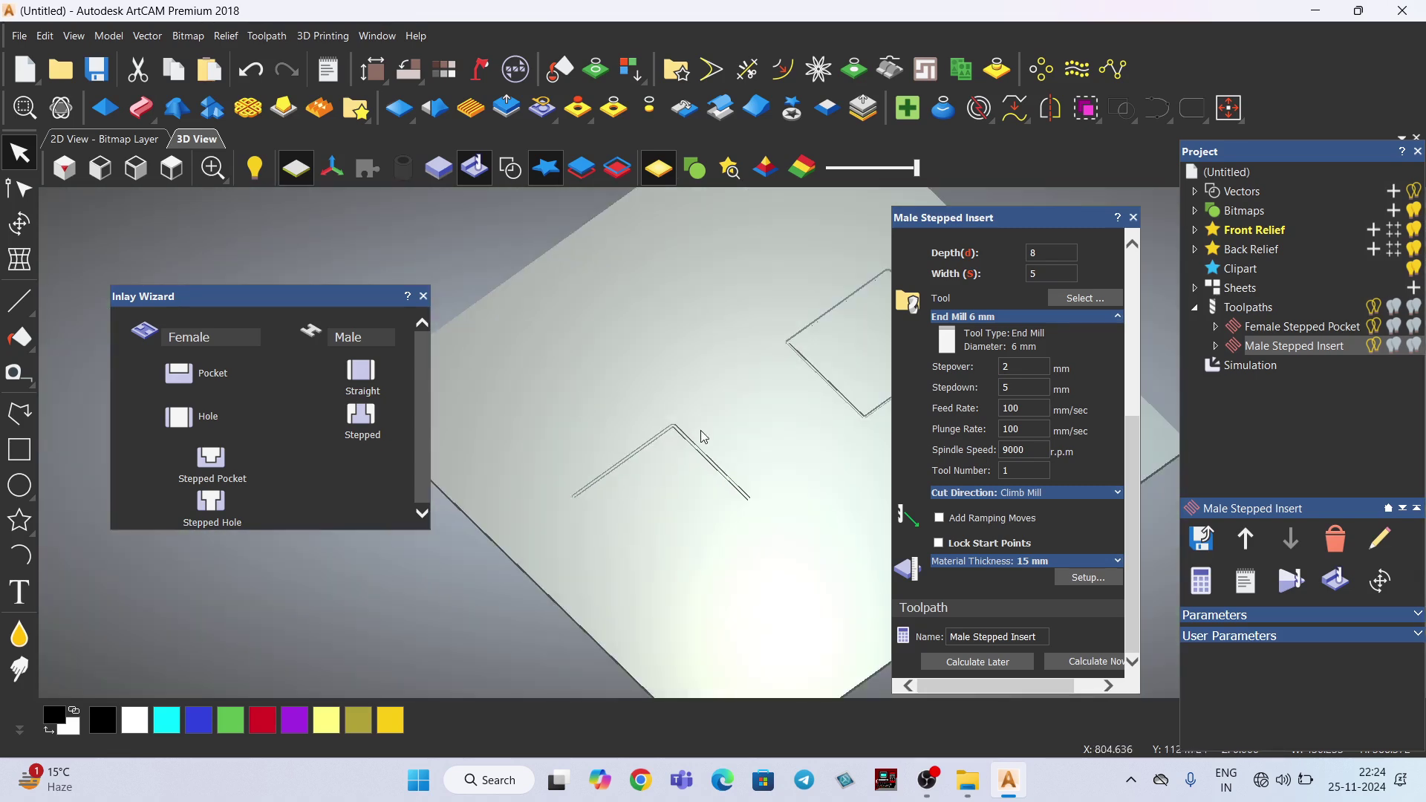
left_click_drag(734, 448, 795, 390)
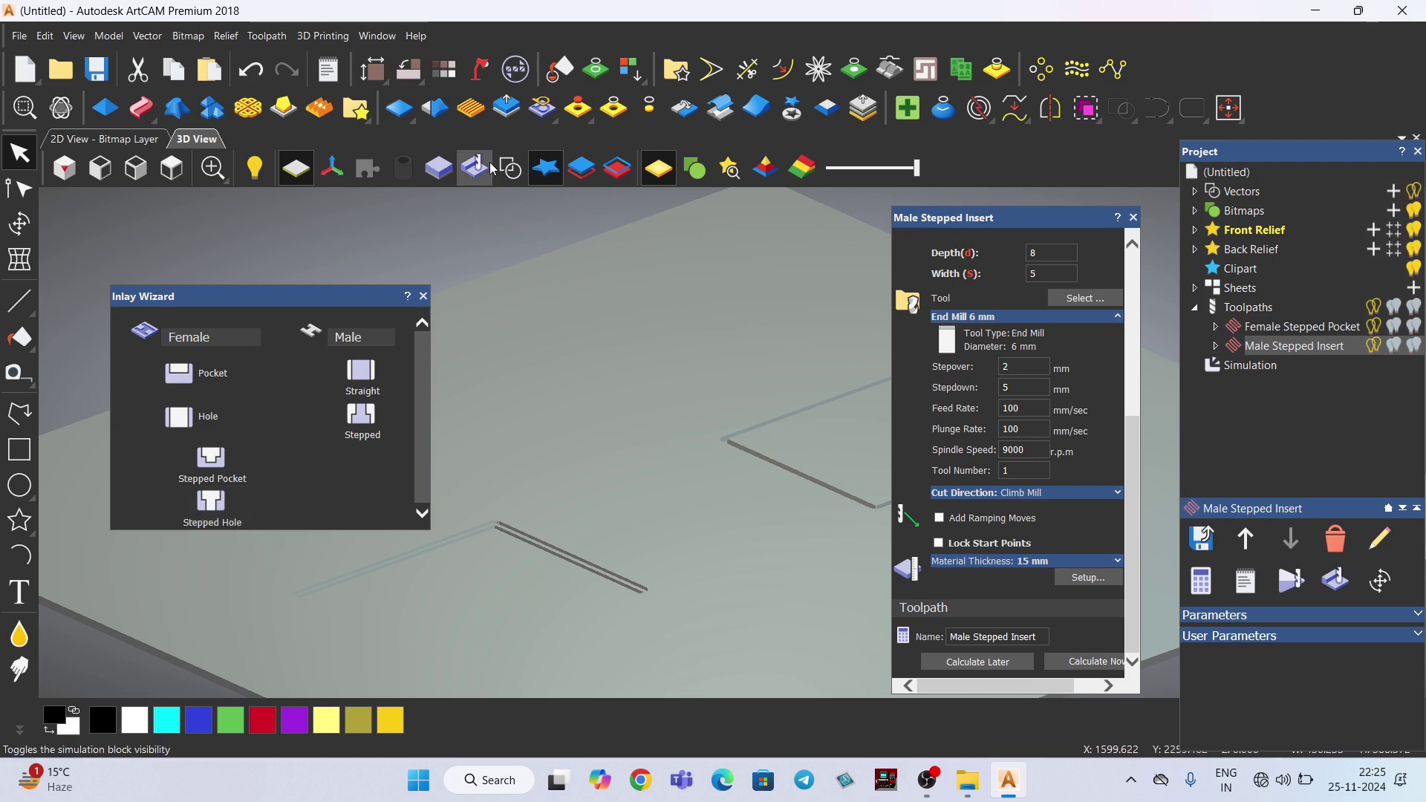
Set up a female stepped hole inlay for the second pair's inner rectangle with finish depth 15, shoulder depth 10 and shoulder width 5.
left_click(172, 169)
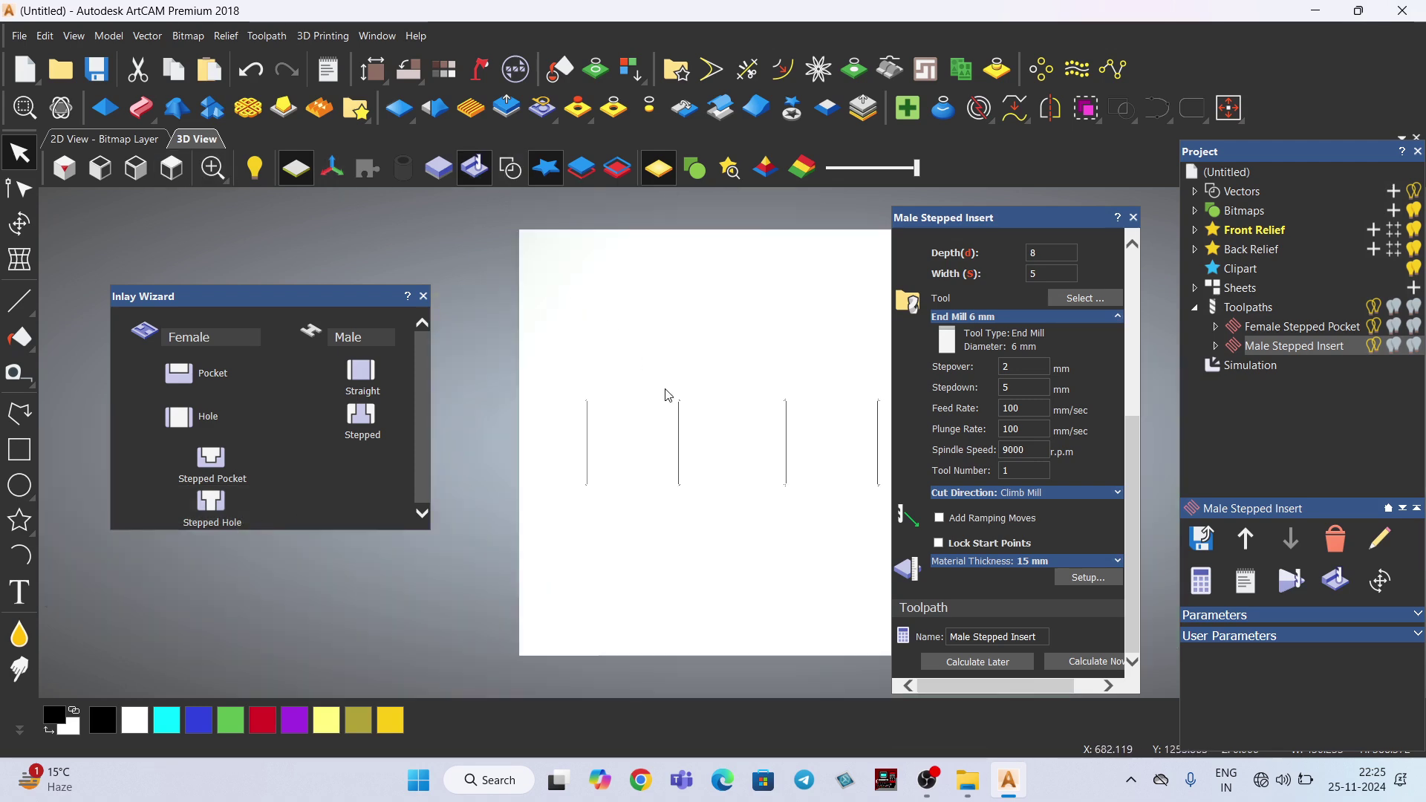
left_click(475, 168)
scroll(852, 444, "up", 5)
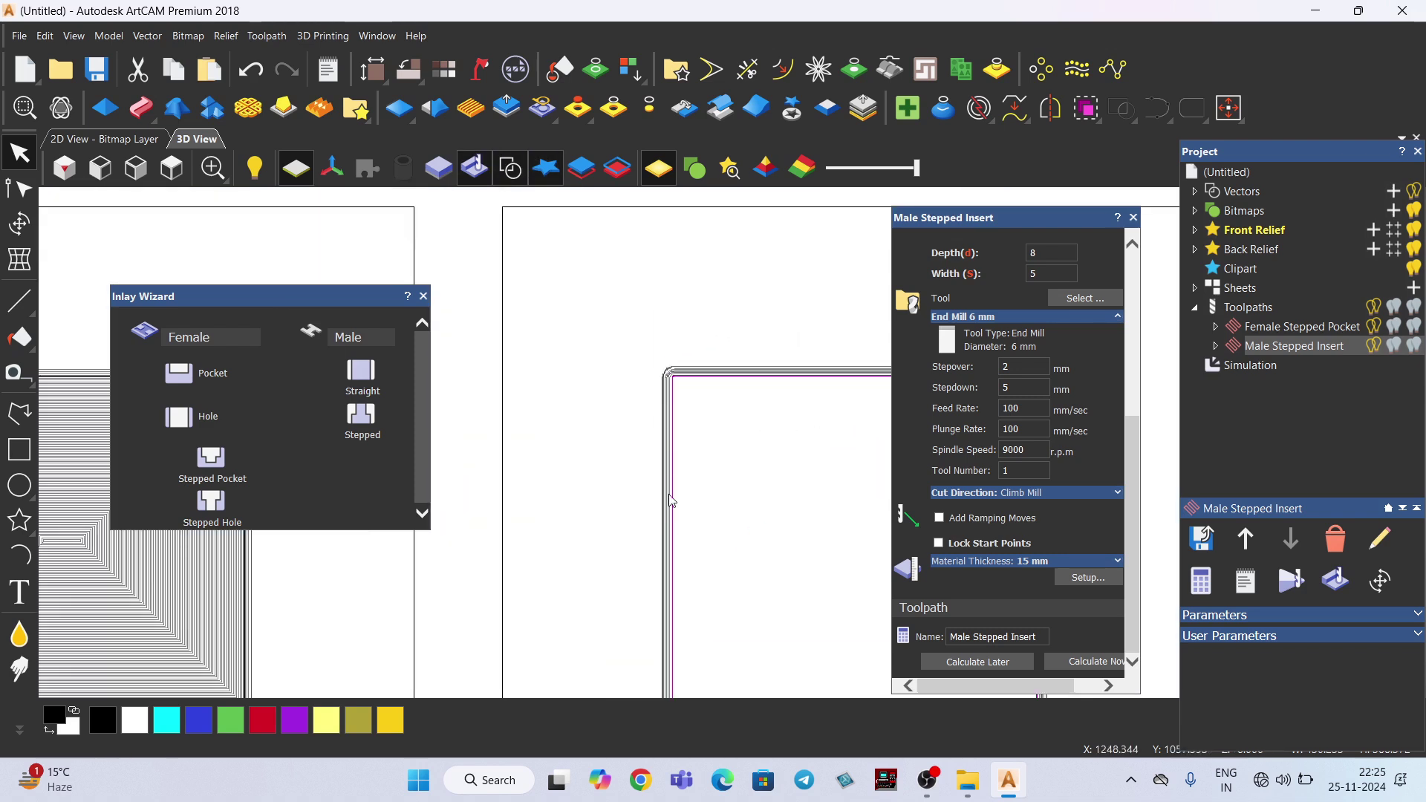
scroll(531, 409, "down", 5)
scroll(851, 469, "up", 2)
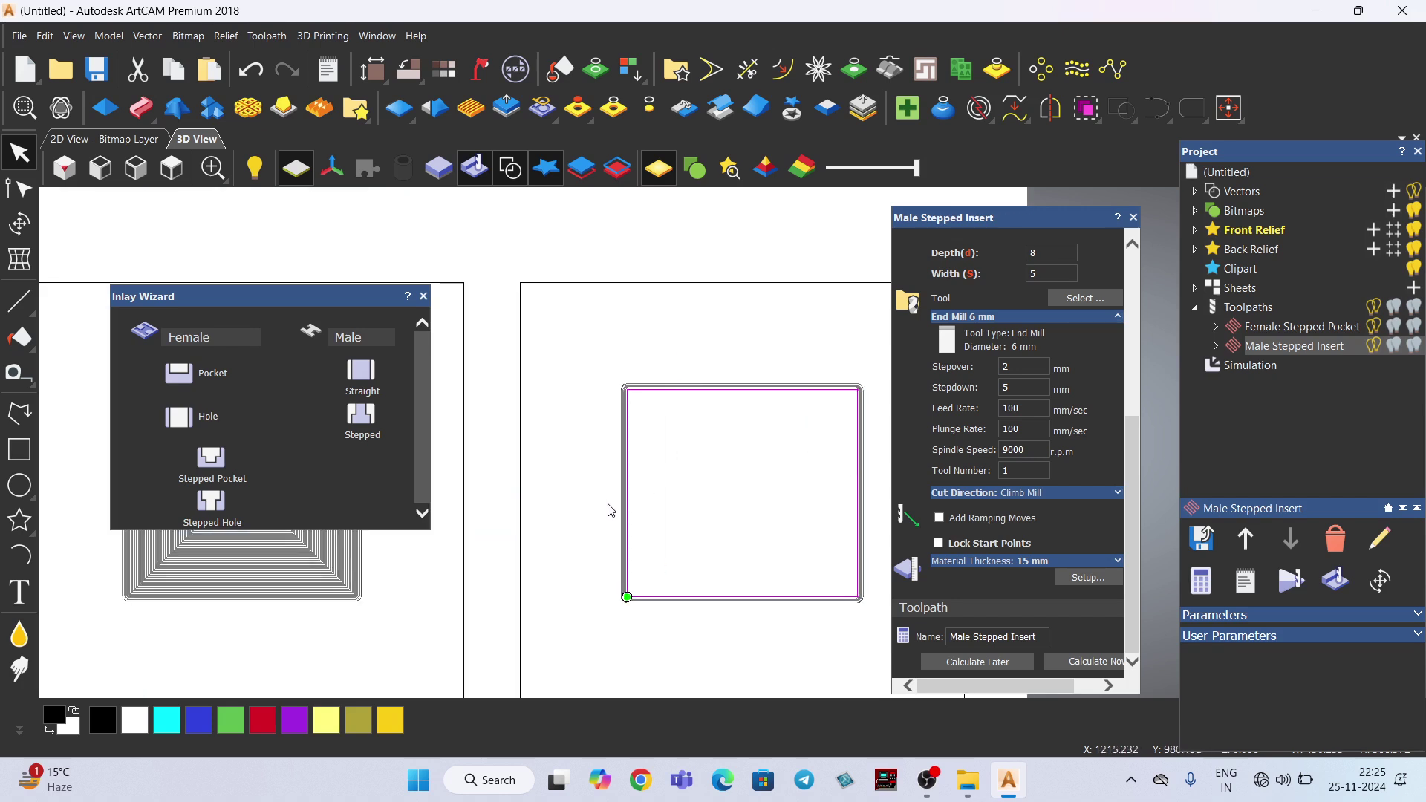
left_click(227, 520)
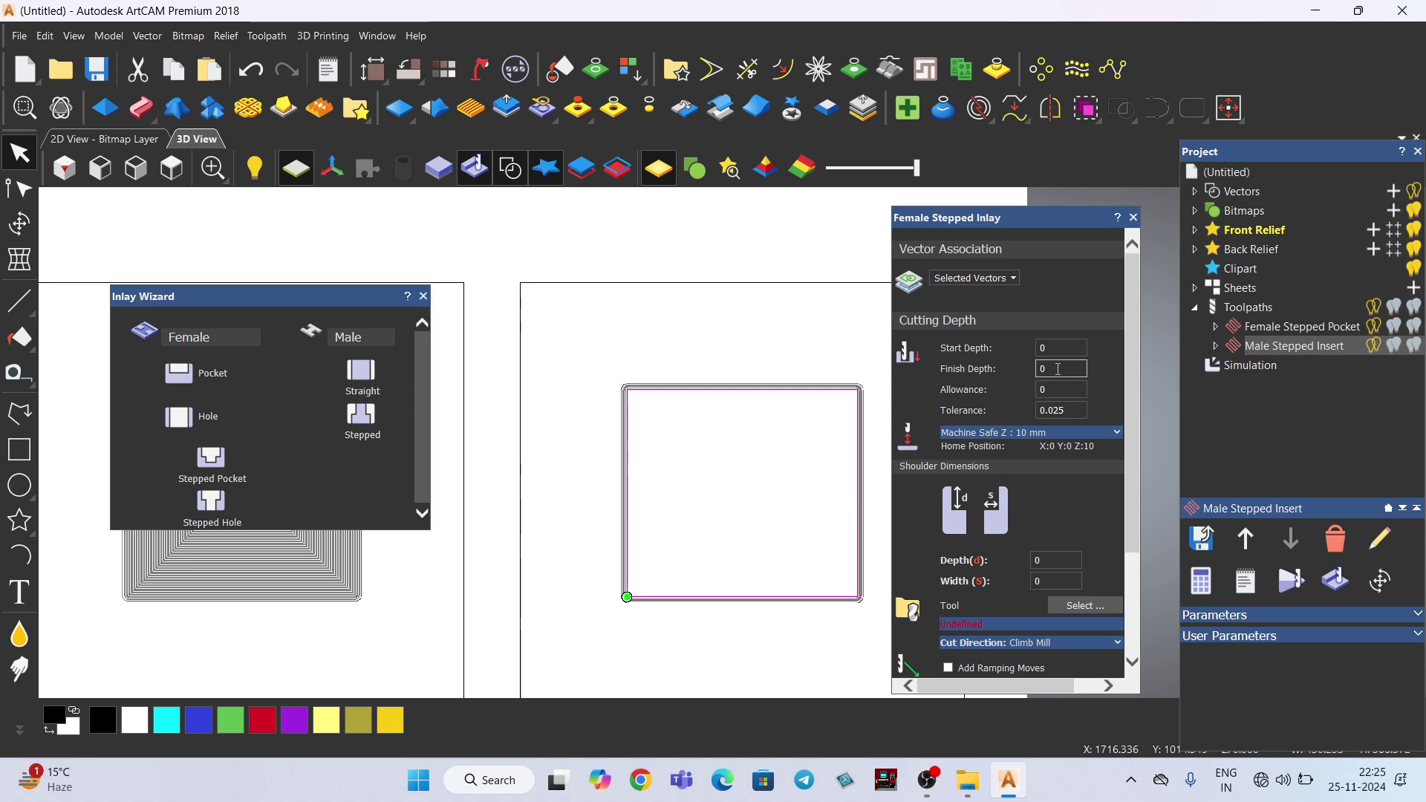
type("15")
left_click(1058, 562)
type("10")
scroll(1083, 570, "down", 3)
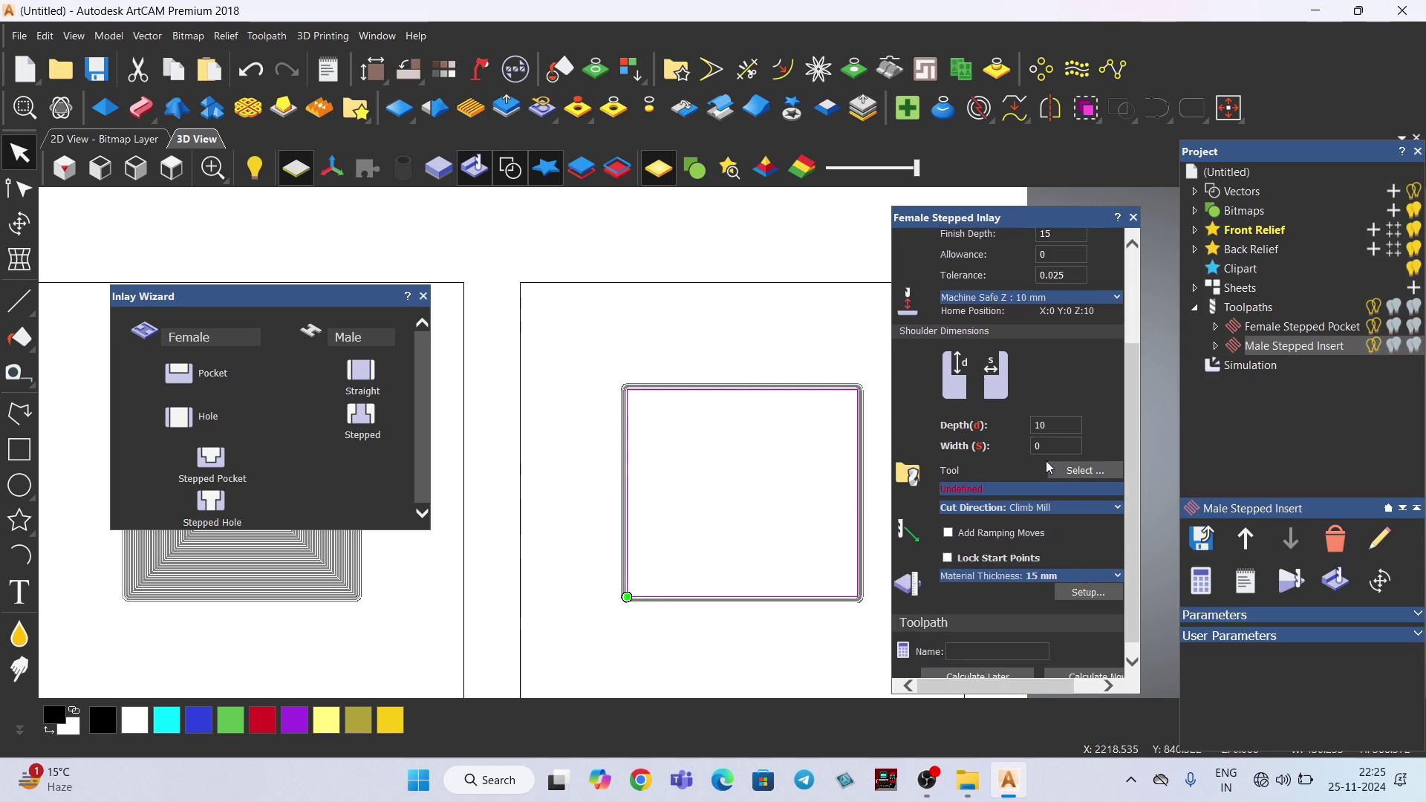
double_click(1048, 447)
type("5")
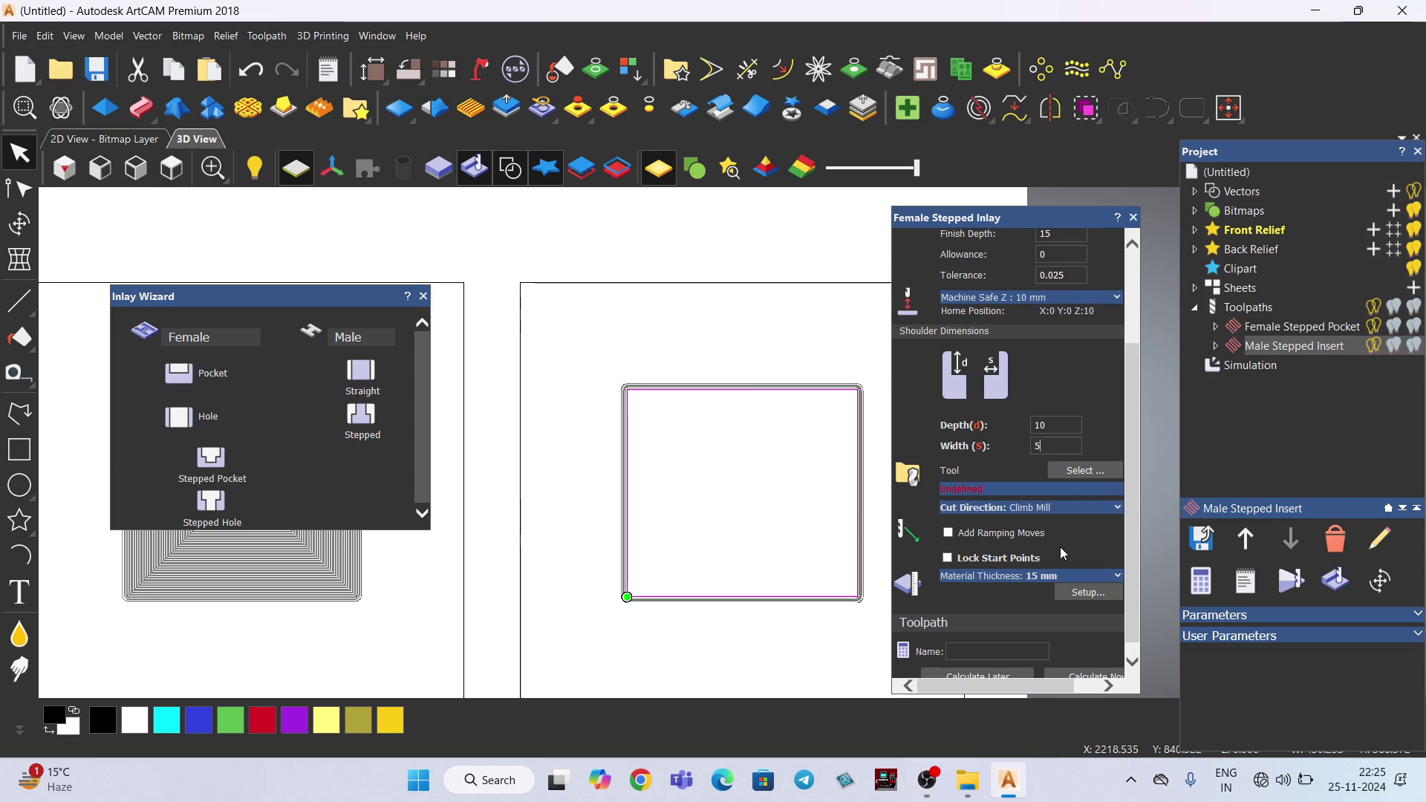
Assign the End Mill 6 mm from the aluminum roughing tools and calculate the female stepped hole toolpath.
left_click(1086, 471)
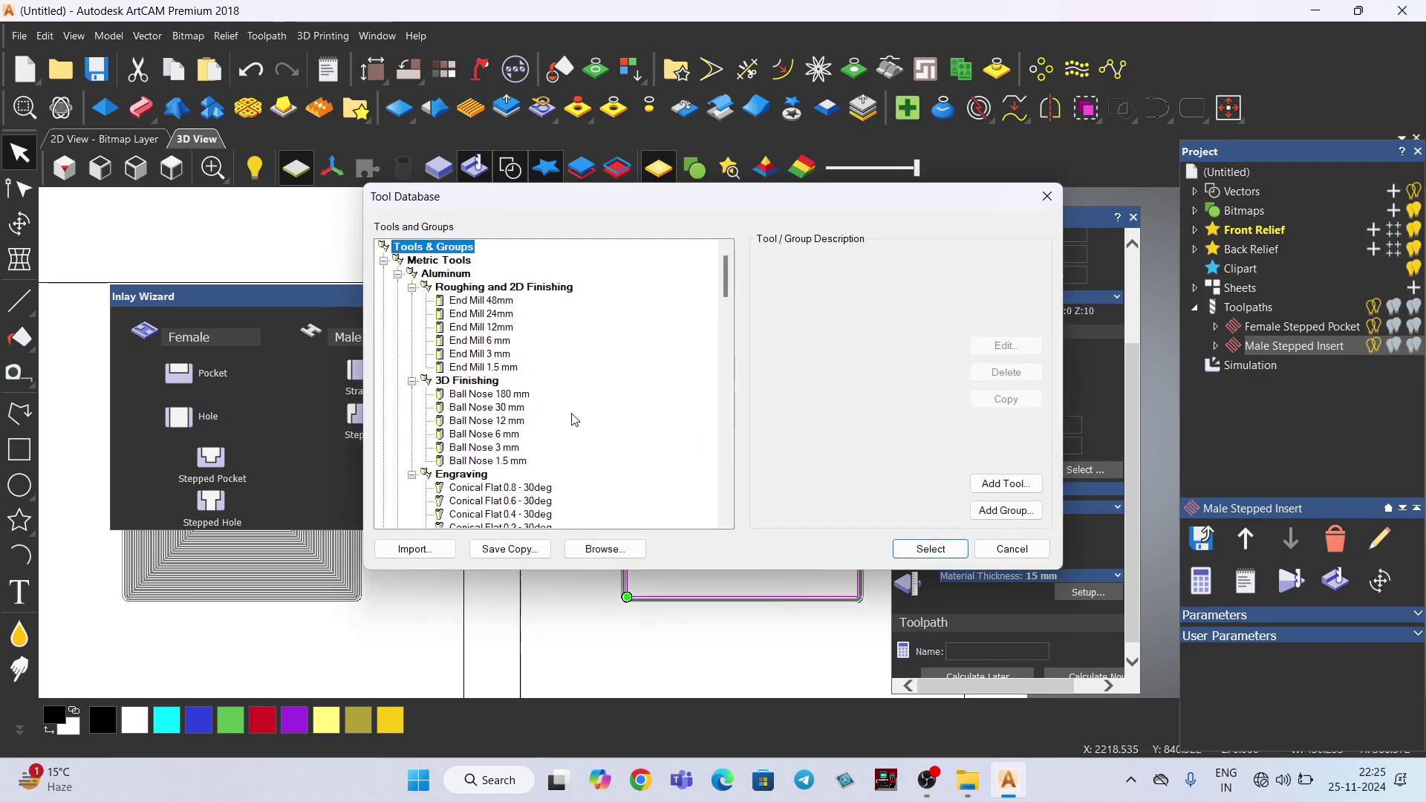
left_click(490, 340)
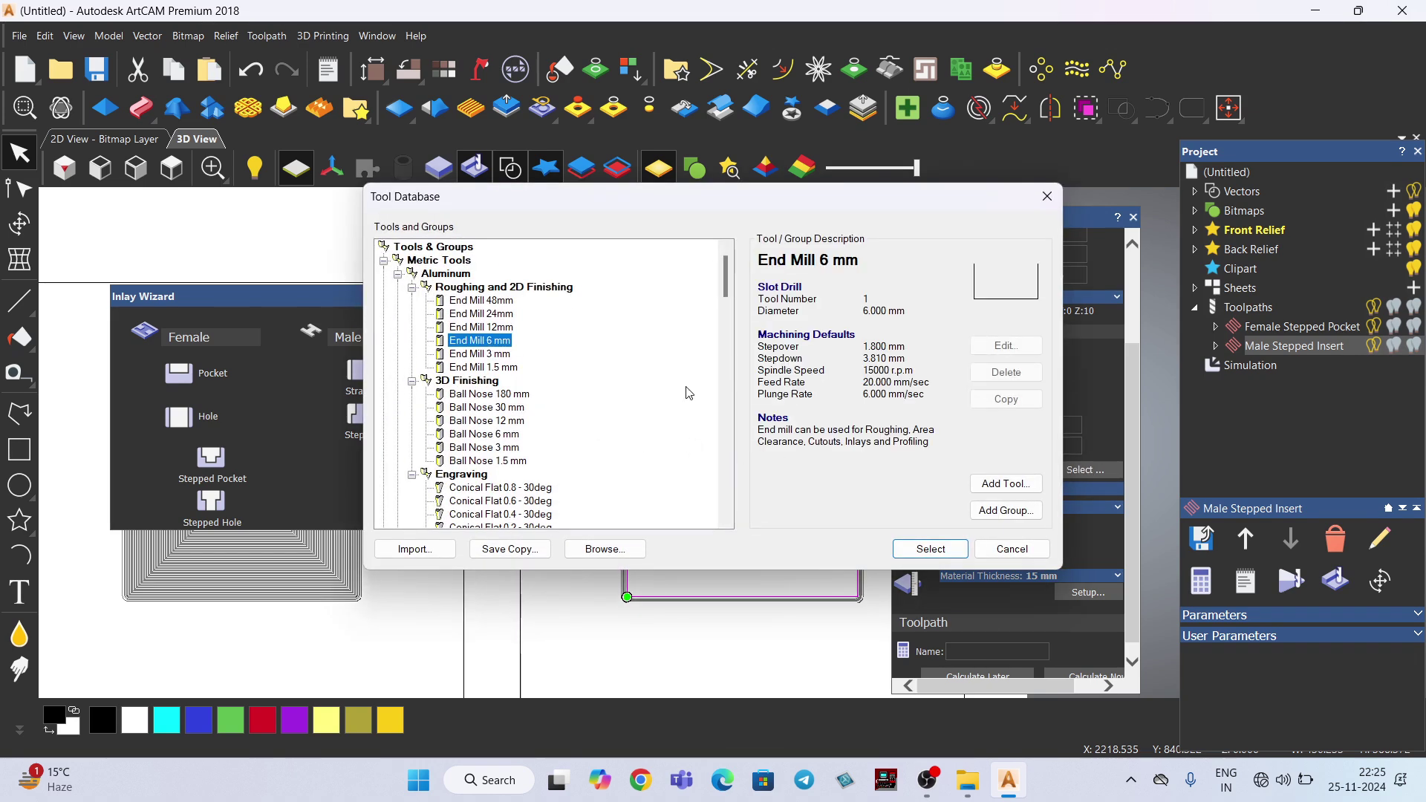
left_click(931, 549)
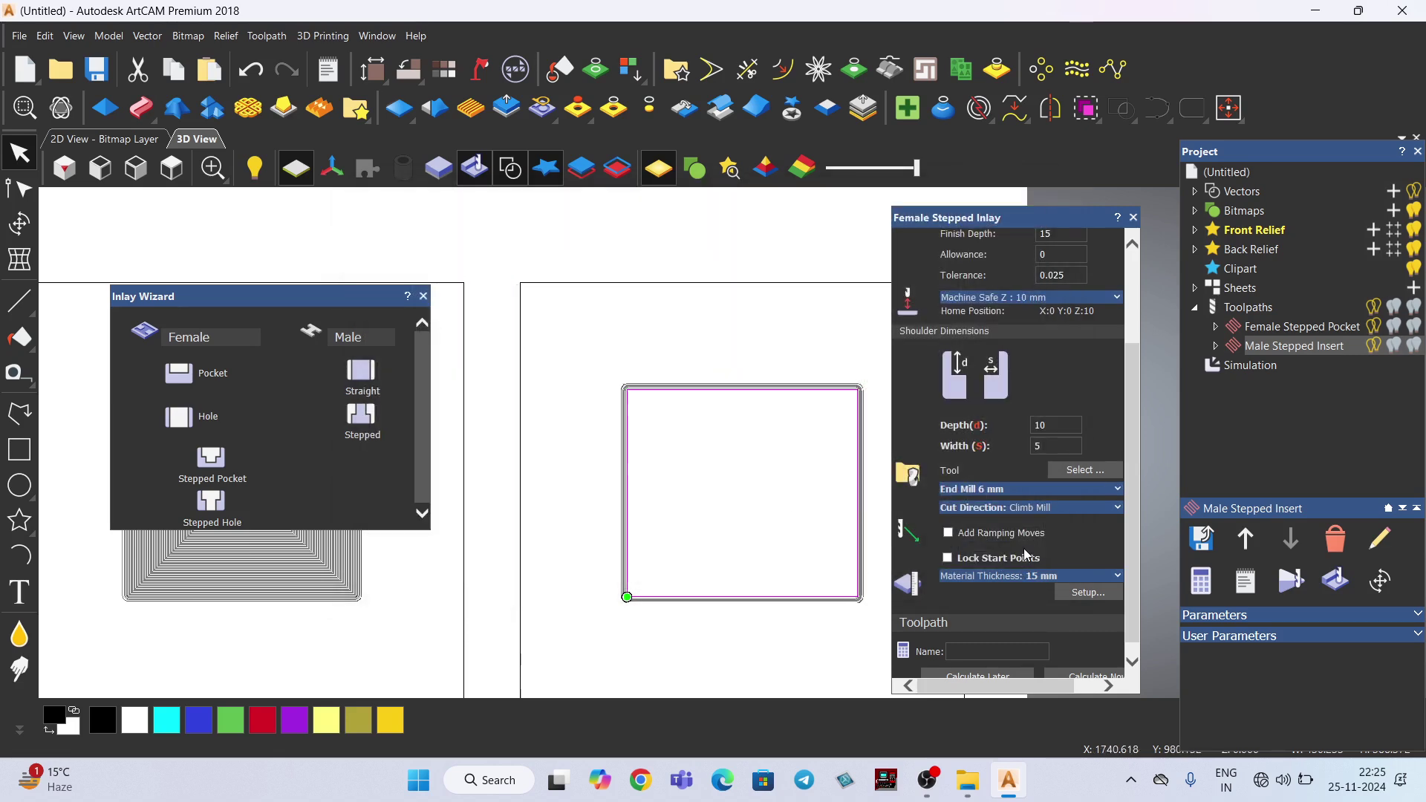
scroll(1026, 554, "down", 1)
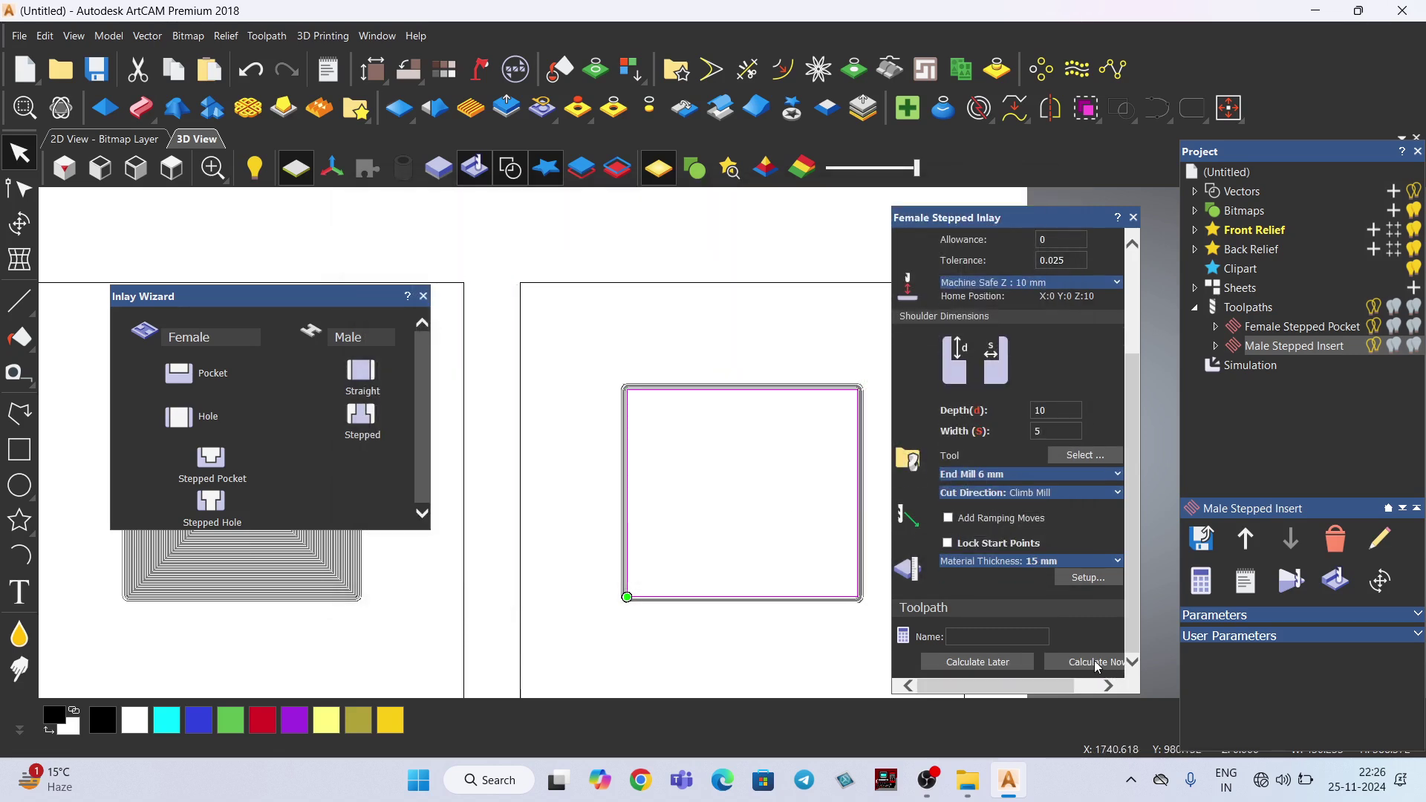
left_click(1097, 662)
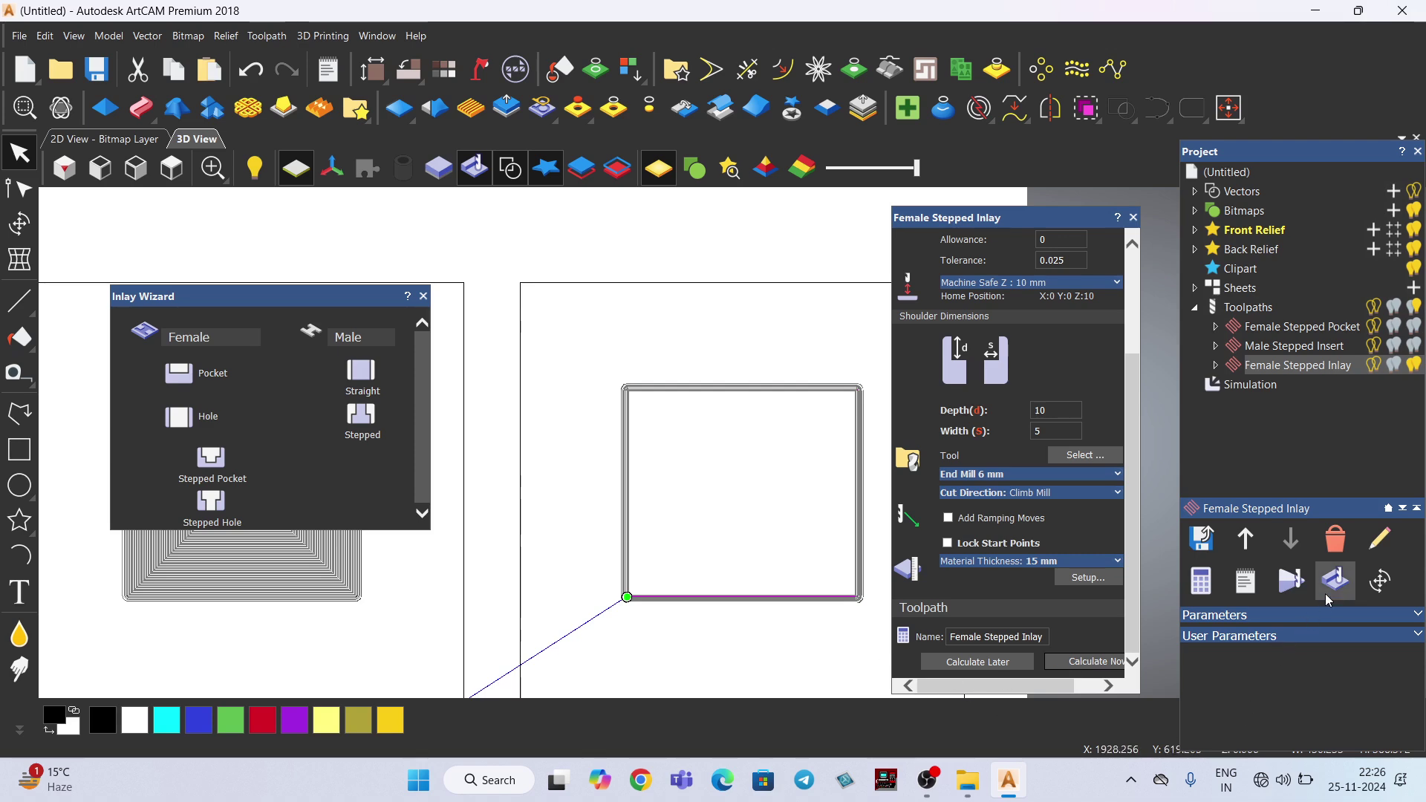
Simulate the female stepped hole toolpath and show the cut rectangle in isometric view.
left_click(1291, 580)
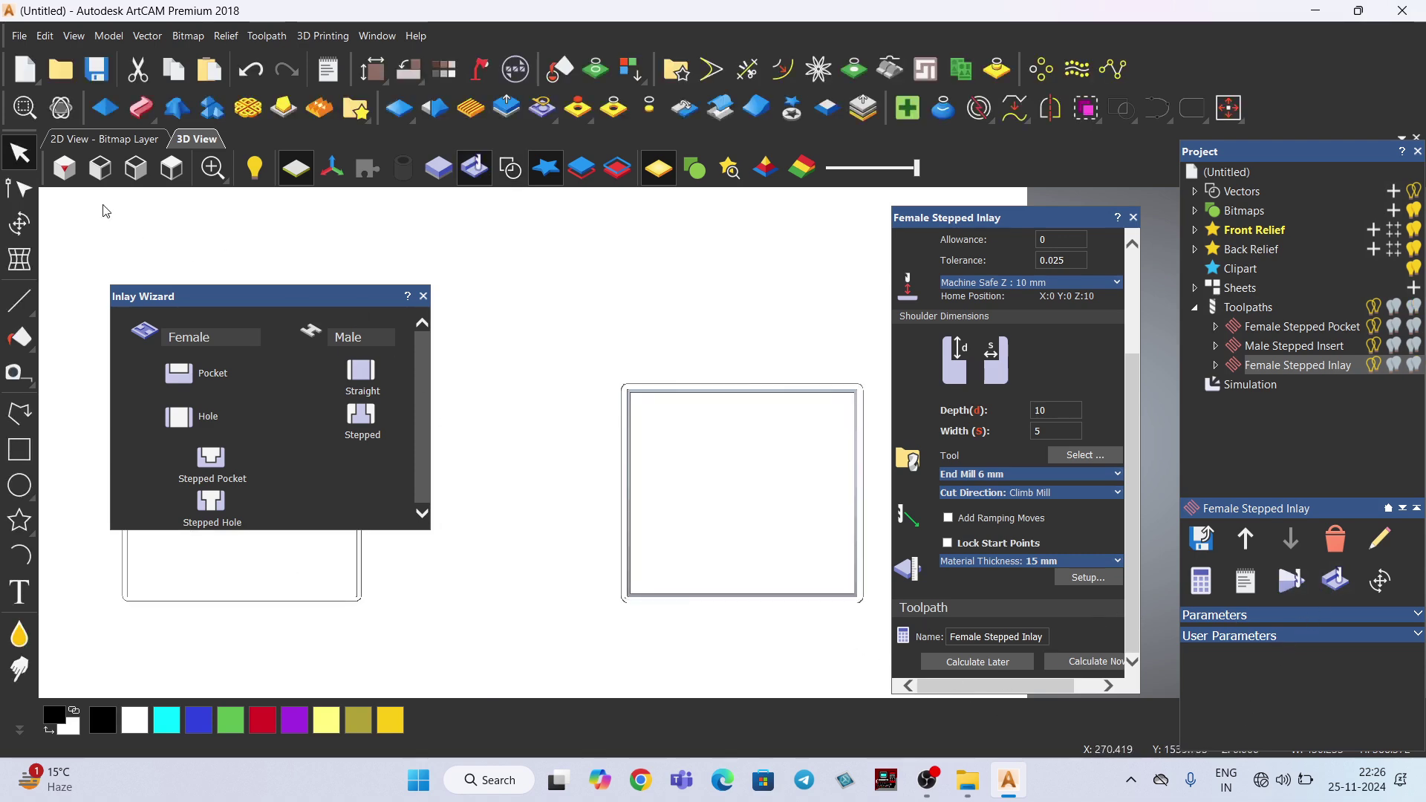
left_click(66, 175)
scroll(735, 376, "up", 3)
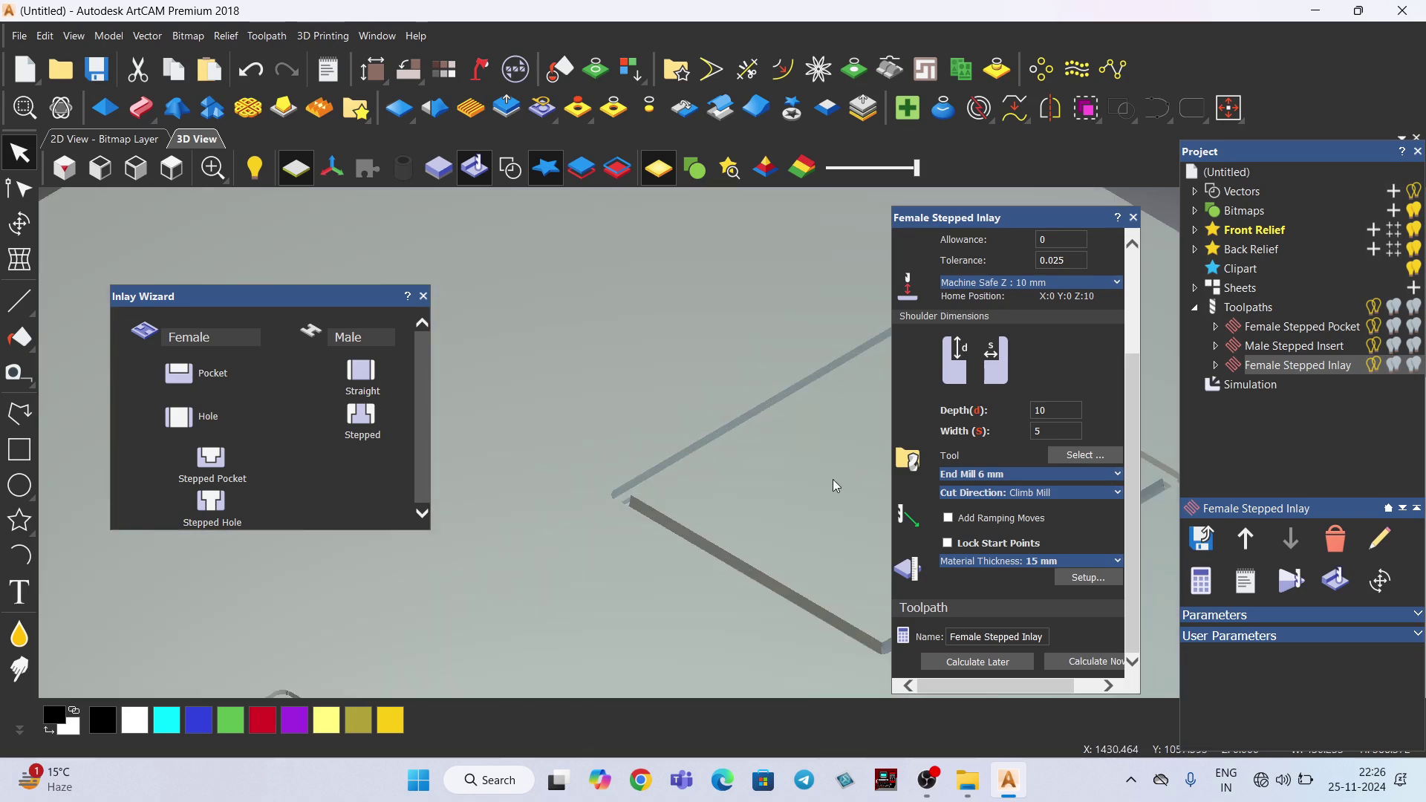
Examine the simulated stepped hole's corner, shoulder and inner wall up close from several angles.
left_click_drag(764, 528, 732, 426)
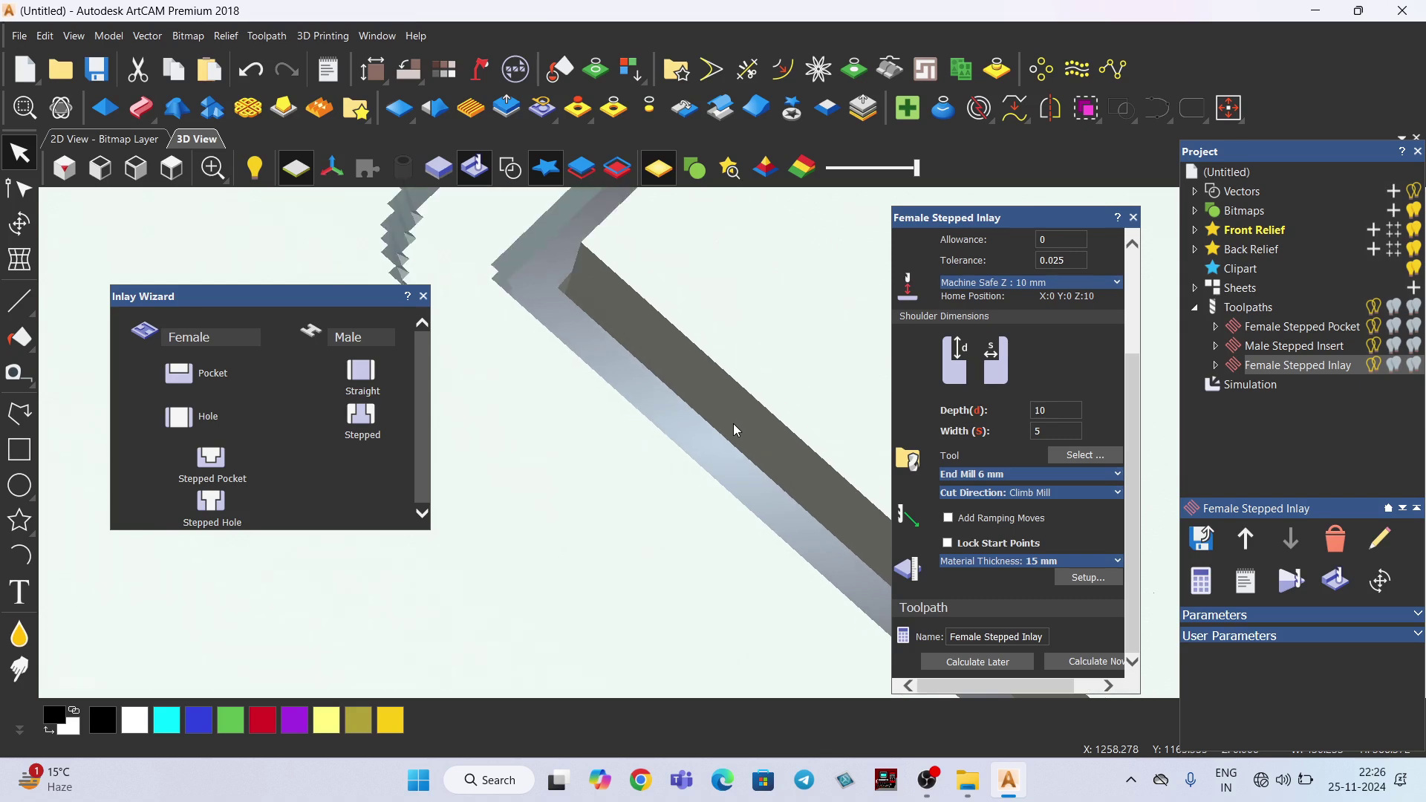
scroll(1069, 403, "up", 3)
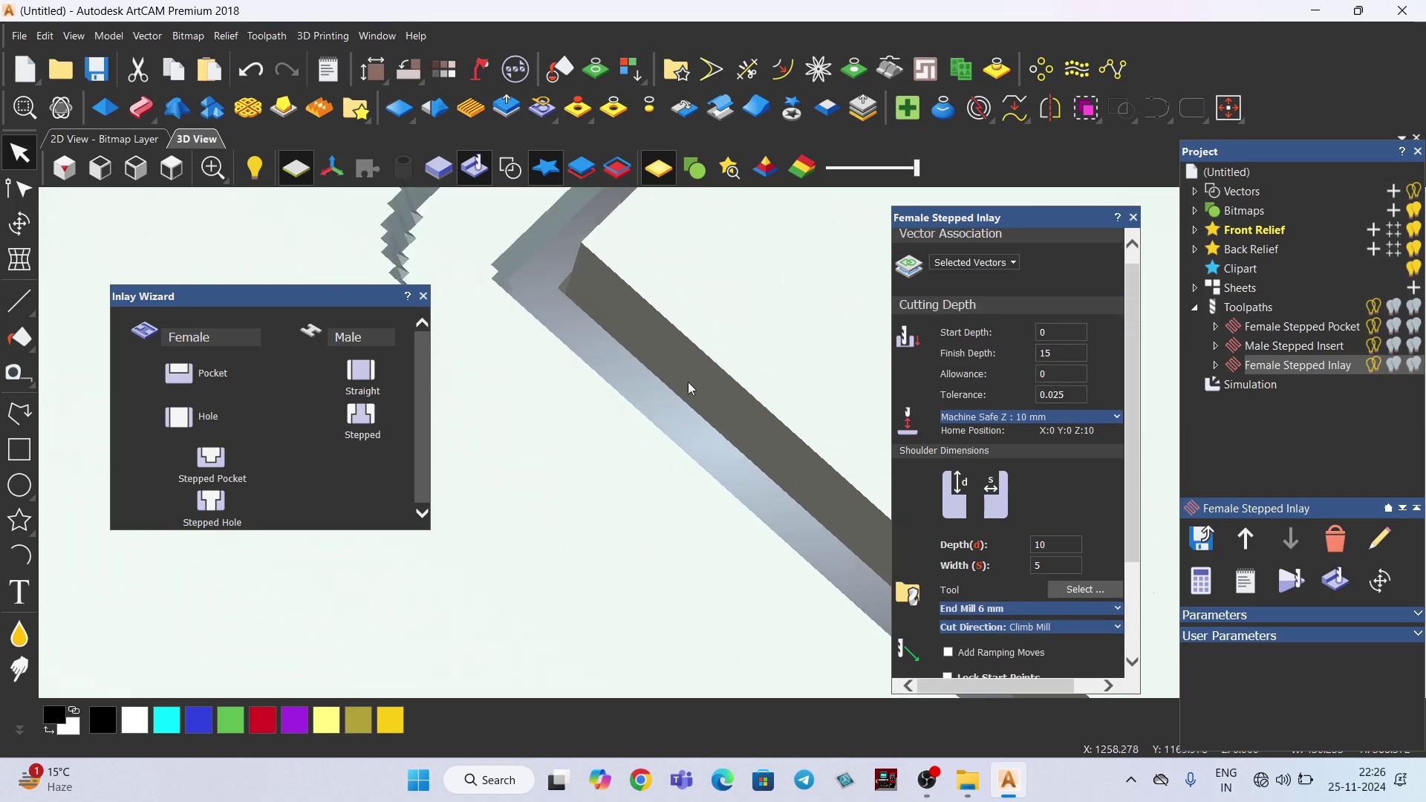
left_click_drag(687, 381, 676, 416)
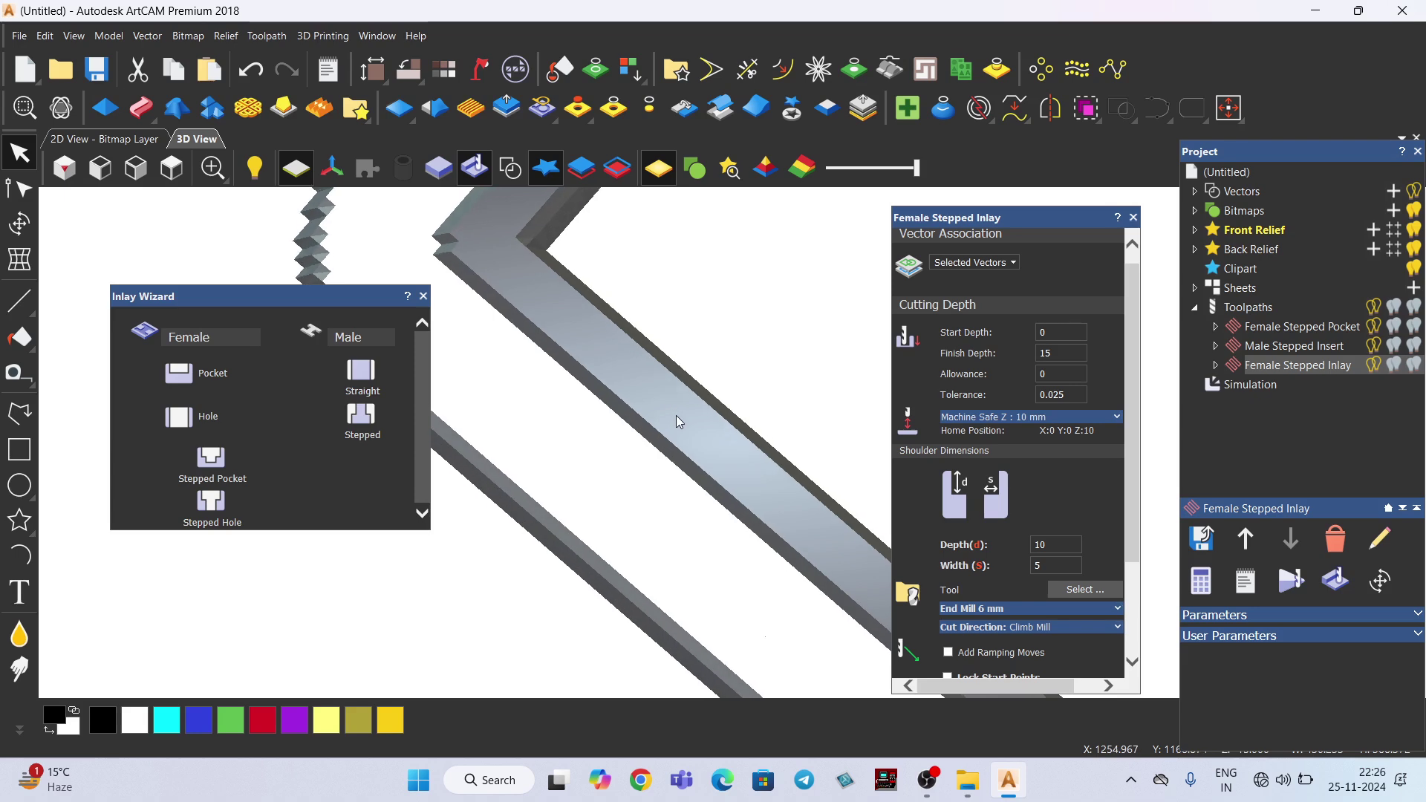
scroll(598, 314, "up", 3)
left_click_drag(603, 330, 523, 290)
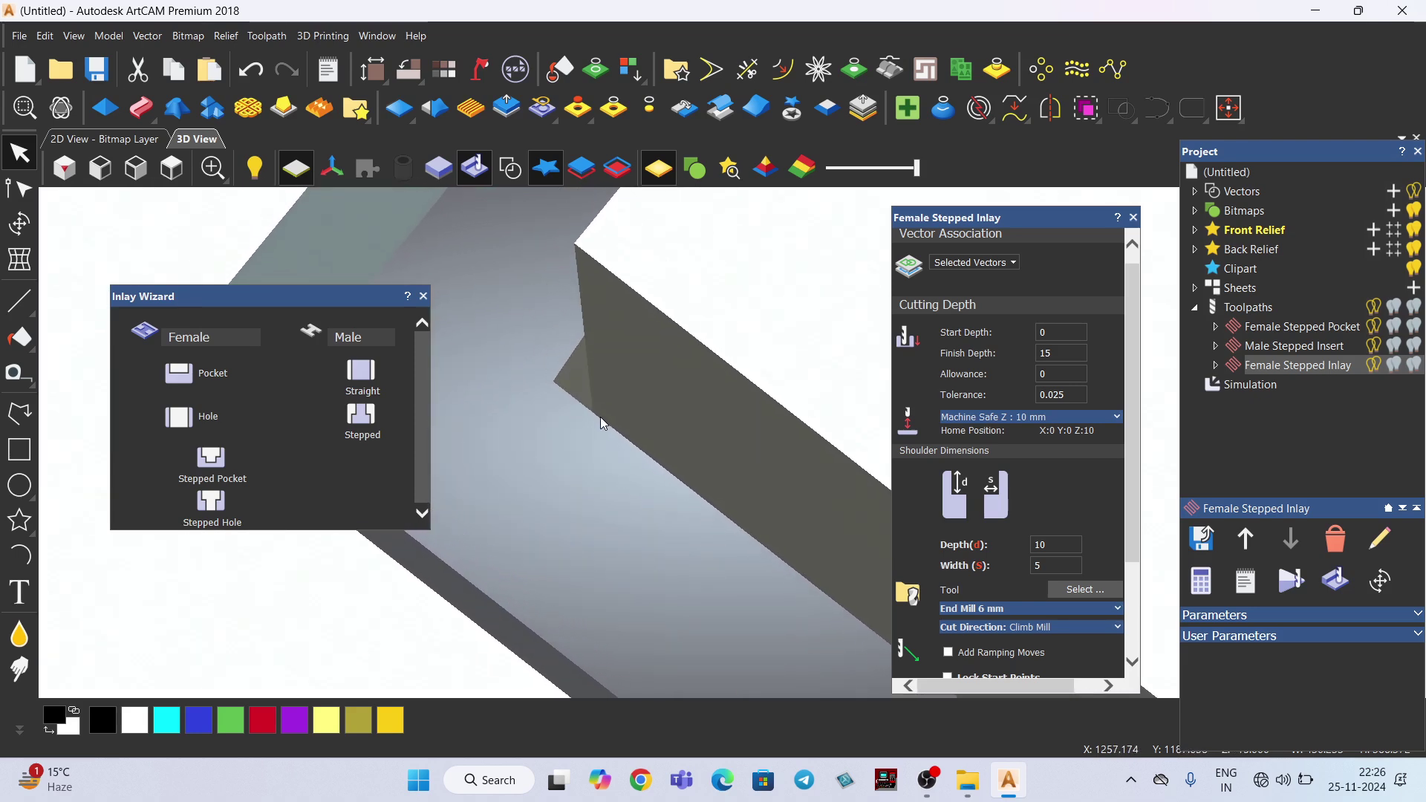
scroll(602, 420, "down", 3)
left_click_drag(600, 414, 764, 476)
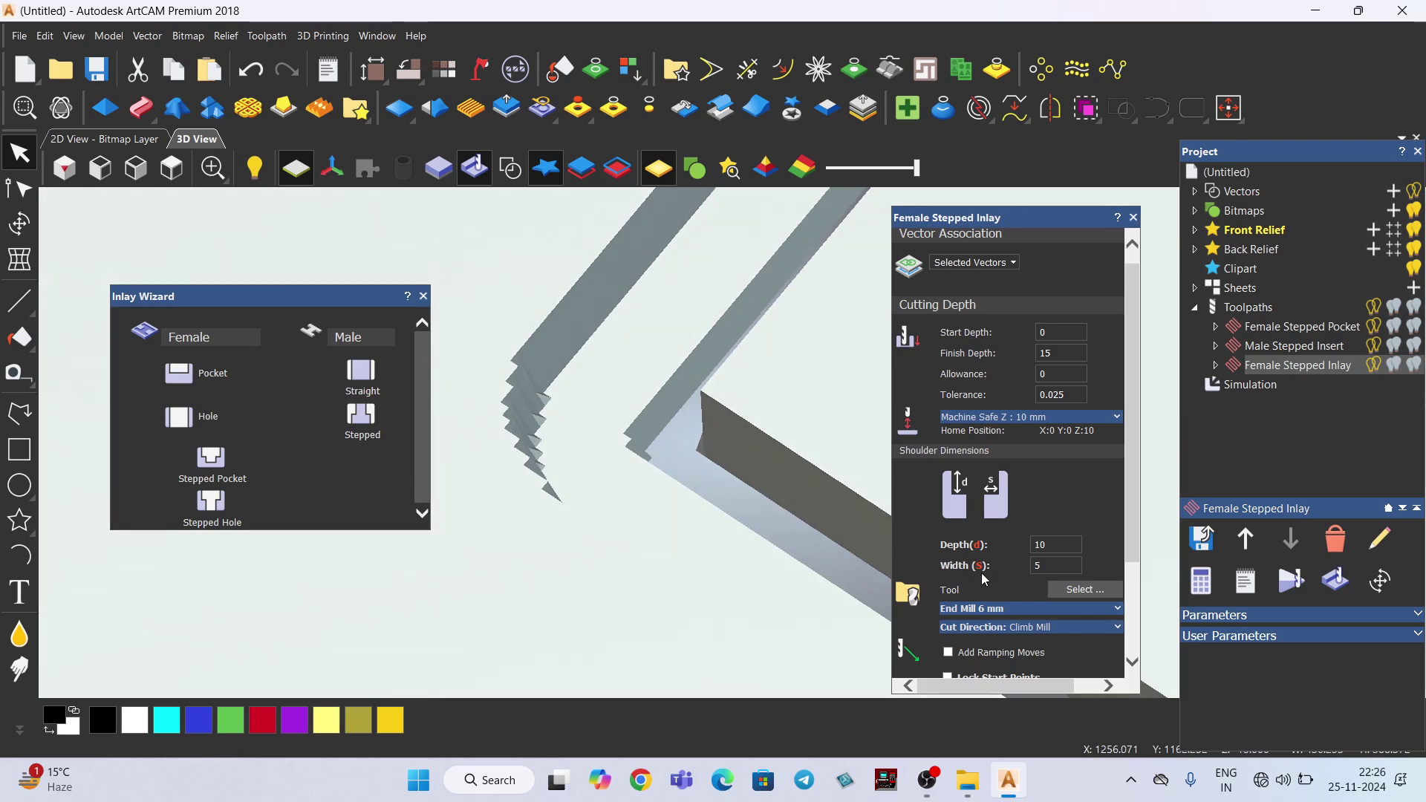
left_click_drag(779, 539, 567, 490)
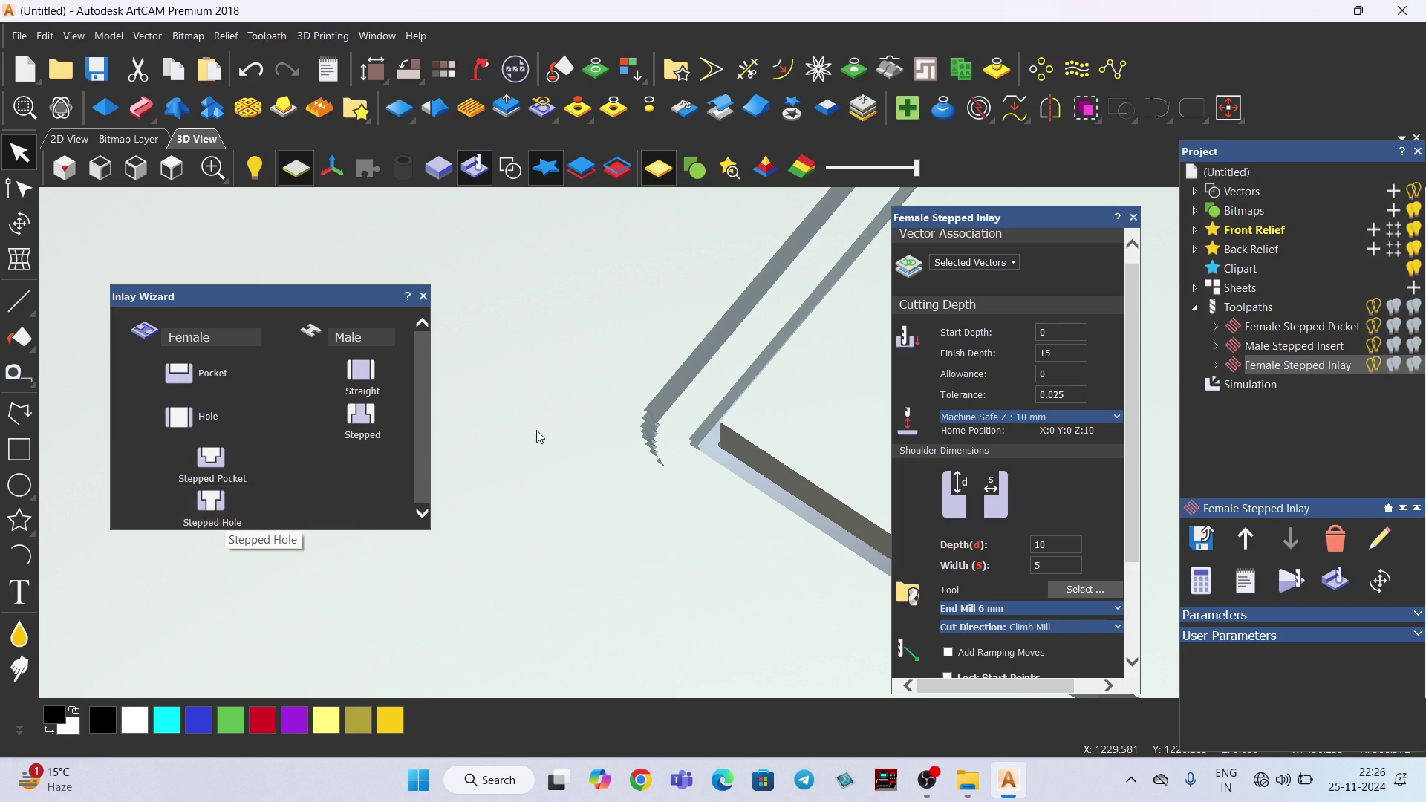
left_click_drag(535, 436, 711, 336)
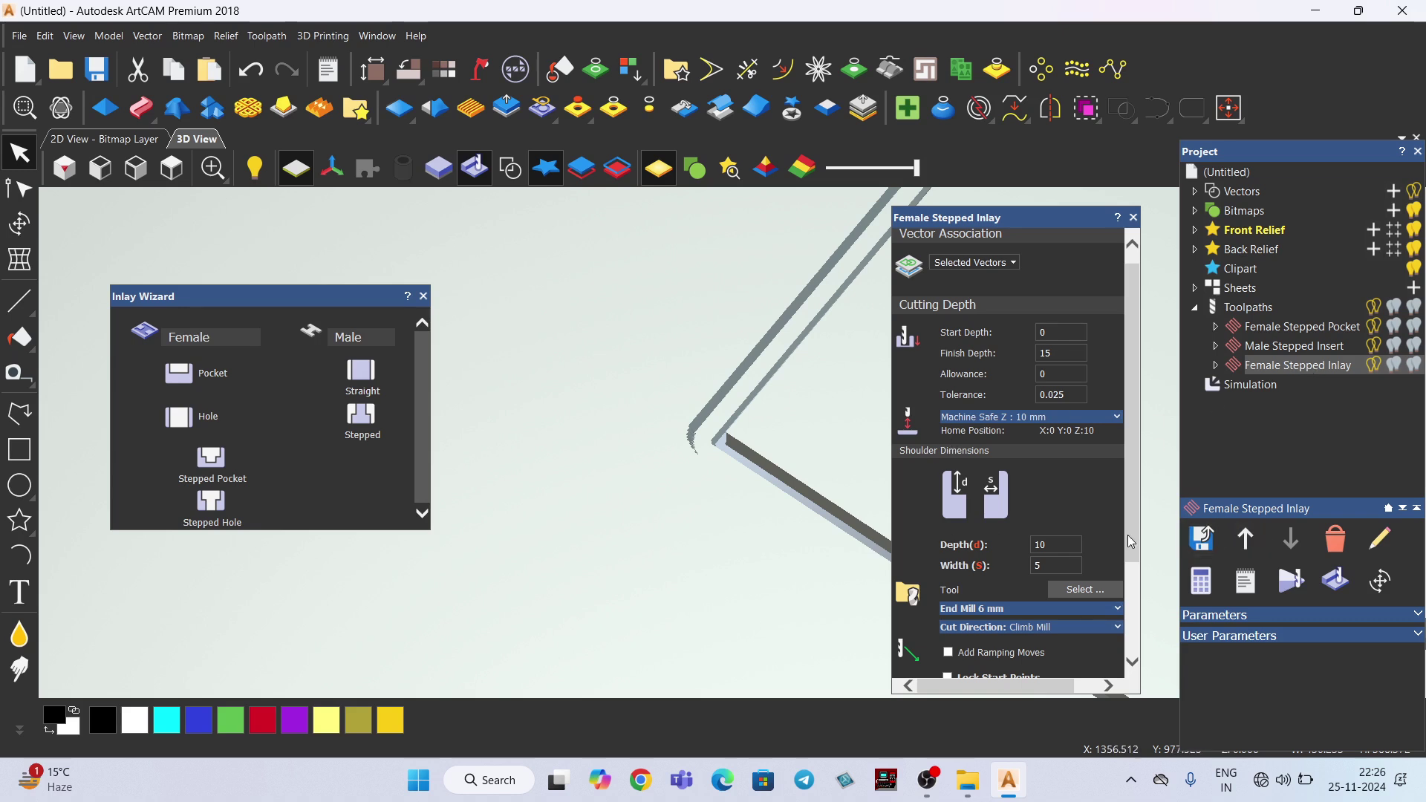
Delete the female stepped inlay toolpath and the current simulation.
left_click(1337, 540)
left_click(1281, 495)
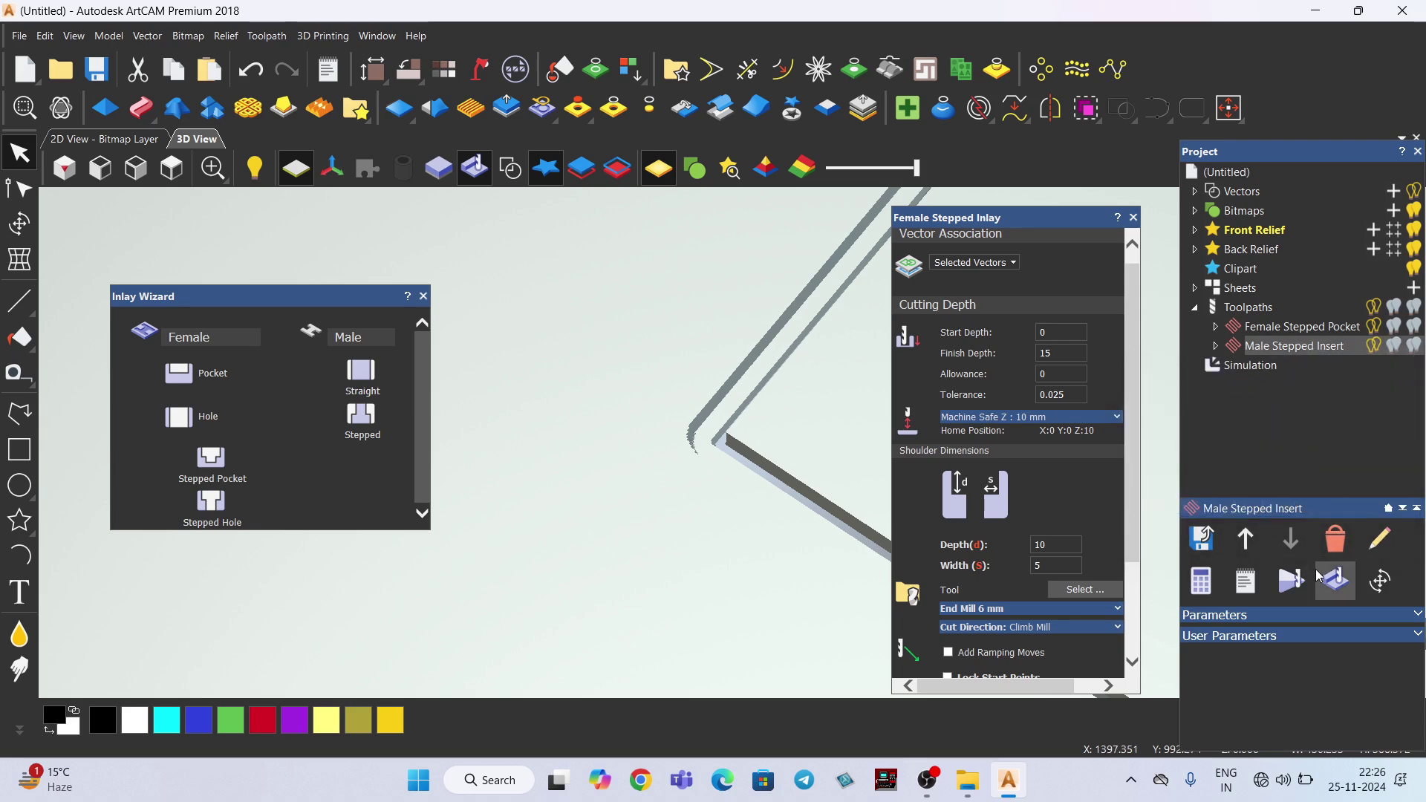
left_click(1245, 371)
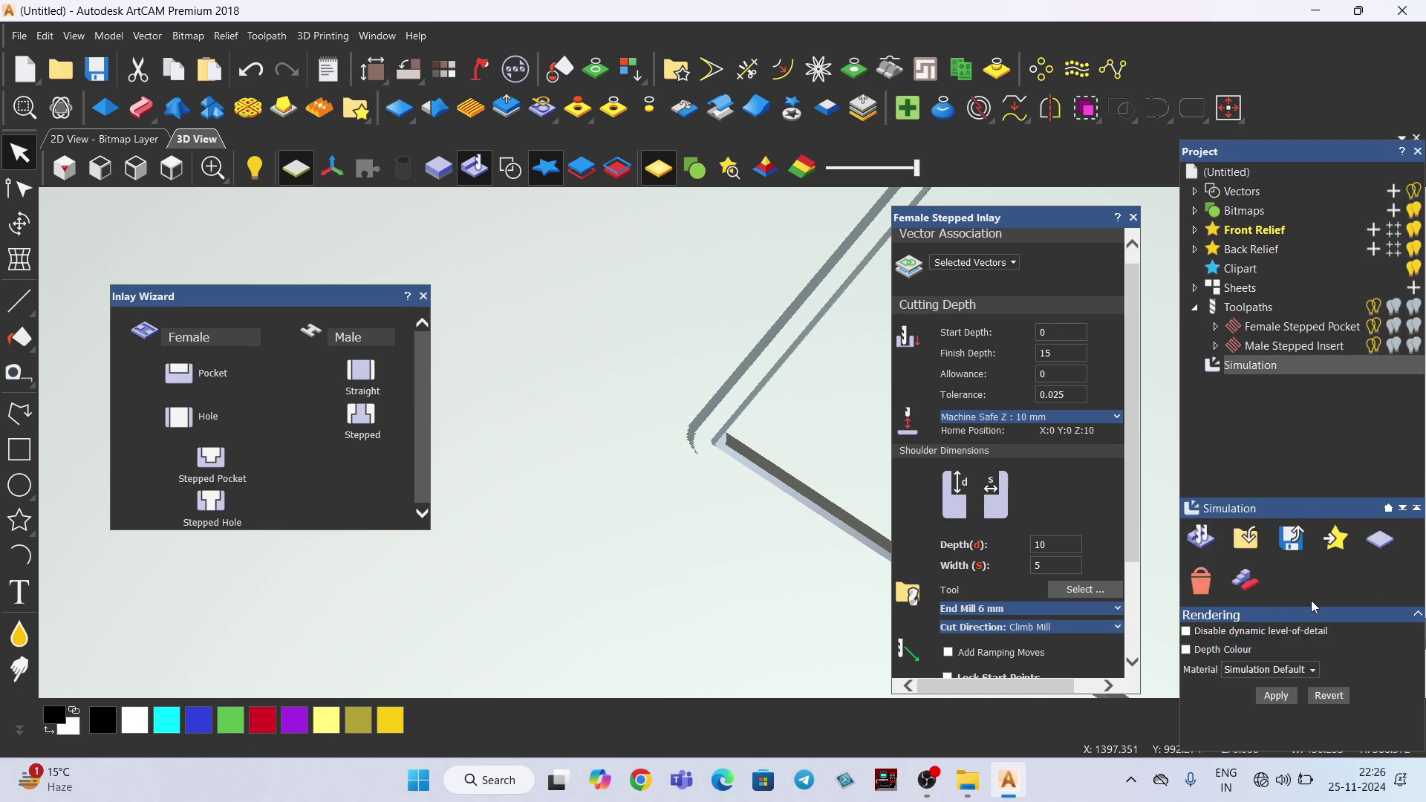
left_click(1203, 590)
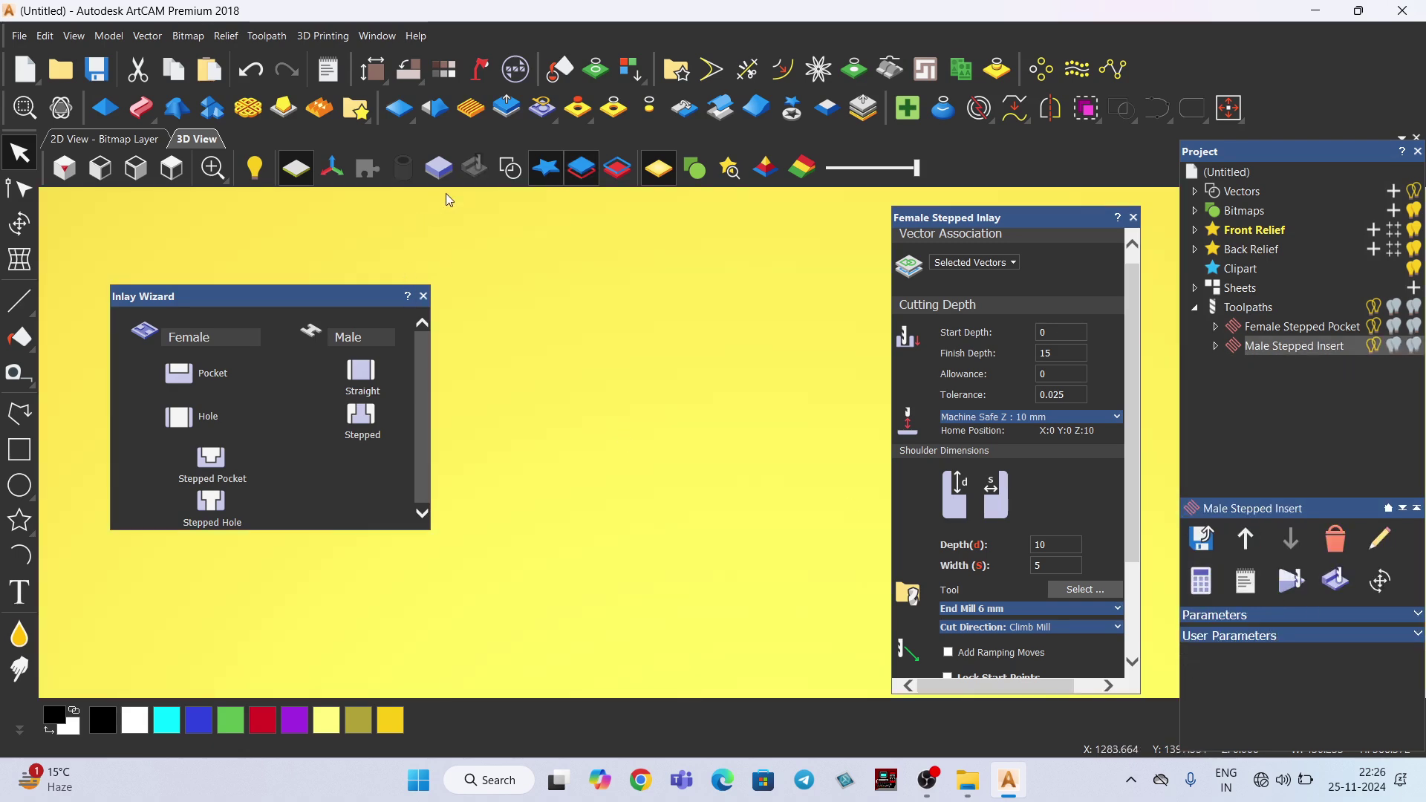
Show the vectors and examine the male stepped insert toolpath's passes around the second inner rectangle.
left_click(511, 168)
scroll(710, 461, "up", 3)
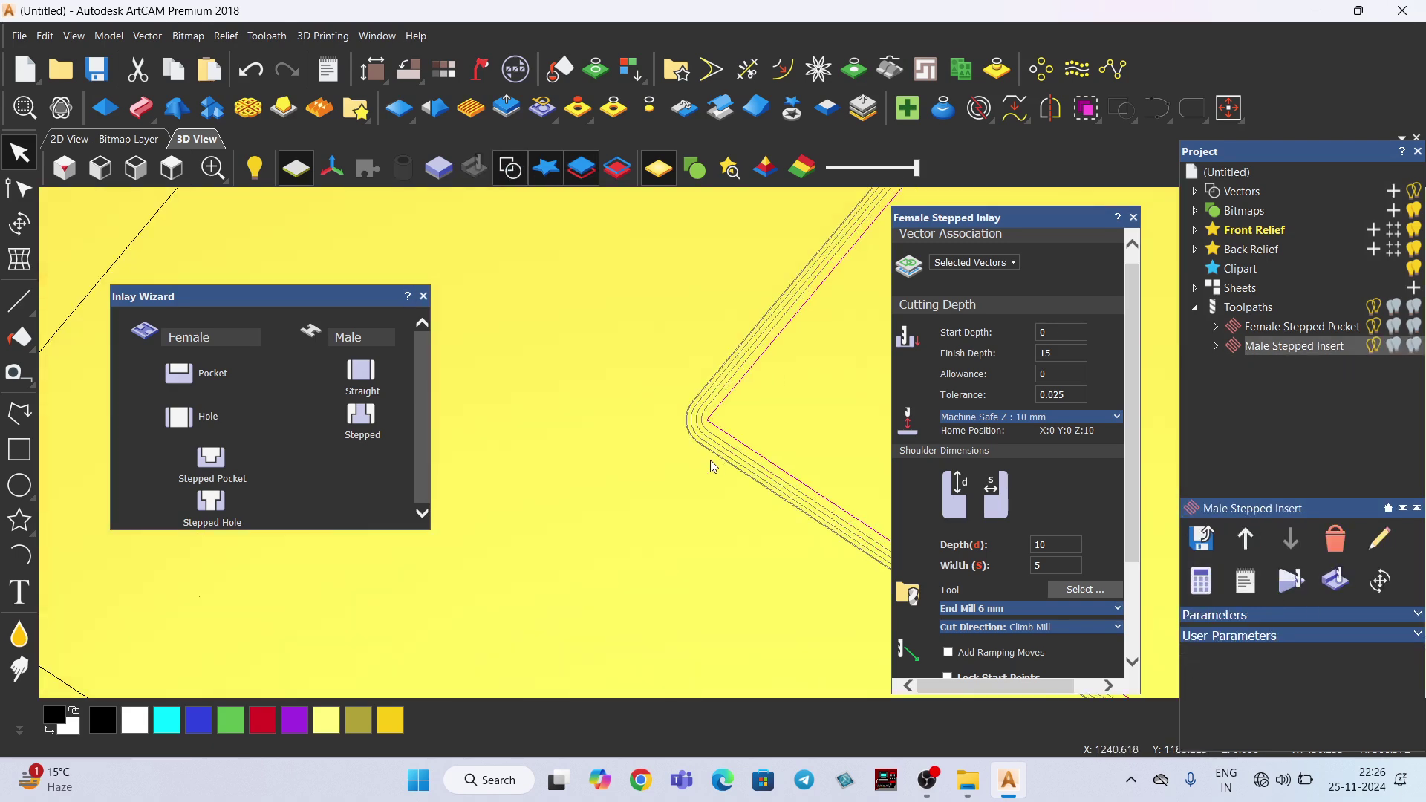
scroll(709, 464, "down", 5)
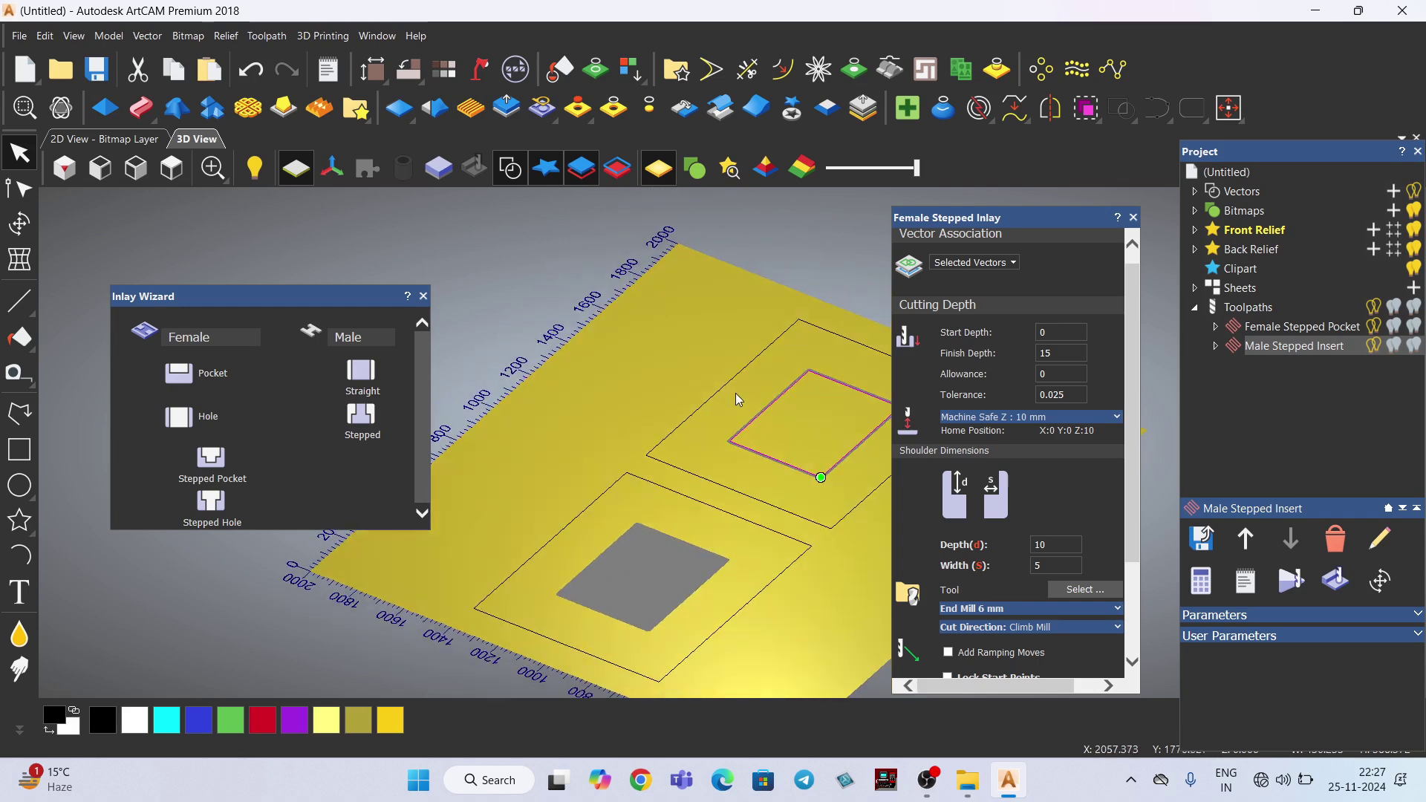
scroll(795, 466, "up", 5)
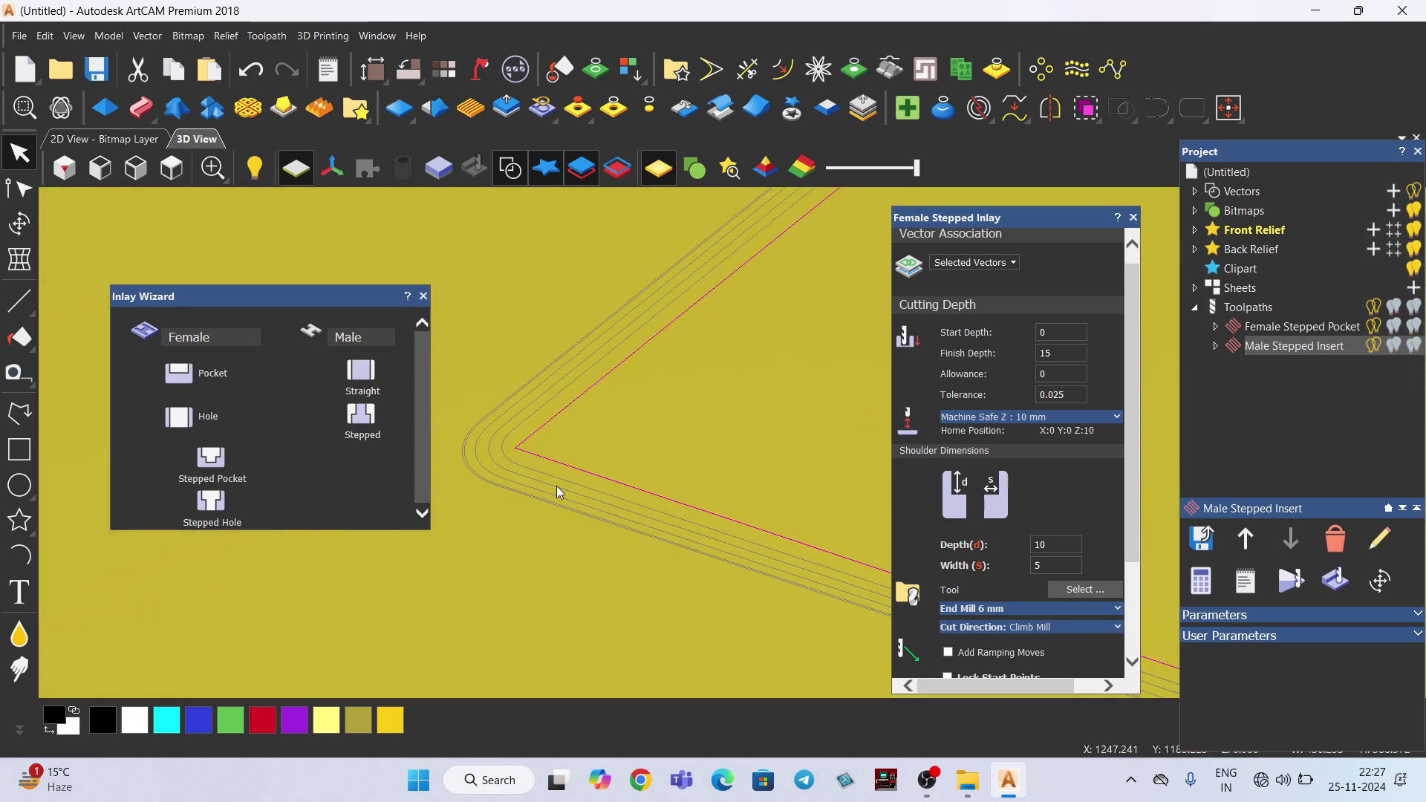
scroll(587, 462, "down", 3)
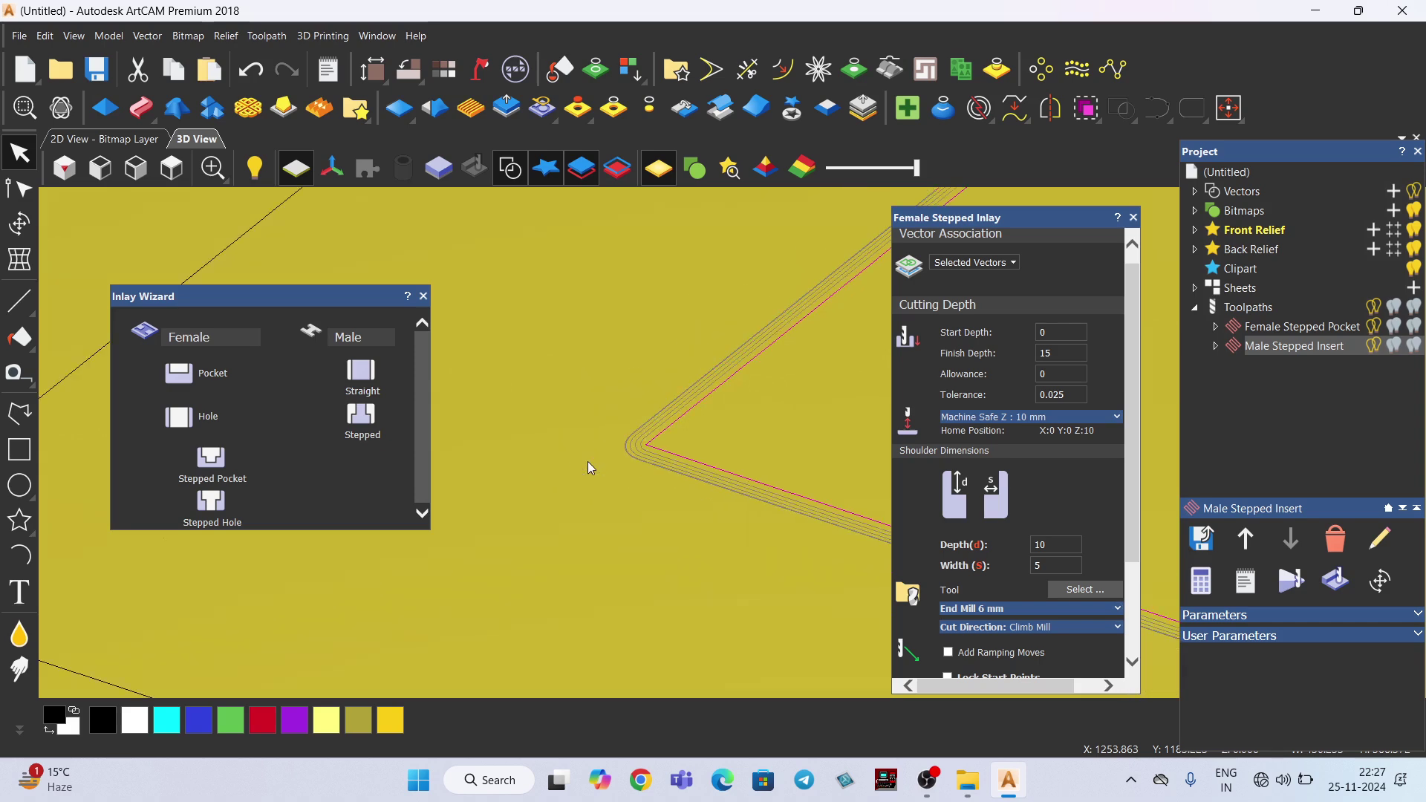
scroll(582, 413, "down", 5)
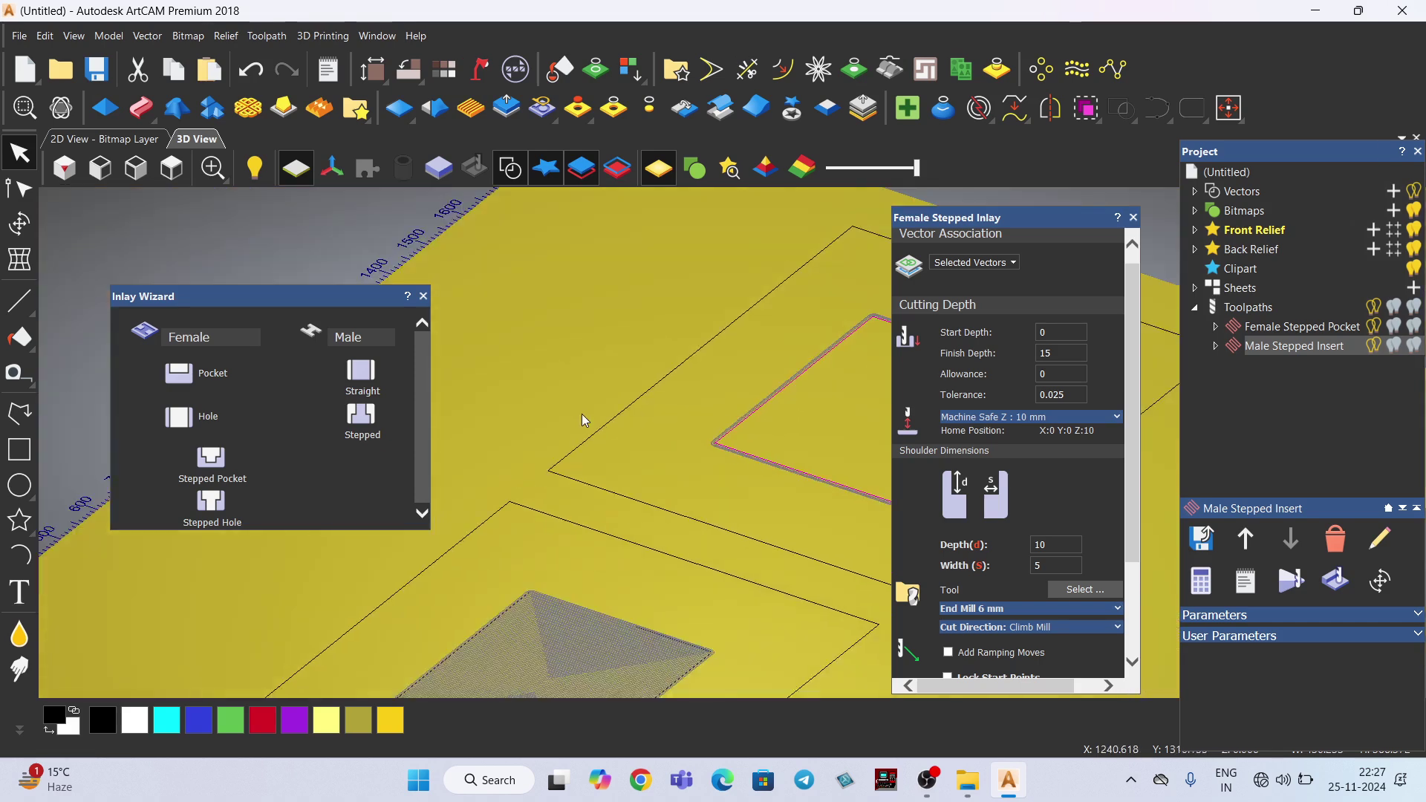
left_click(173, 171)
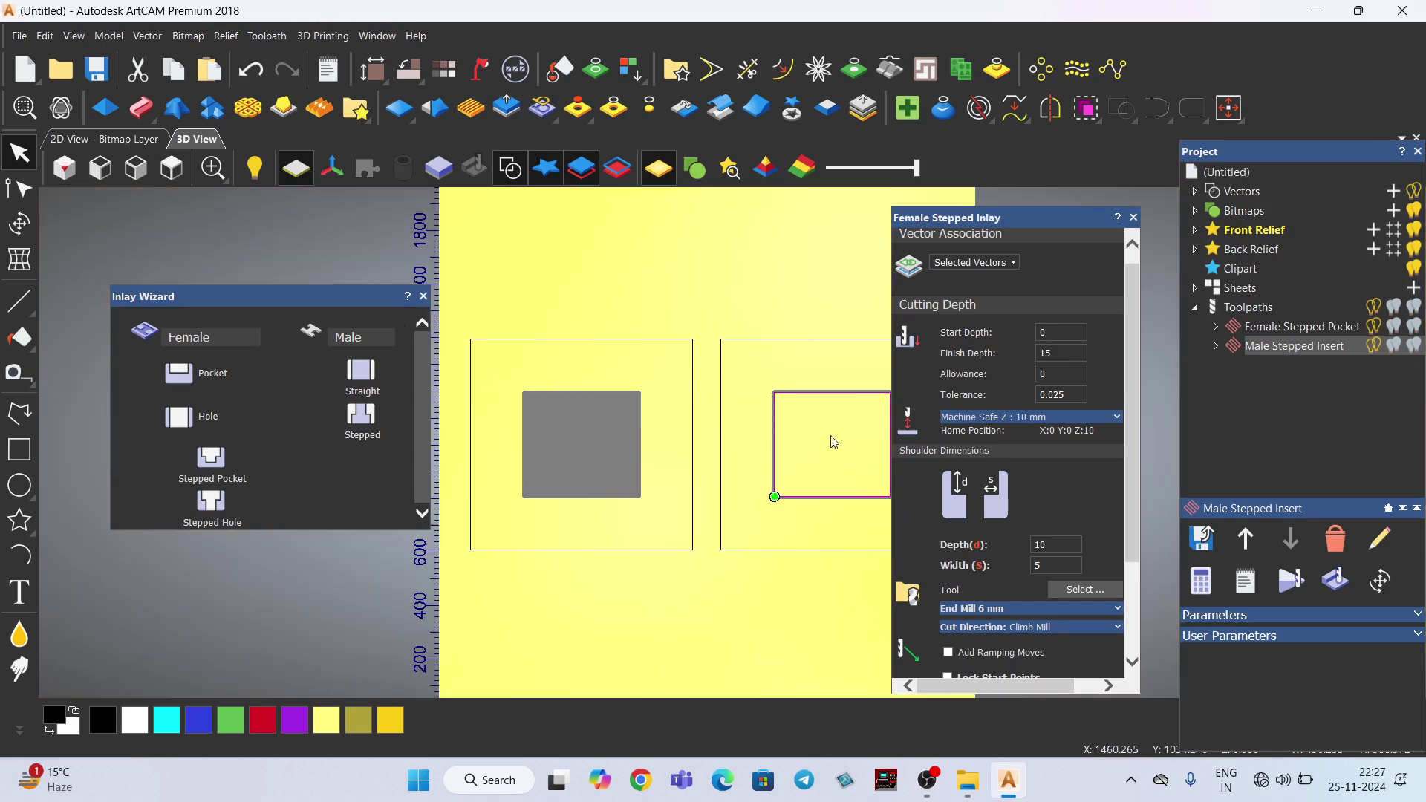
scroll(787, 447, "up", 2)
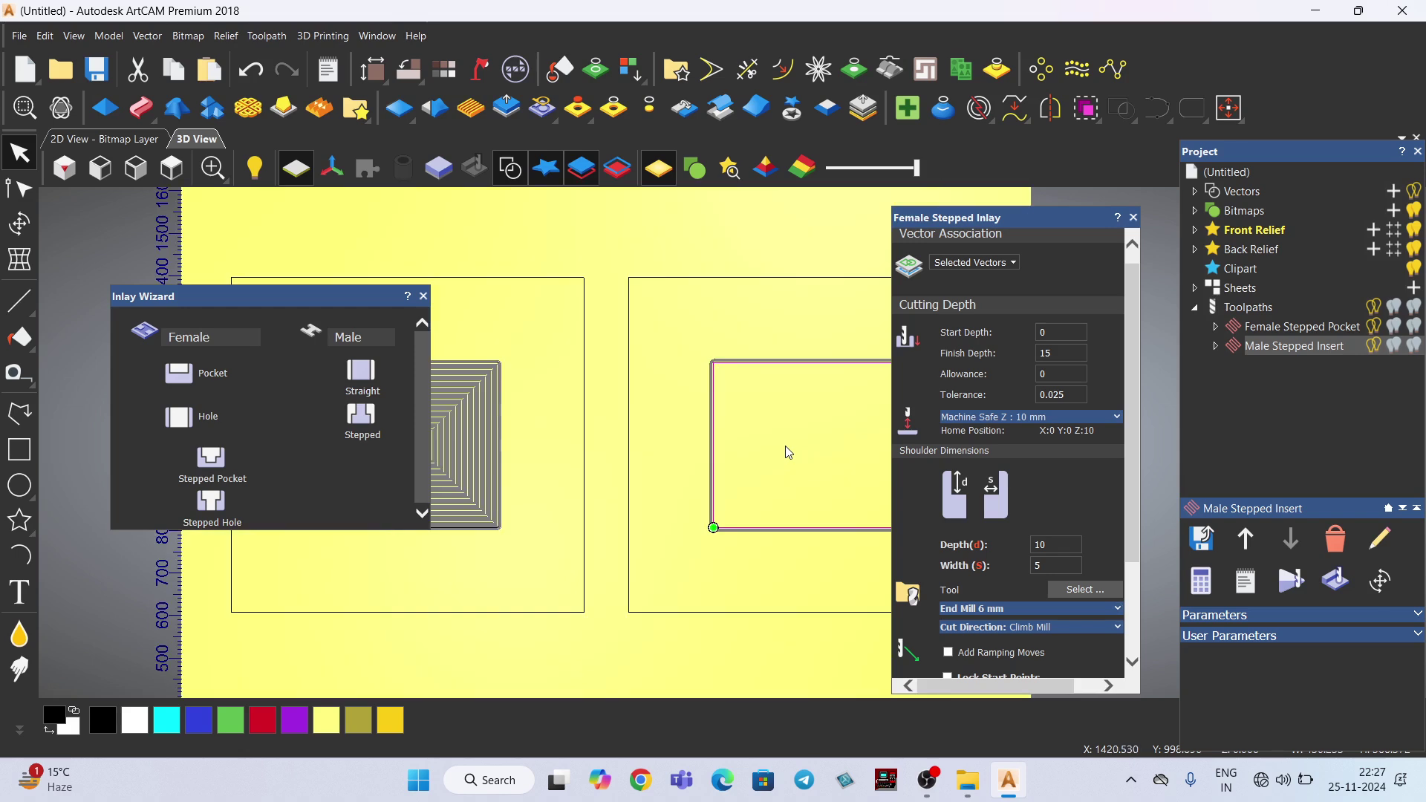
Simulate the male stepped insert toolpath for the whole model at standard resolution and inspect its stepped corner in isometric view.
left_click(1335, 580)
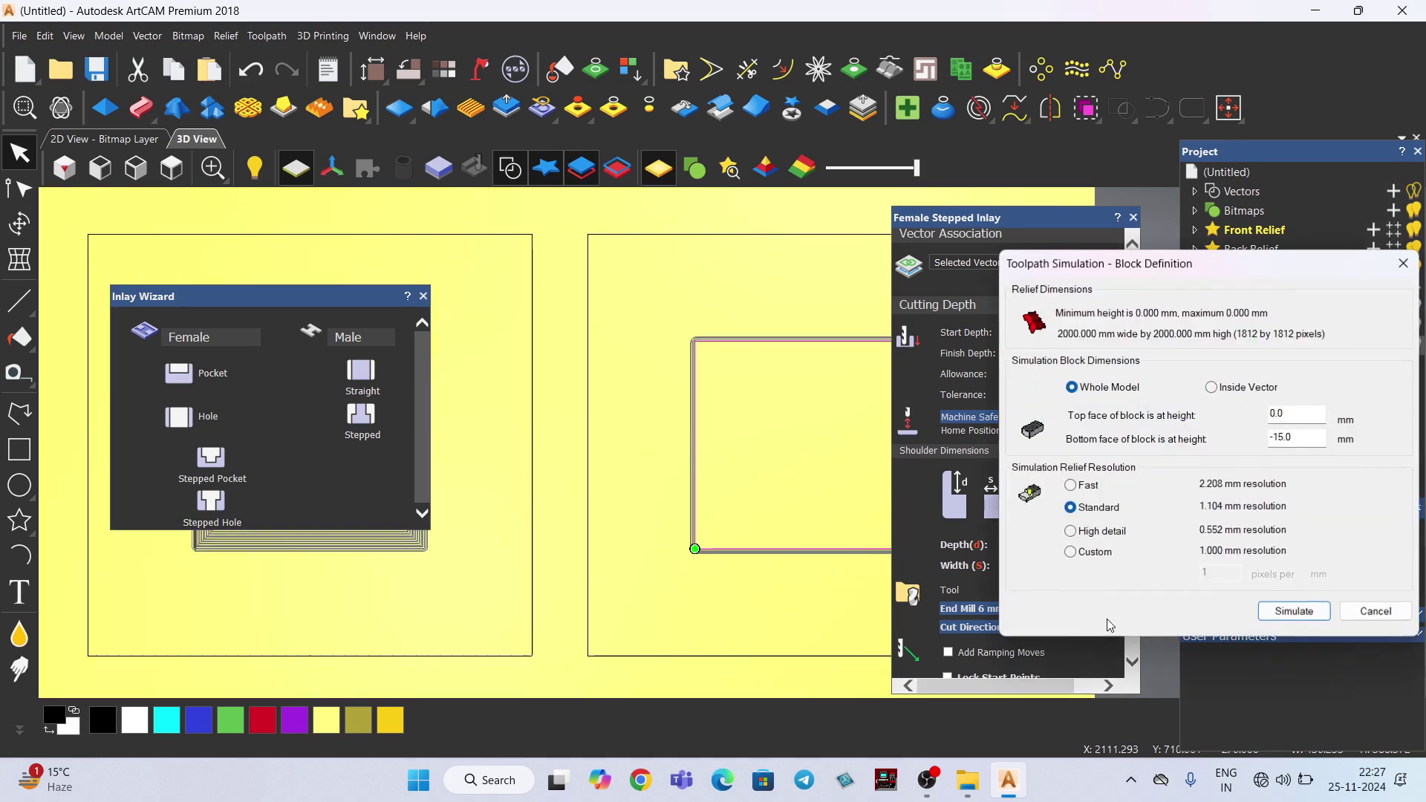
left_click(1287, 602)
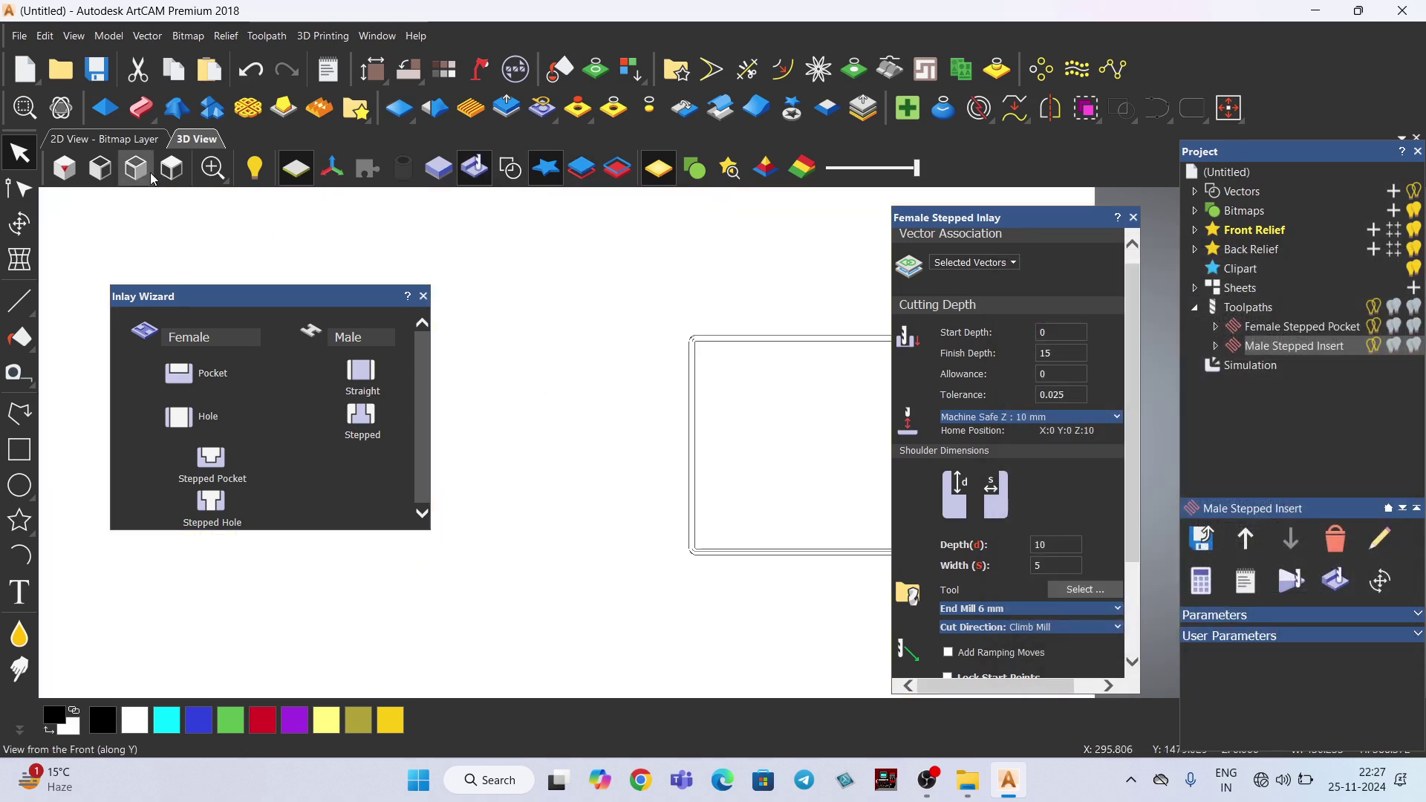
scroll(696, 410, "up", 5)
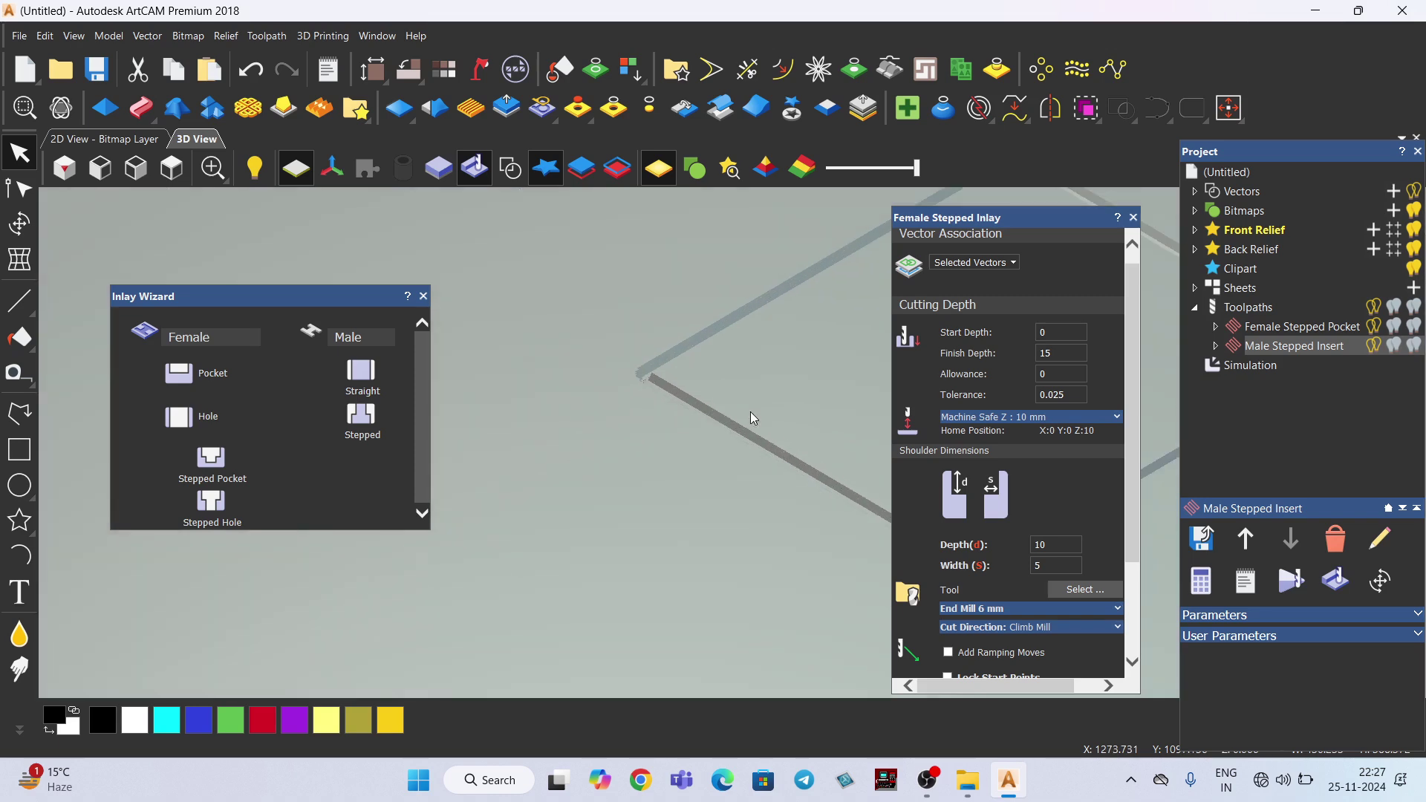
scroll(681, 442, "down", 3)
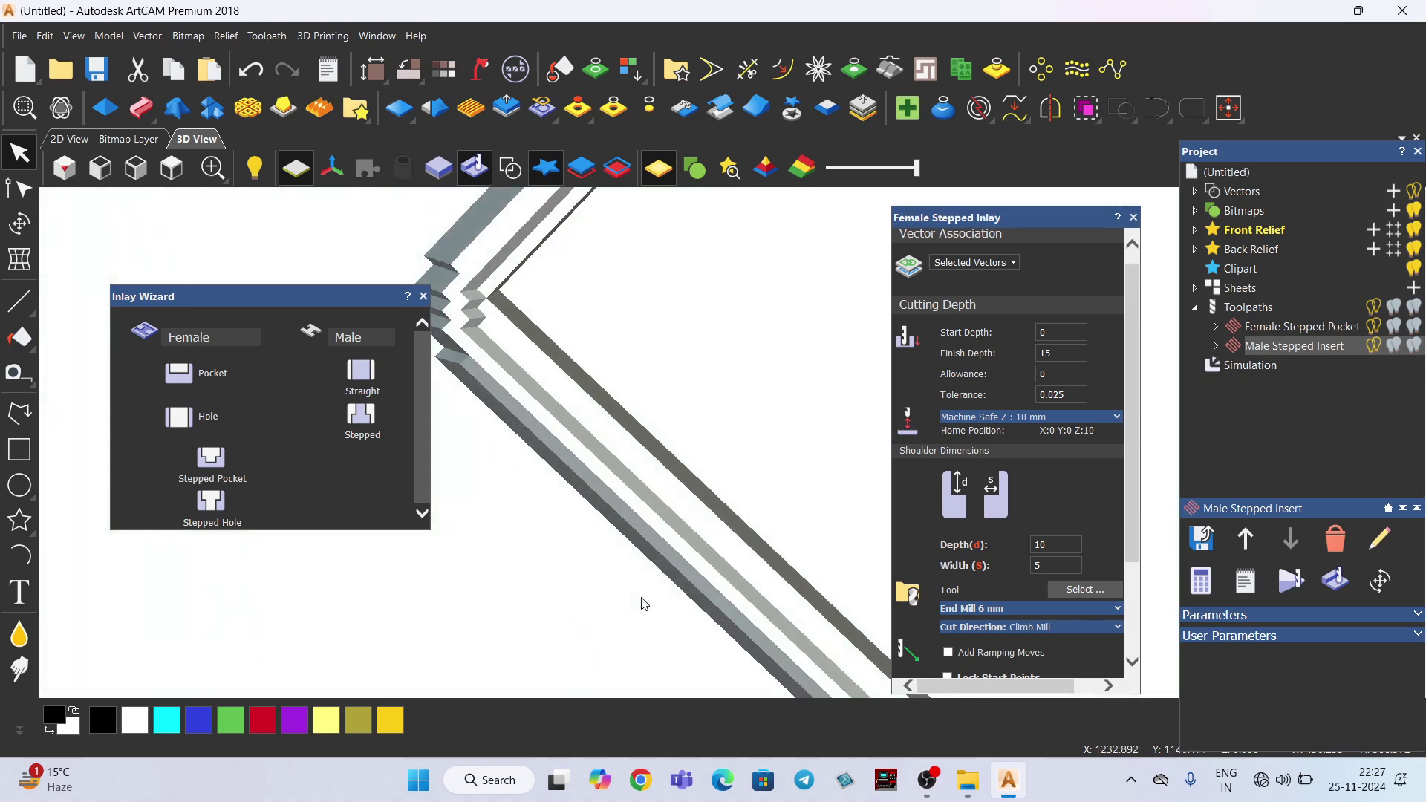
scroll(641, 422, "up", 3)
scroll(639, 416, "down", 4)
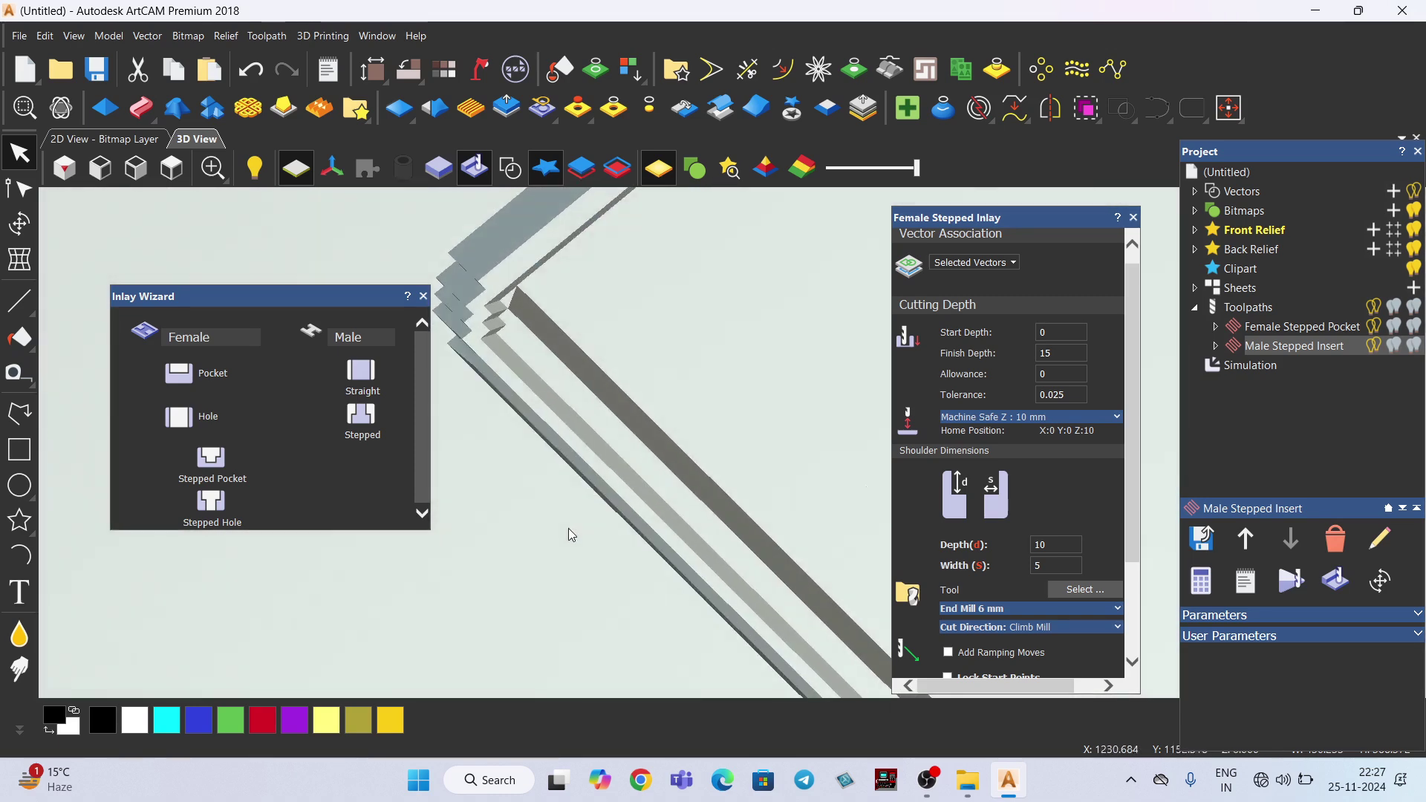
Calculate the female stepped inlay toolpath for the second inner rectangle with 15 mm finish depth and a 10 mm deep, 5 mm wide shoulder.
scroll(566, 505, "up", 3)
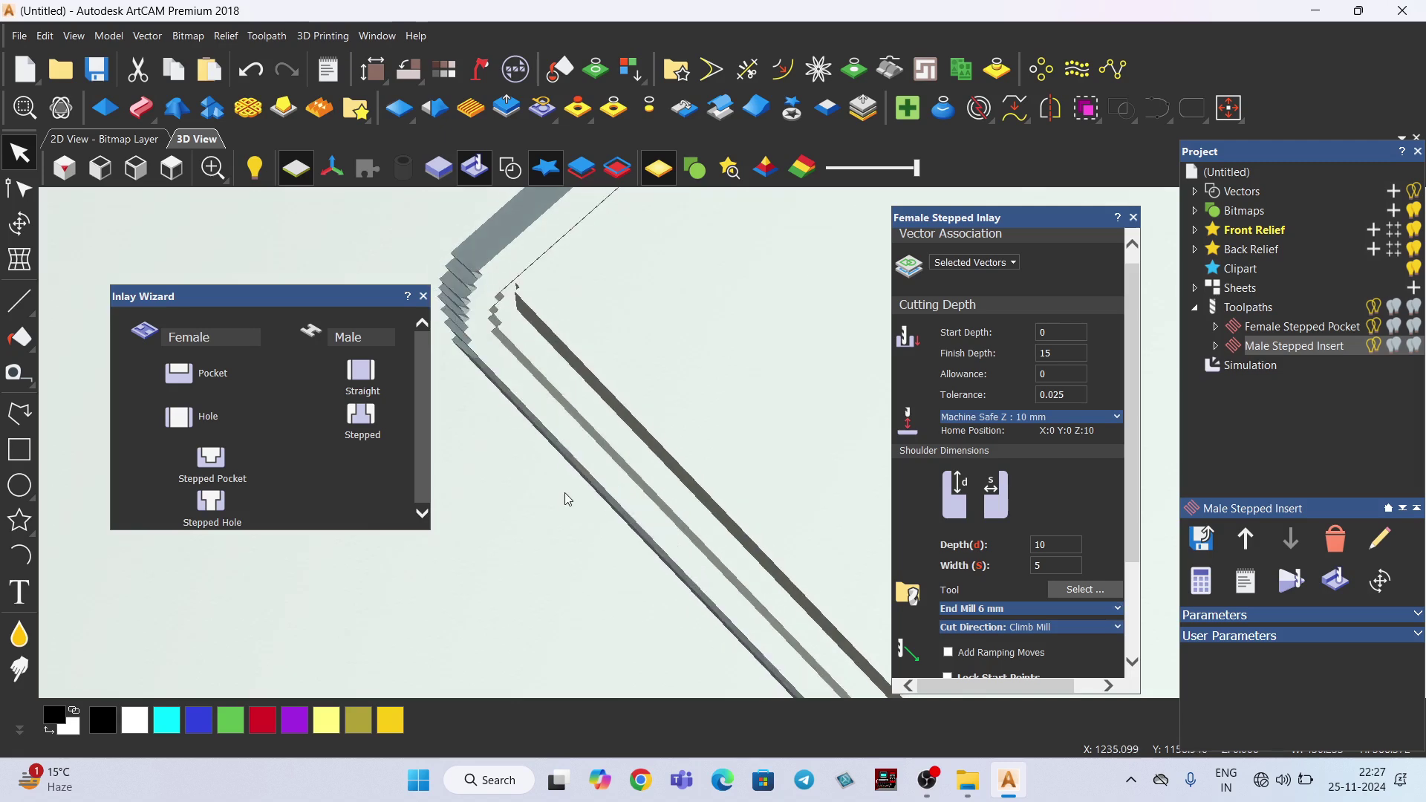
scroll(660, 331, "down", 3)
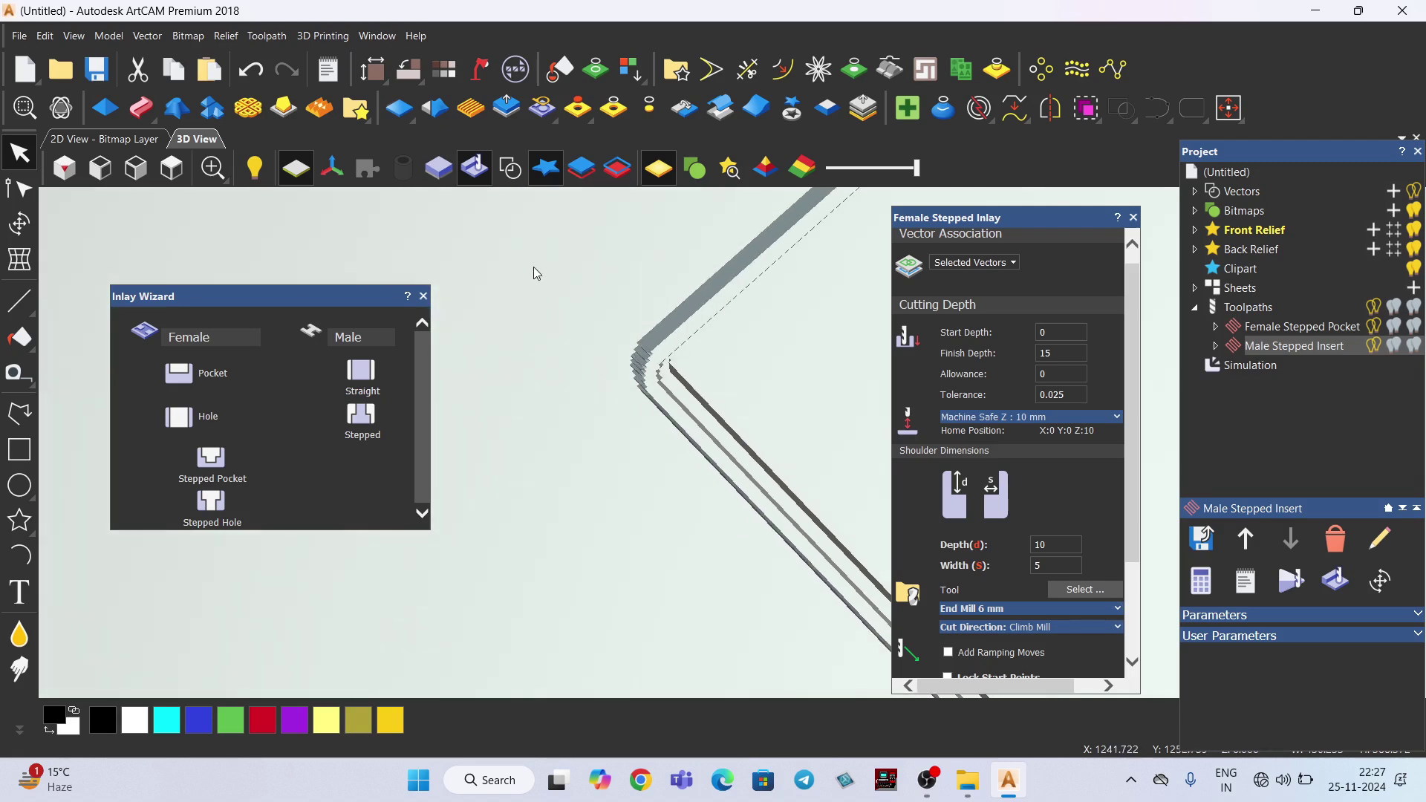
scroll(280, 261, "down", 2)
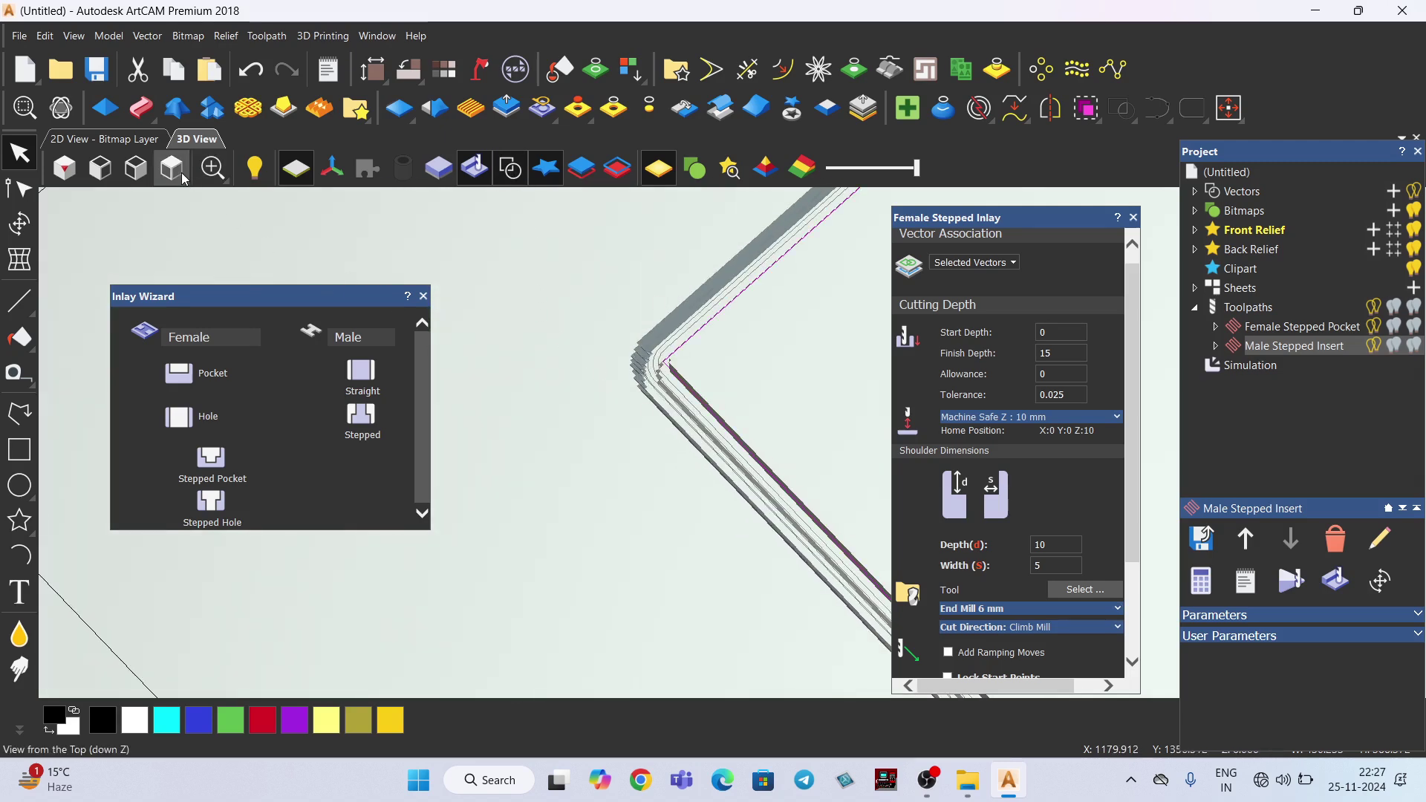
key("F2")
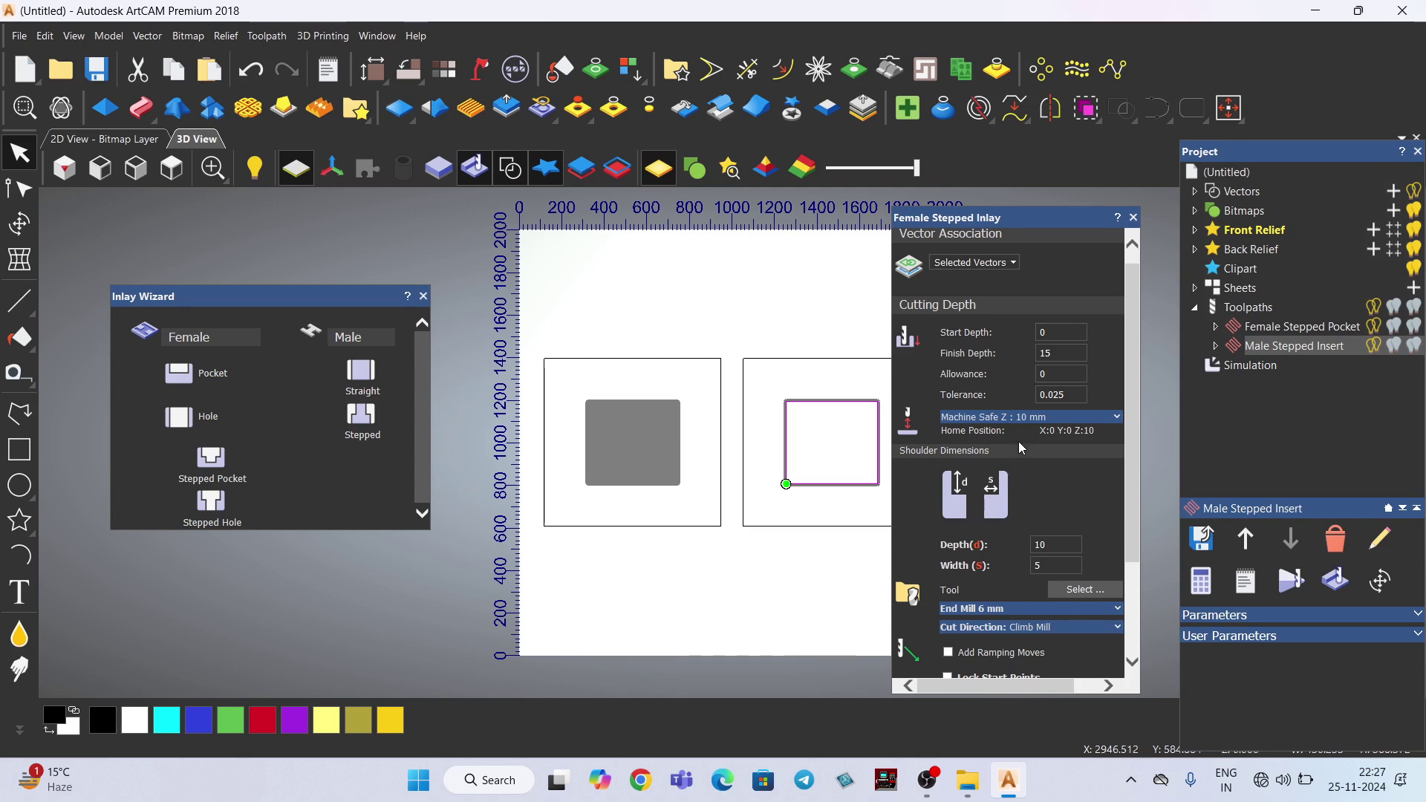
scroll(1019, 474, "up", 1)
double_click(1047, 368)
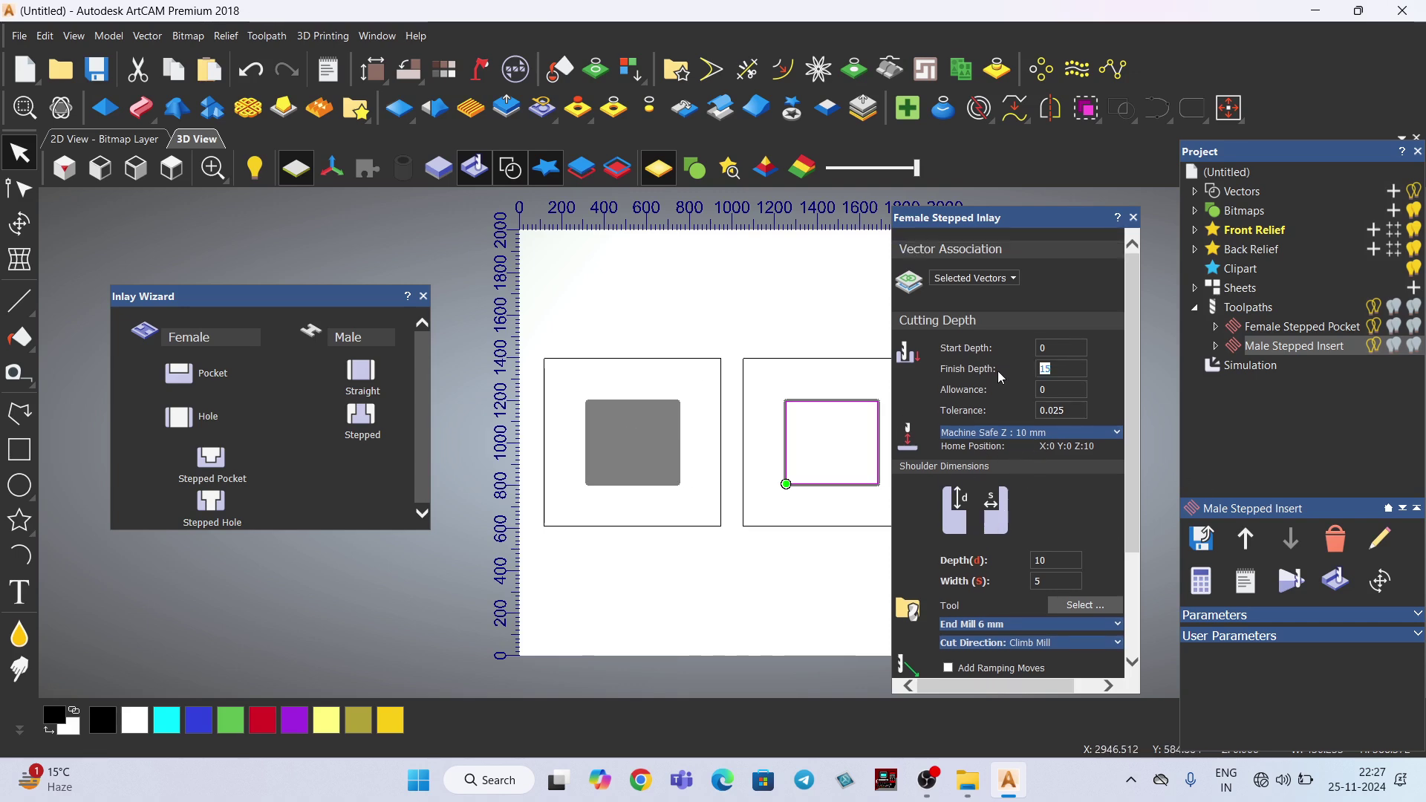
scroll(1056, 514, "down", 5)
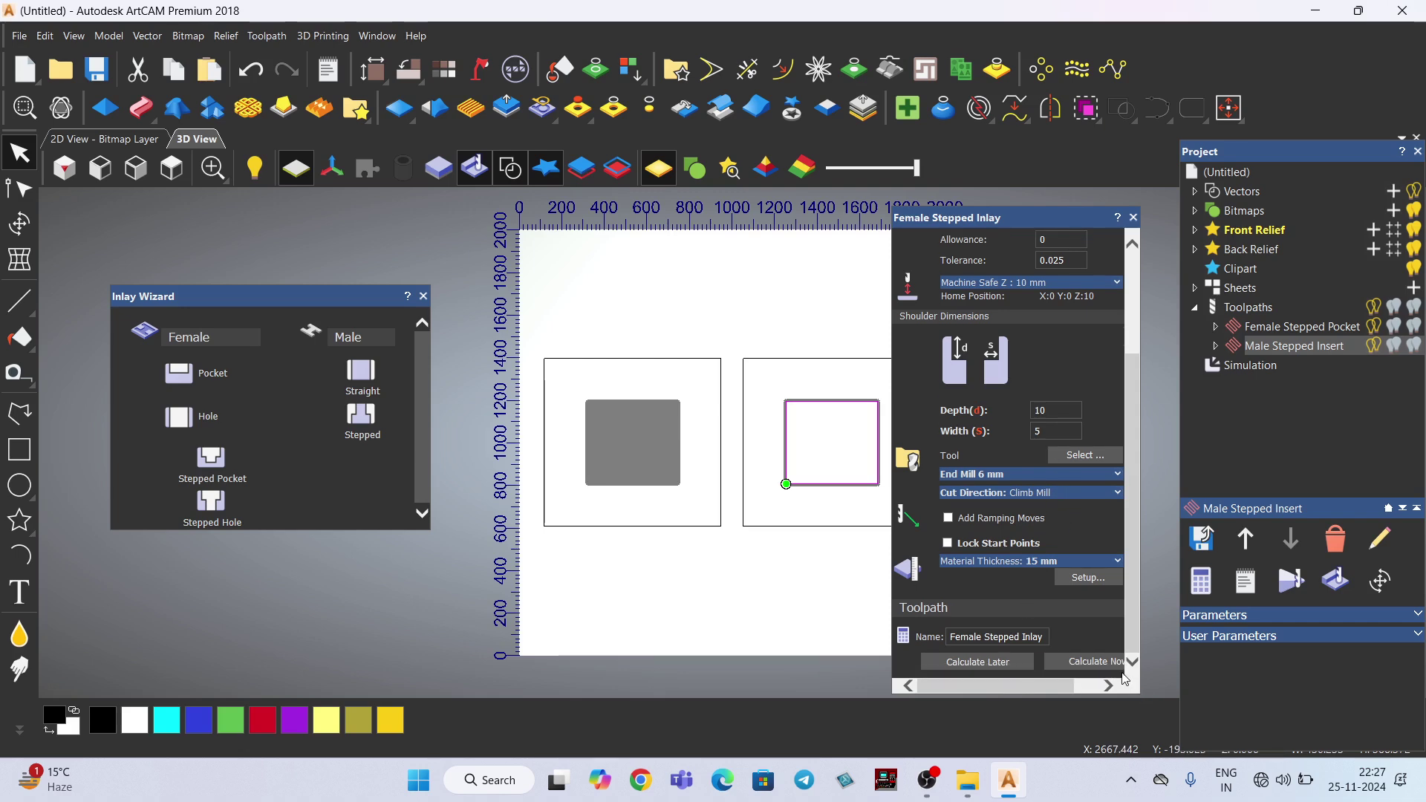
left_click(1098, 663)
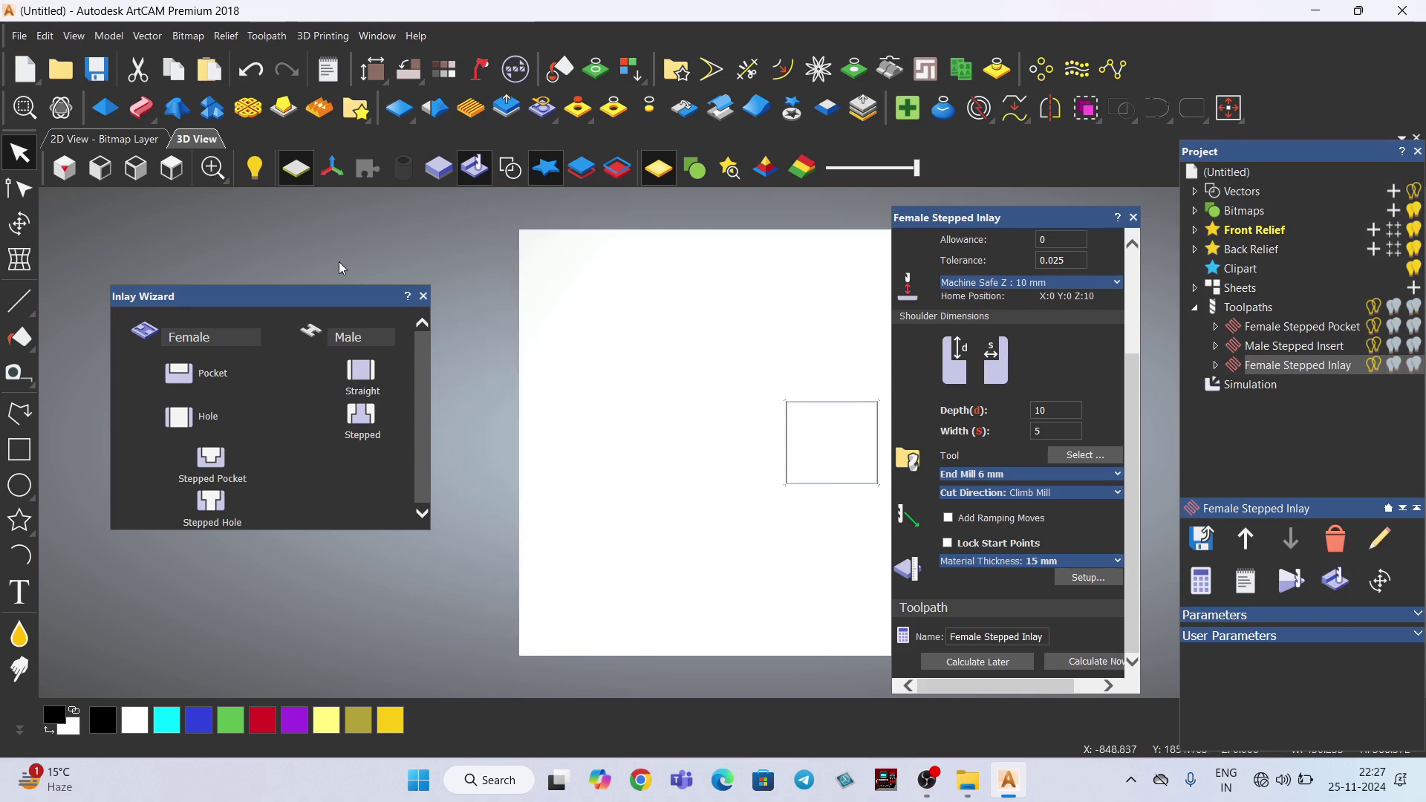
Examine the female stepped inlay toolpath's passes along the second inner rectangle's edge in isometric view from several angles.
left_click(74, 177)
scroll(724, 381, "up", 8)
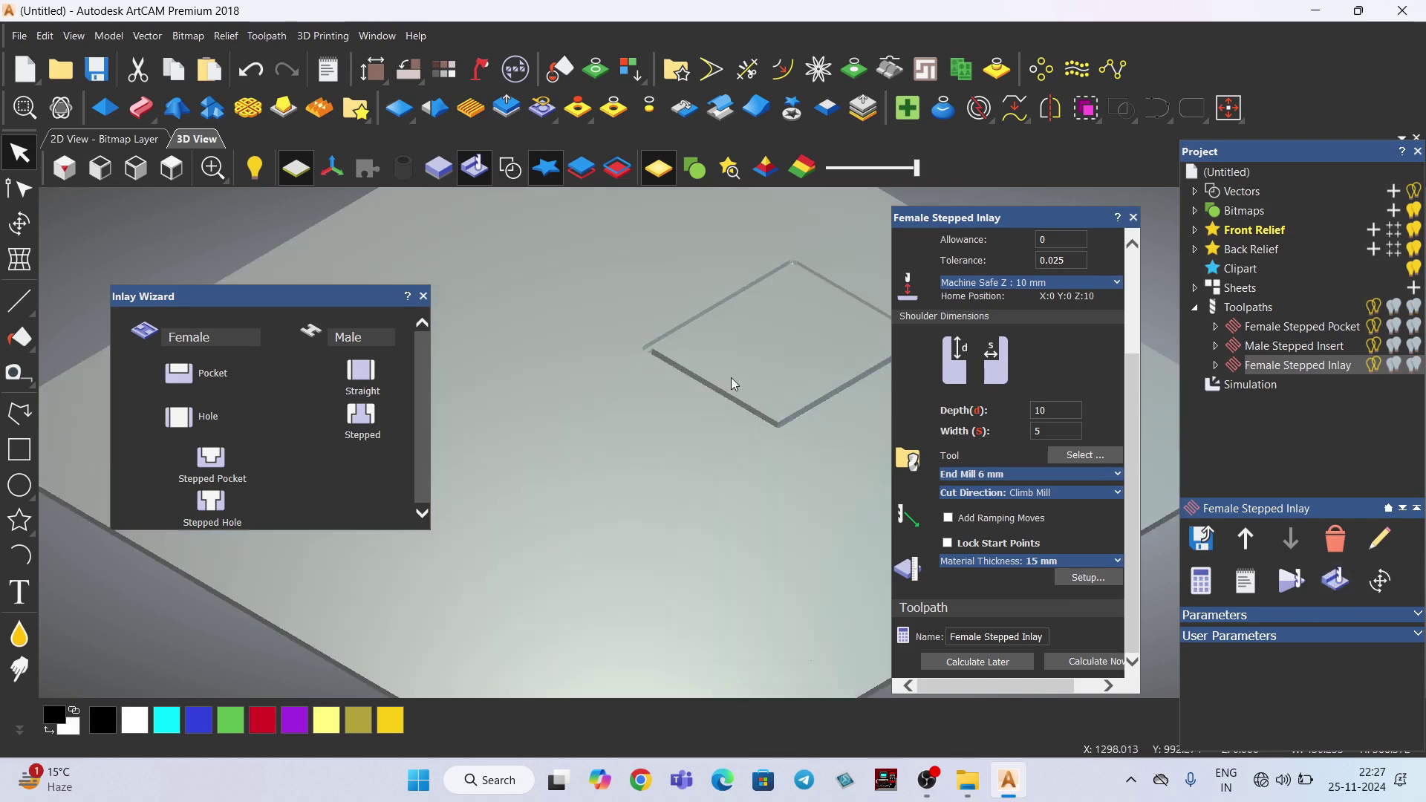
scroll(591, 318, "up", 5)
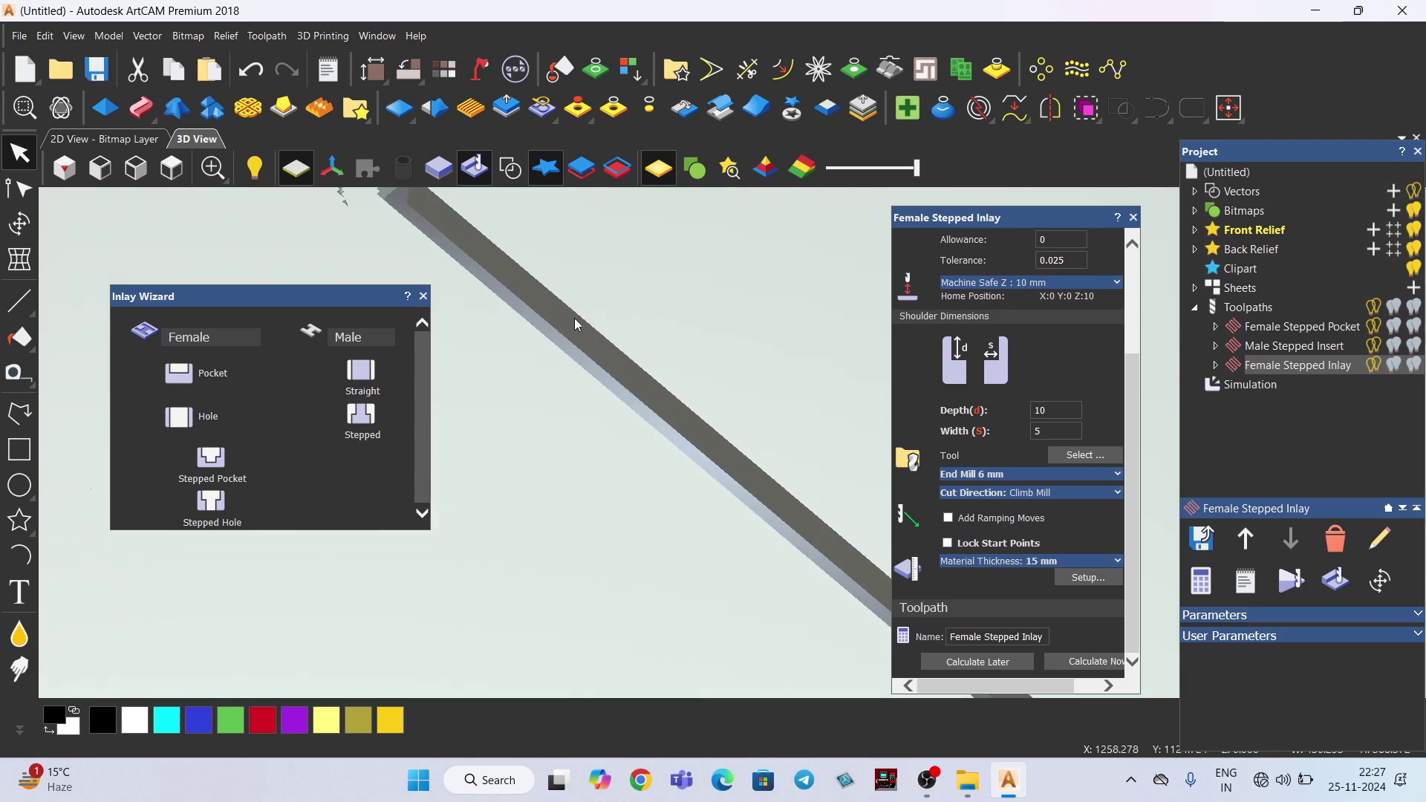
scroll(665, 386, "up", 4)
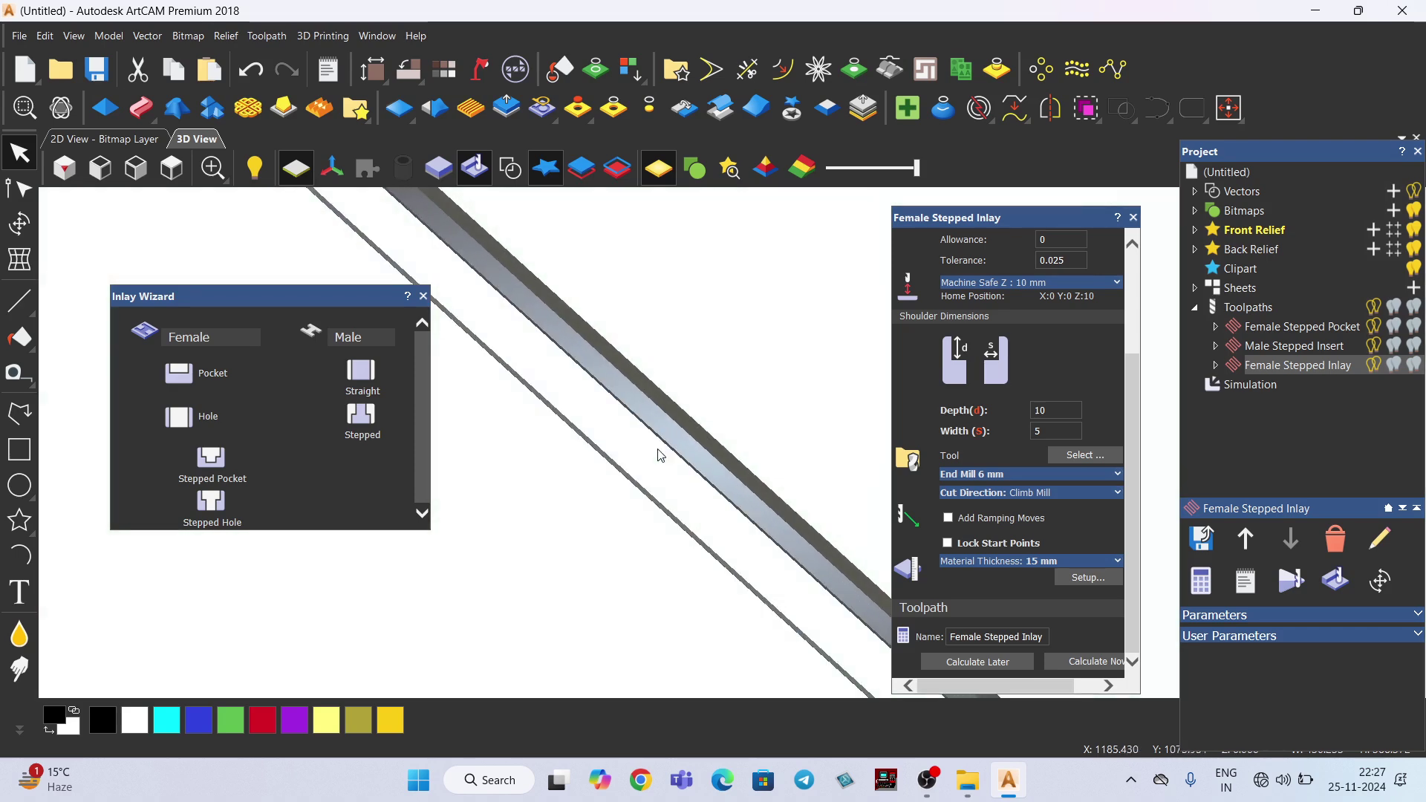
mouse_move(635, 416)
left_mouse_down()
mouse_move(612, 470)
mouse_move(627, 395)
mouse_move(621, 408)
mouse_move(613, 440)
mouse_move(668, 325)
mouse_move(627, 477)
mouse_move(726, 287)
mouse_move(704, 296)
left_mouse_up()
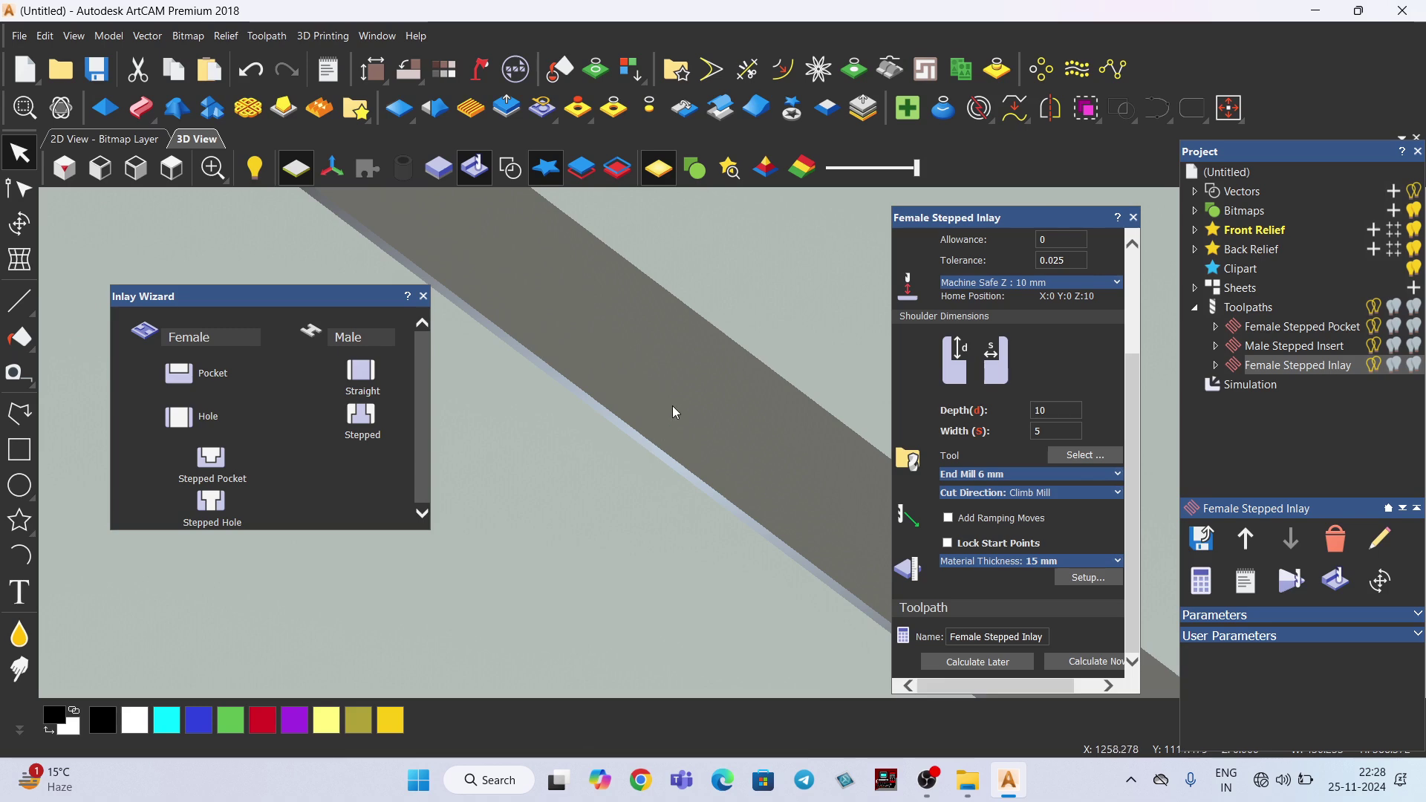
left_click_drag(671, 406, 645, 490)
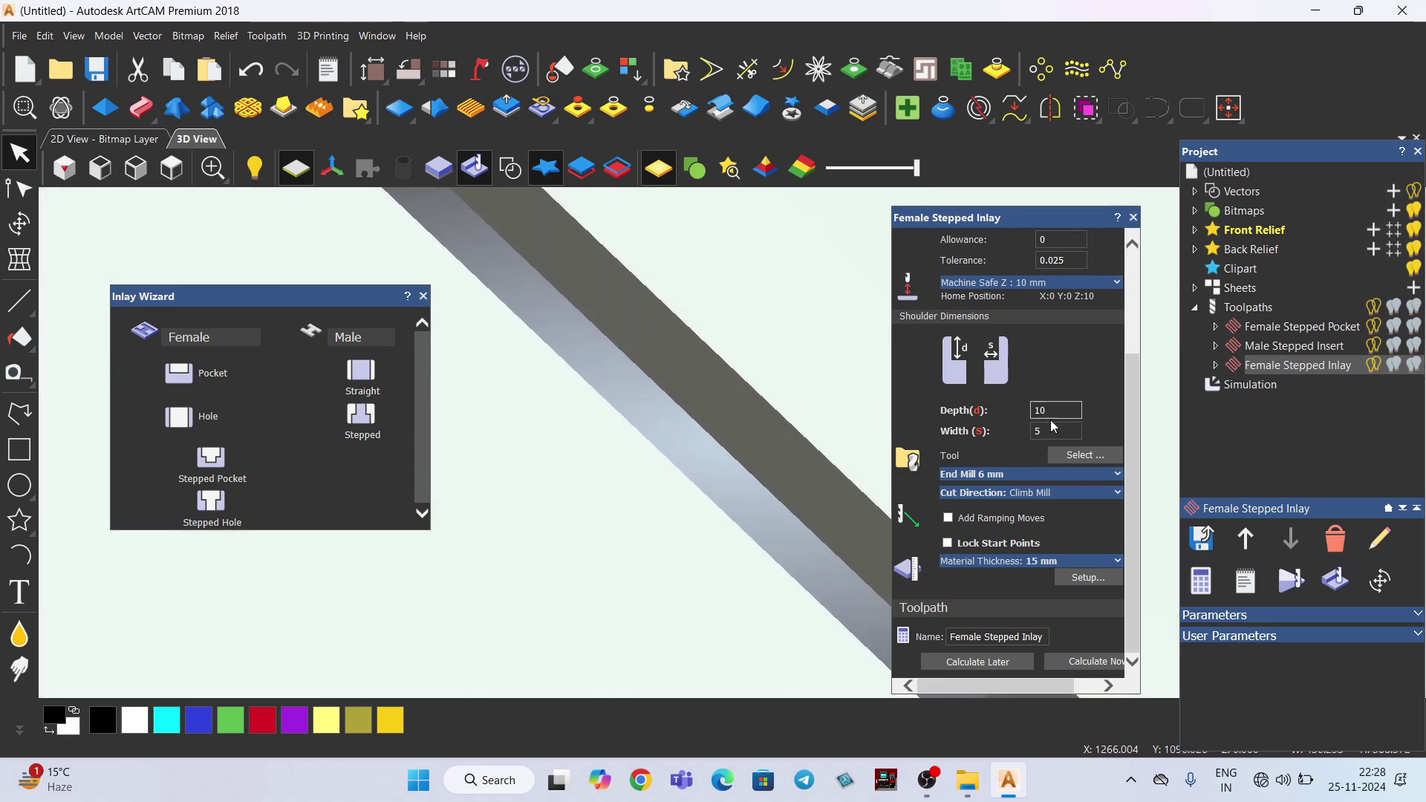
left_click_drag(787, 455, 706, 376)
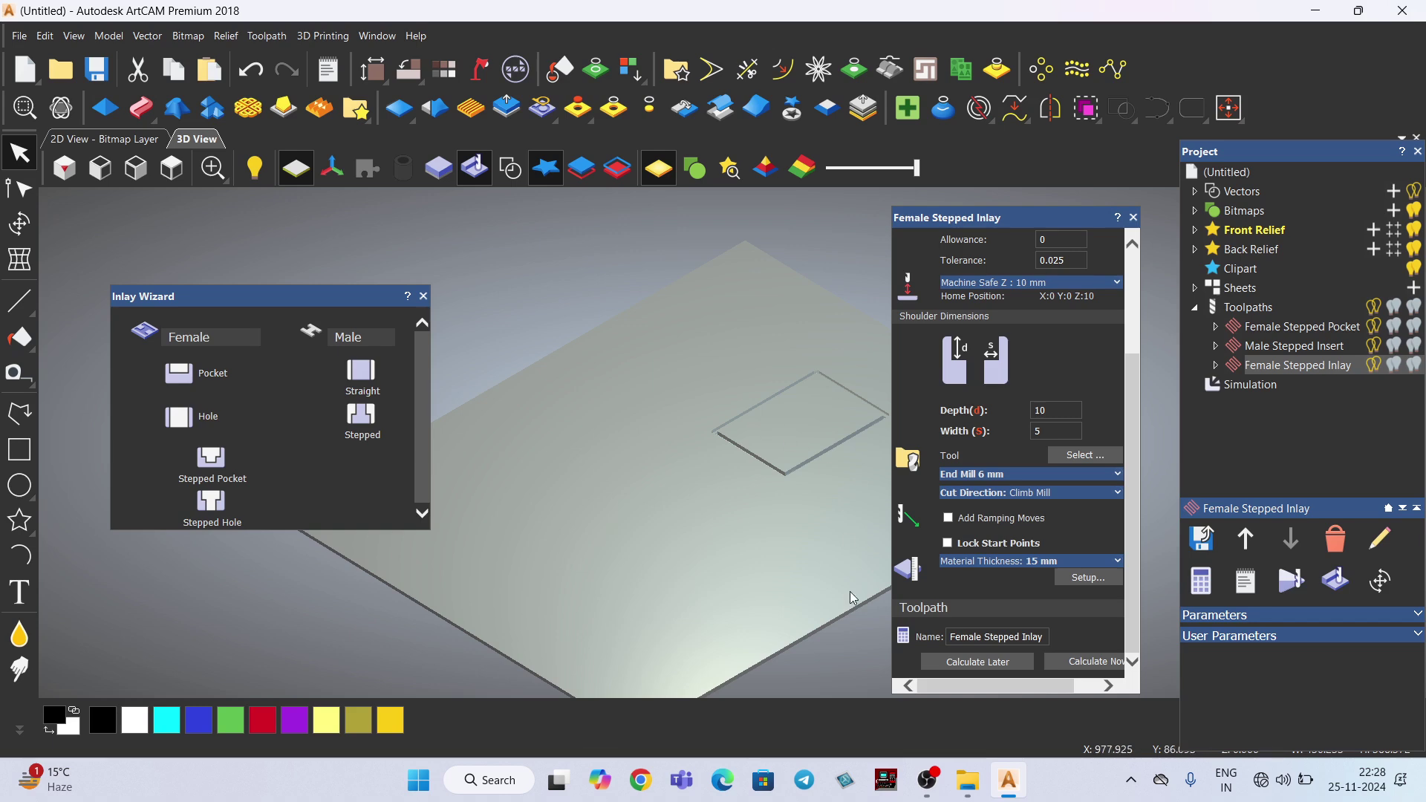
left_click(928, 780)
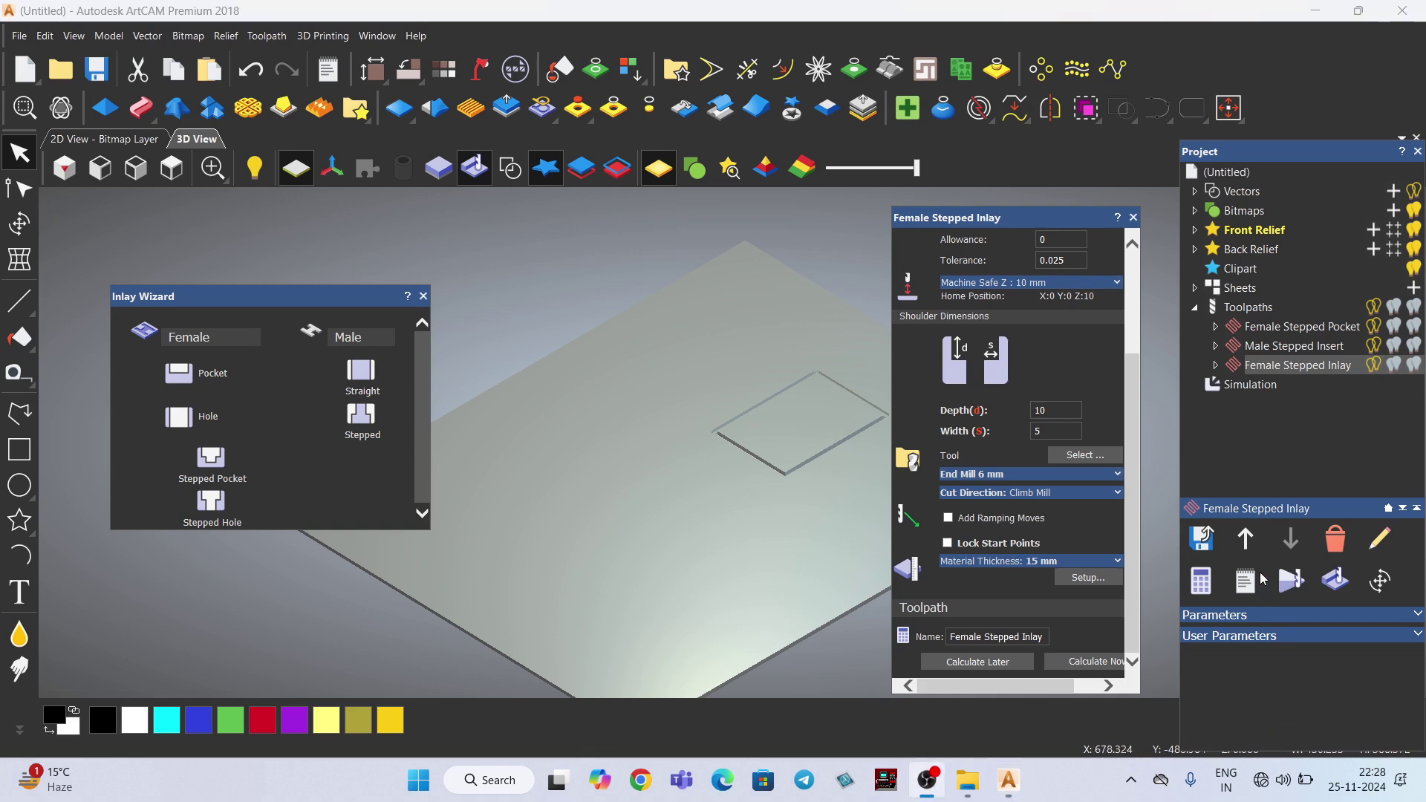